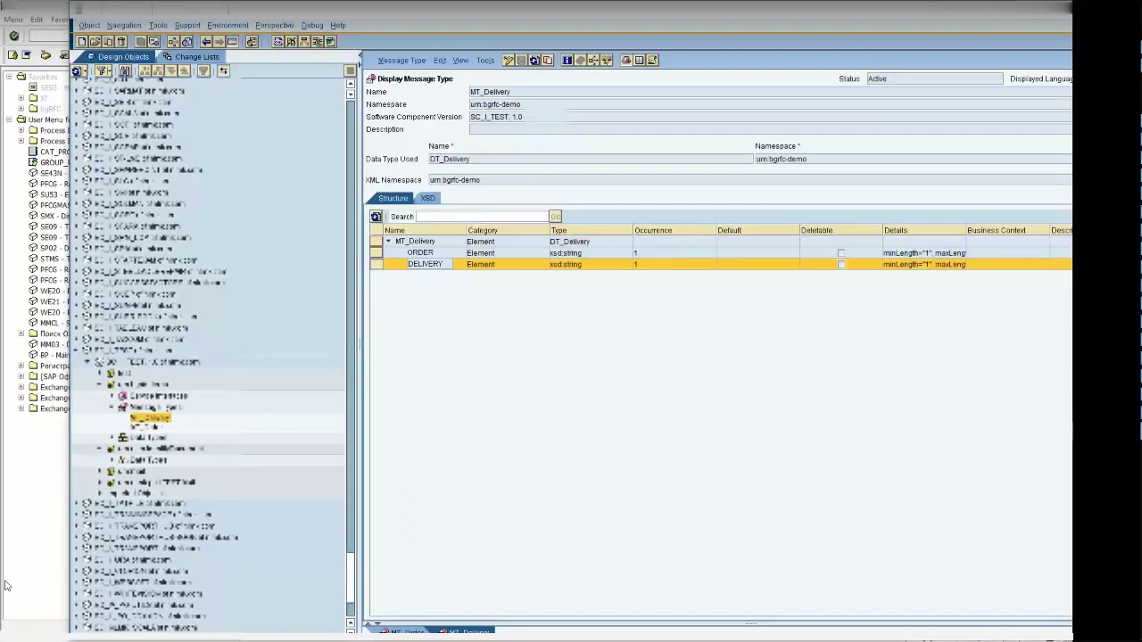
Open the SI_Delivery_InAsync integrated configuration from the bgRFC folder under Test and limit the object tree to that folder.
{"action": "left_click", "coordinate": [421, 256]}
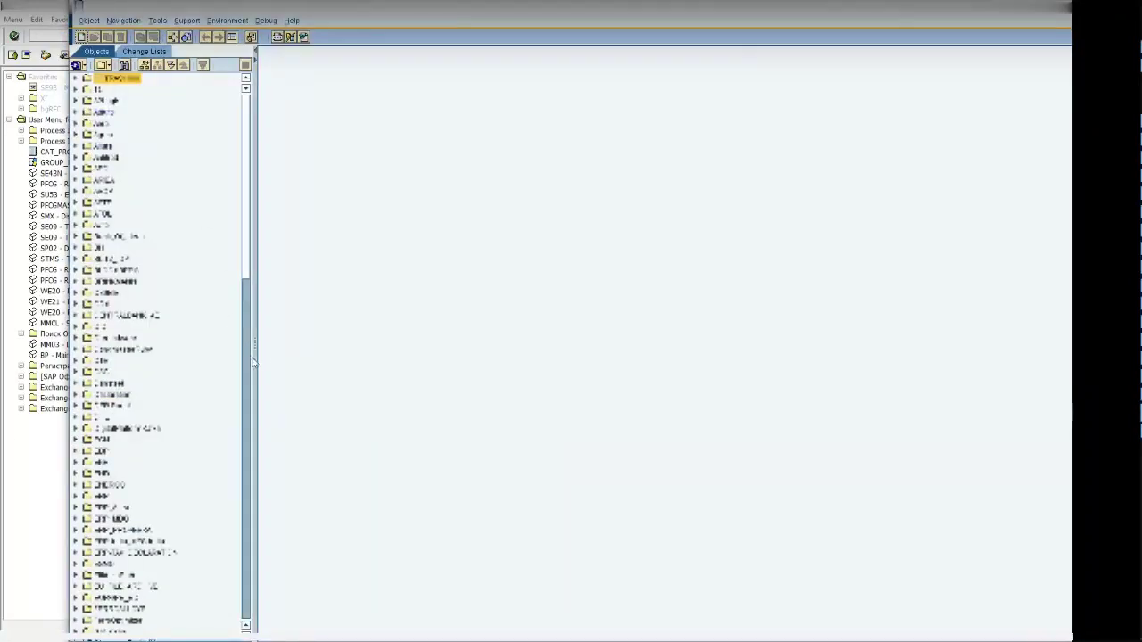
{"action": "scroll", "coordinate": [161, 455], "scroll_direction": "down", "scroll_amount": 10}
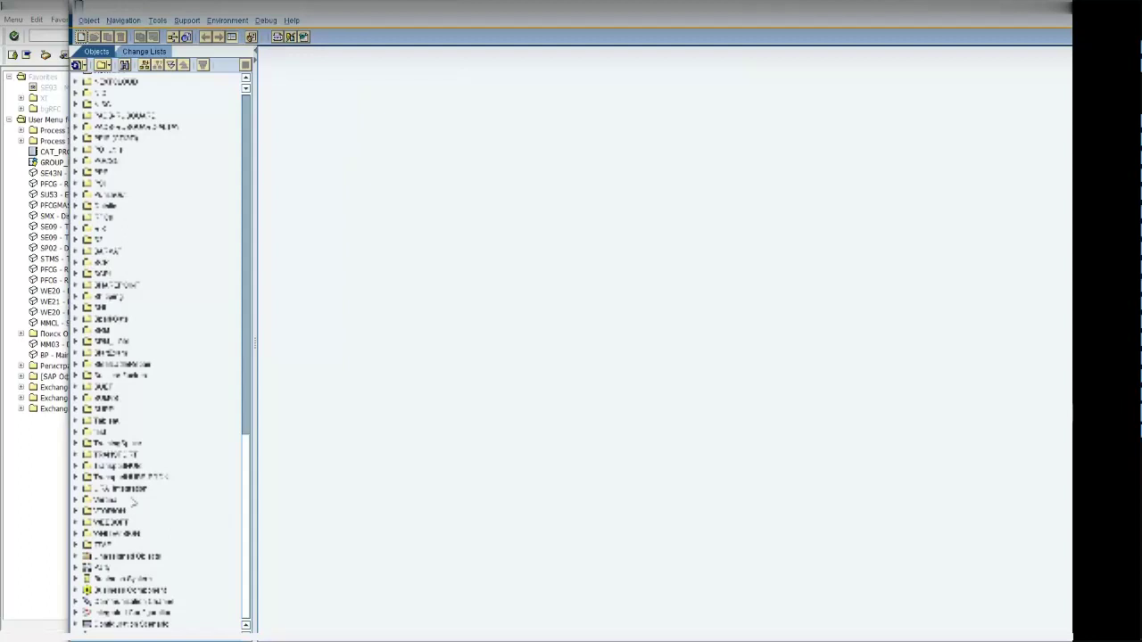
{"action": "left_click", "coordinate": [79, 432]}
{"action": "left_click", "coordinate": [88, 443]}
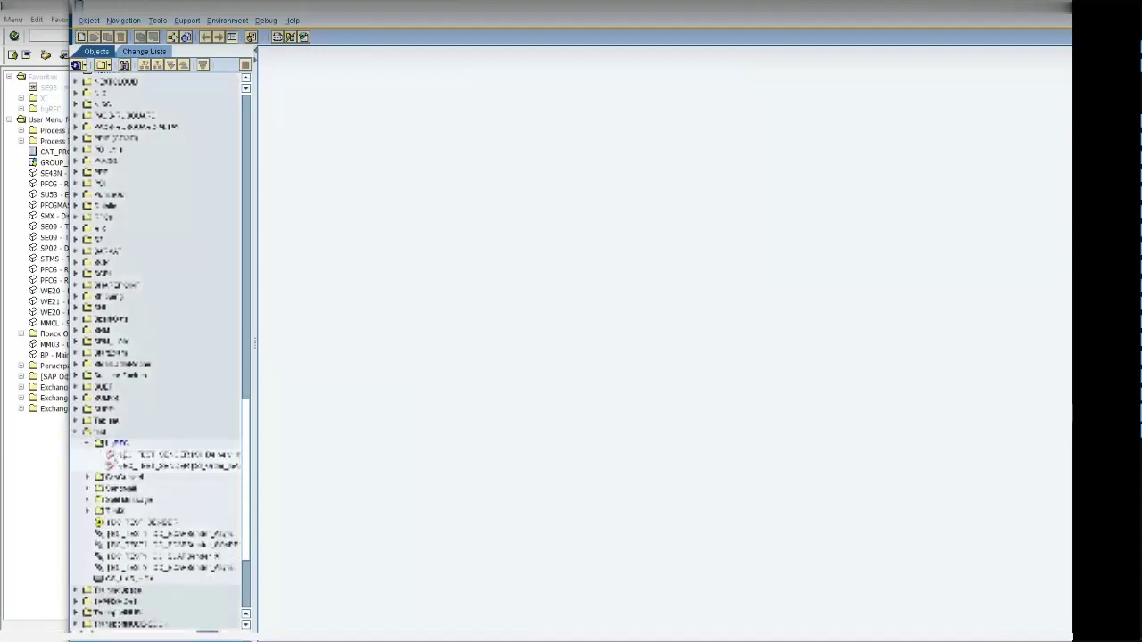
{"action": "double_click", "coordinate": [135, 456]}
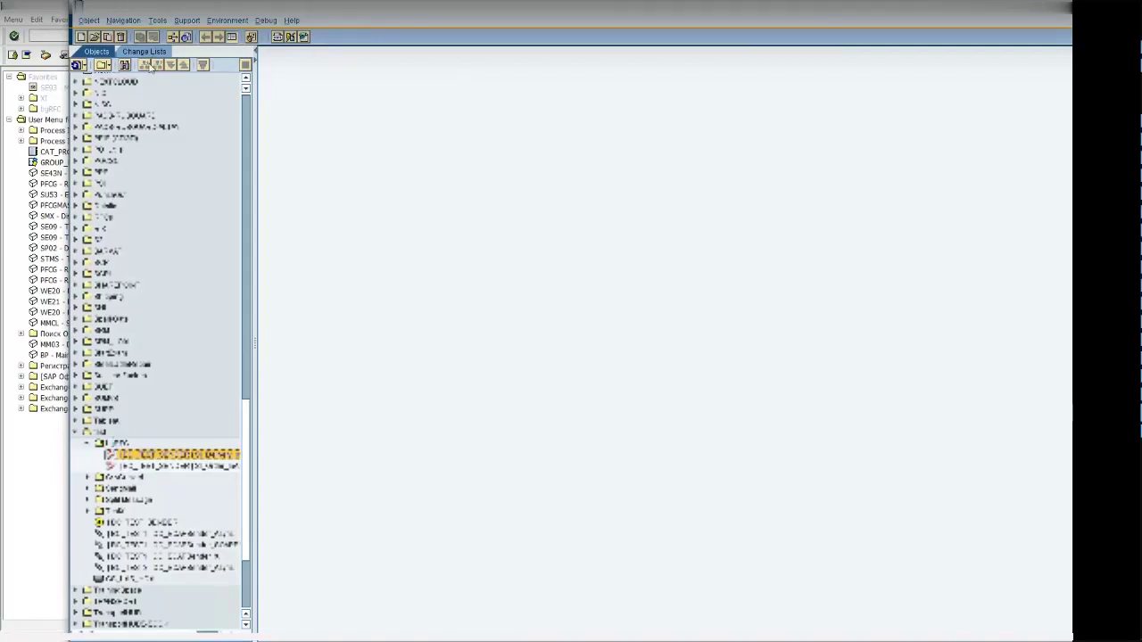
{"action": "left_click", "coordinate": [148, 68]}
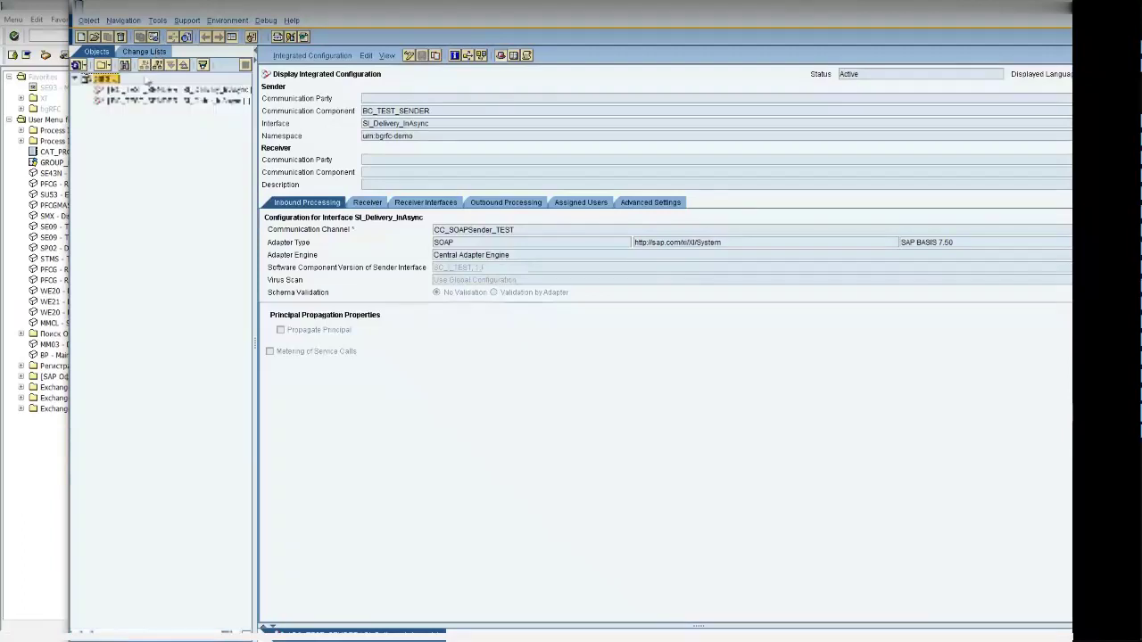
Set the Quality of Service of sender channel CC_SOAPSender_TEST to Exactly Once and activate the change.
{"action": "double_click", "coordinate": [444, 230]}
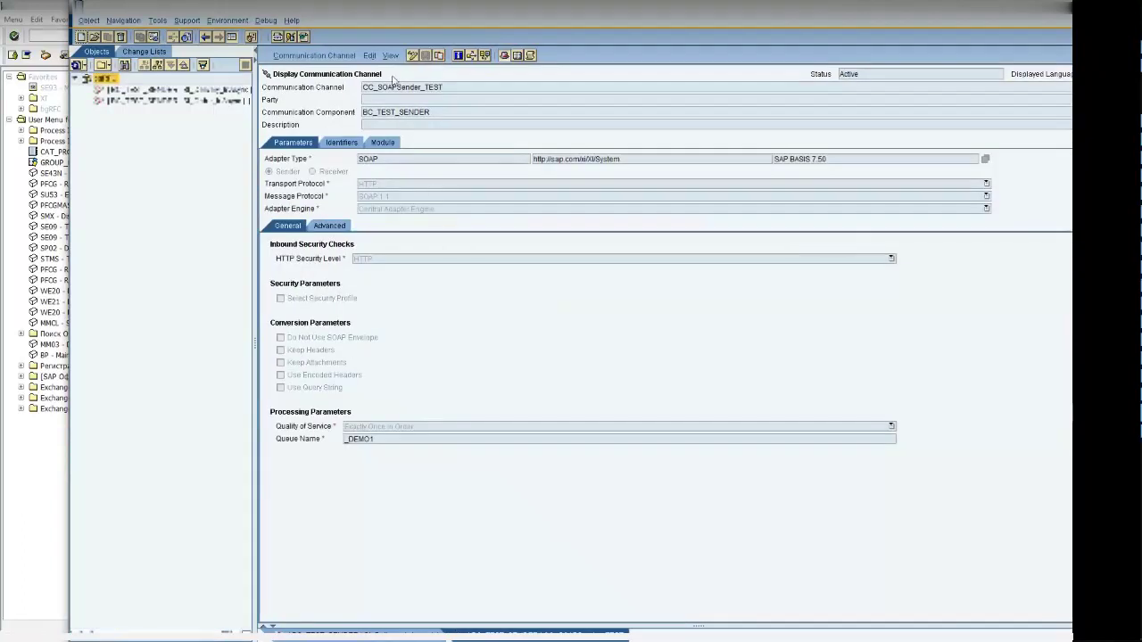
{"action": "left_click", "coordinate": [413, 55]}
{"action": "left_click", "coordinate": [400, 429]}
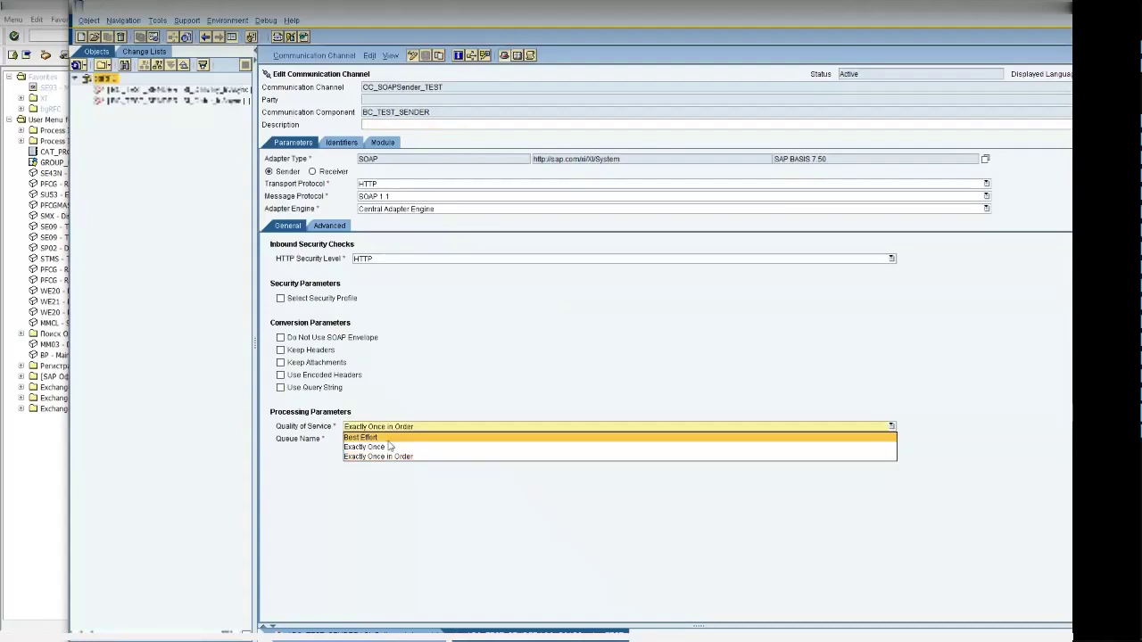
{"action": "left_click", "coordinate": [389, 446]}
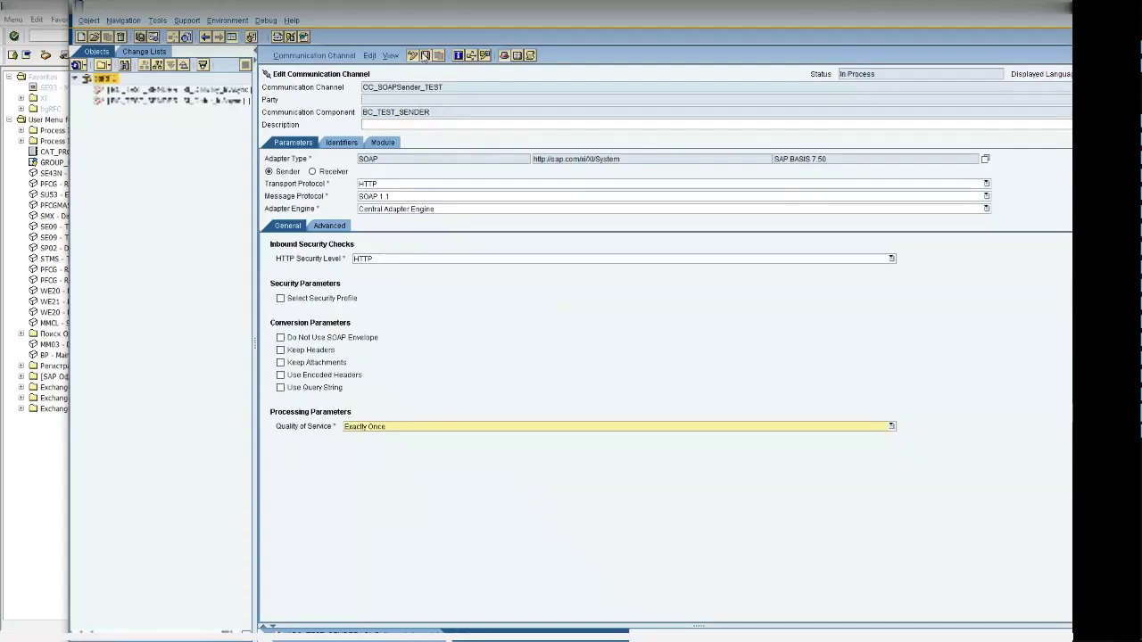
{"action": "left_click", "coordinate": [310, 55]}
{"action": "left_click", "coordinate": [300, 133]}
{"action": "left_click", "coordinate": [483, 445]}
{"action": "left_click", "coordinate": [505, 367]}
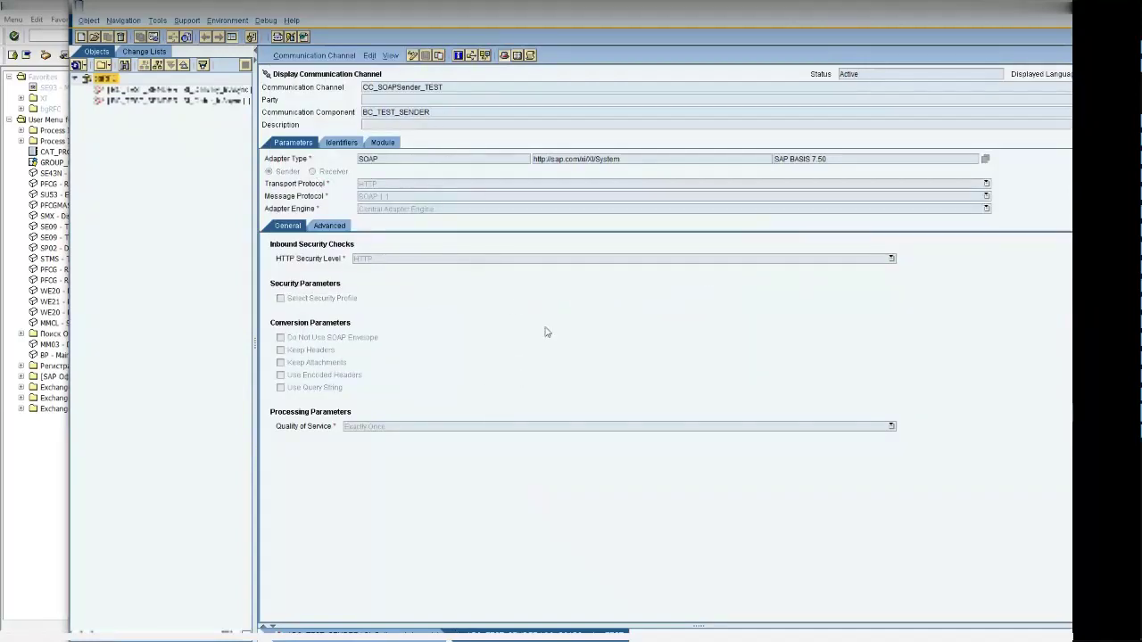
Review the receiver, receiver interface, outbound and inbound processing settings of the SI_Delivery_InAsync integrated configuration.
{"action": "double_click", "coordinate": [654, 11]}
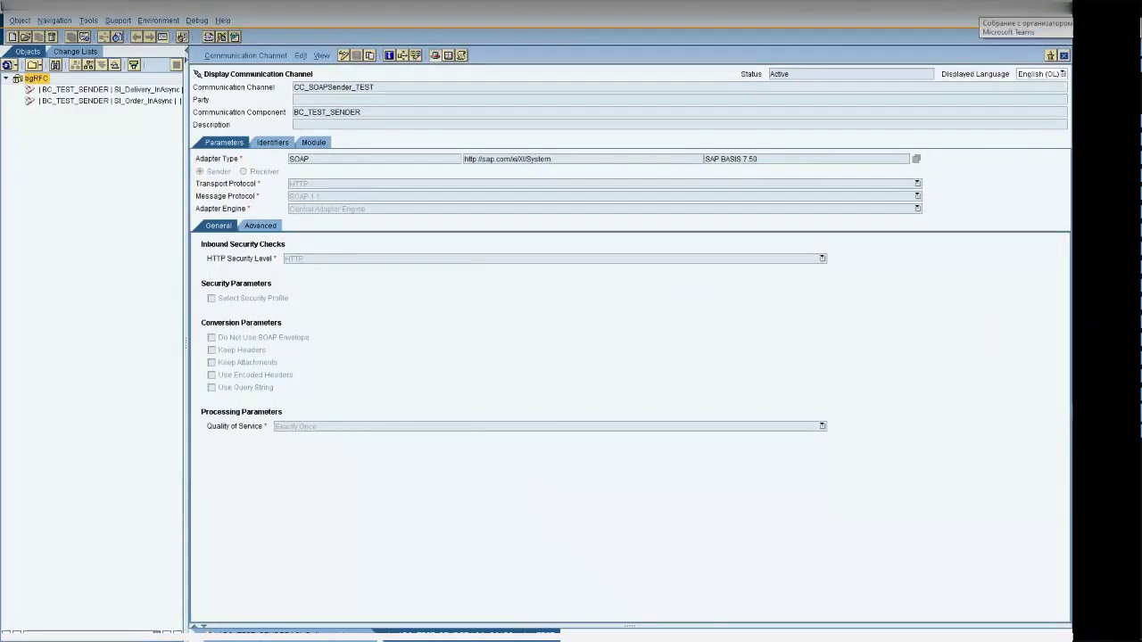
{"action": "left_click", "coordinate": [268, 635]}
{"action": "left_click", "coordinate": [303, 205]}
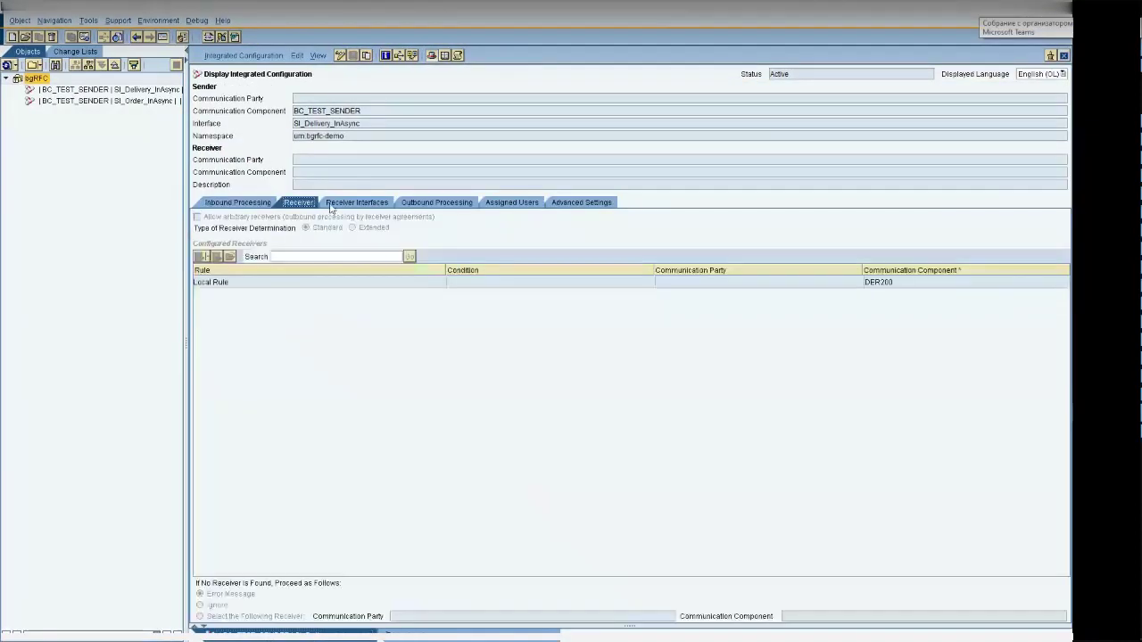
{"action": "left_click", "coordinate": [333, 206]}
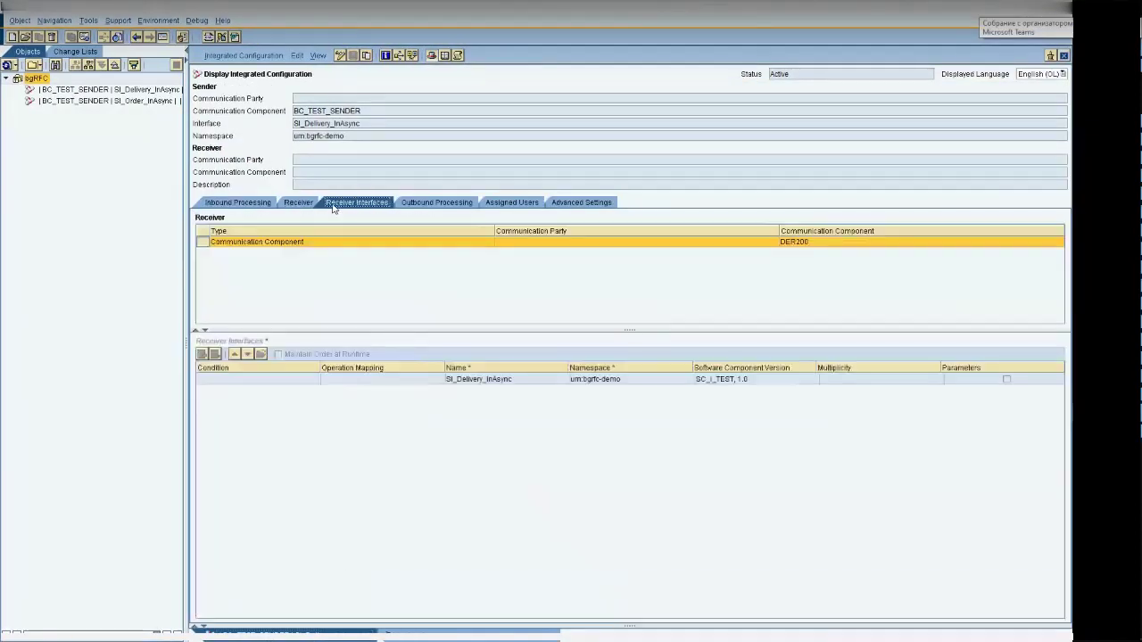
{"action": "left_click", "coordinate": [413, 205]}
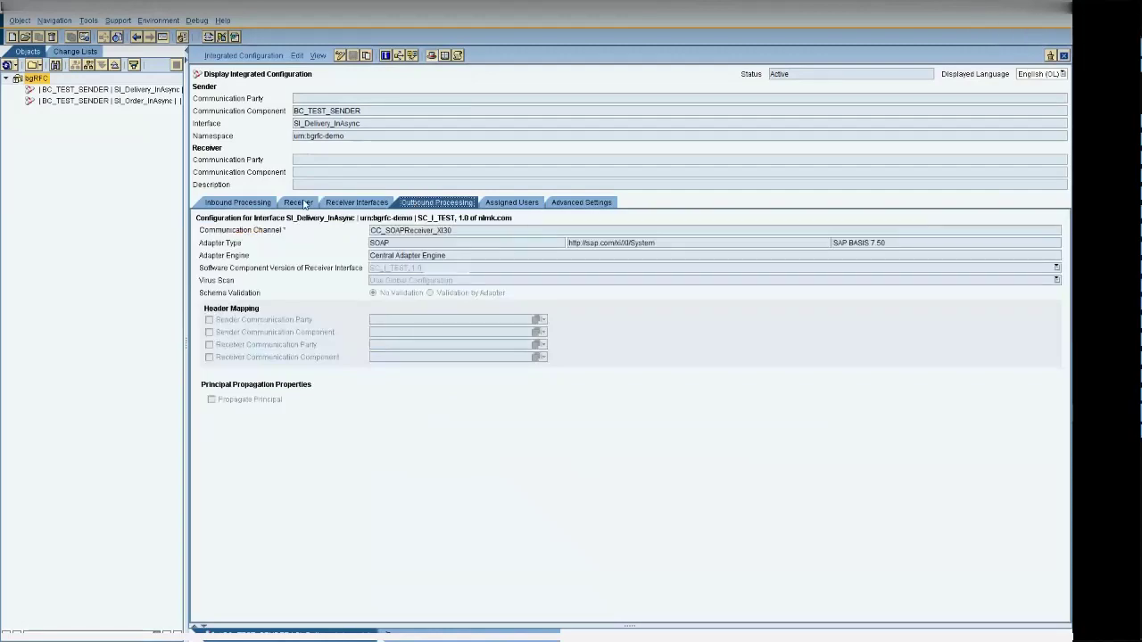
{"action": "left_click", "coordinate": [255, 205]}
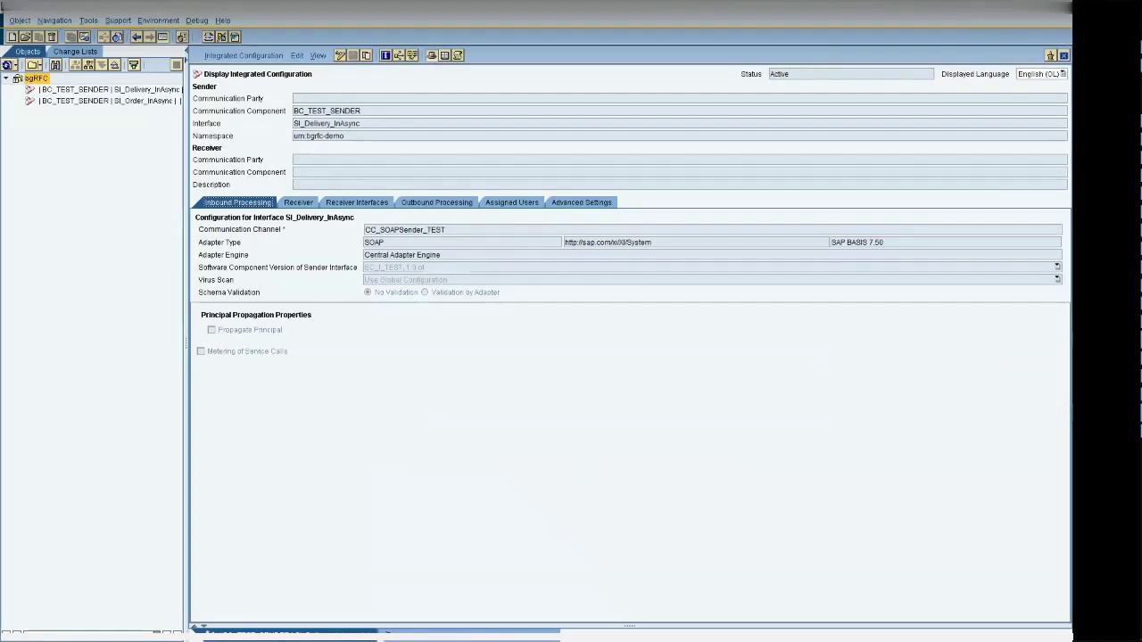
Switch to SAP GUI and start the XML message monitor transaction.
{"action": "key", "text": "alt+Tab"}
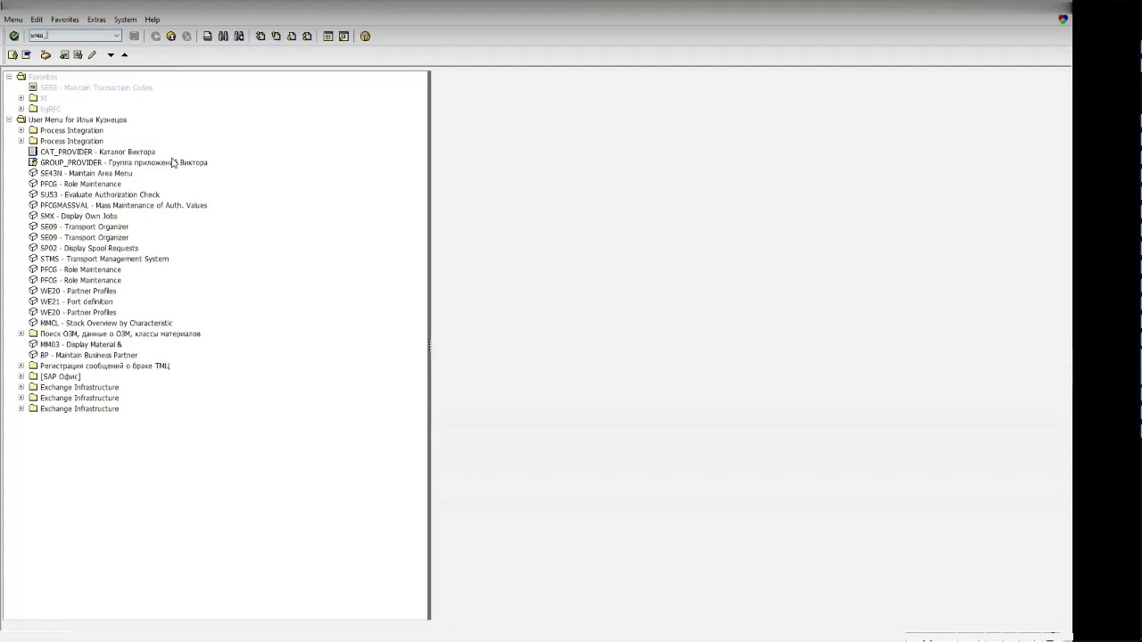
{"action": "key", "text": "BackSpace"}
{"action": "key", "text": "BackSpace"}
{"action": "key", "text": "BackSpace"}
{"action": "type", "text": "sxi"}
{"action": "key", "text": "Return"}
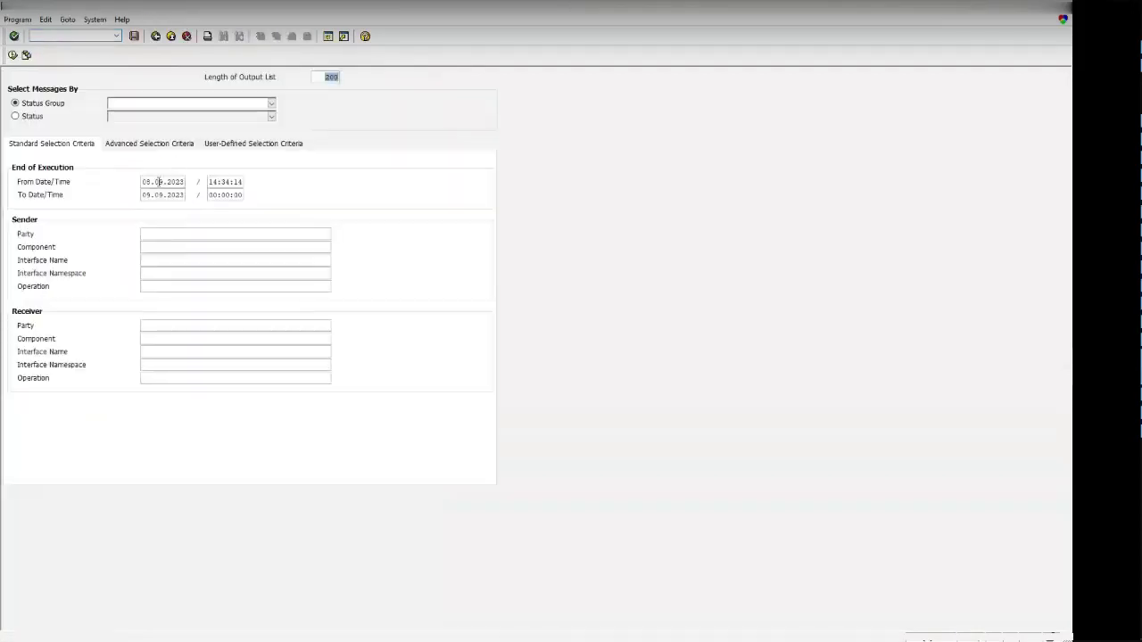
List the XML messages executed from 07.09.2023 whose receiver interface name starts with SI_Order.
{"action": "left_click", "coordinate": [149, 182]}
{"action": "left_click", "coordinate": [156, 262]}
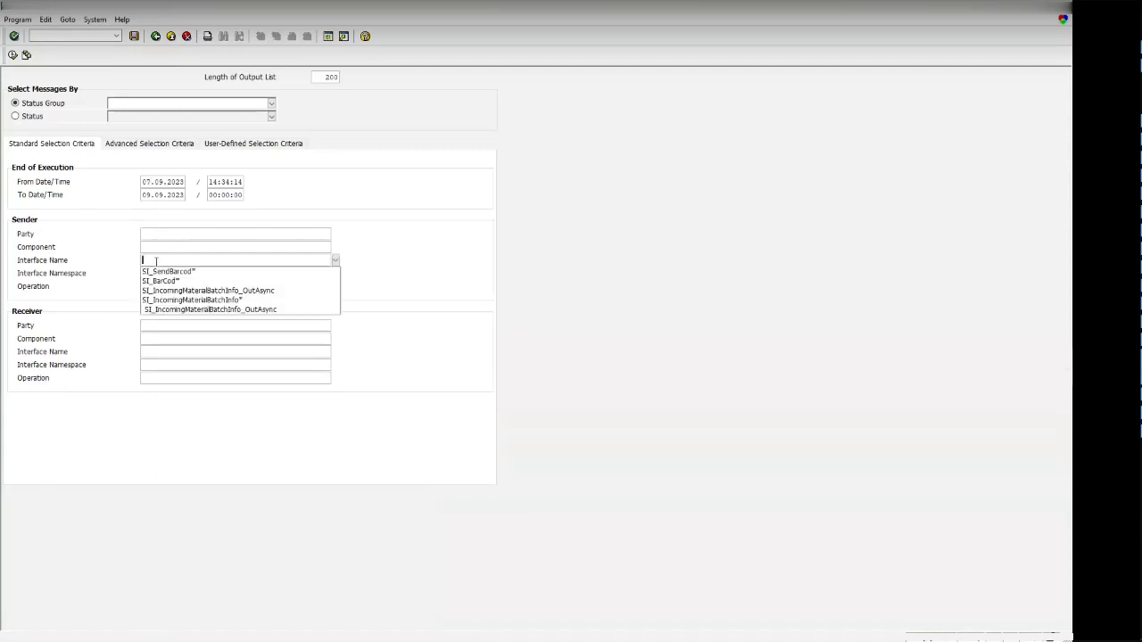
{"action": "left_click", "coordinate": [165, 355]}
{"action": "type", "text": "SI_Orde"}
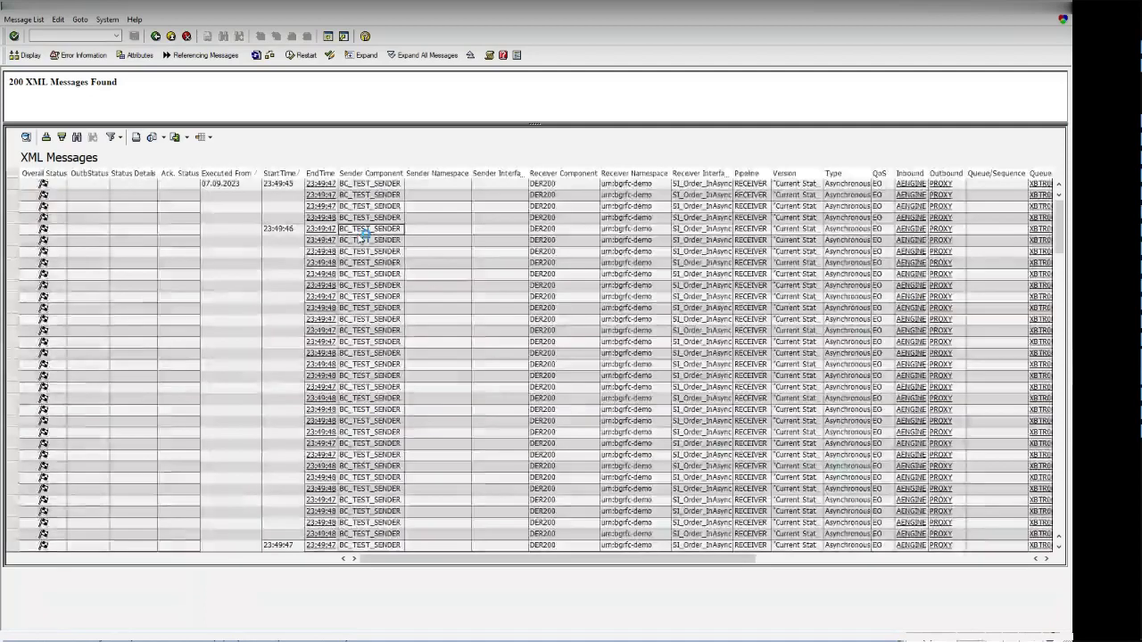
Inspect the ORDER value and namespace in the inbound main document payload of one listed message, and leave the monitor.
{"action": "double_click", "coordinate": [358, 239]}
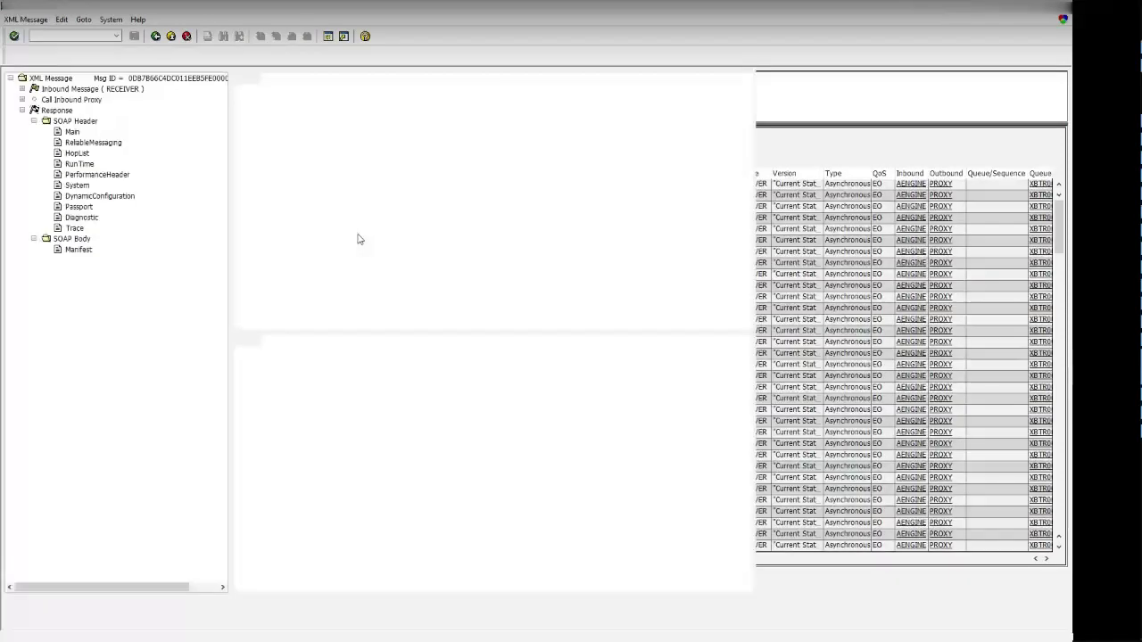
{"action": "left_click", "coordinate": [34, 120]}
{"action": "left_click", "coordinate": [91, 133]}
{"action": "left_click_drag", "start_coordinate": [268, 375], "coordinate": [401, 376]}
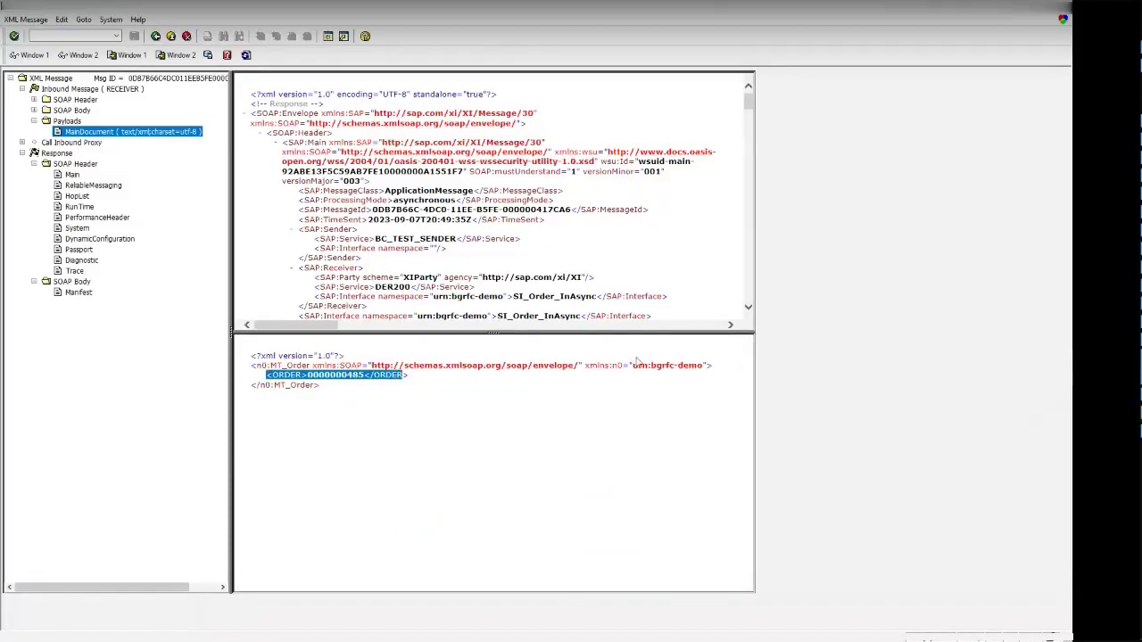
{"action": "left_click_drag", "start_coordinate": [636, 366], "coordinate": [668, 366]}
{"action": "key", "text": "F3"}
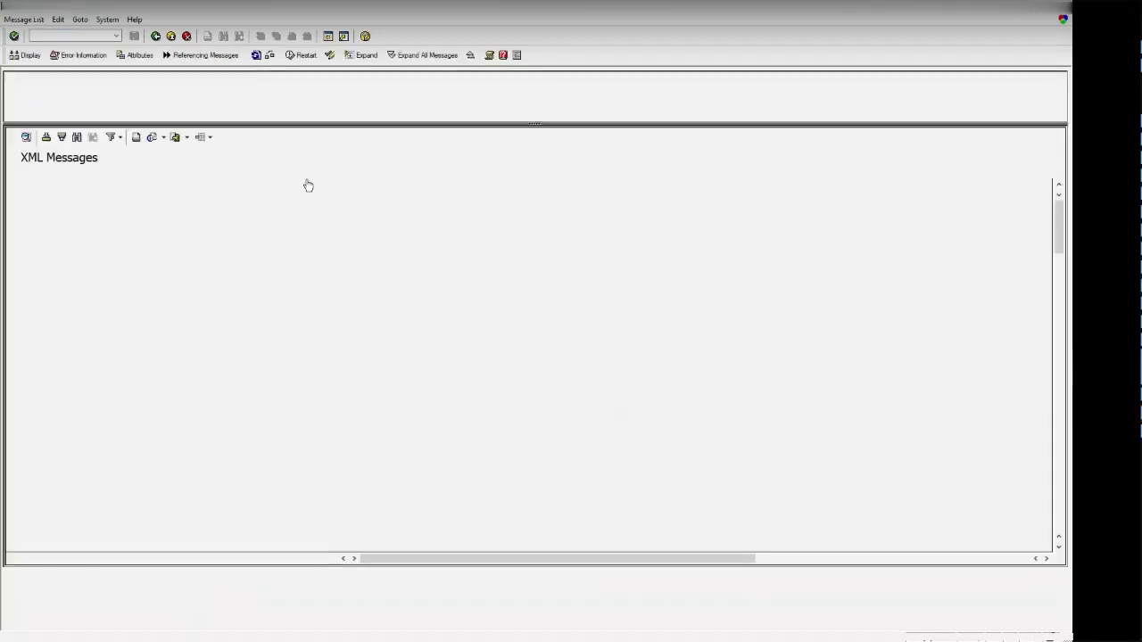
{"action": "key", "text": "F3"}
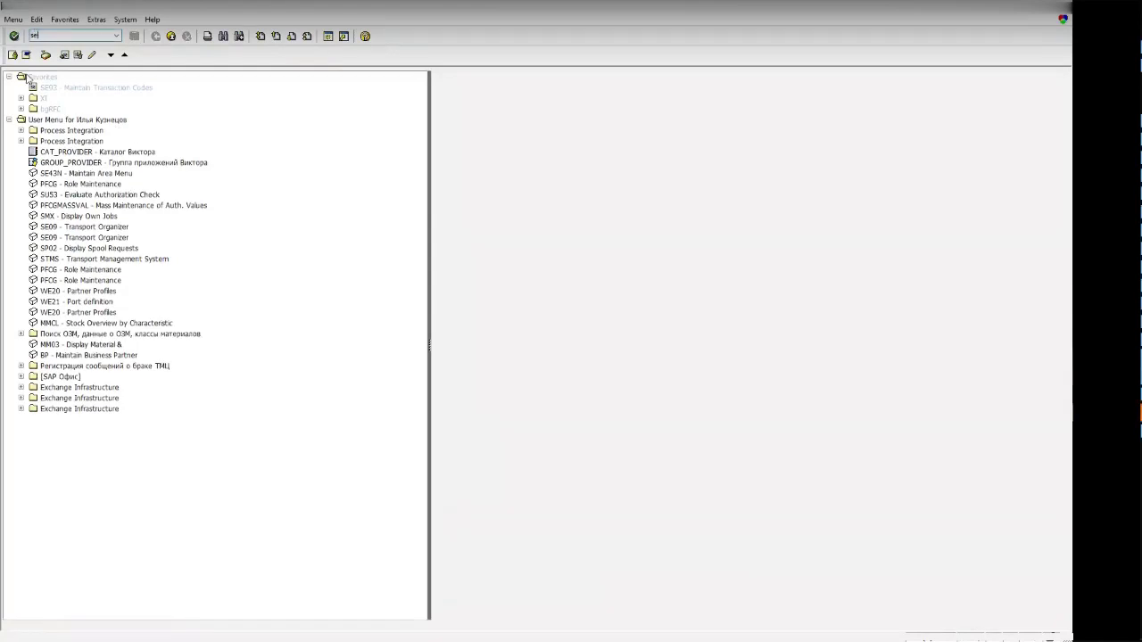
Open the table browser and bring up the selection screen of the bgRFC demo table that stores ORDNUM.
{"action": "key", "text": "Return"}
{"action": "key", "text": "Down"}
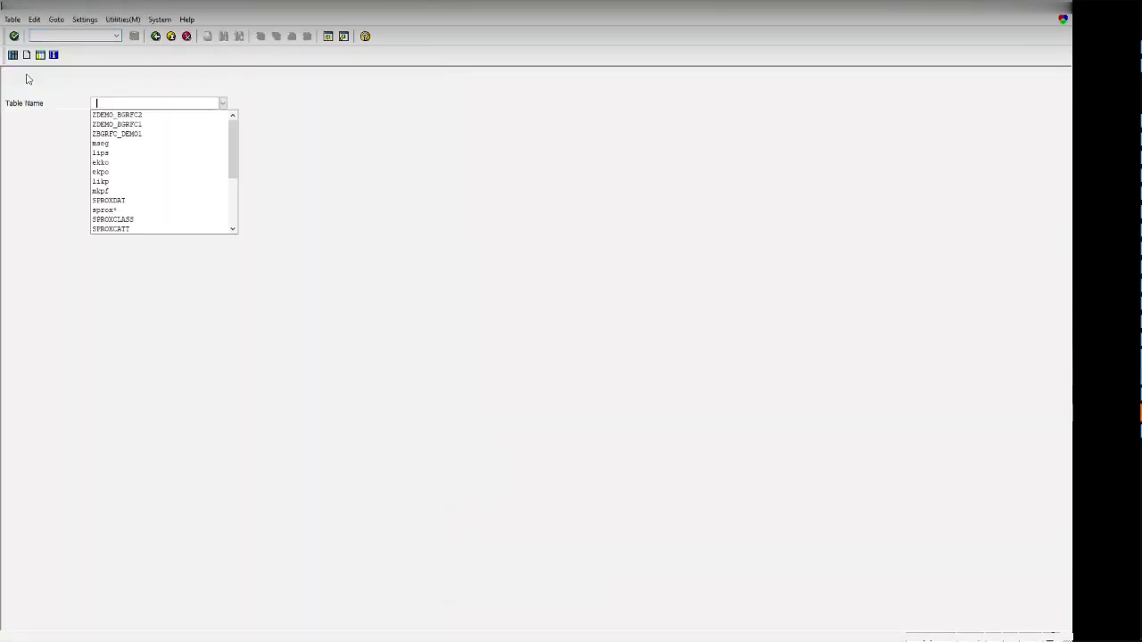
{"action": "key", "text": "Down"}
{"action": "key", "text": "Return"}
{"action": "key", "text": "Return"}
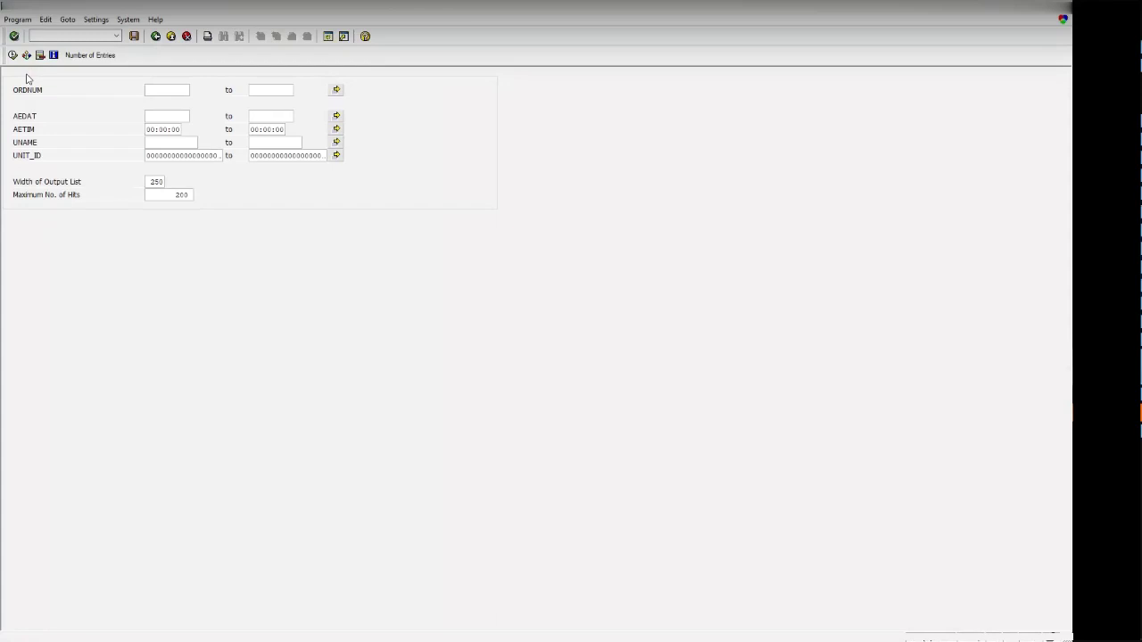
Check the number of entries in the demo table and list its contents.
{"action": "left_click", "coordinate": [94, 55]}
{"action": "left_click", "coordinate": [65, 222]}
{"action": "left_click", "coordinate": [11, 54]}
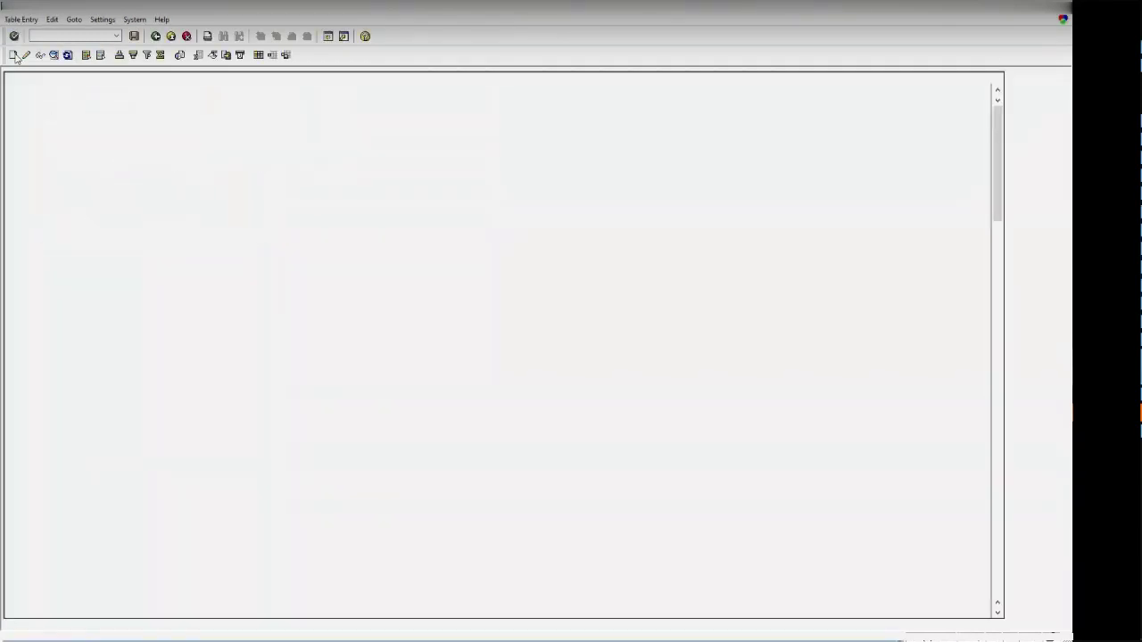
Adjust the column widths so the full UNIT_ID values can be read, and return to the selection screen.
{"action": "mouse_move", "coordinate": [82, 78]}
{"action": "left_mouse_down"}
{"action": "mouse_move", "coordinate": [52, 77]}
{"action": "mouse_move", "coordinate": [96, 77]}
{"action": "left_mouse_up"}
{"action": "mouse_move", "coordinate": [204, 79]}
{"action": "left_mouse_down"}
{"action": "mouse_move", "coordinate": [224, 76]}
{"action": "mouse_move", "coordinate": [213, 76]}
{"action": "left_mouse_up"}
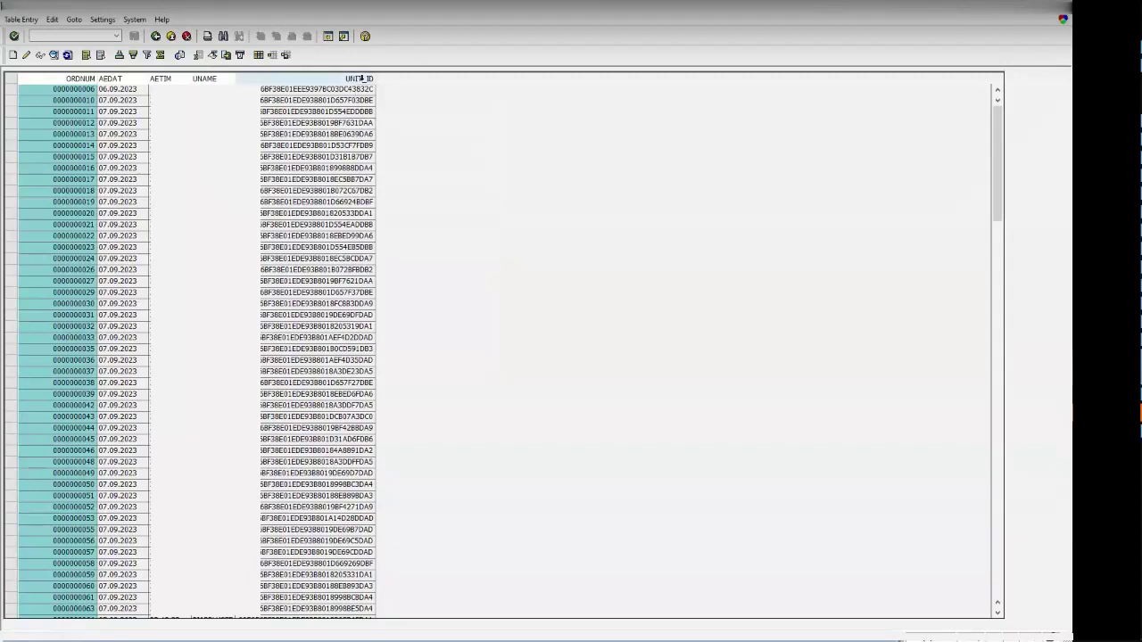
{"action": "left_click", "coordinate": [360, 79]}
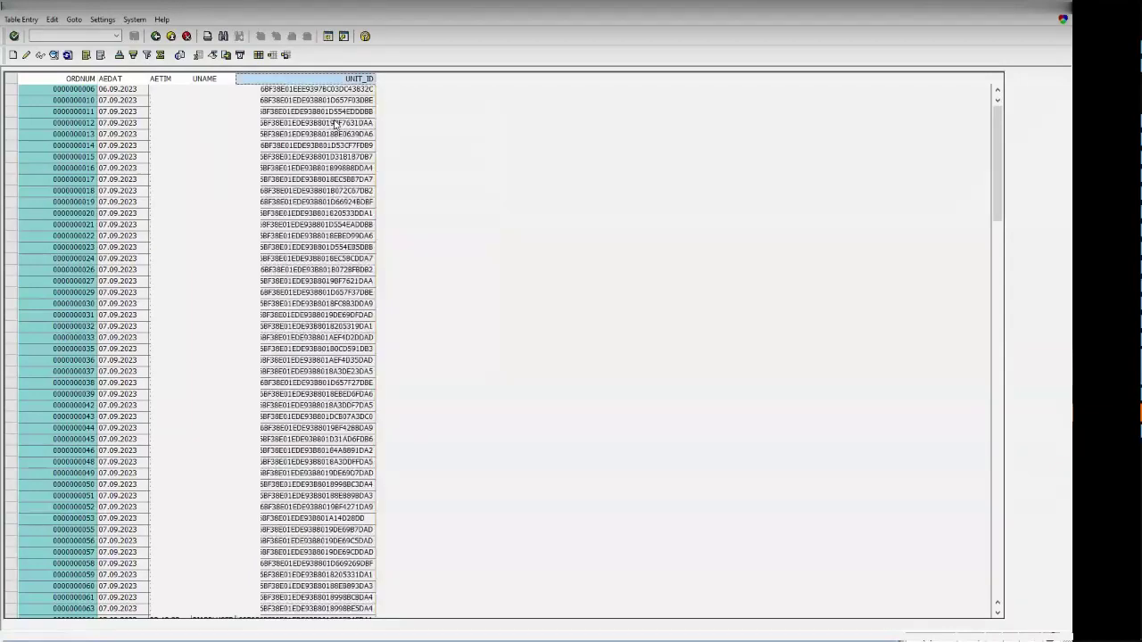
{"action": "double_click", "coordinate": [374, 78]}
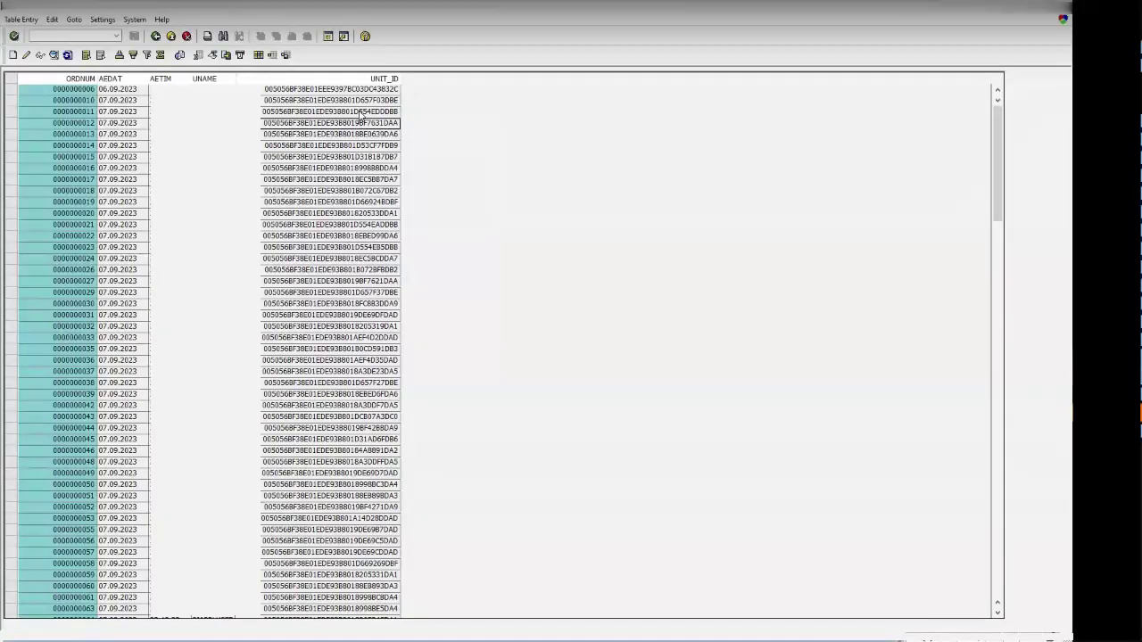
{"action": "key", "text": "F3"}
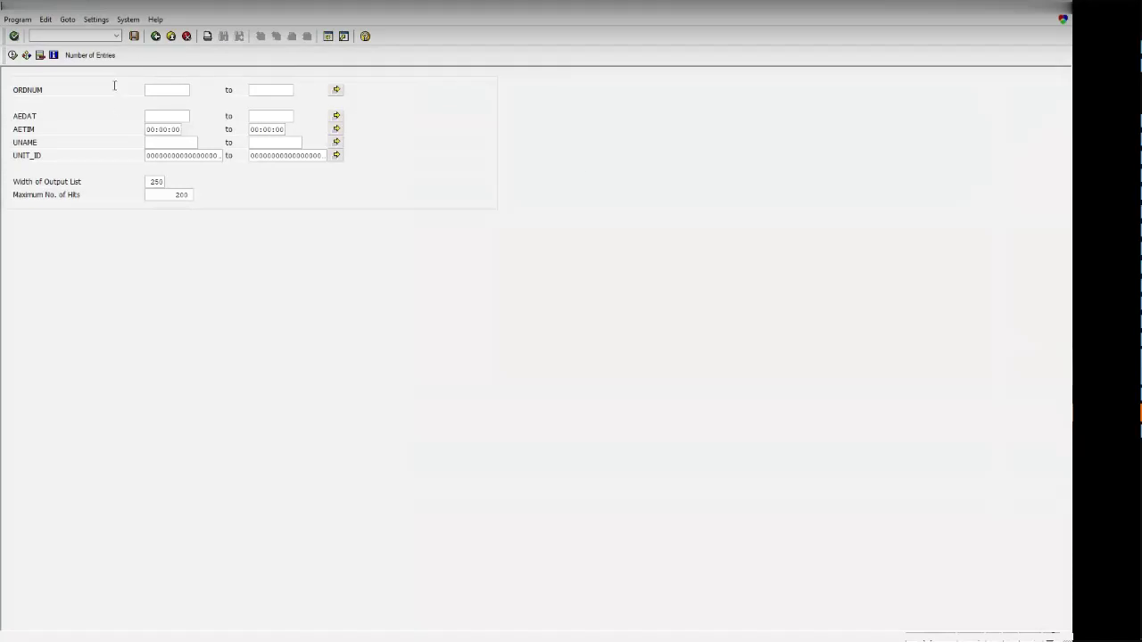
Start transaction se37 in a new session to work with function modules.
{"action": "left_click", "coordinate": [329, 35]}
{"action": "type", "text": "se37"}
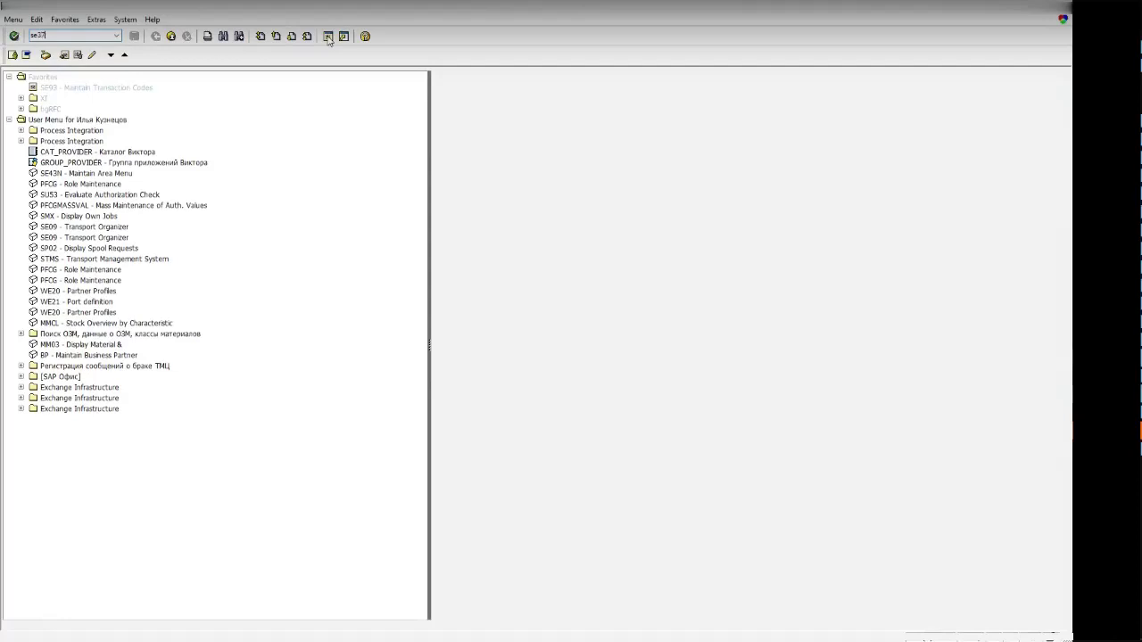
{"action": "key", "text": "Return"}
{"action": "left_click", "coordinate": [105, 103]}
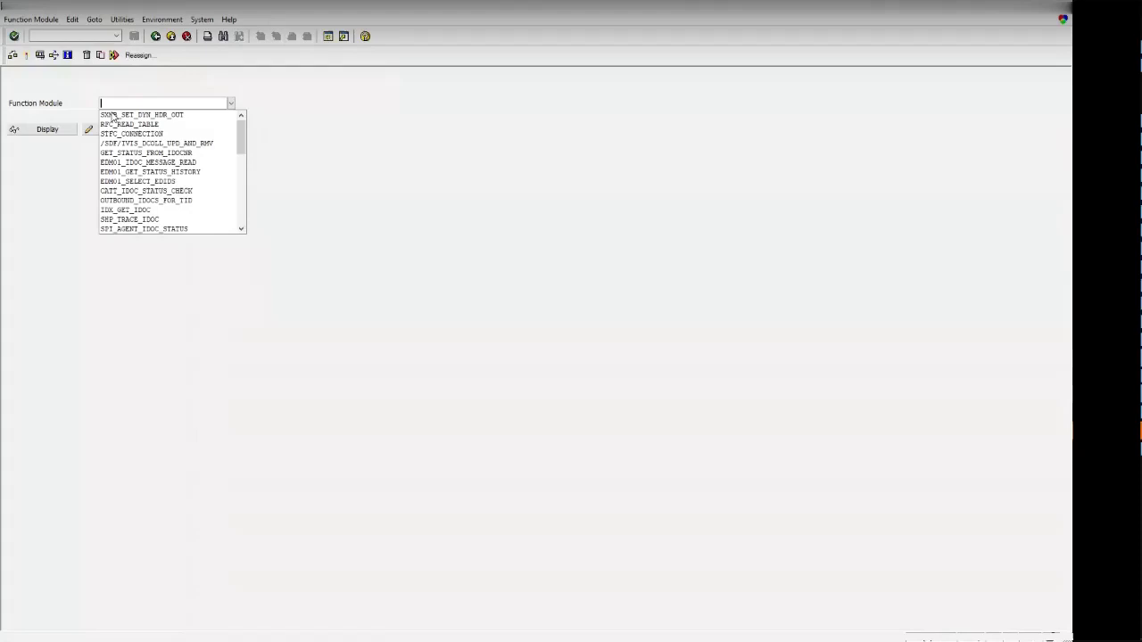
Search for function modules matching Z*BG*CLEAN, correct the pattern to Z*BG*CLEAR, and choose Z_DEMO_BGRFC_CLEAR.
{"action": "type", "text": "ZB"}
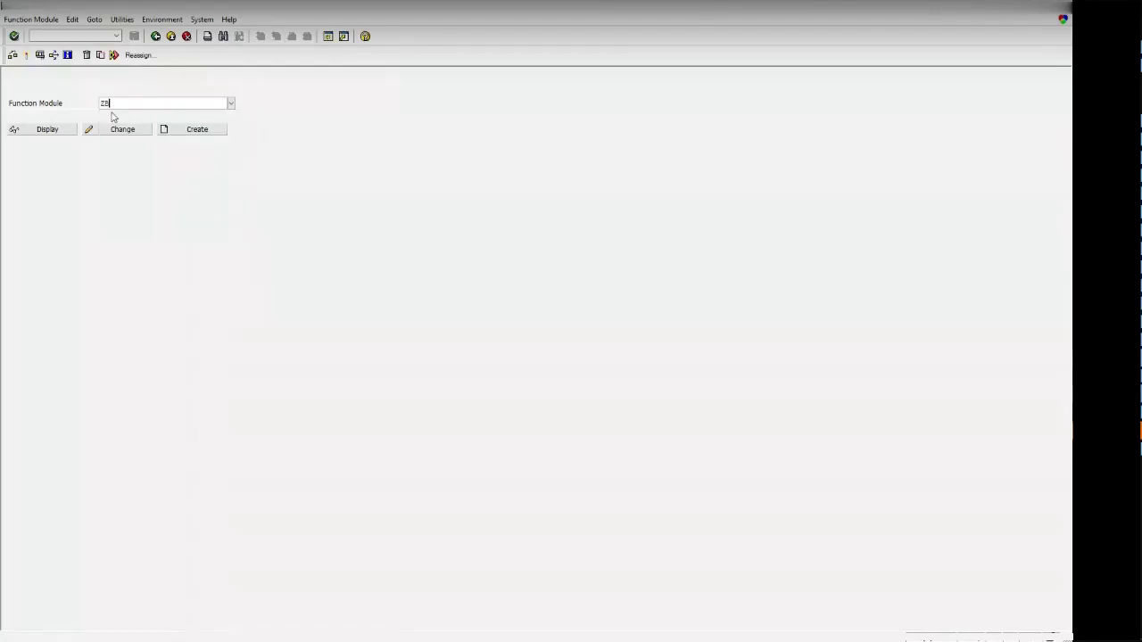
{"action": "key", "text": "BackSpace"}
{"action": "type", "text": "*BG*CLEAN"}
{"action": "key", "text": "F4"}
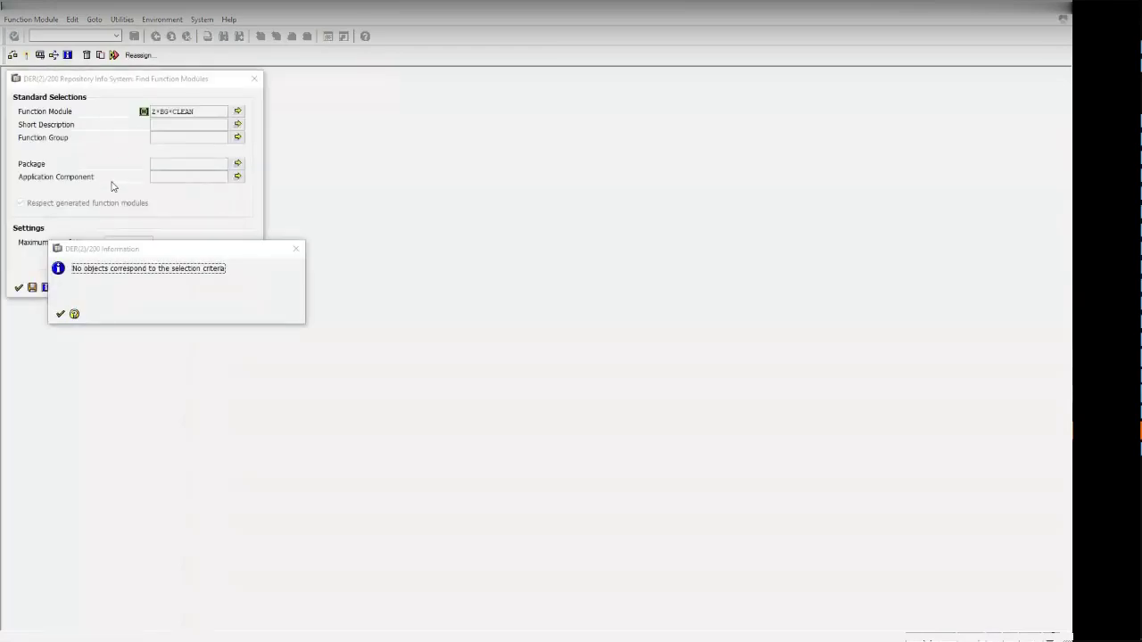
{"action": "key", "text": "Return"}
{"action": "key", "text": "End"}
{"action": "key", "text": "BackSpace"}
{"action": "type", "text": "R"}
{"action": "key", "text": "Return"}
Run function module Z_DEMO_BGRFC_CLEAR in test mode and return to the demo table's selection screen.
{"action": "key", "text": "F8"}
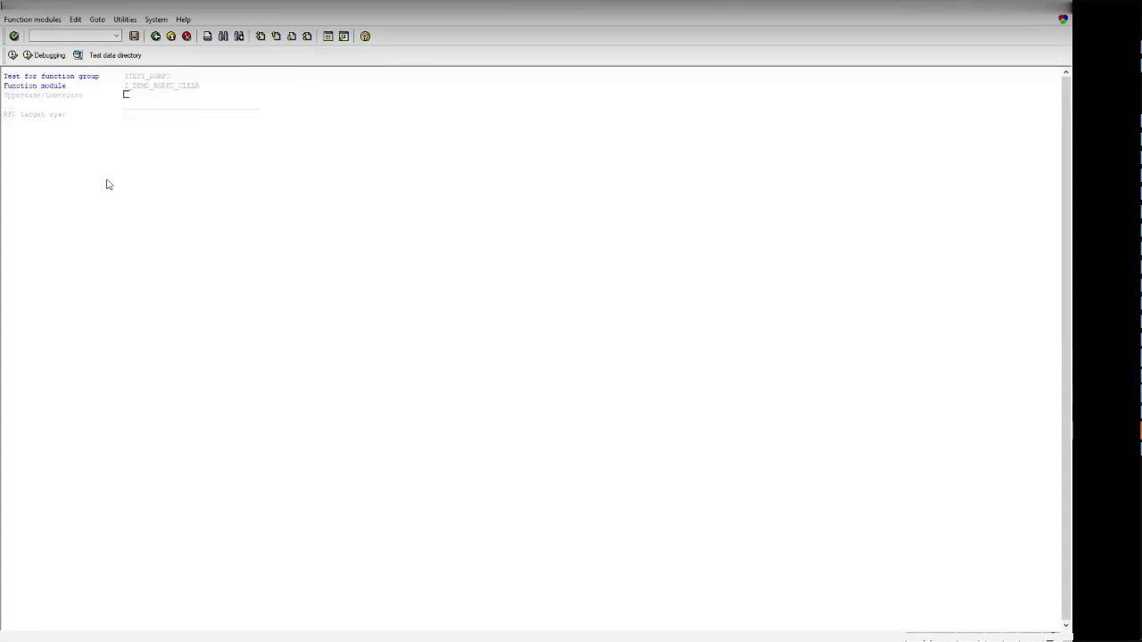
{"action": "left_click", "coordinate": [12, 55]}
{"action": "key", "text": "F3"}
{"action": "key", "text": "F3"}
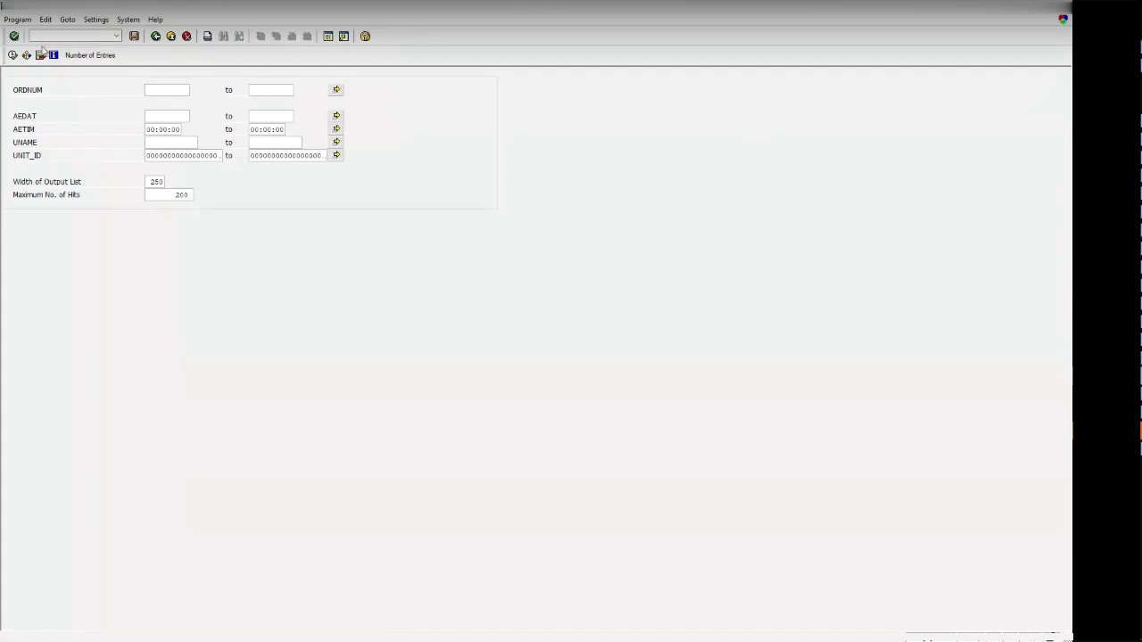
Return to the start menu, open table ZDEMO_BGRFC2 in transaction se16, and check its number of entries.
{"action": "key", "text": "F3"}
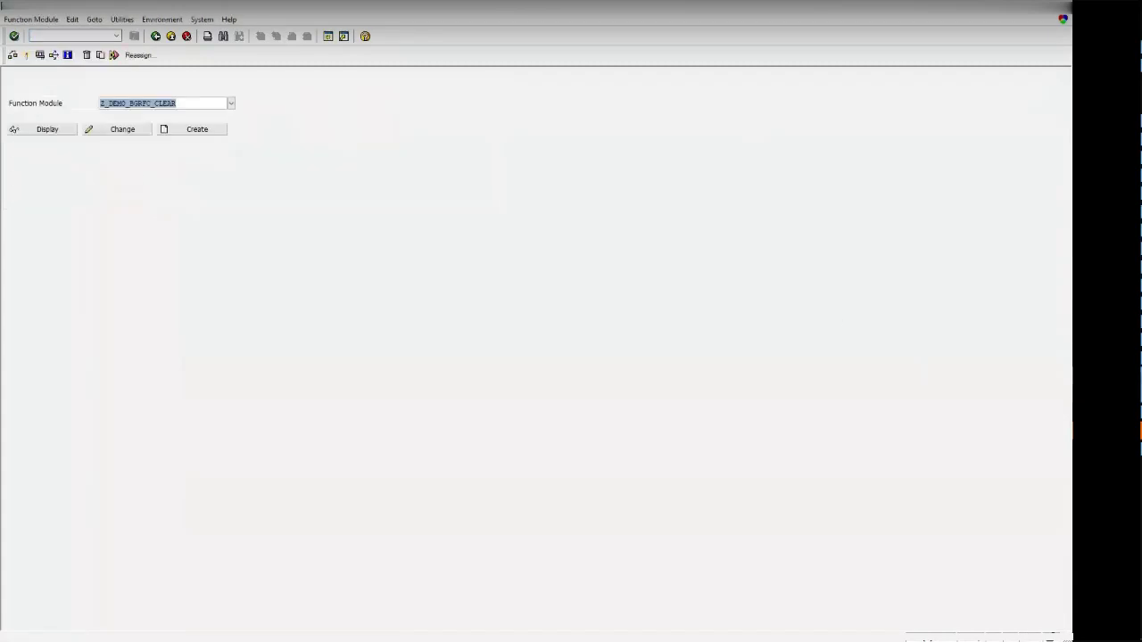
{"action": "key", "text": "F3"}
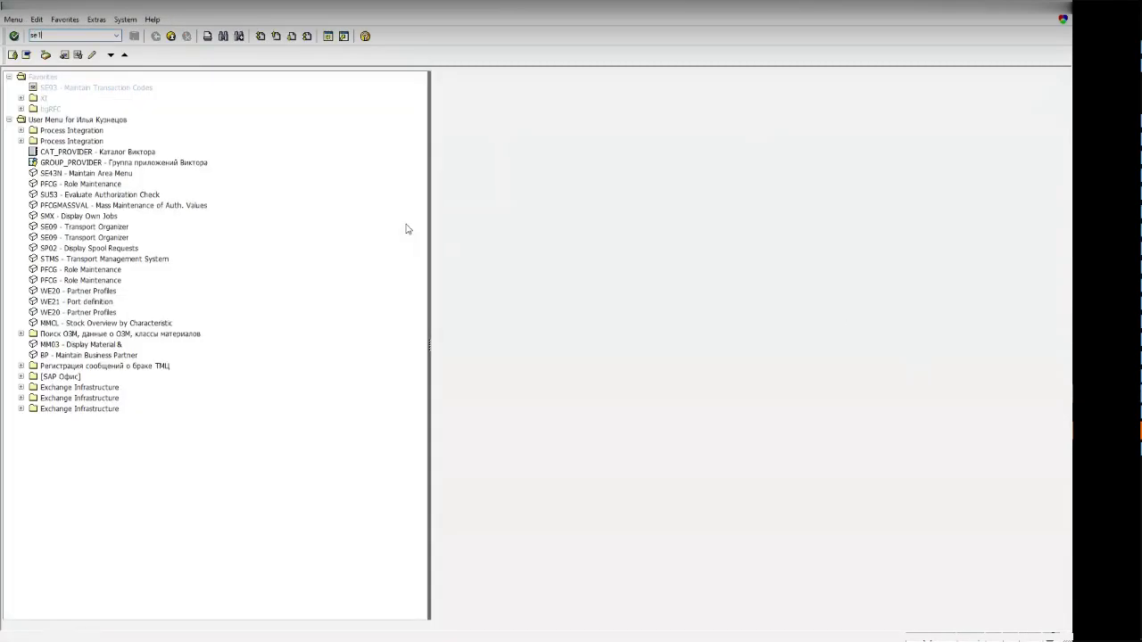
{"action": "type", "text": "se16"}
{"action": "key", "text": "Return"}
{"action": "key", "text": "Return"}
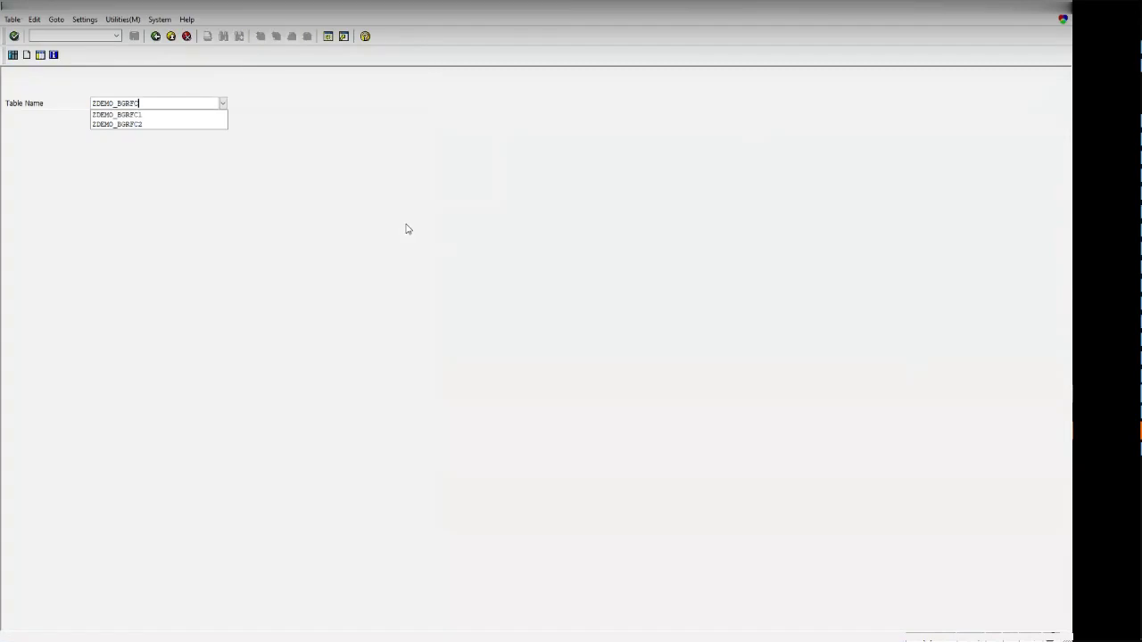
{"action": "left_click", "coordinate": [91, 59]}
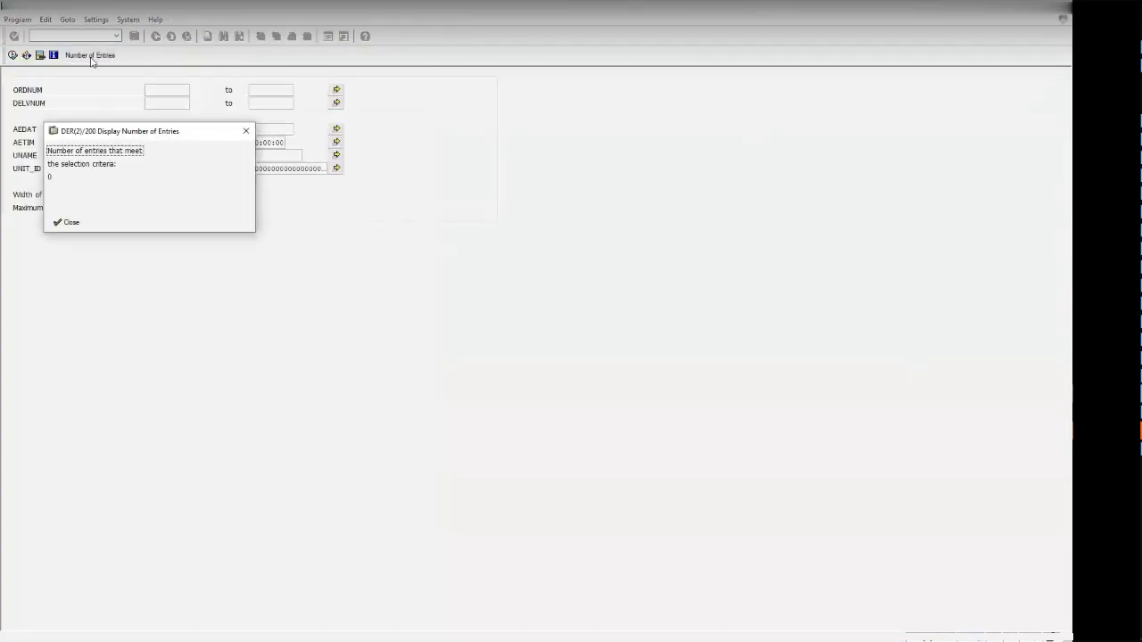
{"action": "left_click", "coordinate": [53, 222]}
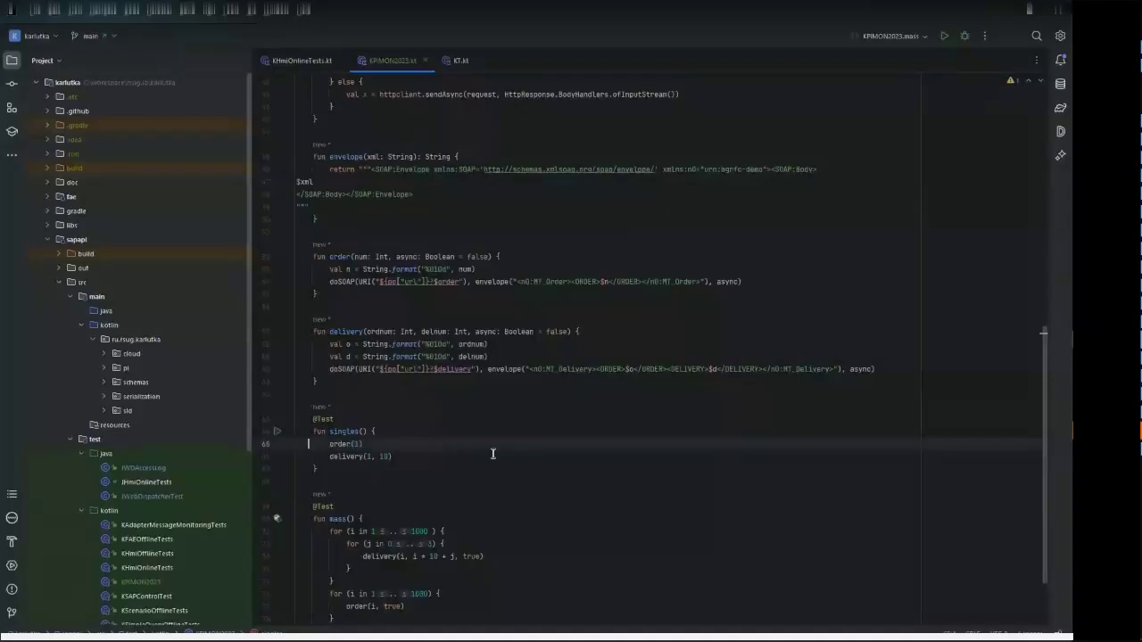
Switch to IntelliJ IDEA and review the HTTP client setup and the doSOAP function in KPIMON2023.kt.
{"action": "scroll", "coordinate": [493, 454], "scroll_direction": "down", "scroll_amount": 2}
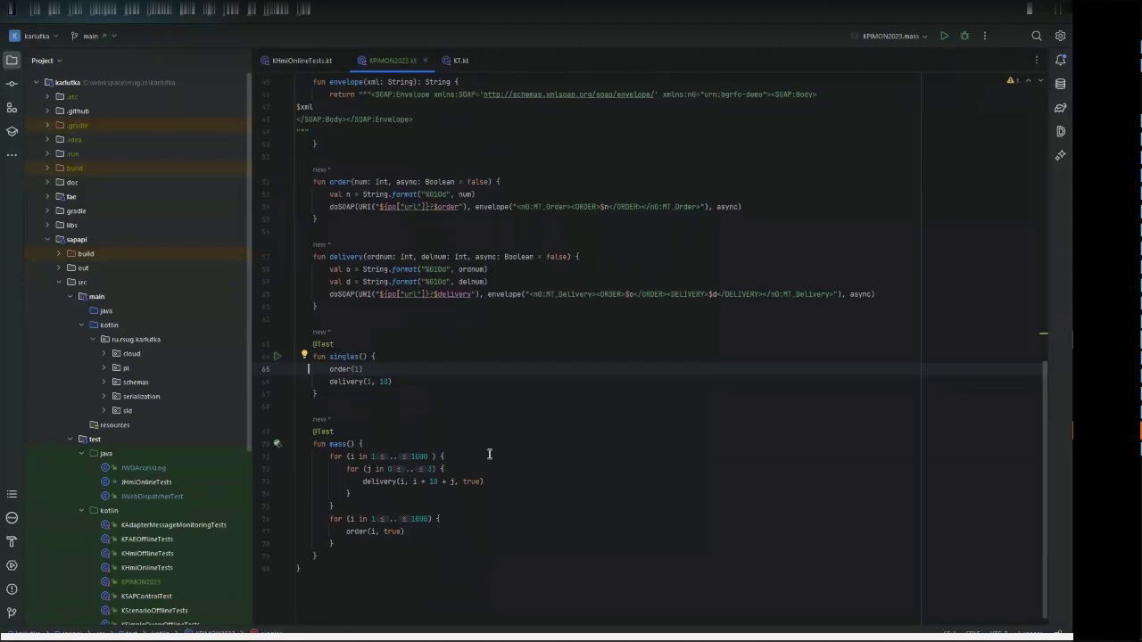
{"action": "scroll", "coordinate": [489, 455], "scroll_direction": "up", "scroll_amount": 15}
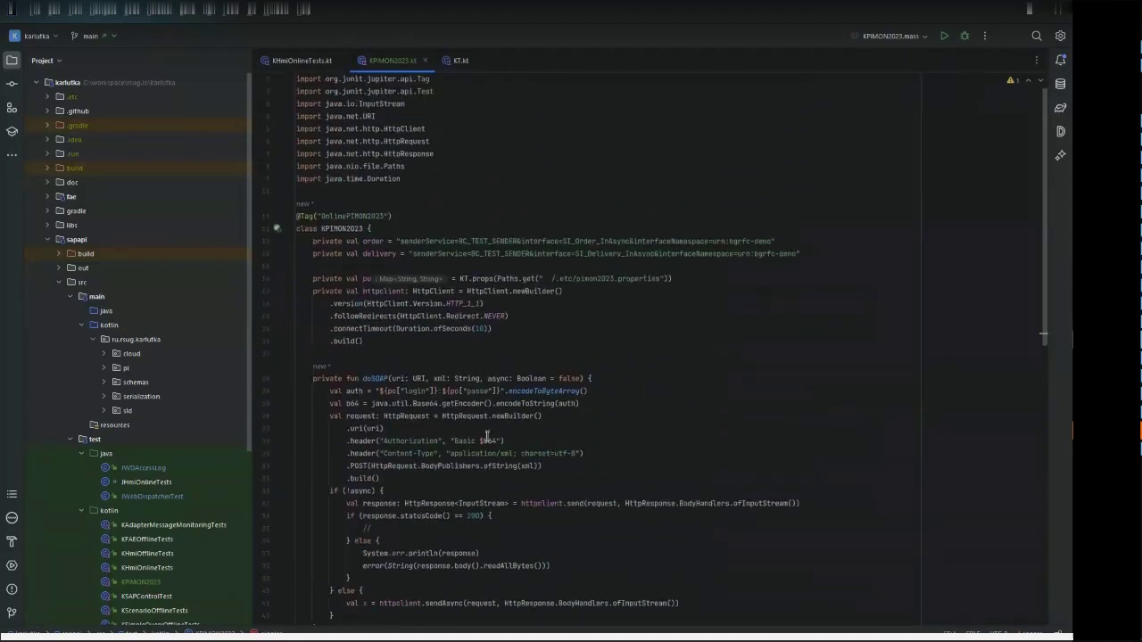
{"action": "left_click_drag", "start_coordinate": [311, 296], "coordinate": [361, 341]}
{"action": "scroll", "coordinate": [432, 406], "scroll_direction": "down", "scroll_amount": 4}
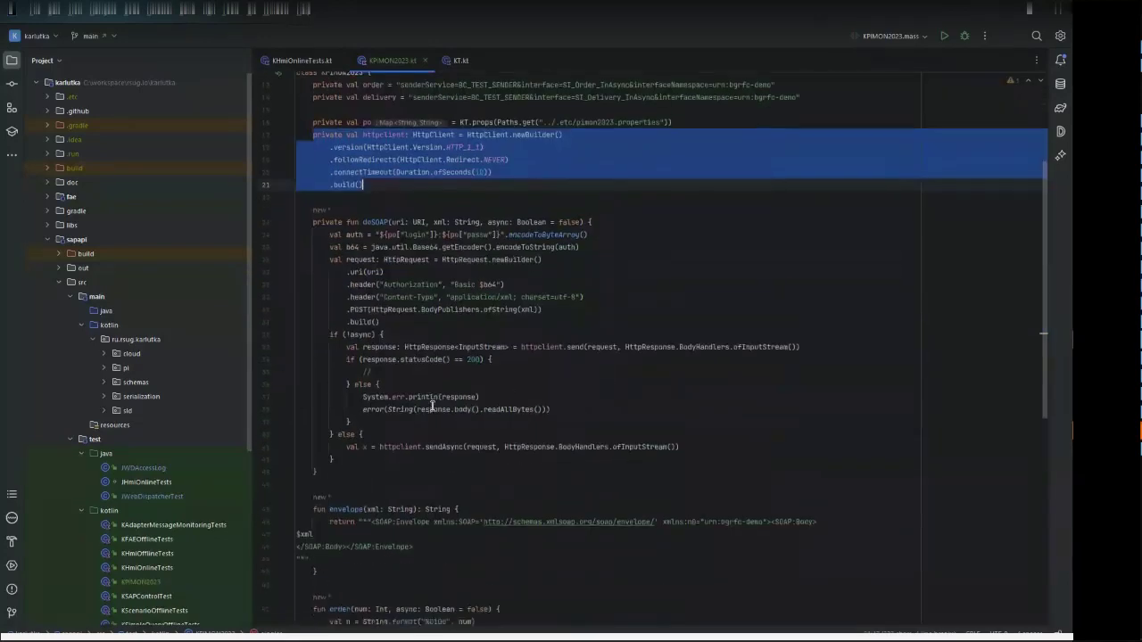
{"action": "scroll", "coordinate": [432, 406], "scroll_direction": "down", "scroll_amount": 14}
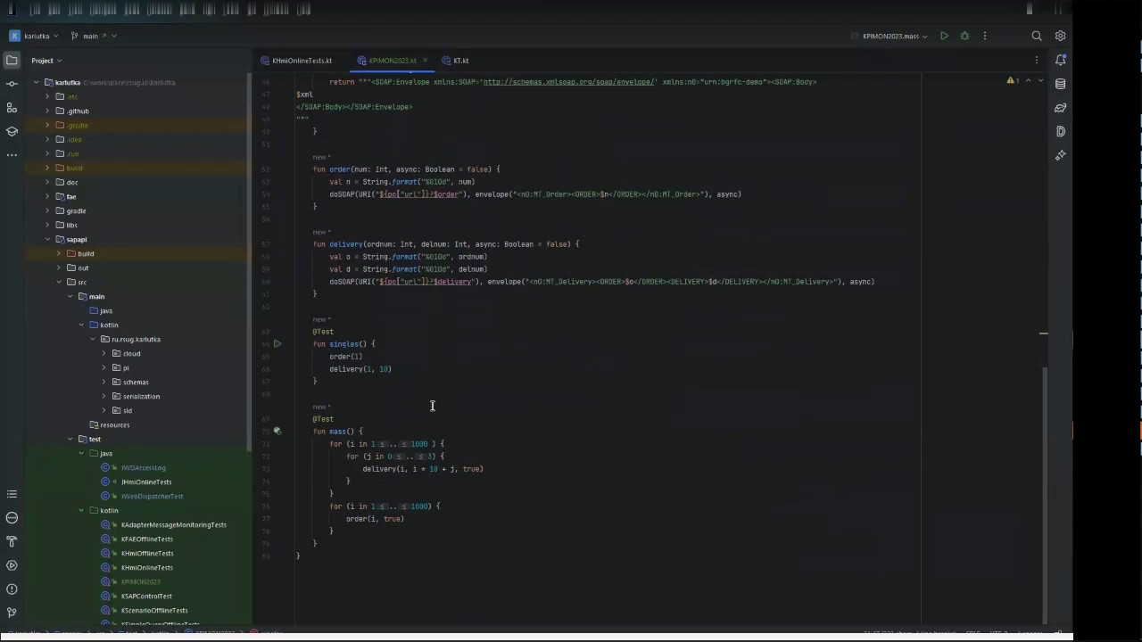
Examine the order(1) call in singles() and how the order function formats the number and builds the MT_Order payload.
{"action": "left_click", "coordinate": [402, 393]}
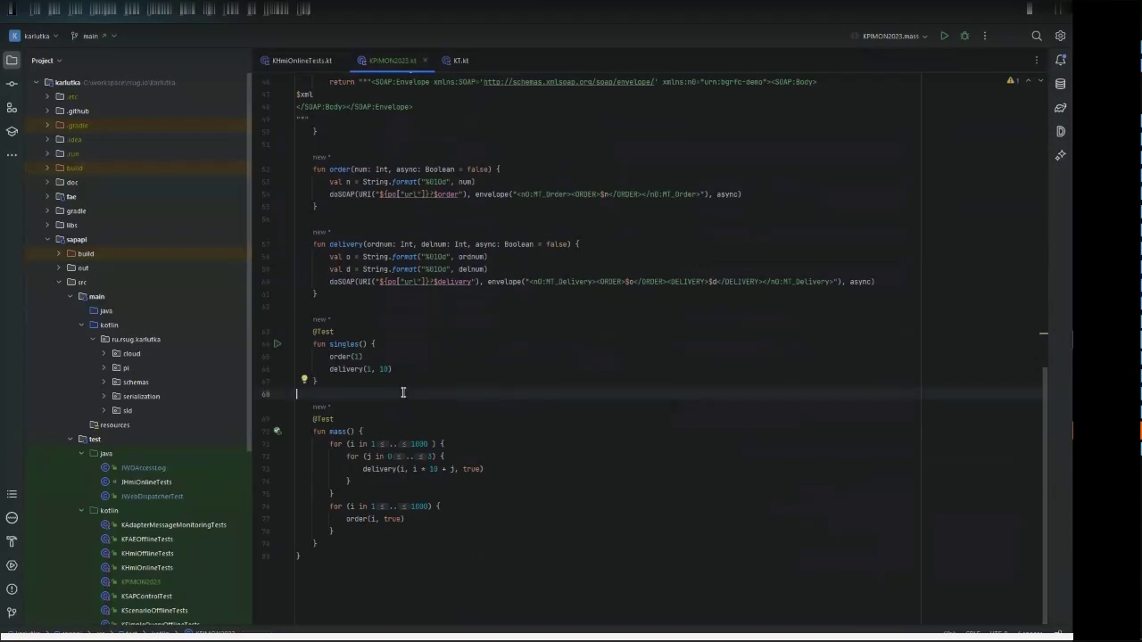
{"action": "left_click", "coordinate": [367, 346]}
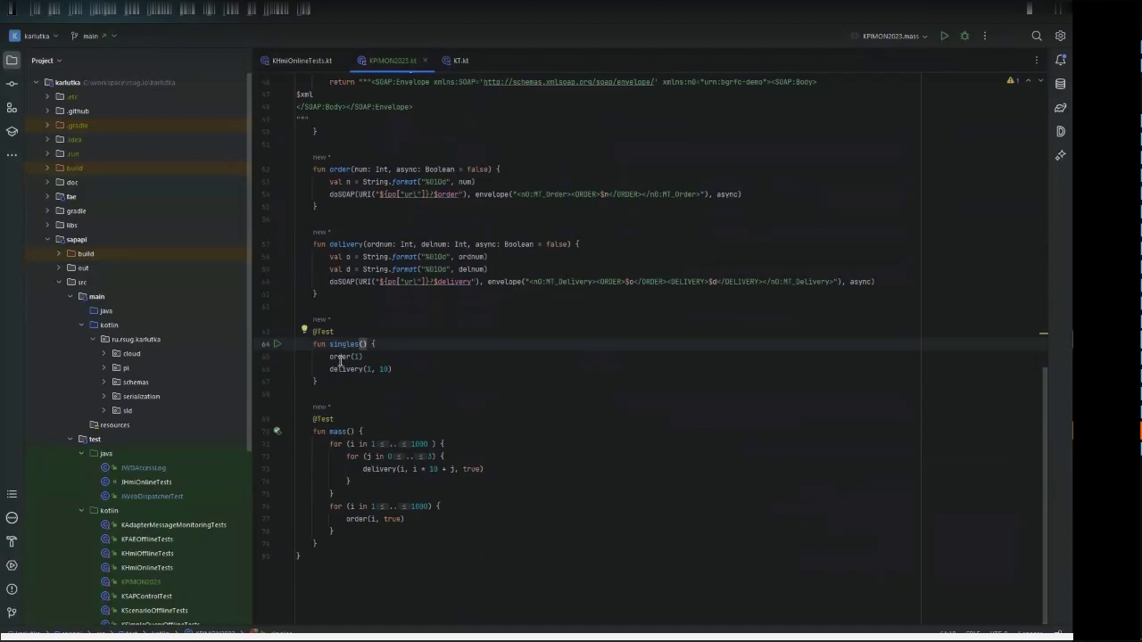
{"action": "left_click_drag", "start_coordinate": [330, 358], "coordinate": [365, 357]}
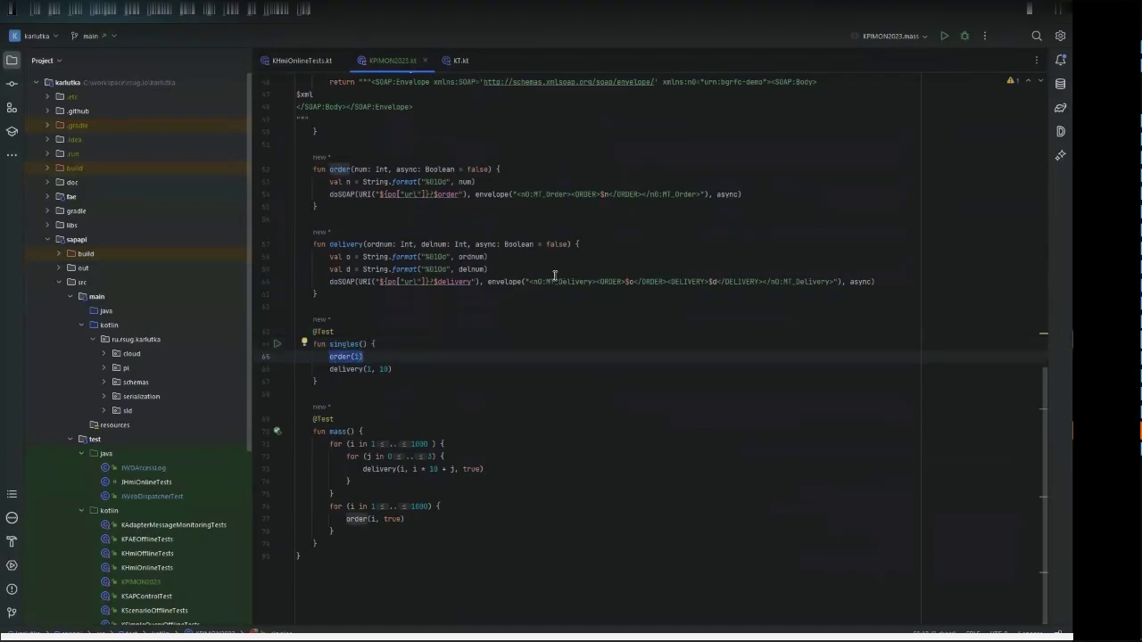
{"action": "left_click_drag", "start_coordinate": [518, 195], "coordinate": [703, 194]}
{"action": "left_click", "coordinate": [624, 228]}
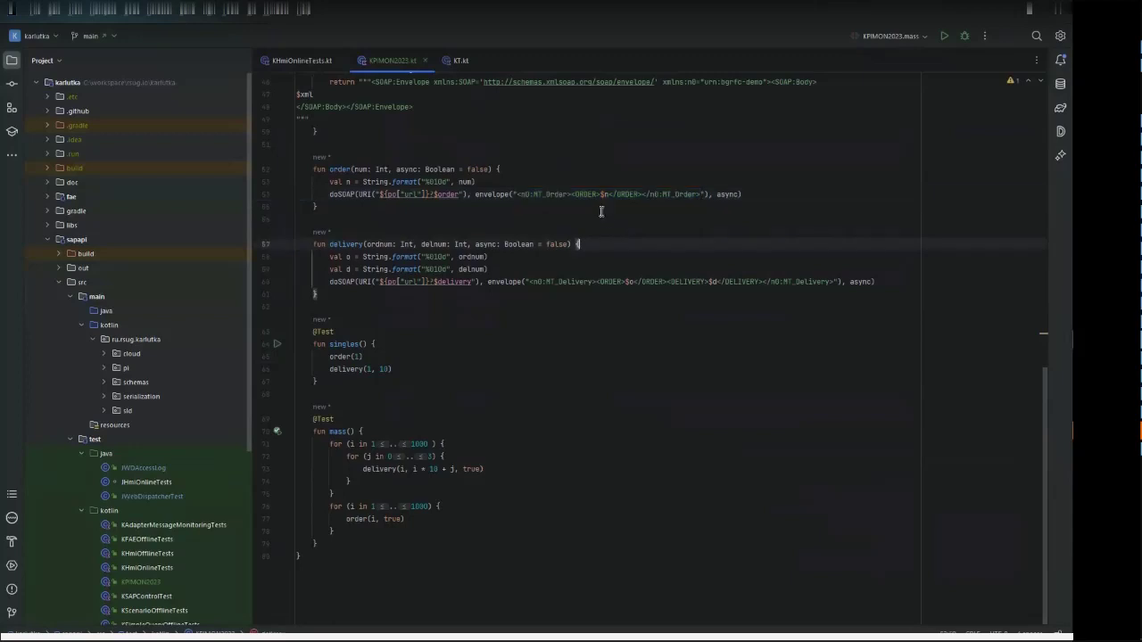
{"action": "left_click_drag", "start_coordinate": [425, 181], "coordinate": [443, 181]}
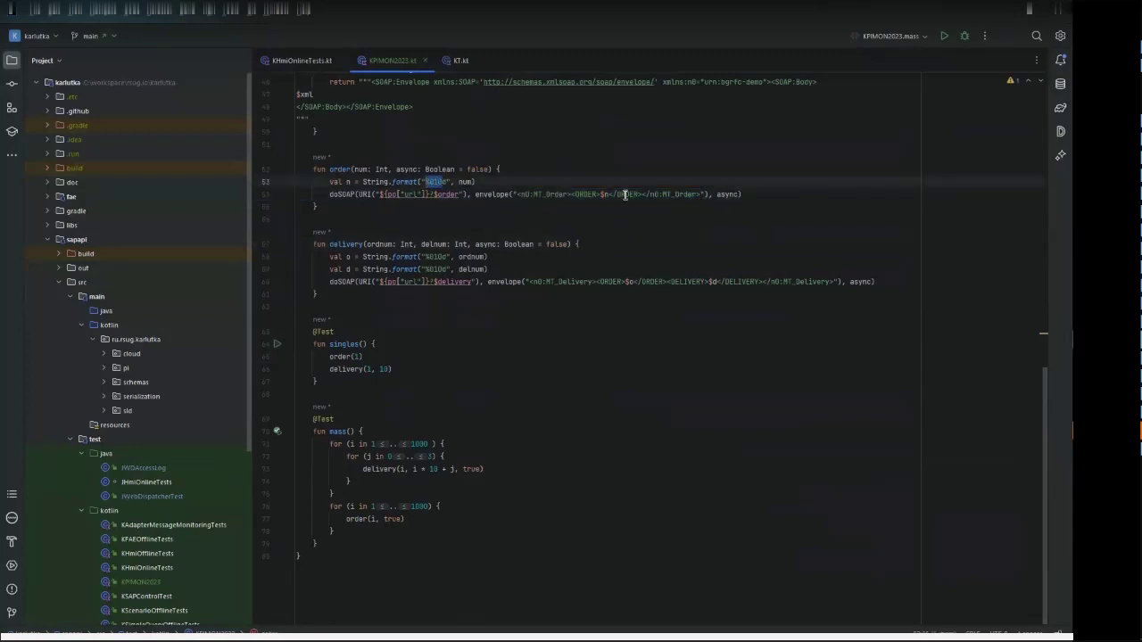
{"action": "left_click_drag", "start_coordinate": [600, 194], "coordinate": [608, 196]}
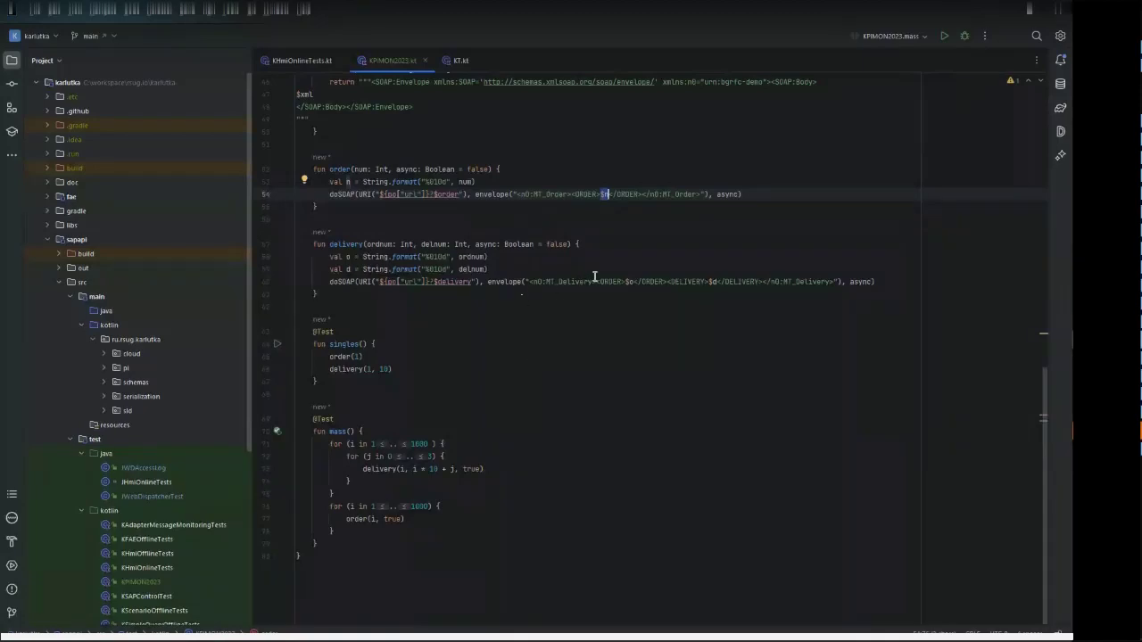
{"action": "mouse_move", "coordinate": [596, 276]}
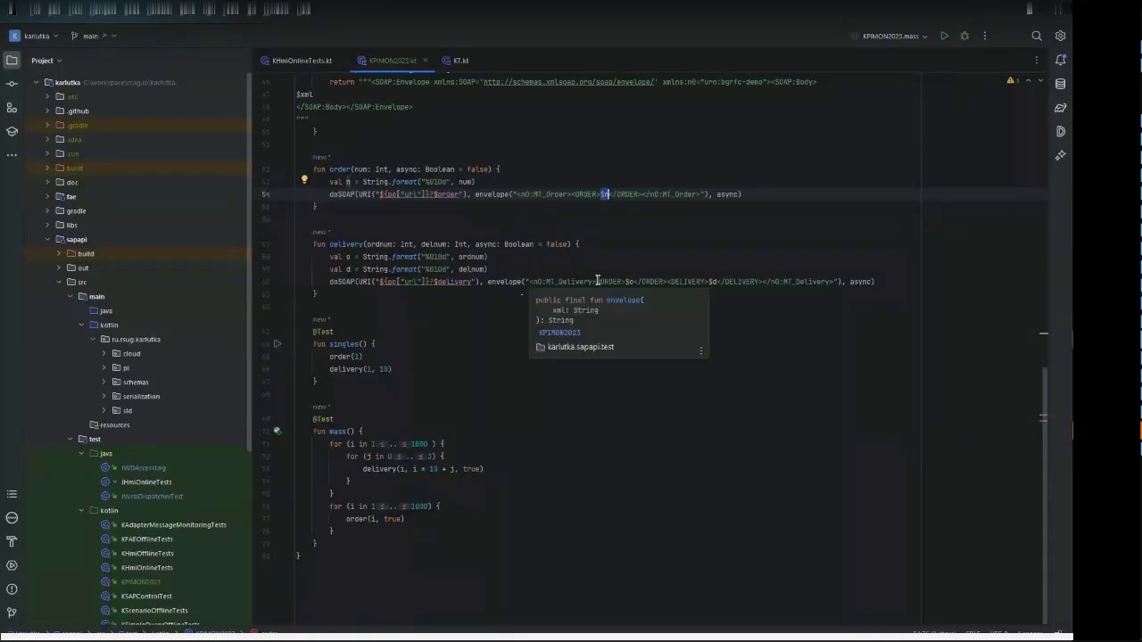
{"action": "left_click_drag", "start_coordinate": [520, 194], "coordinate": [721, 195]}
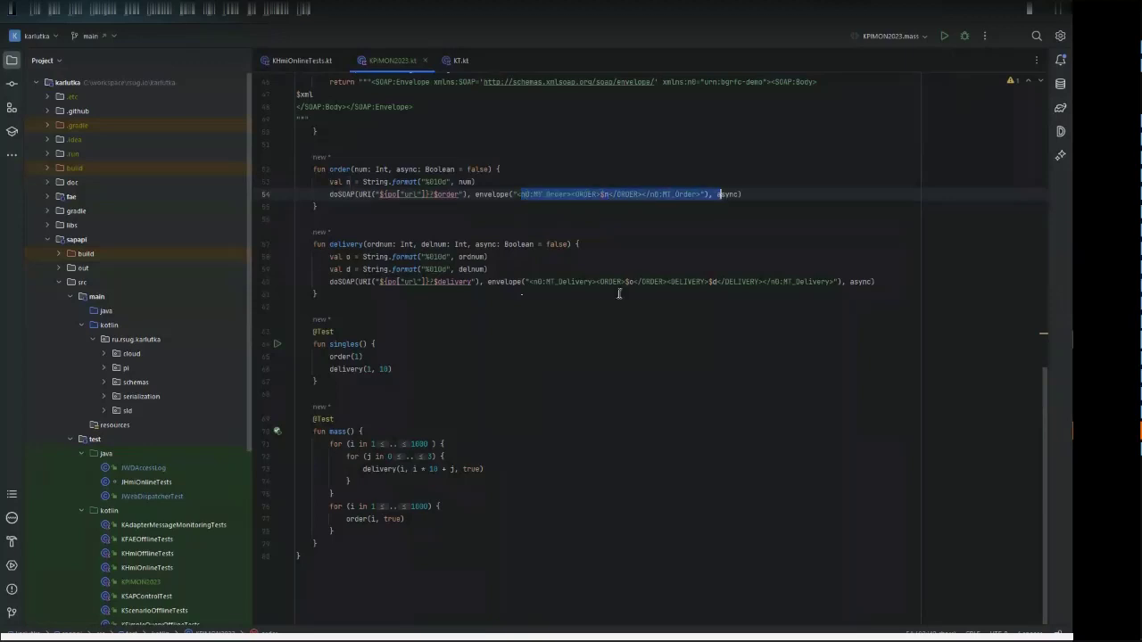
Examine the MT_Delivery payload in the delivery function, especially its ORDER element.
{"action": "left_click_drag", "start_coordinate": [546, 282], "coordinate": [785, 282]}
{"action": "left_click", "coordinate": [648, 298]}
{"action": "left_click_drag", "start_coordinate": [597, 282], "coordinate": [664, 281]}
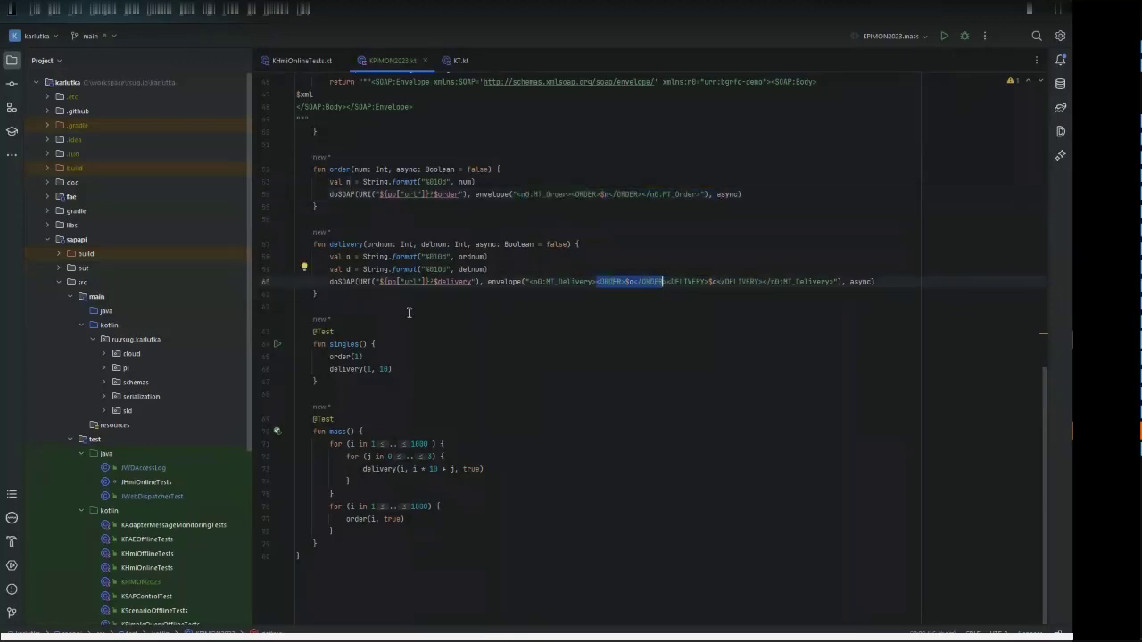
{"action": "left_click", "coordinate": [388, 335]}
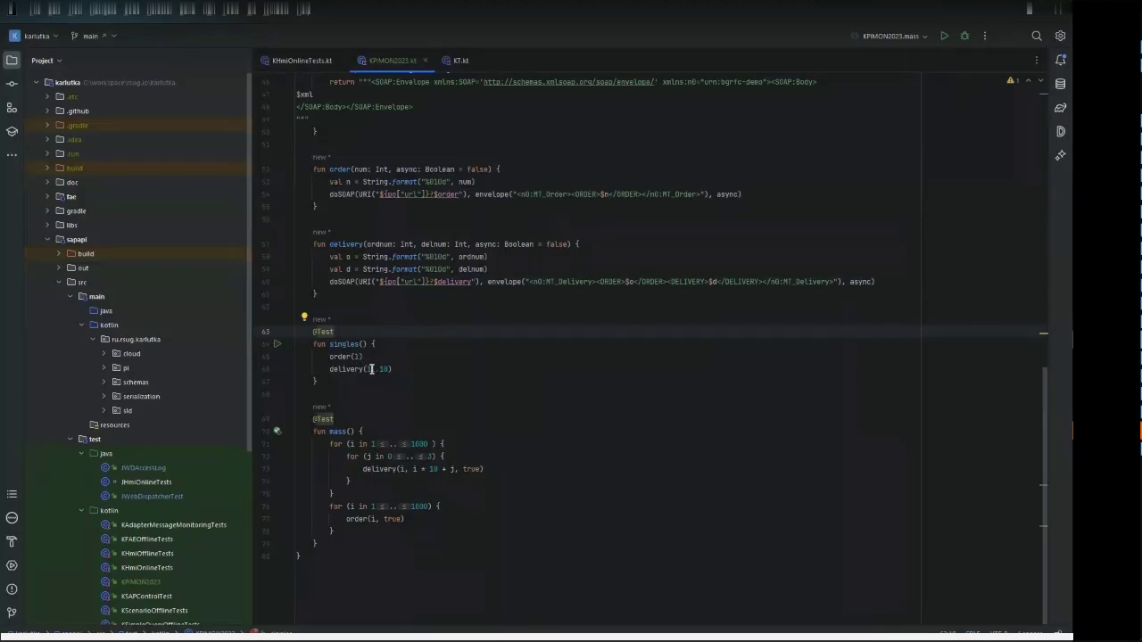
Review the order(1) and delivery(1, 10) calls in singles() and run that test.
{"action": "left_click_drag", "start_coordinate": [330, 356], "coordinate": [392, 369]}
{"action": "left_click", "coordinate": [367, 359]}
{"action": "left_click", "coordinate": [331, 369]}
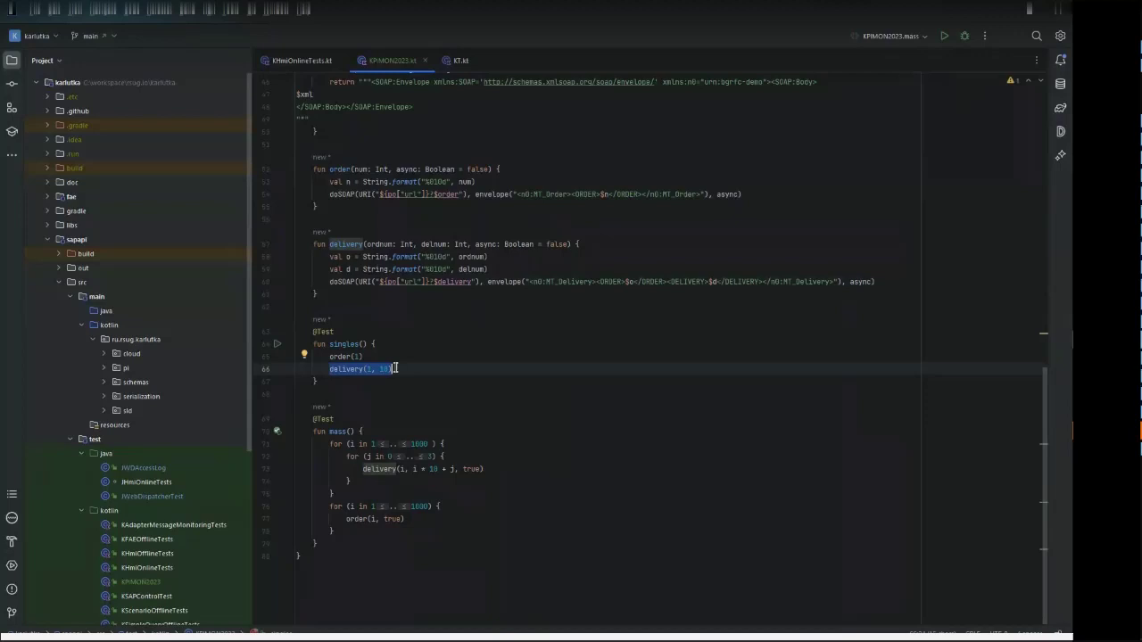
{"action": "left_click", "coordinate": [395, 368]}
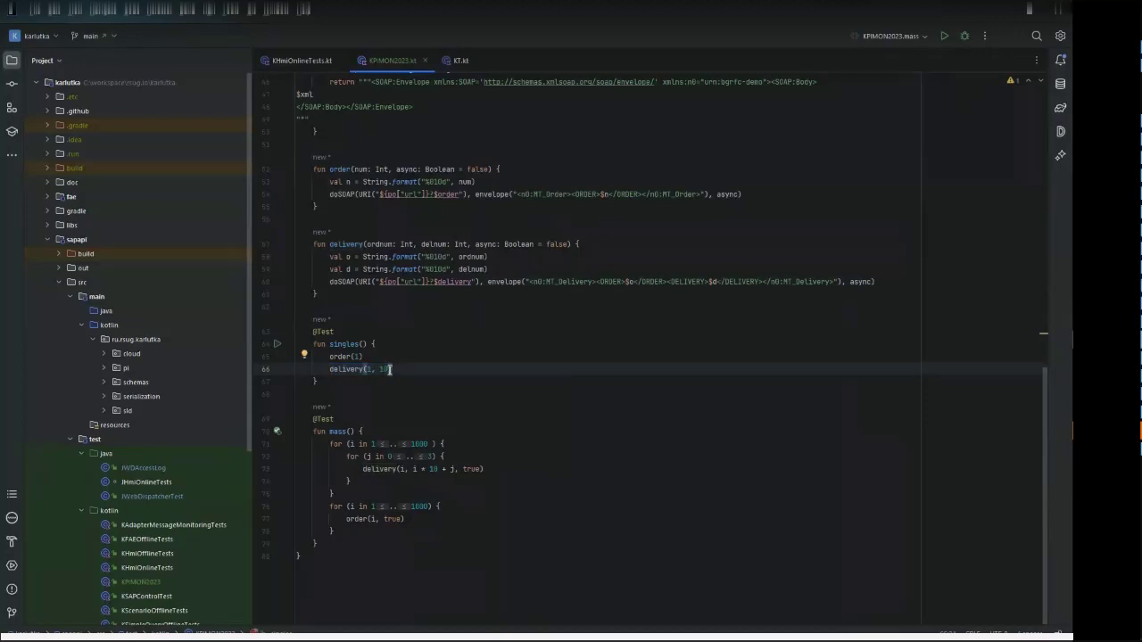
{"action": "left_click", "coordinate": [334, 378]}
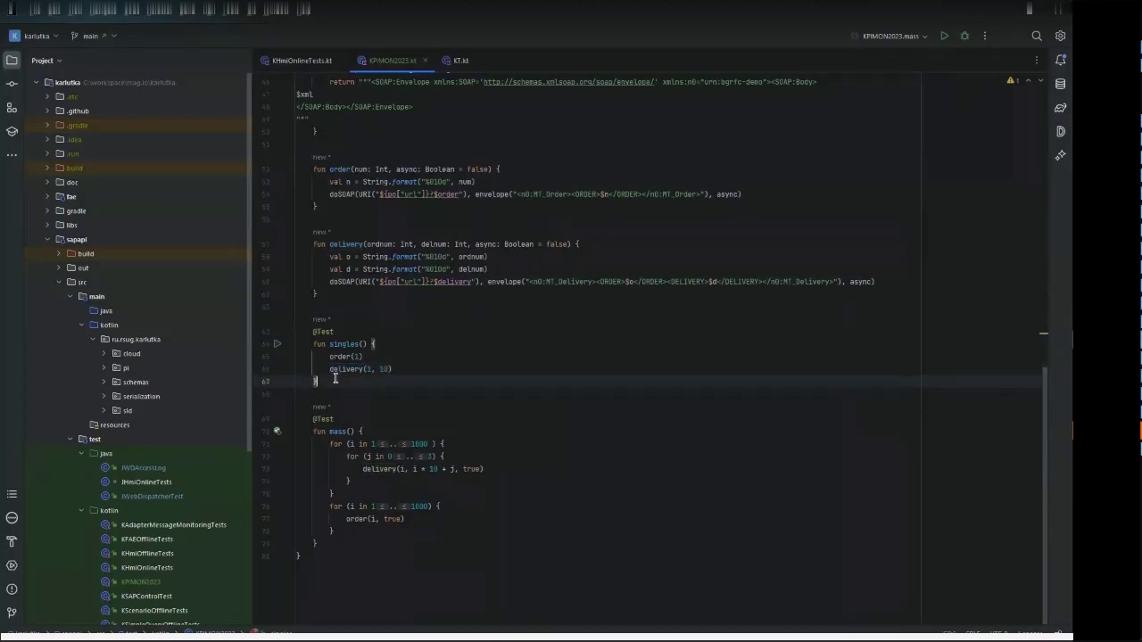
{"action": "left_click", "coordinate": [279, 344]}
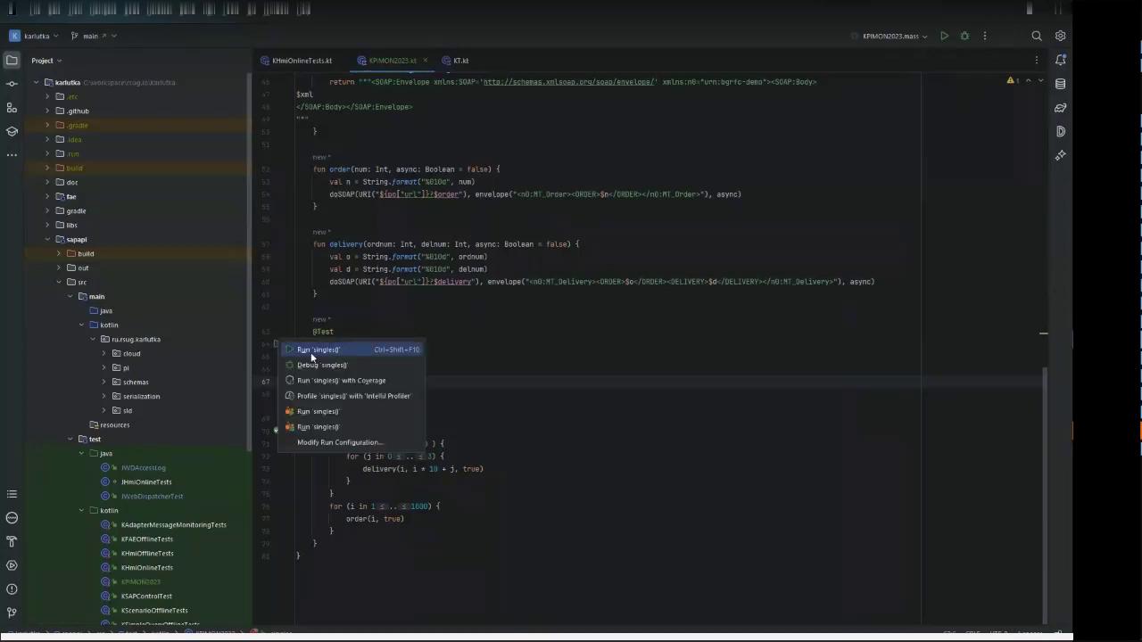
{"action": "left_click", "coordinate": [314, 350]}
Examine the delivery and order loops in the mass() test.
{"action": "left_click", "coordinate": [356, 357]}
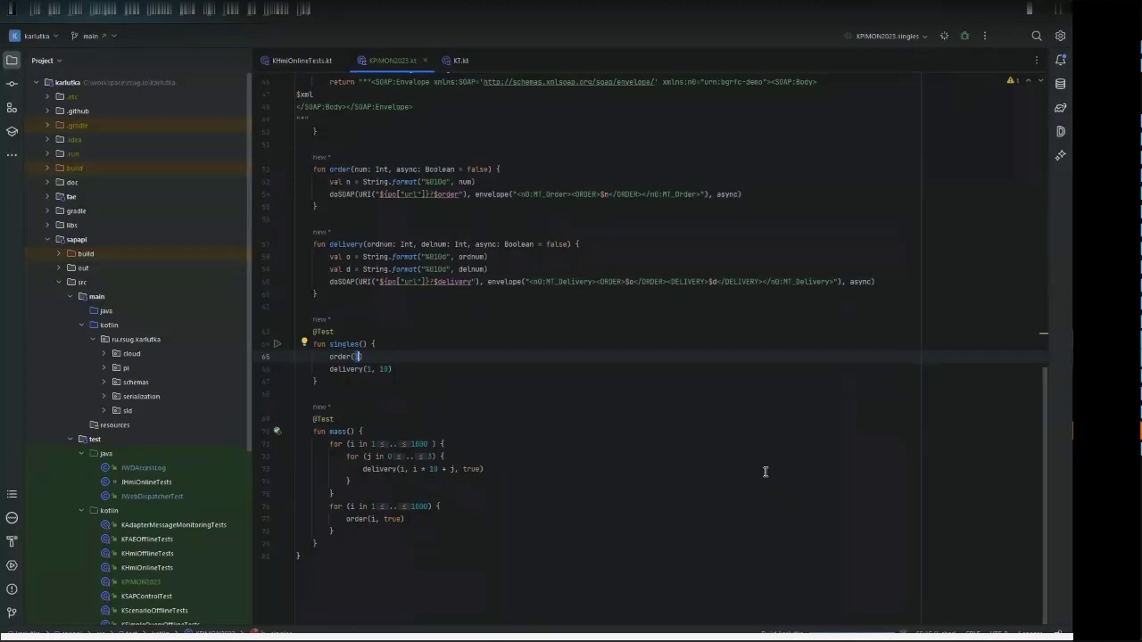
{"action": "left_click_drag", "start_coordinate": [312, 443], "coordinate": [374, 519]}
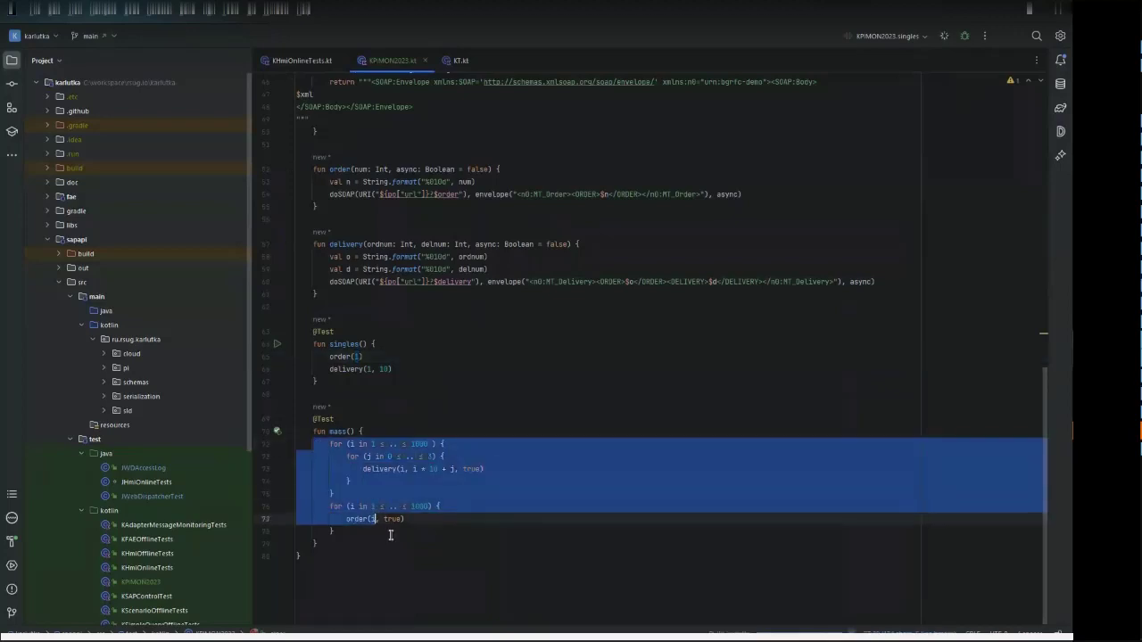
{"action": "left_click", "coordinate": [392, 538]}
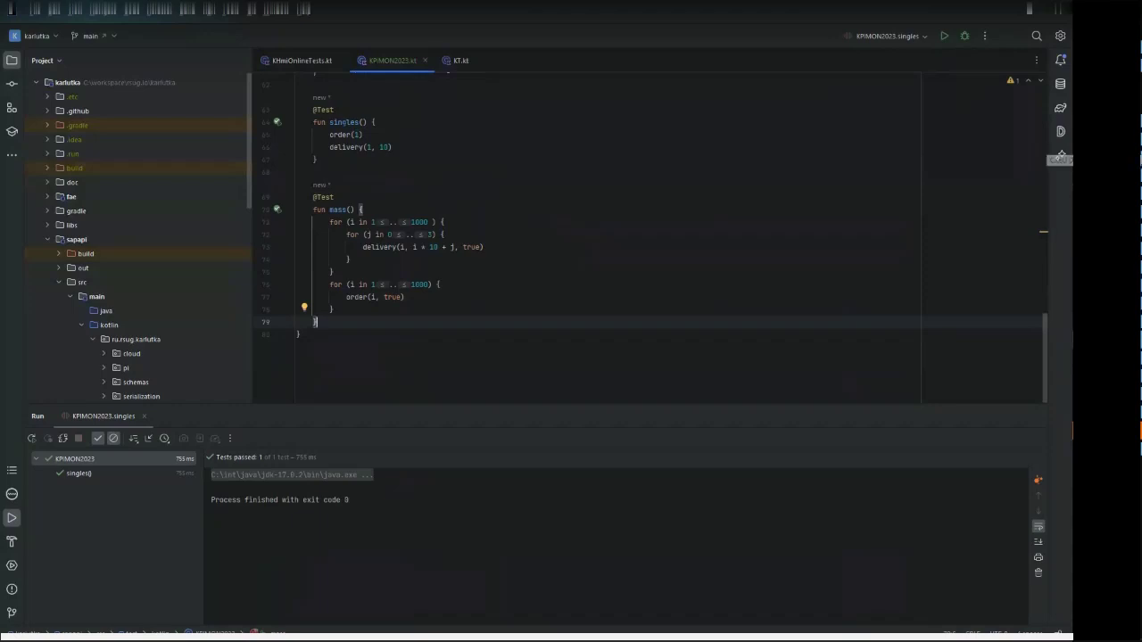
Switch to SAP, open the XML message monitor, and list messages whose receiver interface namespace is urn:bgrfc-demo.
{"action": "key", "text": "alt+Tab"}
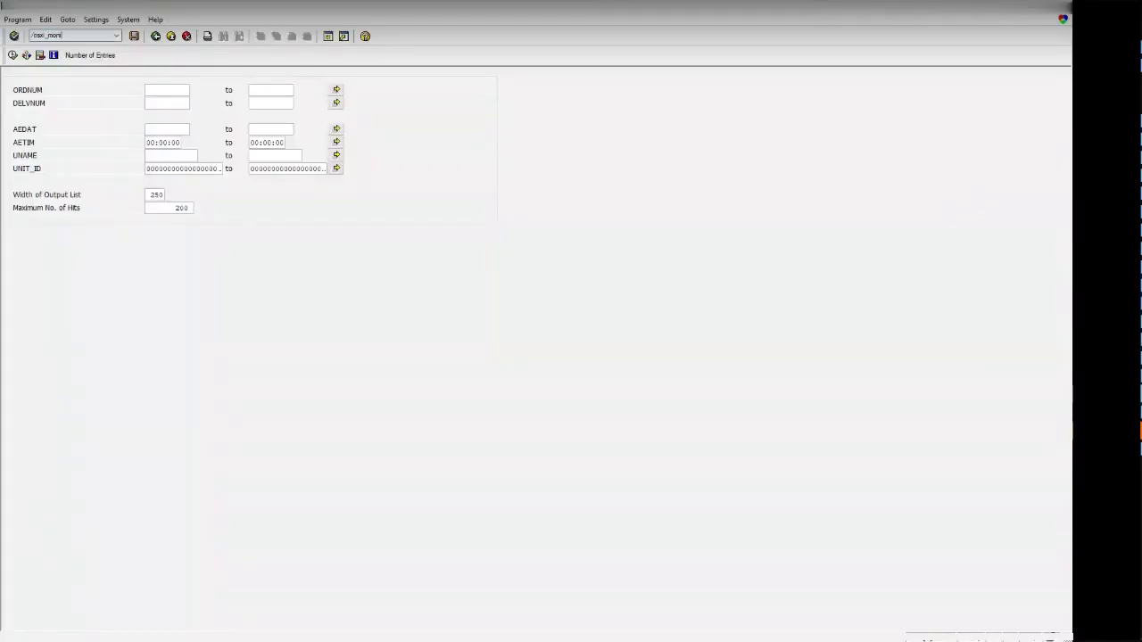
{"action": "key", "text": "Return"}
{"action": "left_click", "coordinate": [158, 354]}
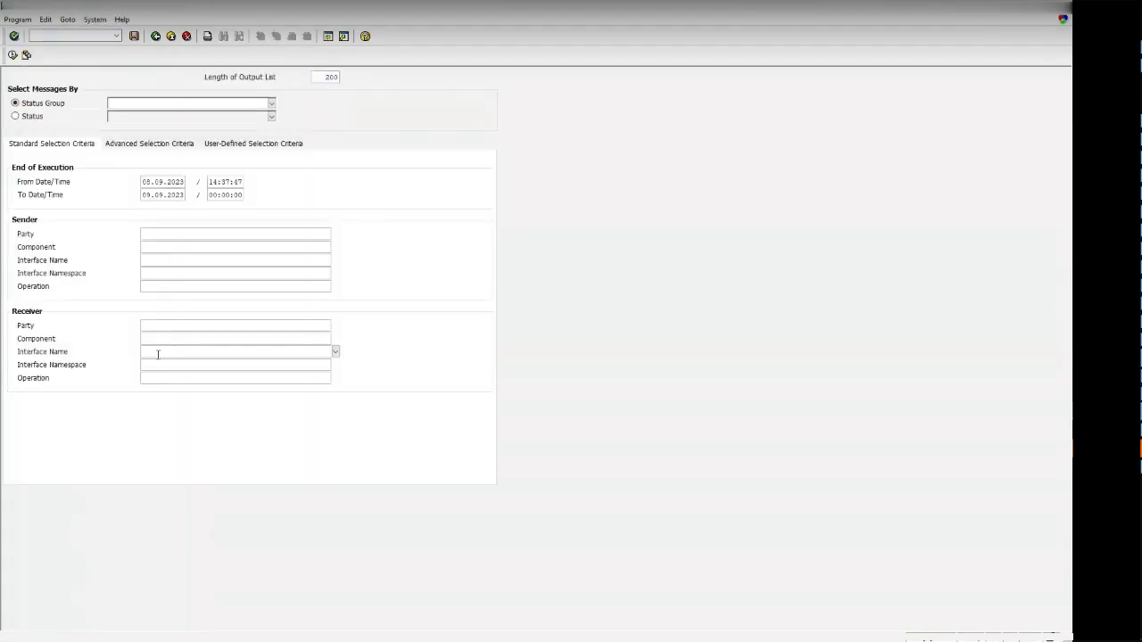
{"action": "type", "text": "urn:qrfc-demo"}
{"action": "key", "text": "F8"}
{"action": "key", "text": "Return"}
{"action": "left_click_drag", "start_coordinate": [211, 354], "coordinate": [96, 356]}
{"action": "key", "text": "ctrl+x"}
{"action": "left_click", "coordinate": [153, 365]}
{"action": "key", "text": "ctrl+v"}
{"action": "key", "text": "F8"}
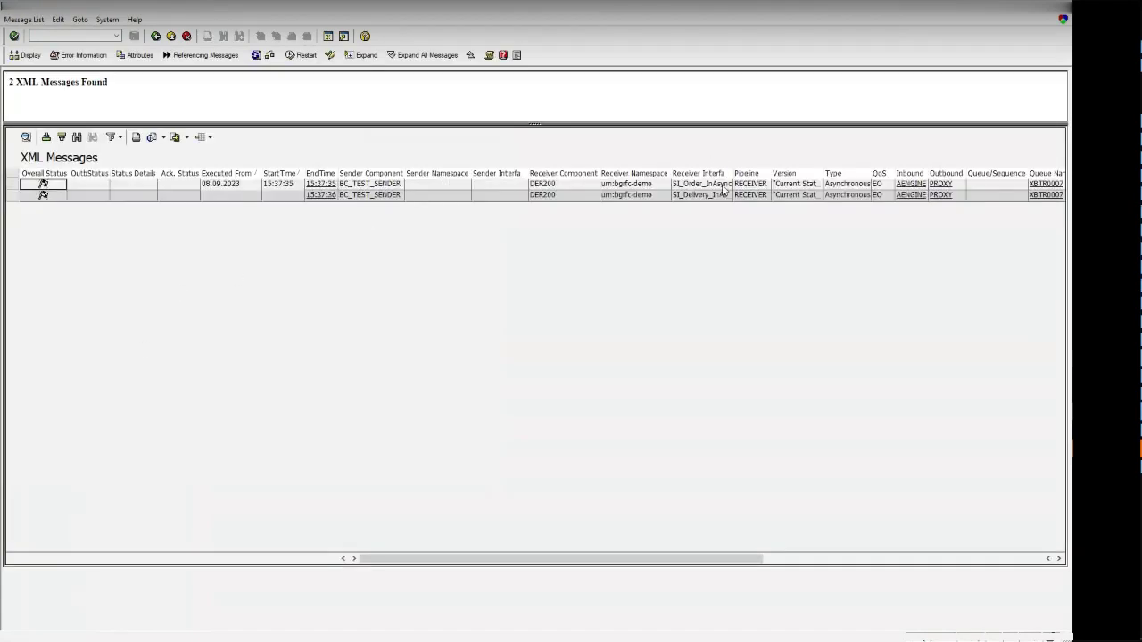
Open the SI_Order_InAsync message, inspect the inbound MainDocument payload, and return to the message list.
{"action": "left_click", "coordinate": [411, 185]}
{"action": "double_click", "coordinate": [415, 186]}
{"action": "left_click", "coordinate": [23, 88]}
{"action": "left_click", "coordinate": [33, 120]}
{"action": "left_click", "coordinate": [132, 131]}
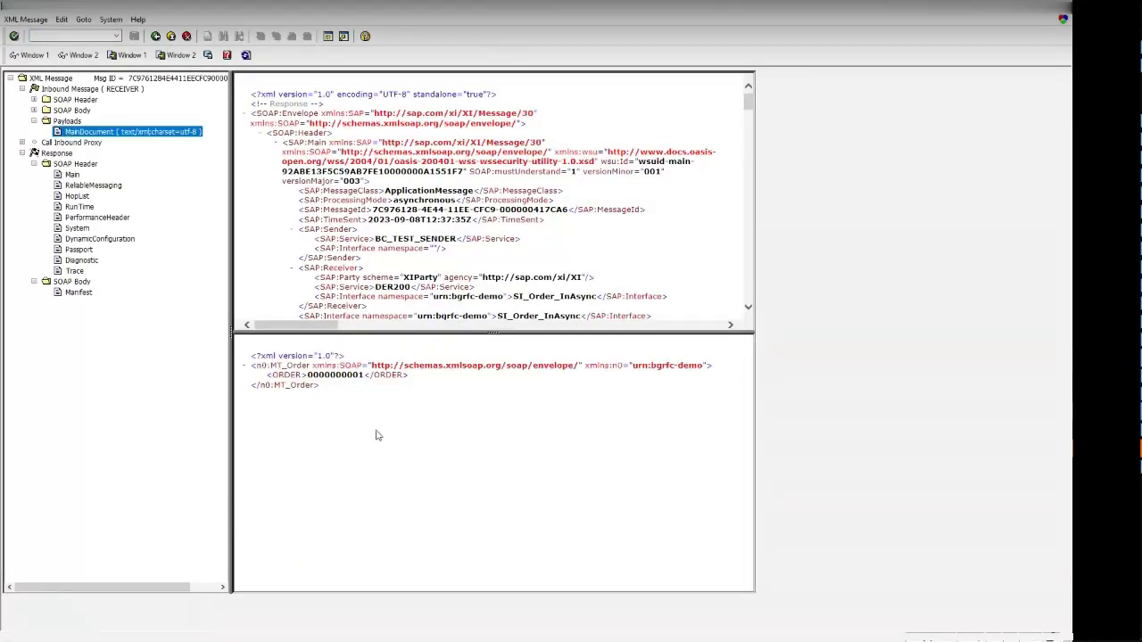
{"action": "key", "text": "F3"}
Open the SI_Delivery_InAsync message, inspect its inbound MainDocument payload, and leave the message display.
{"action": "left_click", "coordinate": [575, 198]}
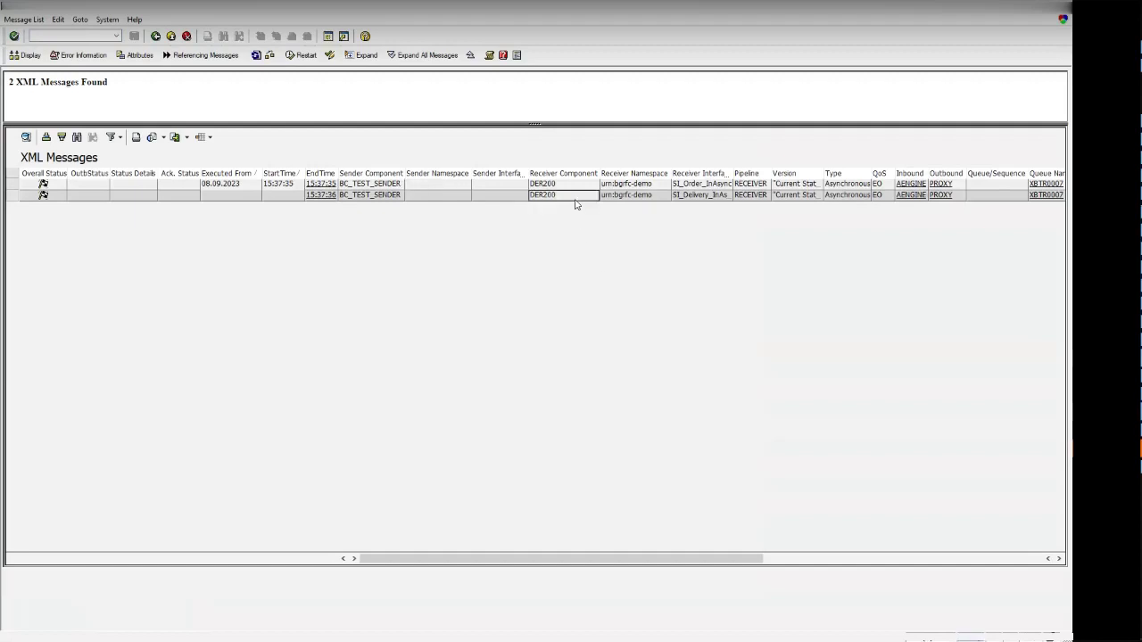
{"action": "double_click", "coordinate": [533, 197]}
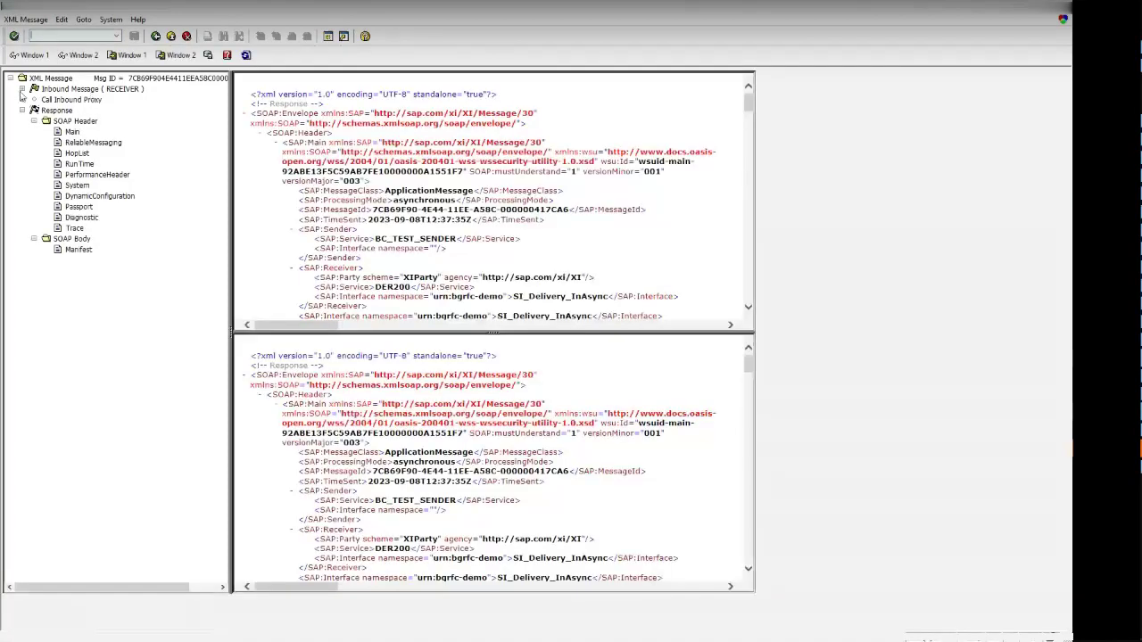
{"action": "left_click", "coordinate": [23, 88]}
{"action": "left_click", "coordinate": [34, 121]}
{"action": "left_click", "coordinate": [132, 131]}
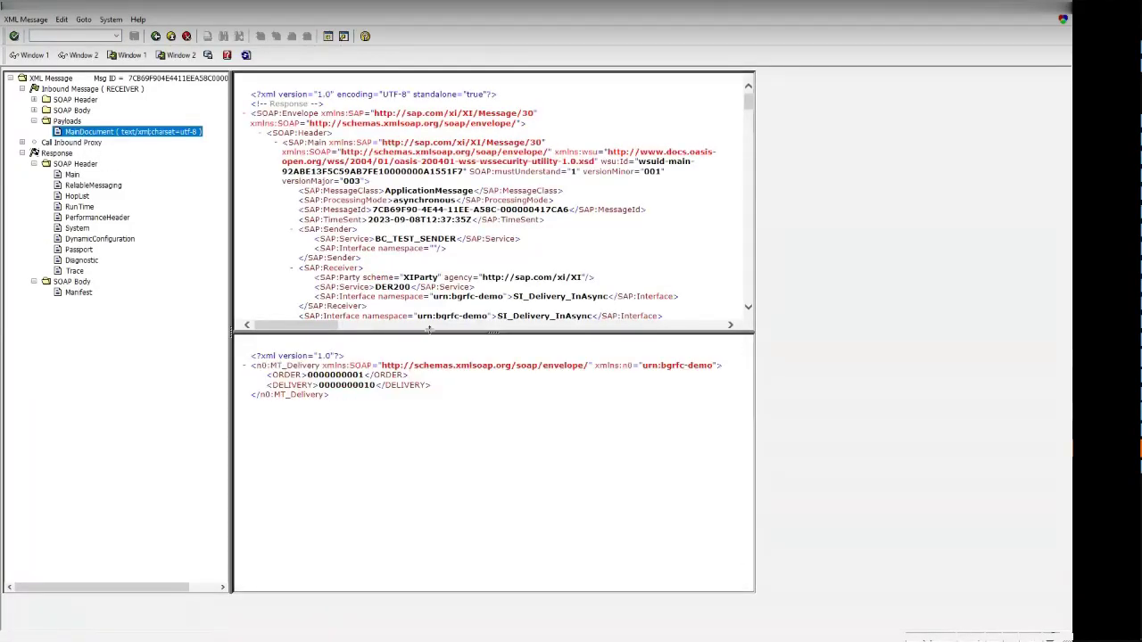
{"action": "key", "text": "F3"}
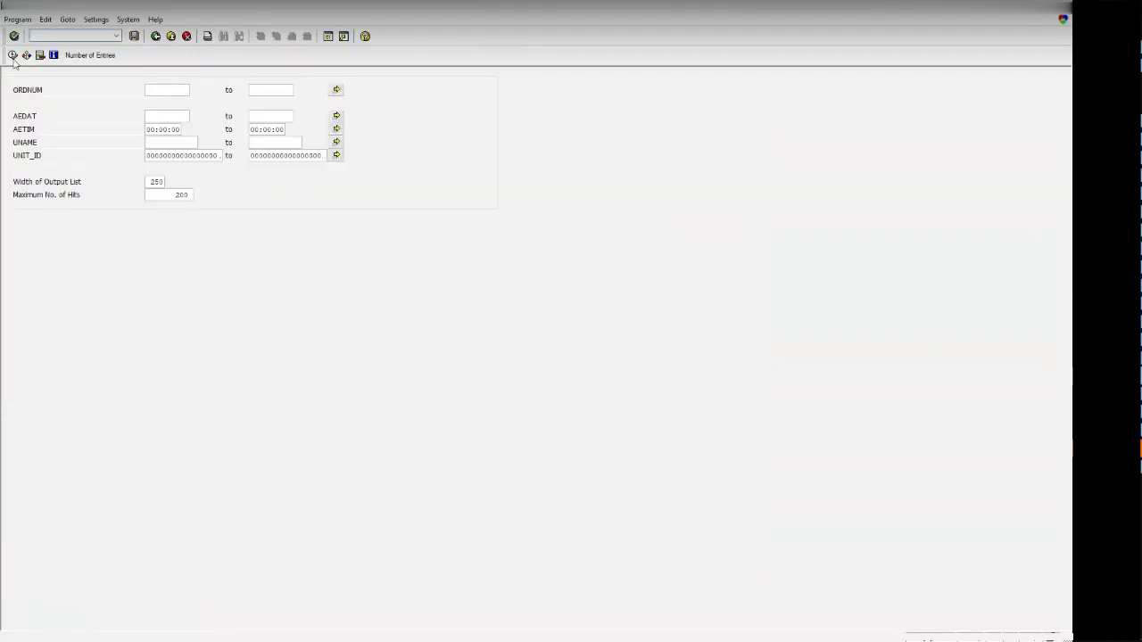
List the entries of the order table and the delivery table without any selection criteria.
{"action": "key", "text": "F8"}
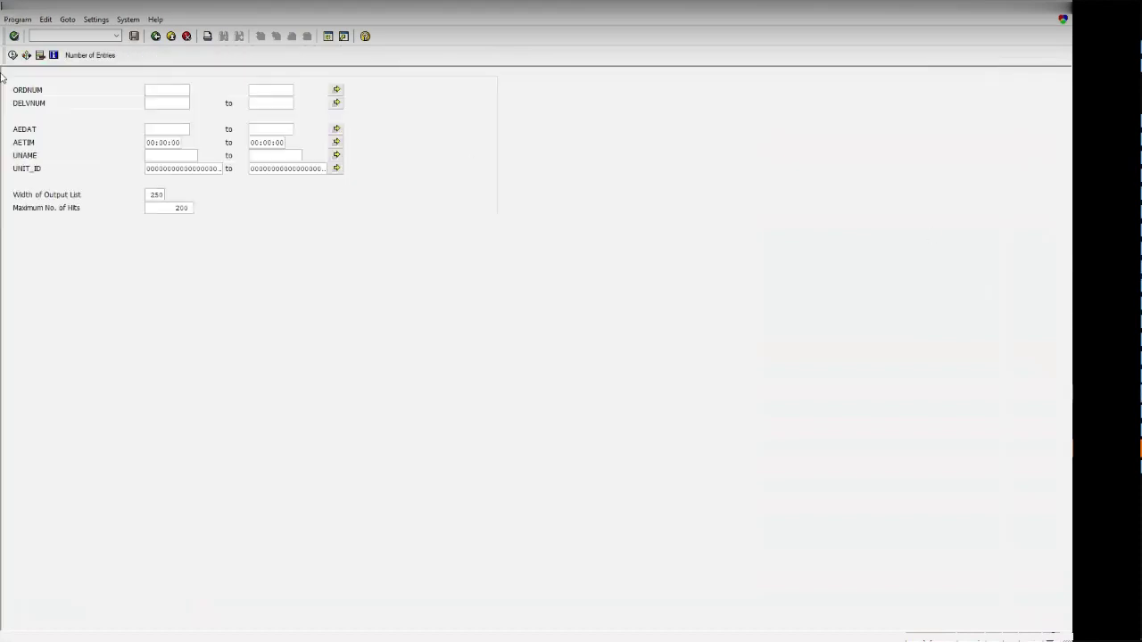
{"action": "left_click", "coordinate": [11, 55]}
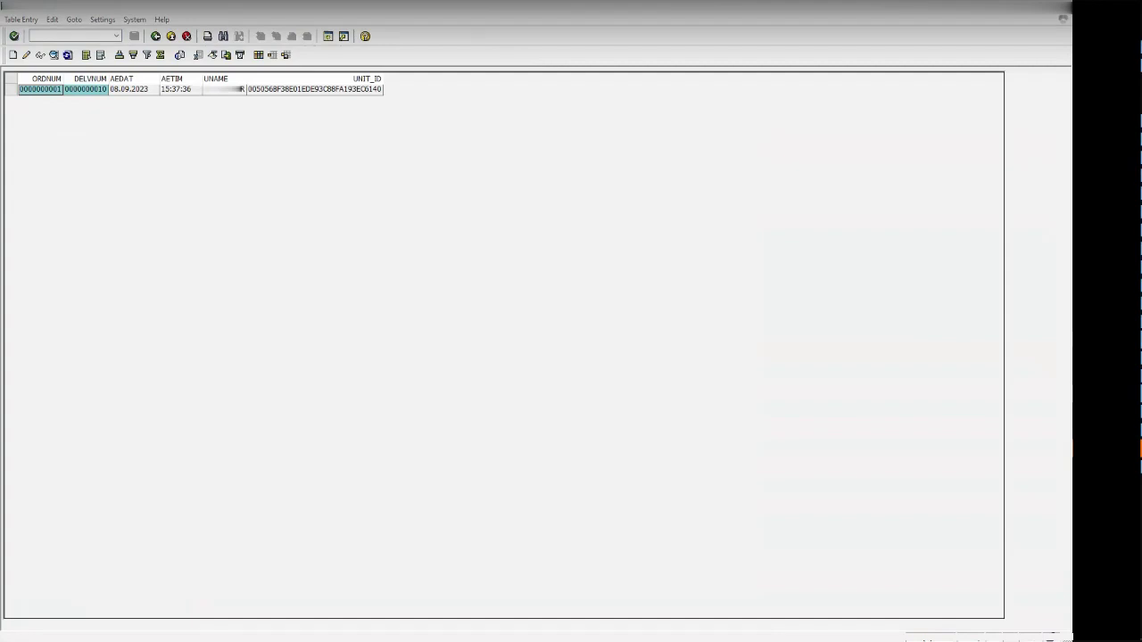
Switch to IntelliJ IDEA and comment out the order(1) call in the singles() test.
{"action": "key", "text": "alt+Tab"}
{"action": "key", "text": "Up"}
{"action": "key", "text": "Up"}
{"action": "key", "text": "Up"}
{"action": "key", "text": "Up"}
{"action": "key", "text": "Up"}
{"action": "key", "text": "Up"}
{"action": "key", "text": "Up"}
{"action": "key", "text": "Up"}
{"action": "key", "text": "Up"}
{"action": "key", "text": "Up"}
{"action": "key", "text": "Up"}
{"action": "key", "text": "Up"}
{"action": "key", "text": "Up"}
{"action": "key", "text": "Up"}
{"action": "key", "text": "Up"}
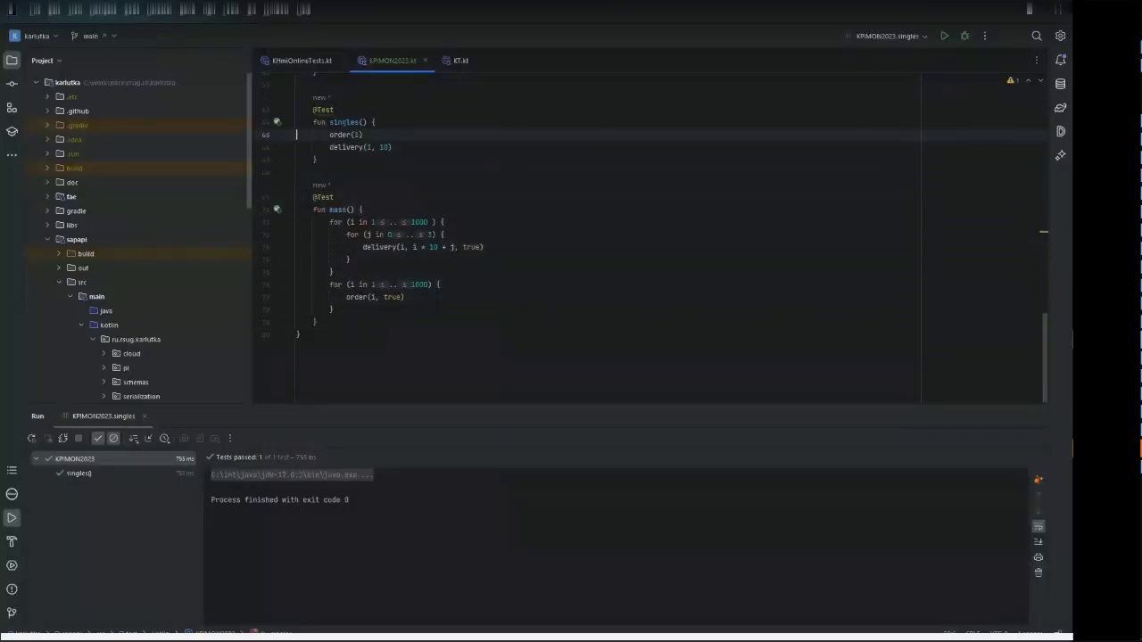
{"action": "key", "text": "Down"}
{"action": "key", "text": "Up"}
{"action": "type", "text": "/"}
Set the delivery call's arguments to 2 and 20 in singles() and run that test.
{"action": "left_click", "coordinate": [371, 147]}
{"action": "key", "text": "BackSpace"}
{"action": "type", "text": "2"}
{"action": "double_click", "coordinate": [383, 148]}
{"action": "type", "text": "20"}
{"action": "left_click", "coordinate": [364, 147]}
{"action": "left_click_drag", "start_coordinate": [364, 147], "coordinate": [392, 148]}
{"action": "left_click", "coordinate": [276, 123]}
{"action": "left_click", "coordinate": [292, 134]}
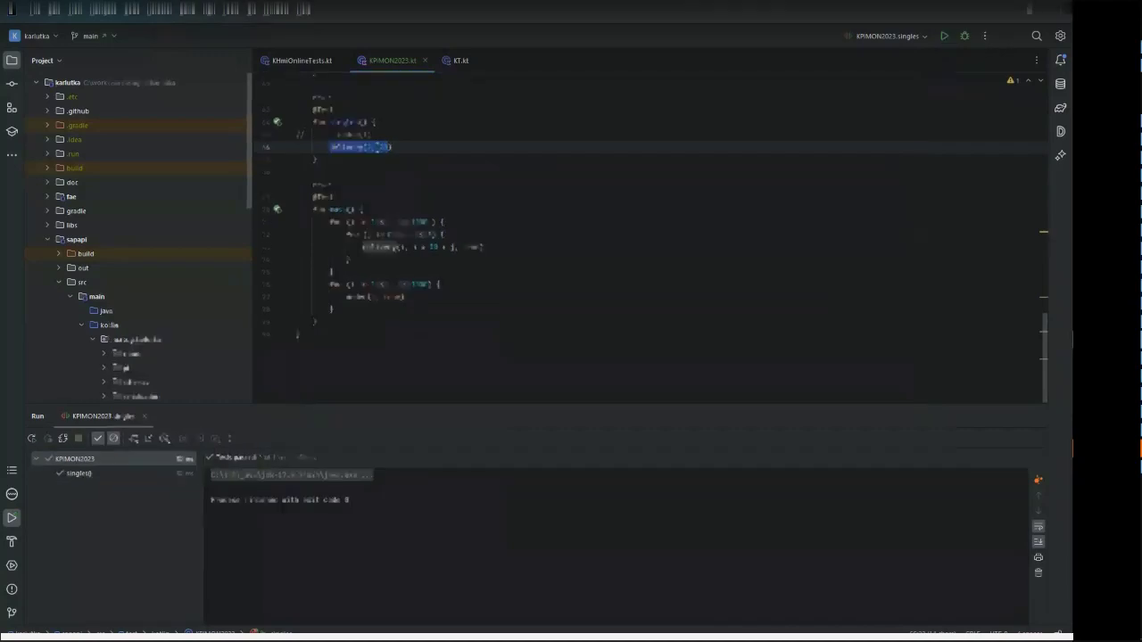
Switch back to SAP and refresh the XML message list.
{"action": "key", "text": "alt+Tab"}
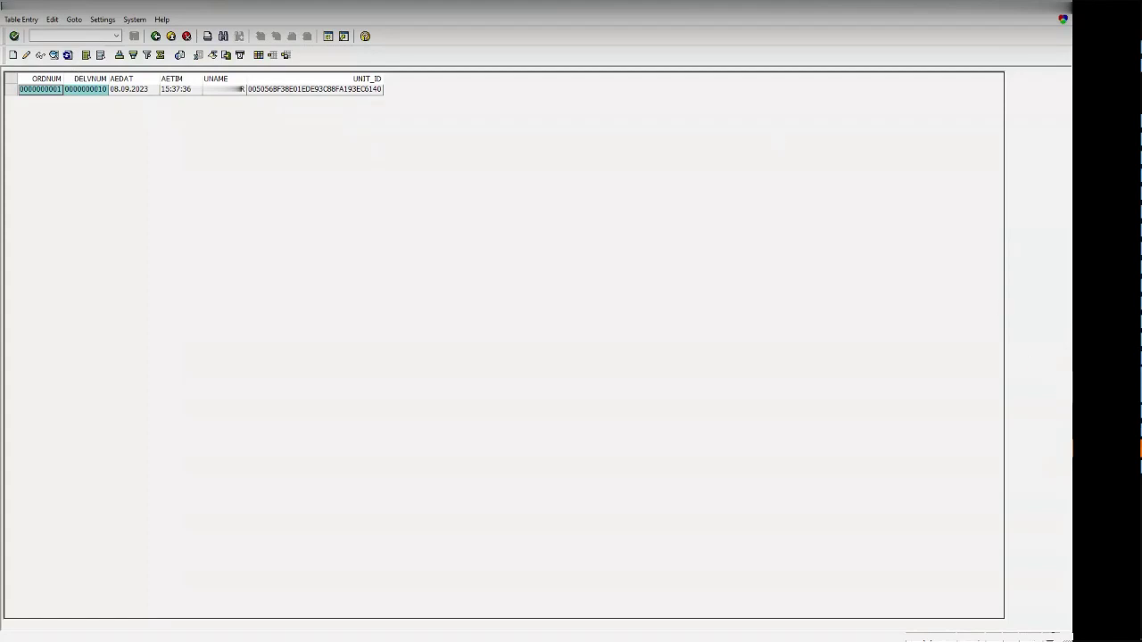
{"action": "key", "text": "alt+Tab"}
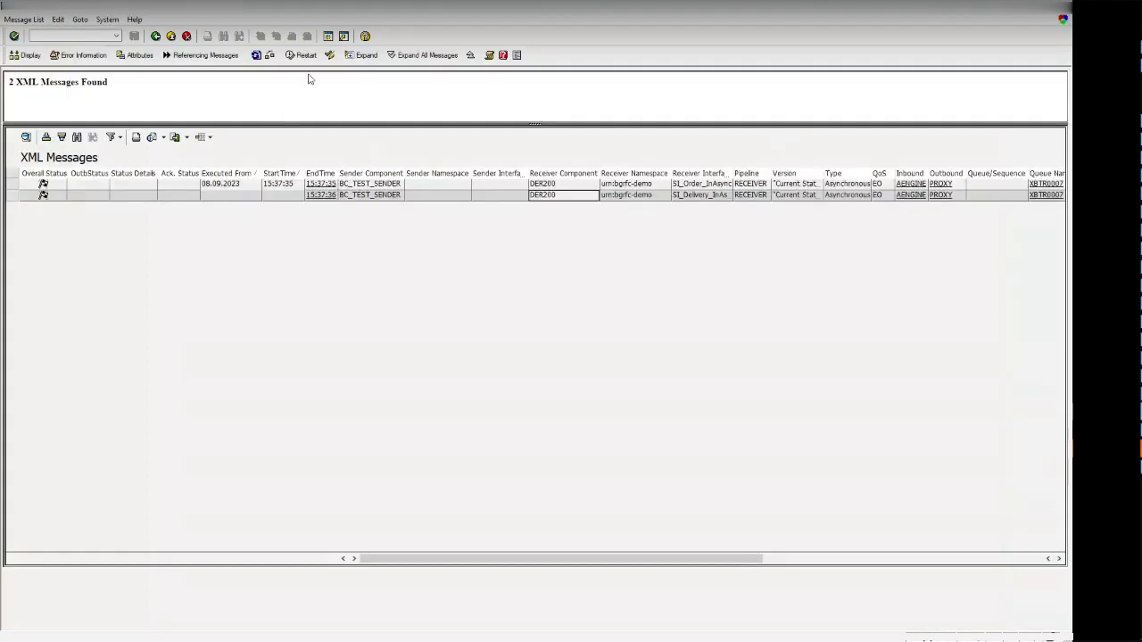
{"action": "left_click", "coordinate": [256, 56]}
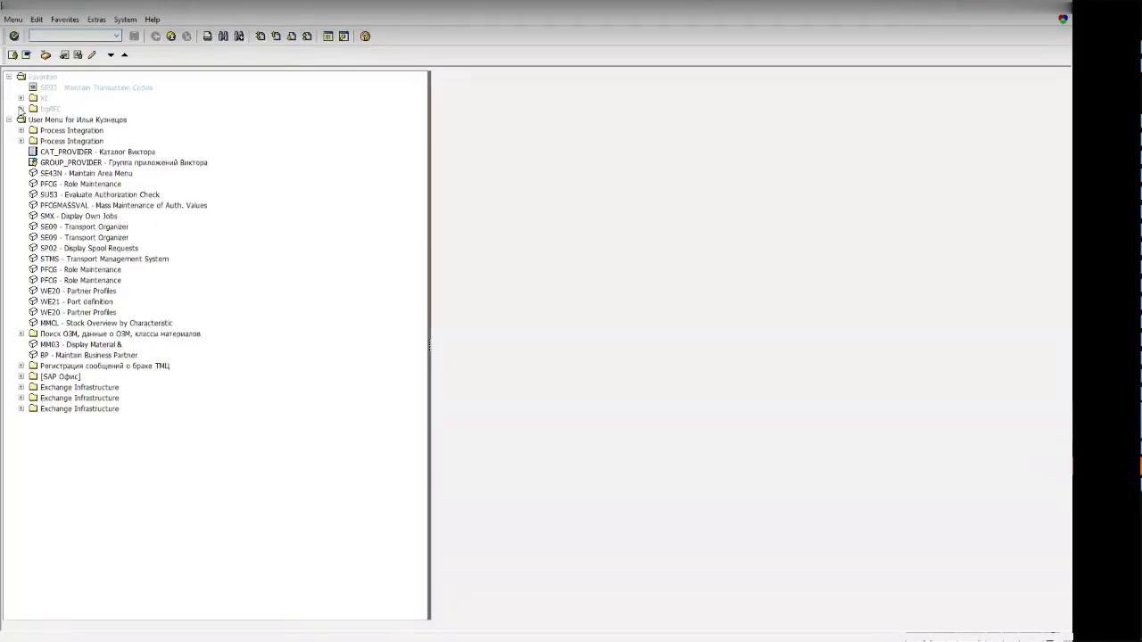
Open the bgRFC unit monitor from the bgRFC favorites, exclude outbound units, and set the maximum number of displayed units to 200.
{"action": "left_click", "coordinate": [22, 109]}
{"action": "double_click", "coordinate": [67, 154]}
{"action": "left_click", "coordinate": [143, 90]}
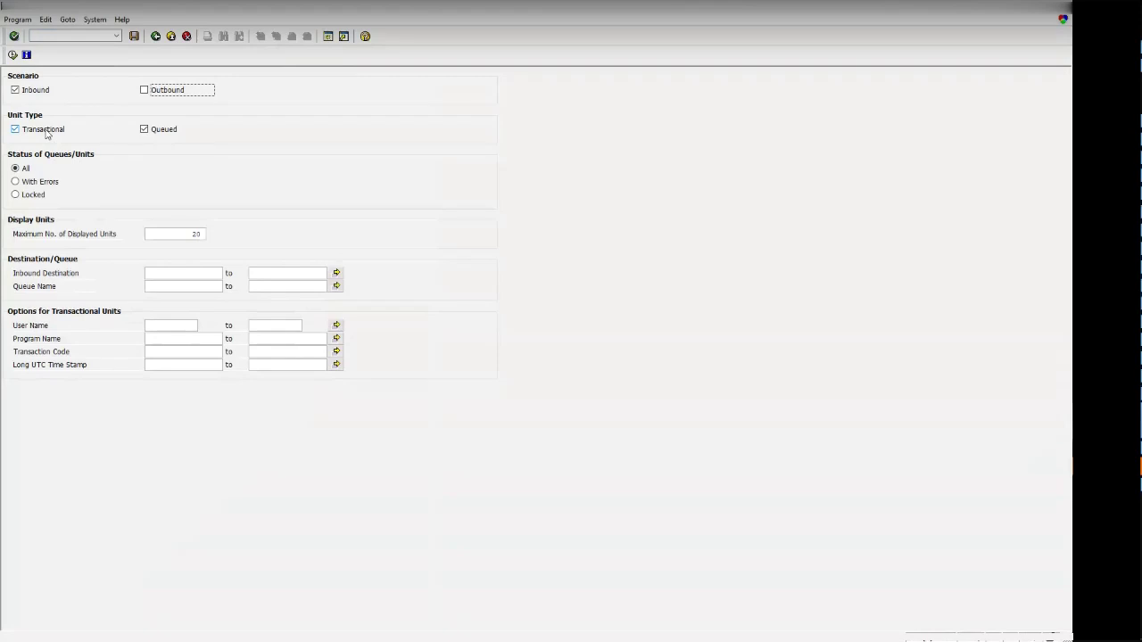
{"action": "left_click", "coordinate": [195, 233]}
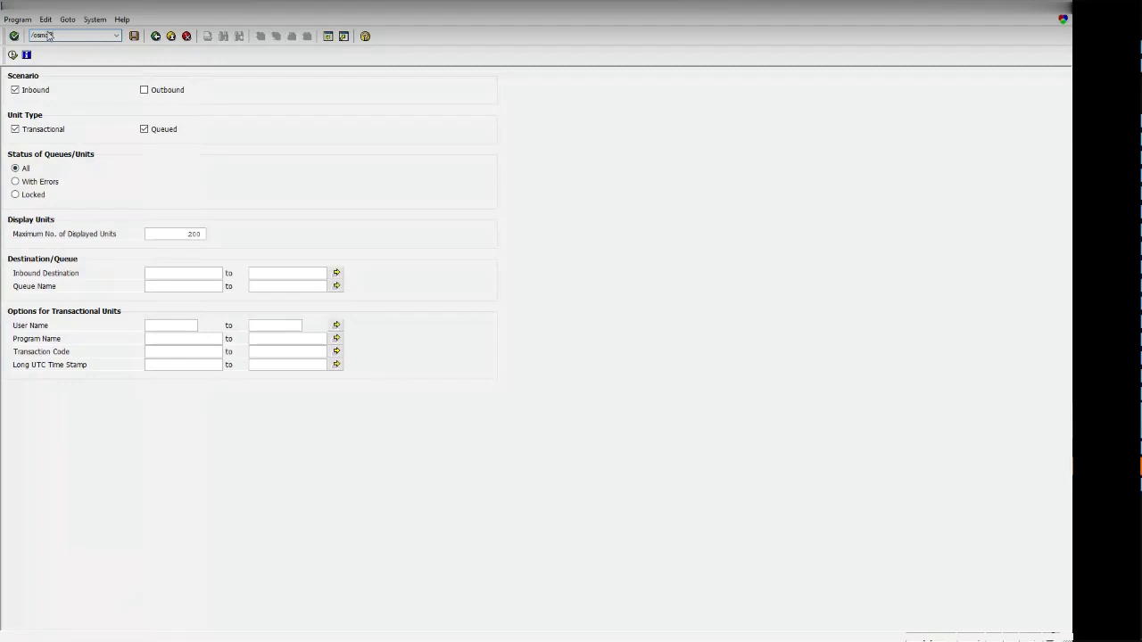
Open the queue monitor in a separate session and list client 200 queues matching XB*.
{"action": "key", "text": "Return"}
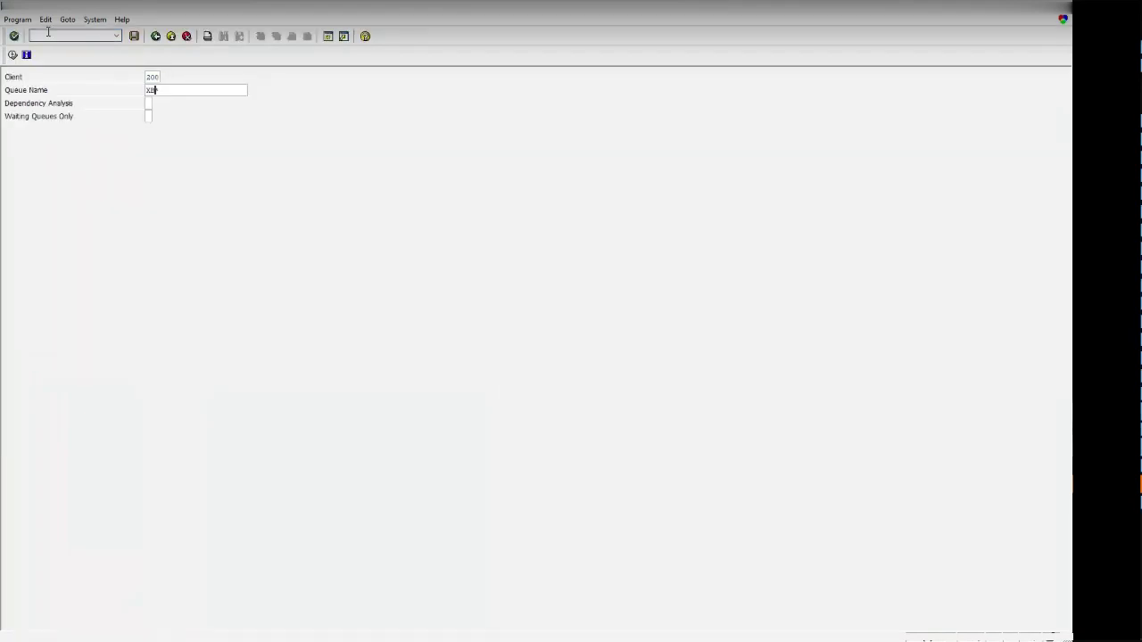
{"action": "key", "text": "F8"}
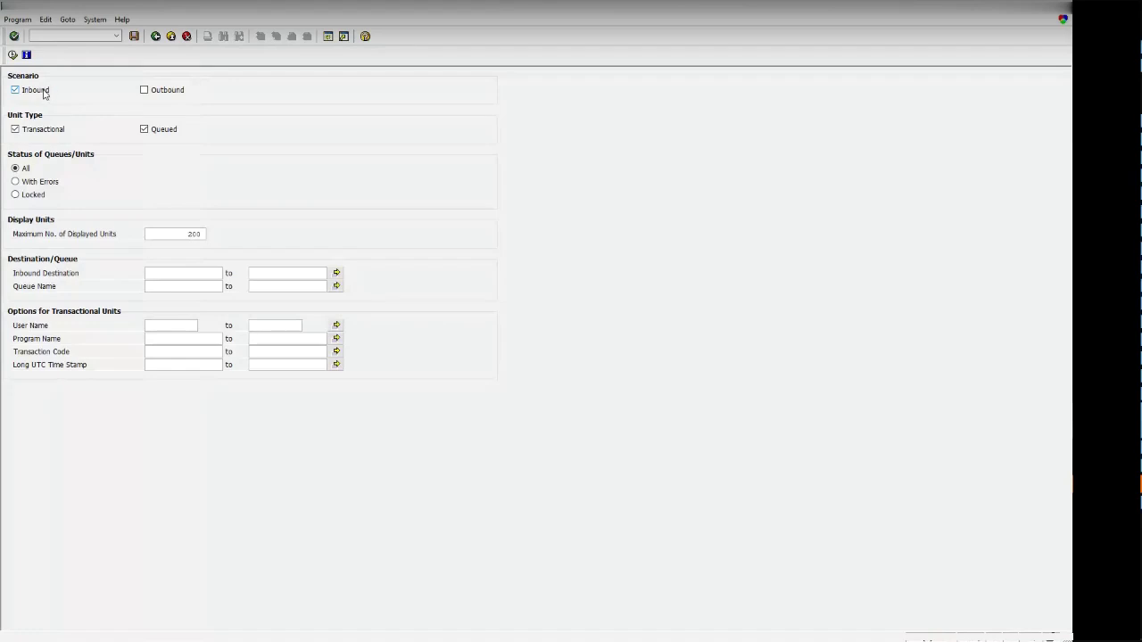
{"action": "key", "text": "F8"}
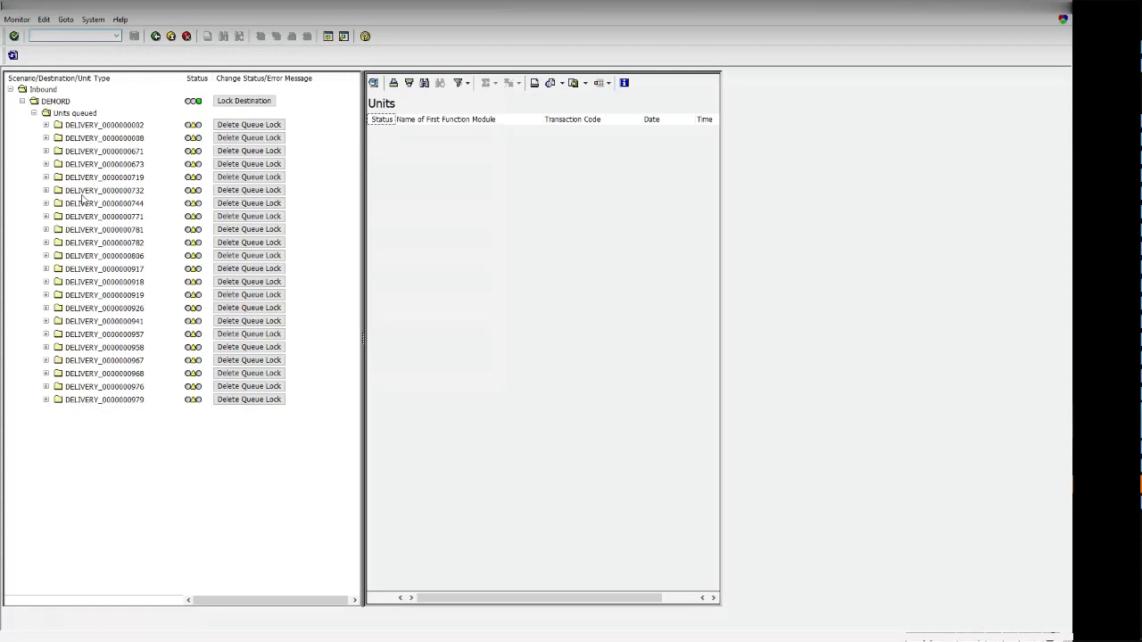
{"action": "left_click", "coordinate": [230, 141]}
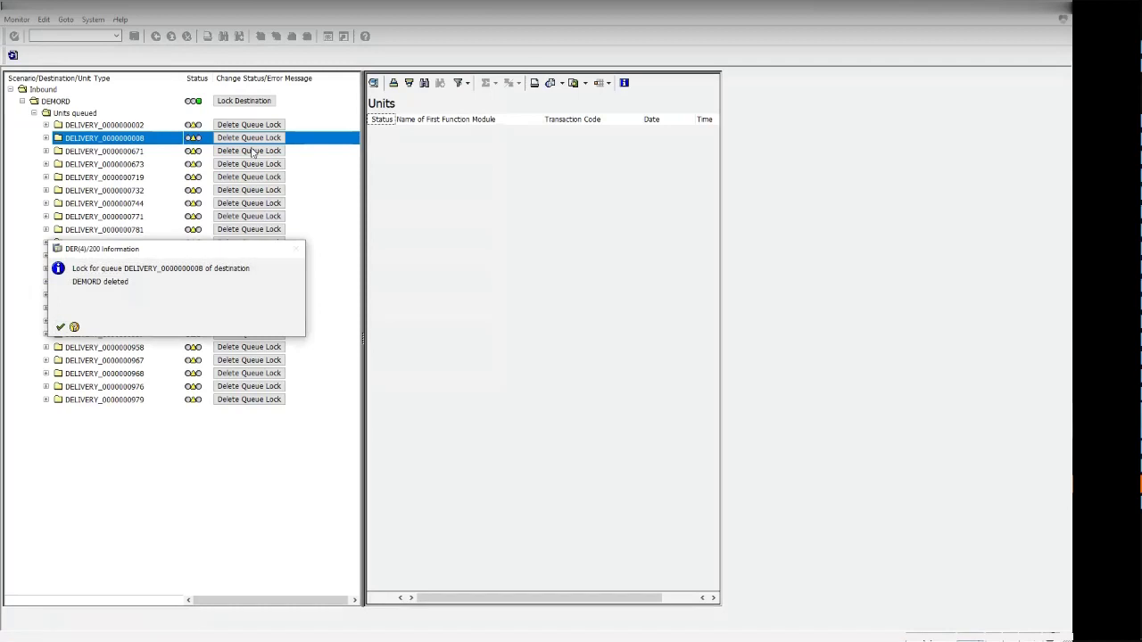
{"action": "key", "text": "Return"}
{"action": "left_click", "coordinate": [246, 152]}
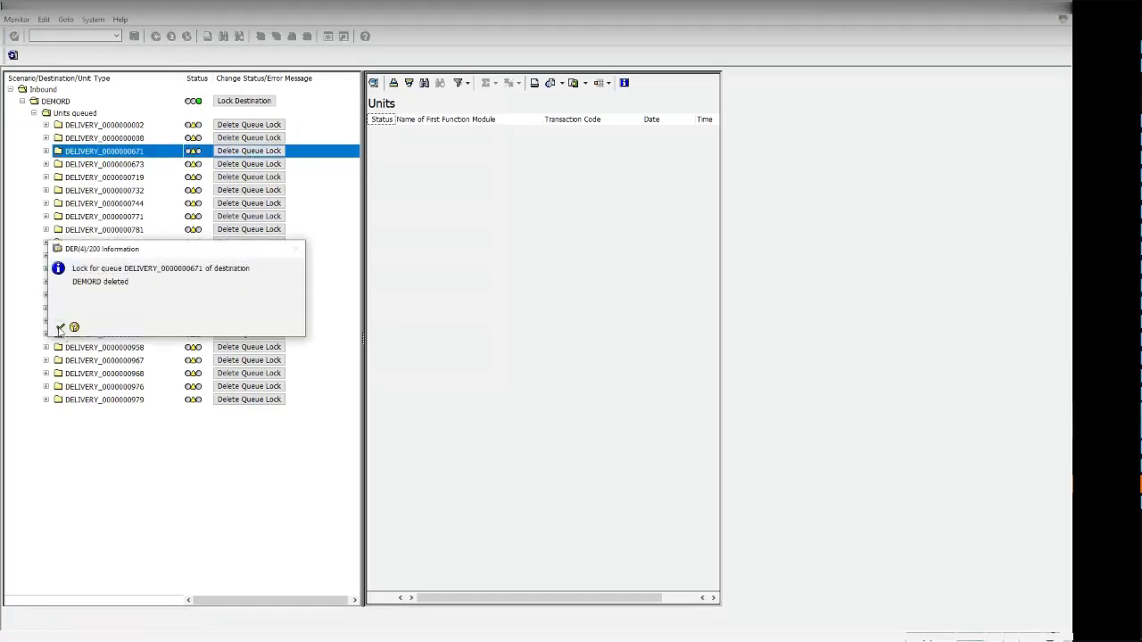
{"action": "key", "text": "Return"}
{"action": "left_click", "coordinate": [252, 164]}
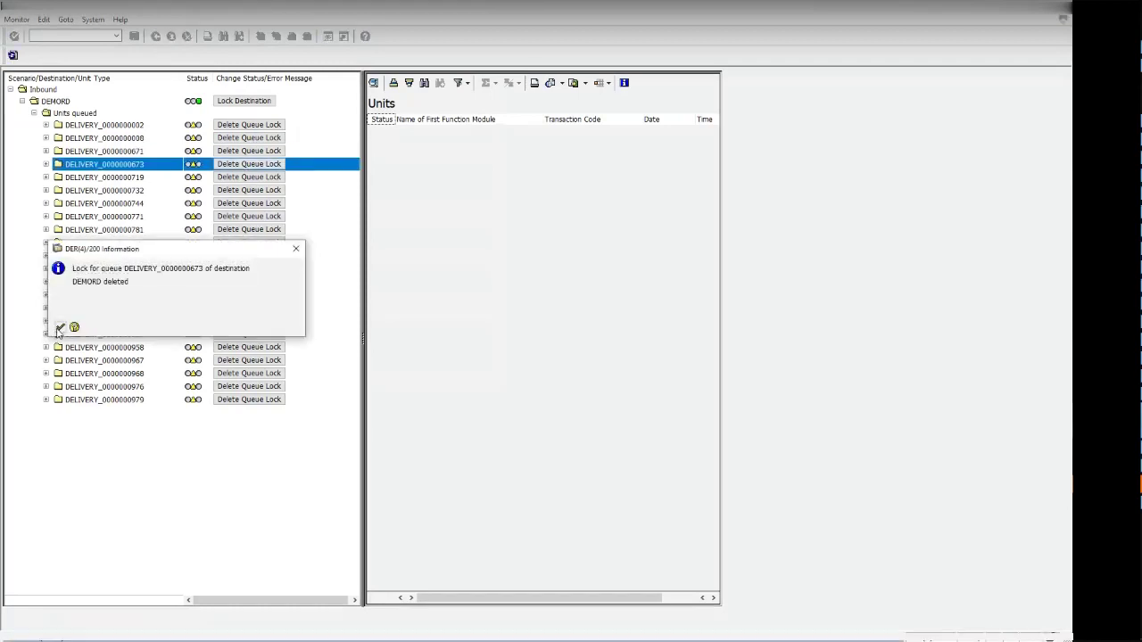
{"action": "key", "text": "Return"}
{"action": "left_click", "coordinate": [249, 386]}
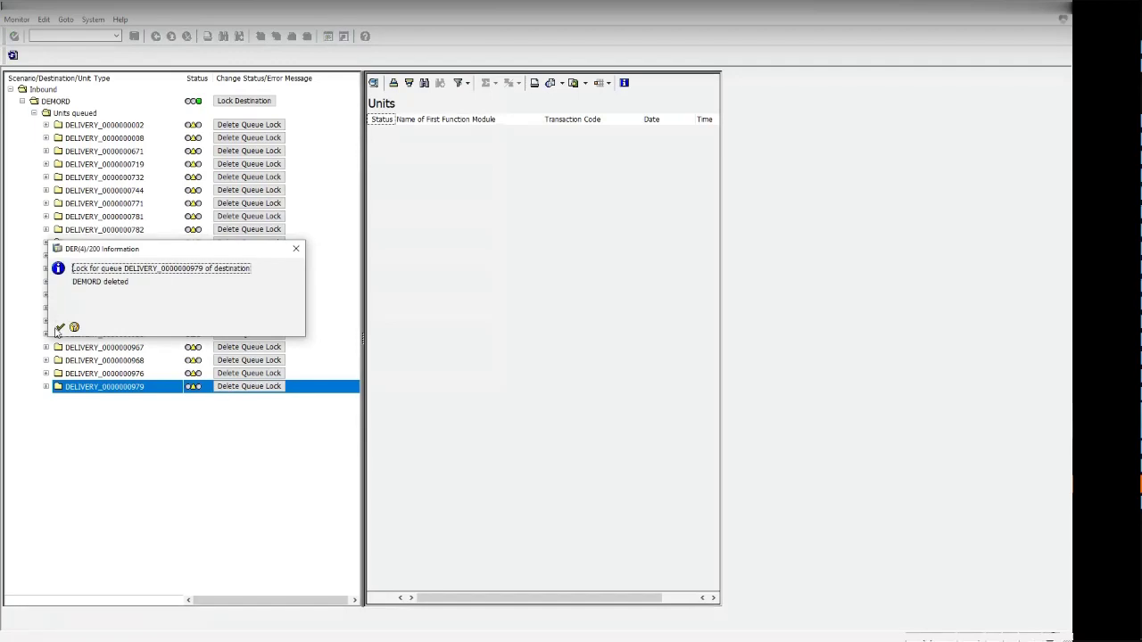
{"action": "key", "text": "Return"}
{"action": "left_click", "coordinate": [267, 165]}
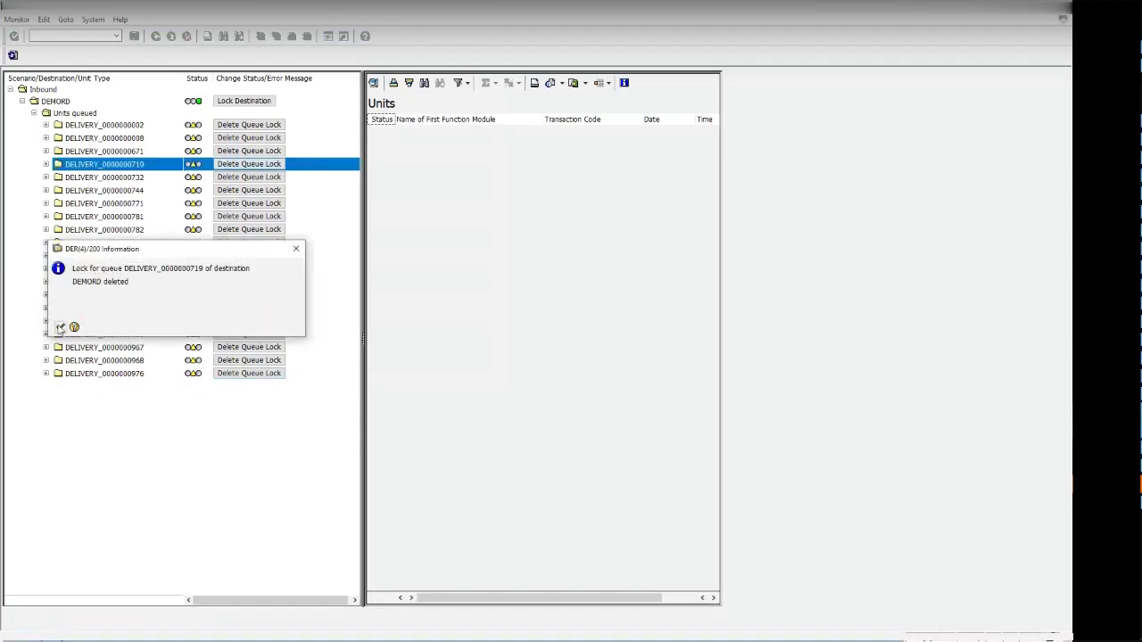
{"action": "key", "text": "Return"}
{"action": "left_click", "coordinate": [249, 138]}
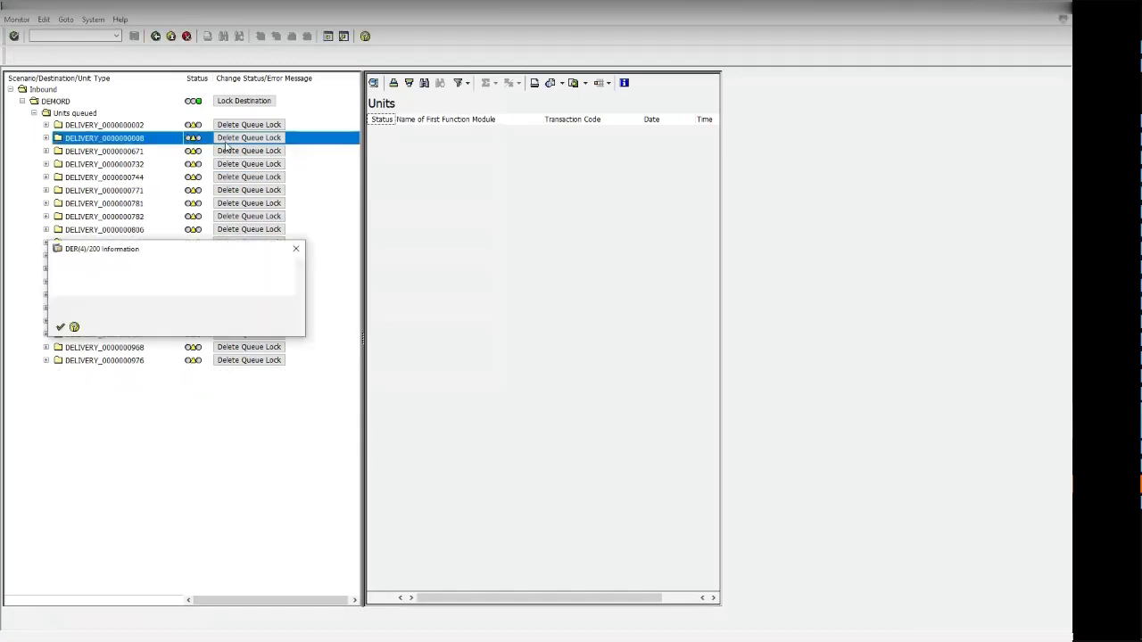
{"action": "key", "text": "Return"}
{"action": "left_click", "coordinate": [249, 151]}
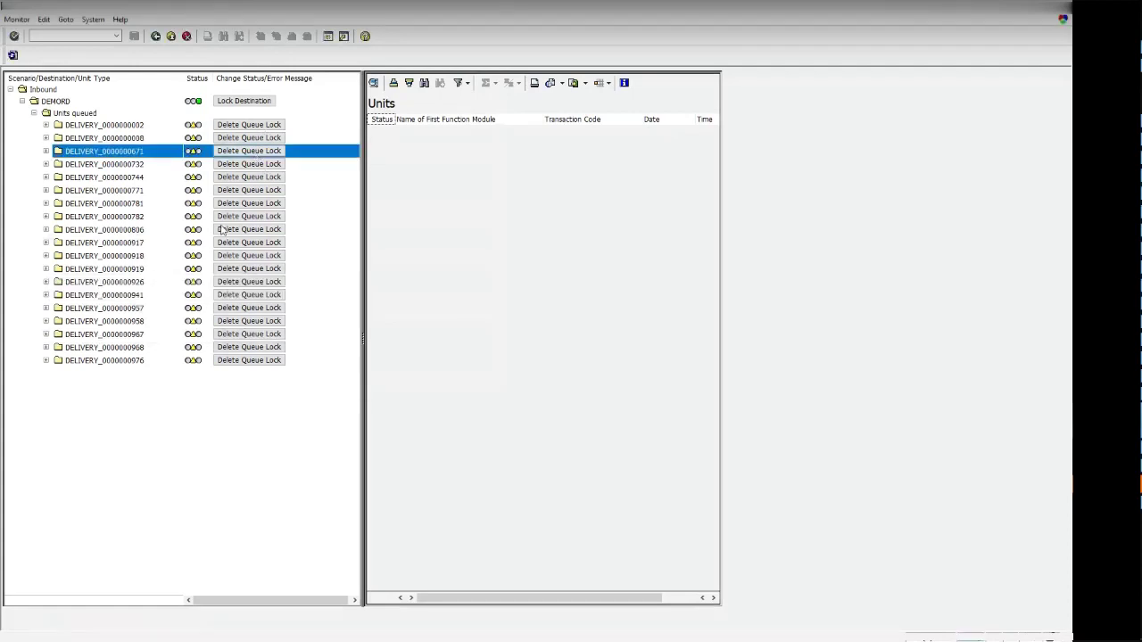
{"action": "left_click", "coordinate": [61, 326]}
{"action": "left_click", "coordinate": [237, 164]}
{"action": "left_click", "coordinate": [61, 327]}
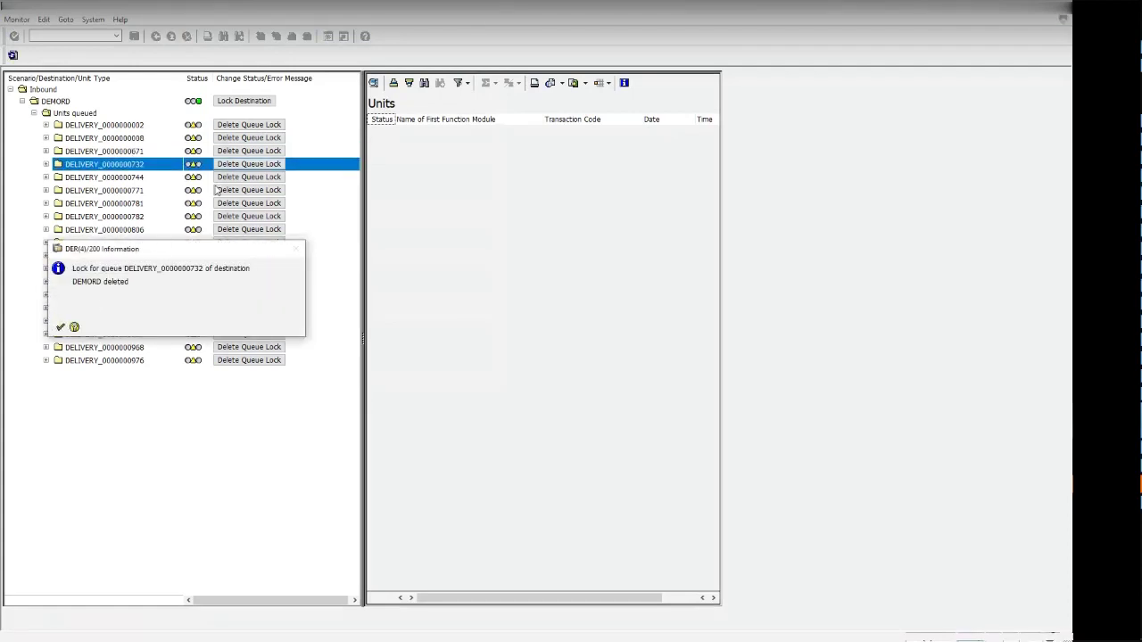
{"action": "left_click", "coordinate": [223, 179]}
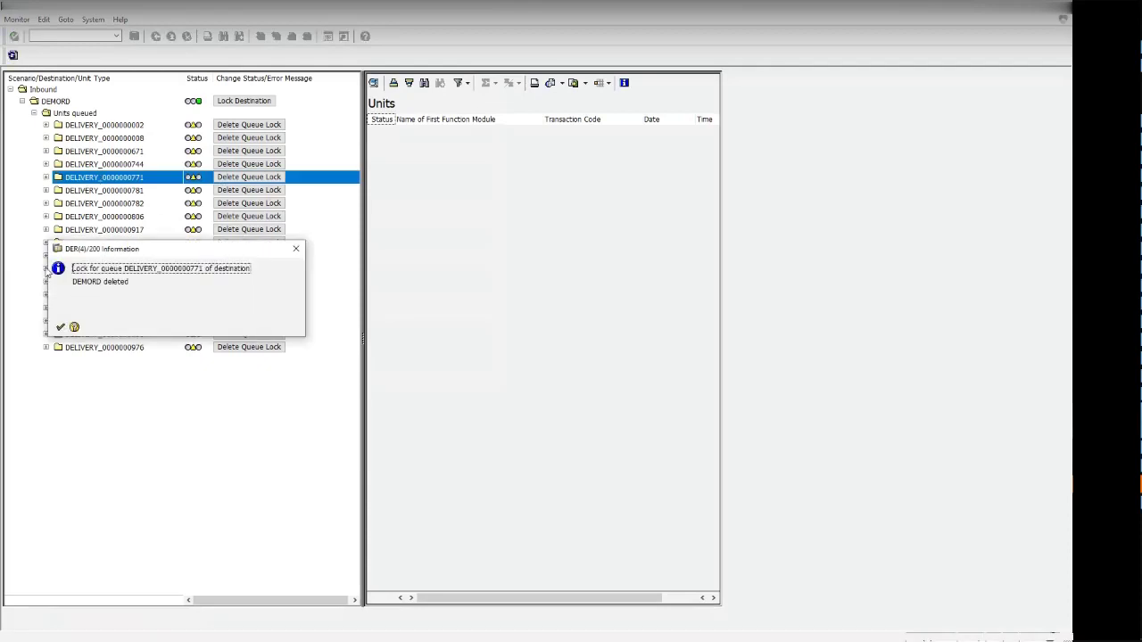
{"action": "left_click", "coordinate": [60, 326]}
{"action": "left_click", "coordinate": [234, 190]}
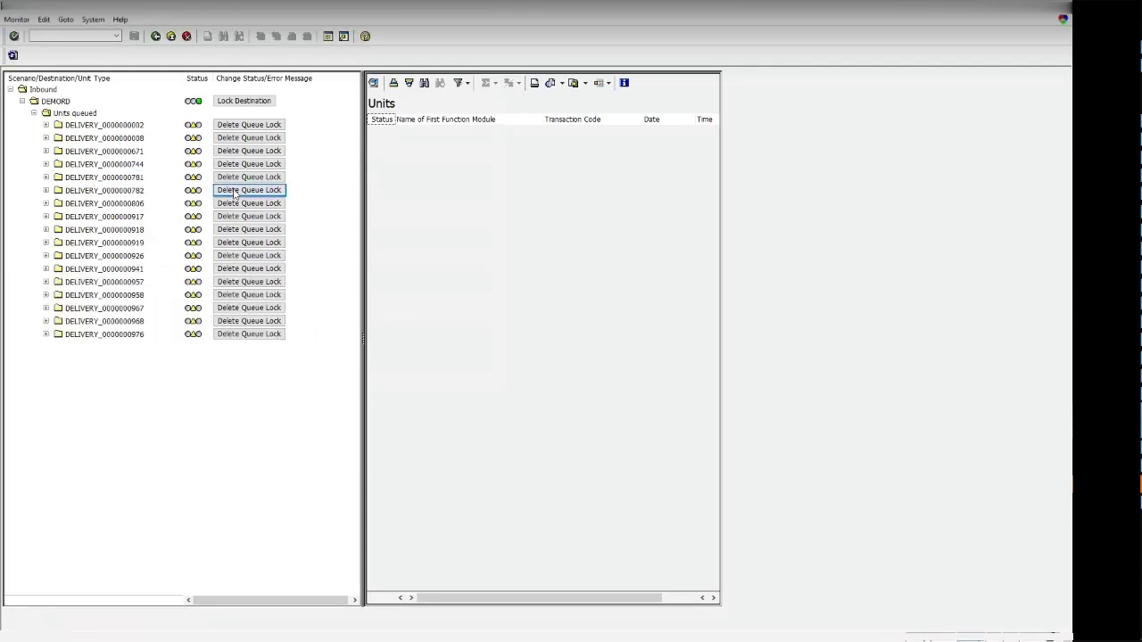
{"action": "left_click", "coordinate": [62, 328]}
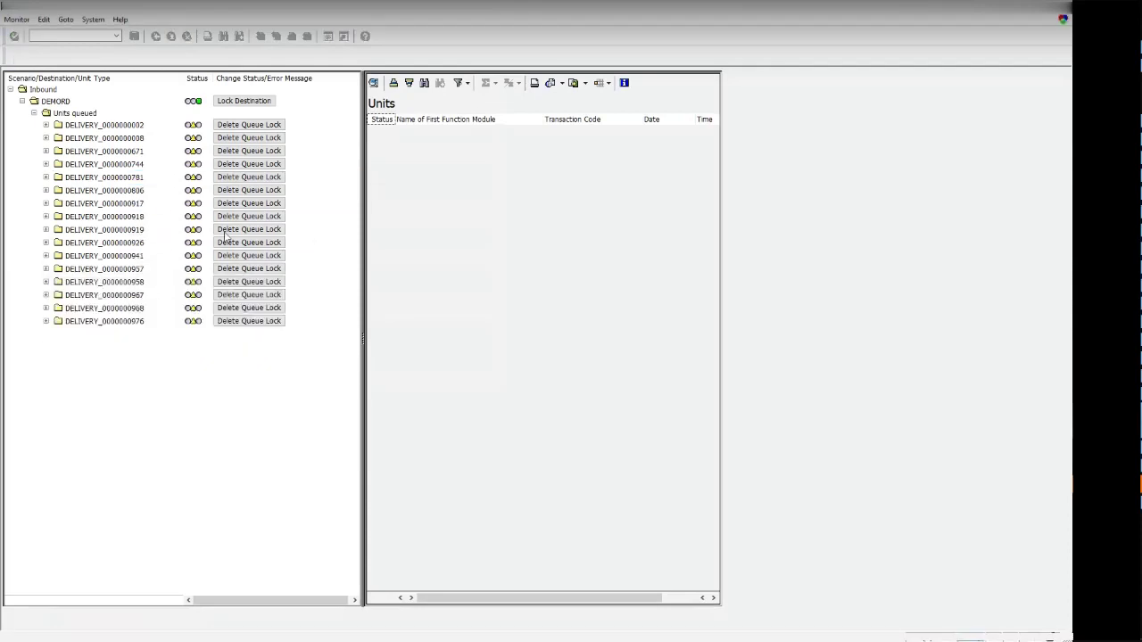
{"action": "left_click", "coordinate": [234, 216]}
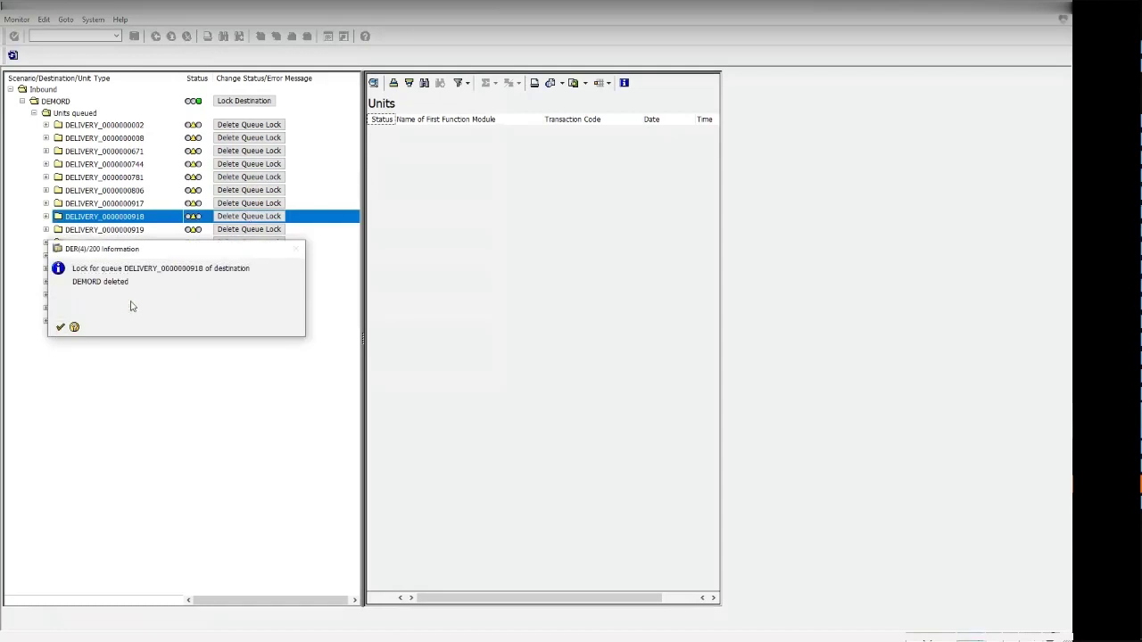
{"action": "left_click", "coordinate": [59, 327]}
{"action": "right_click", "coordinate": [252, 218]}
{"action": "right_click", "coordinate": [221, 283]}
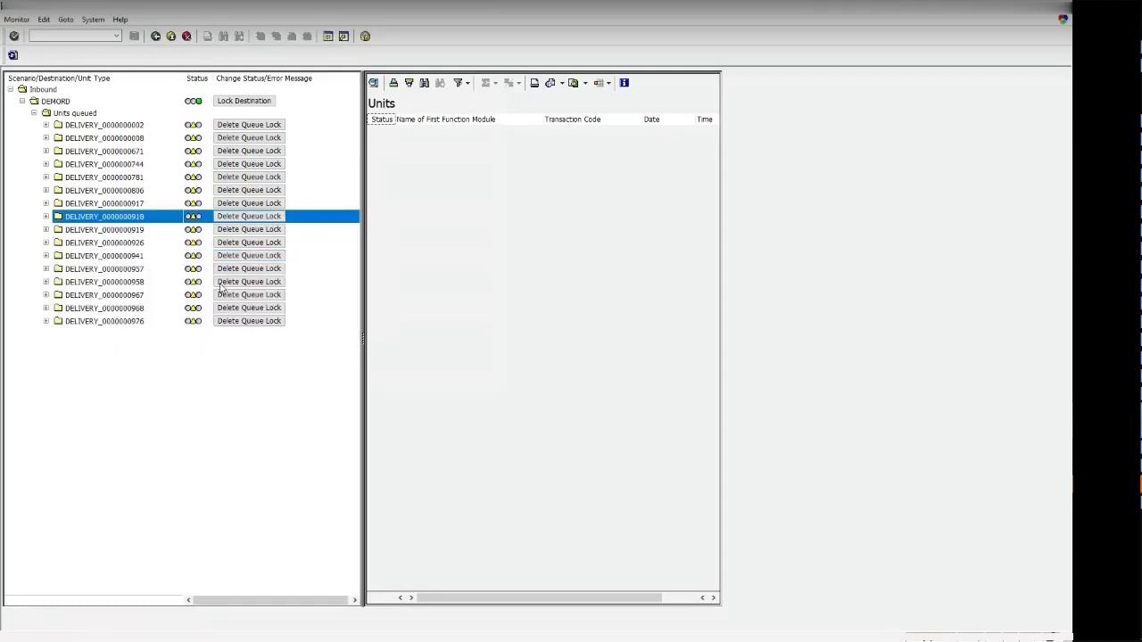
{"action": "right_click", "coordinate": [222, 283]}
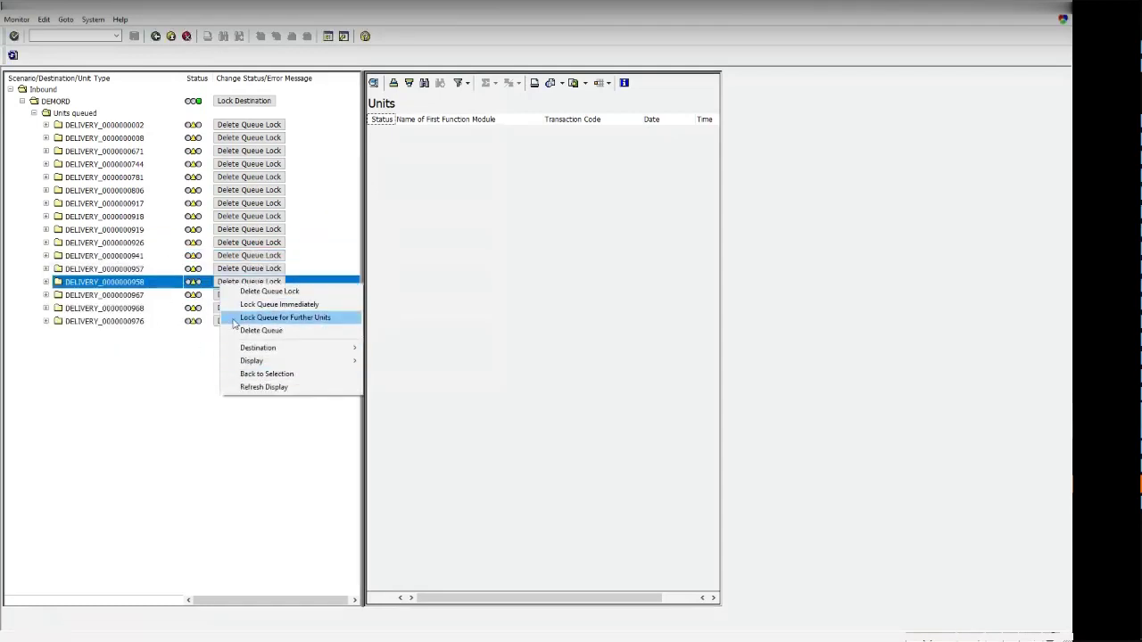
{"action": "left_click", "coordinate": [261, 330]}
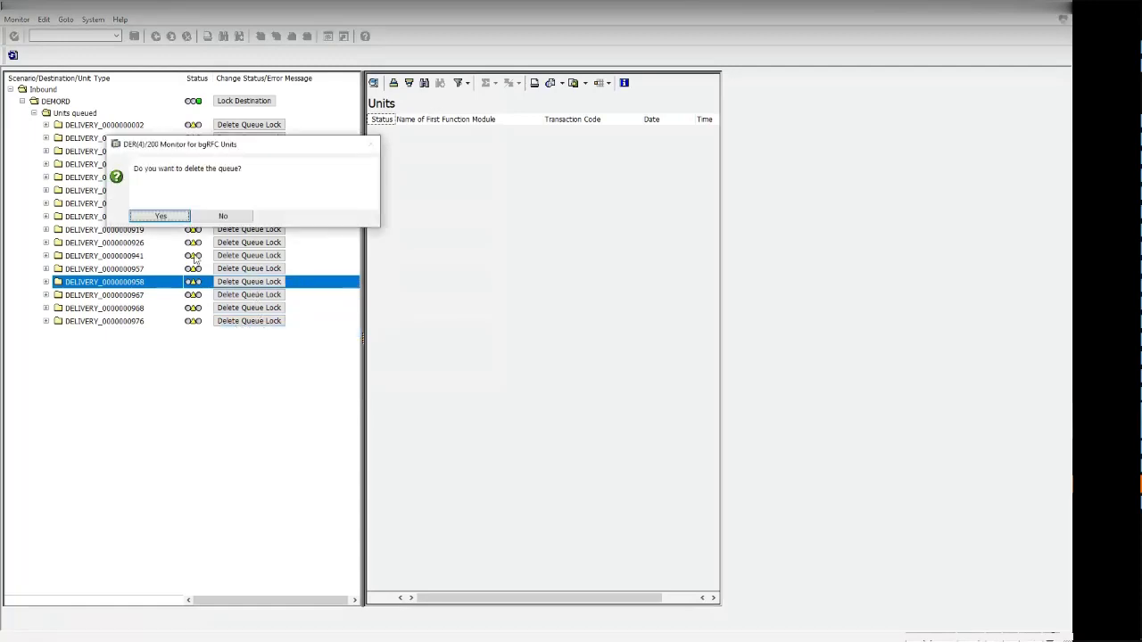
{"action": "key", "text": "Return"}
{"action": "left_click", "coordinate": [183, 217]}
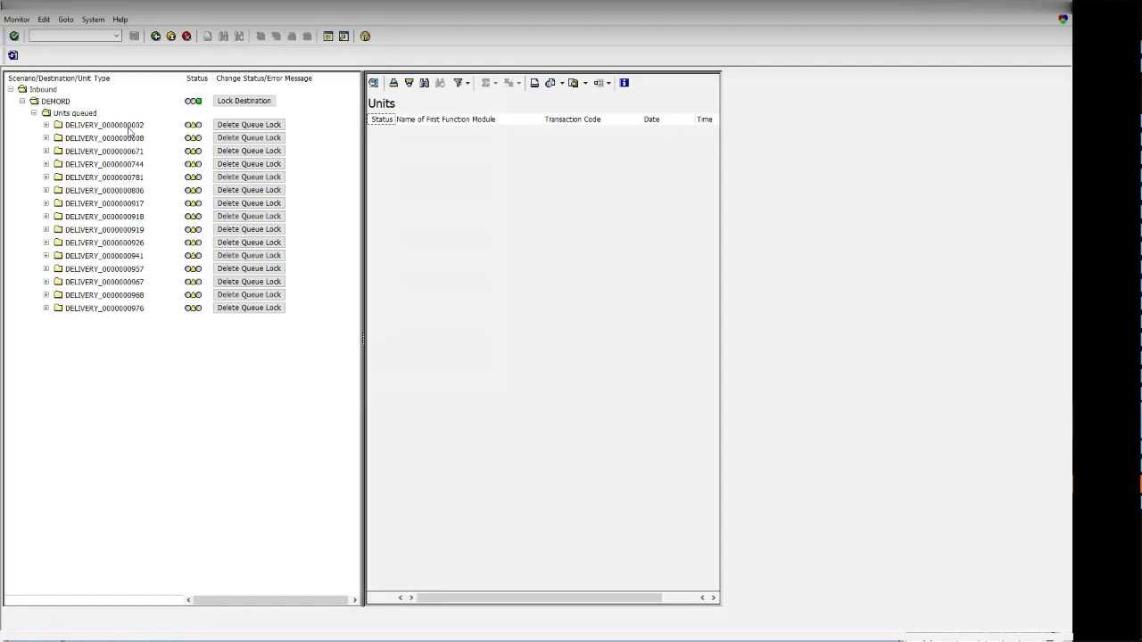
{"action": "left_click", "coordinate": [45, 125]}
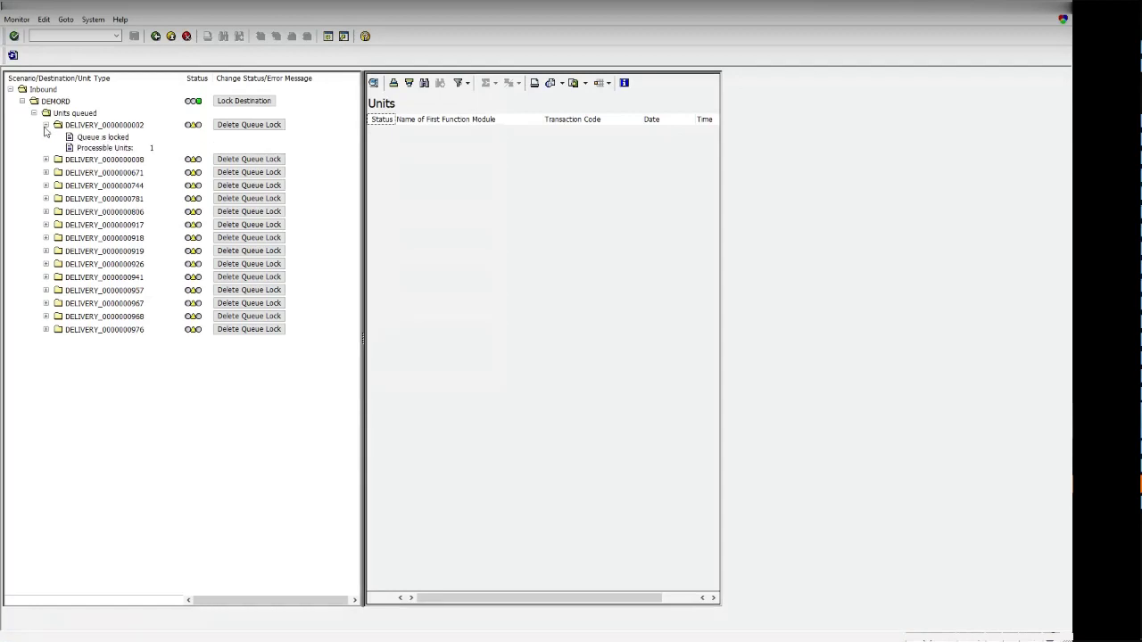
{"action": "left_click", "coordinate": [251, 329]}
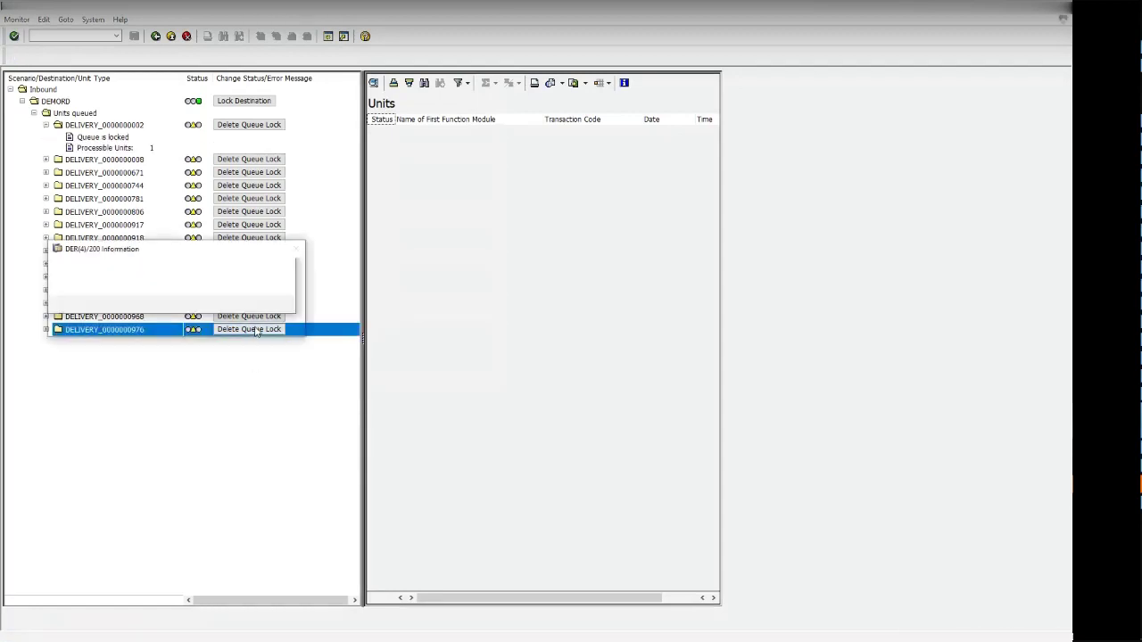
{"action": "left_click", "coordinate": [59, 327]}
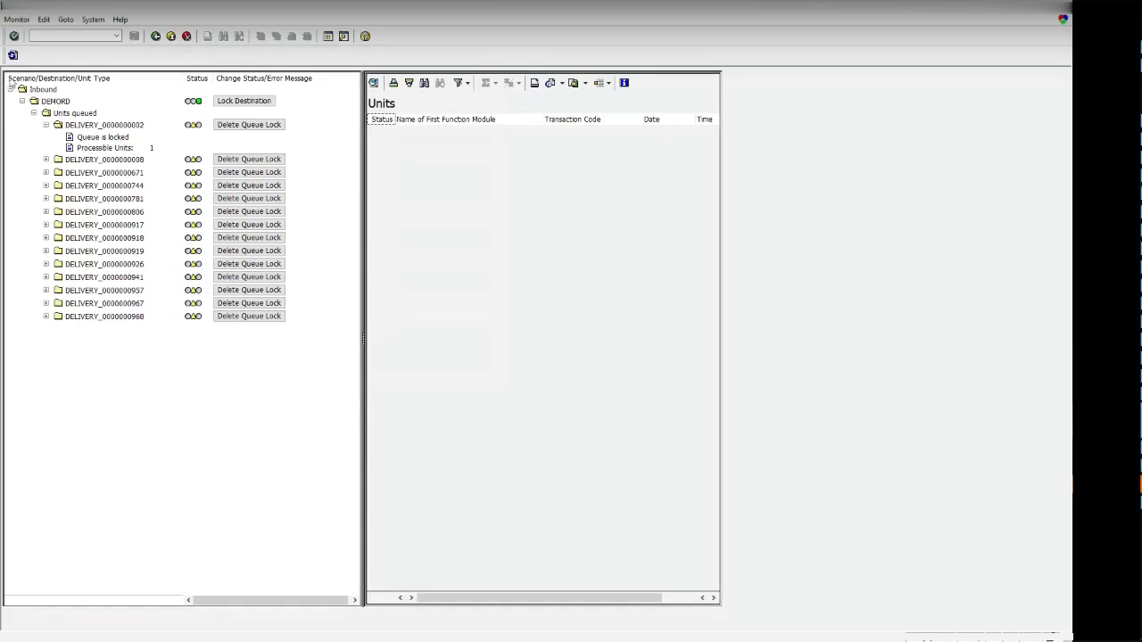
{"action": "left_click", "coordinate": [249, 316]}
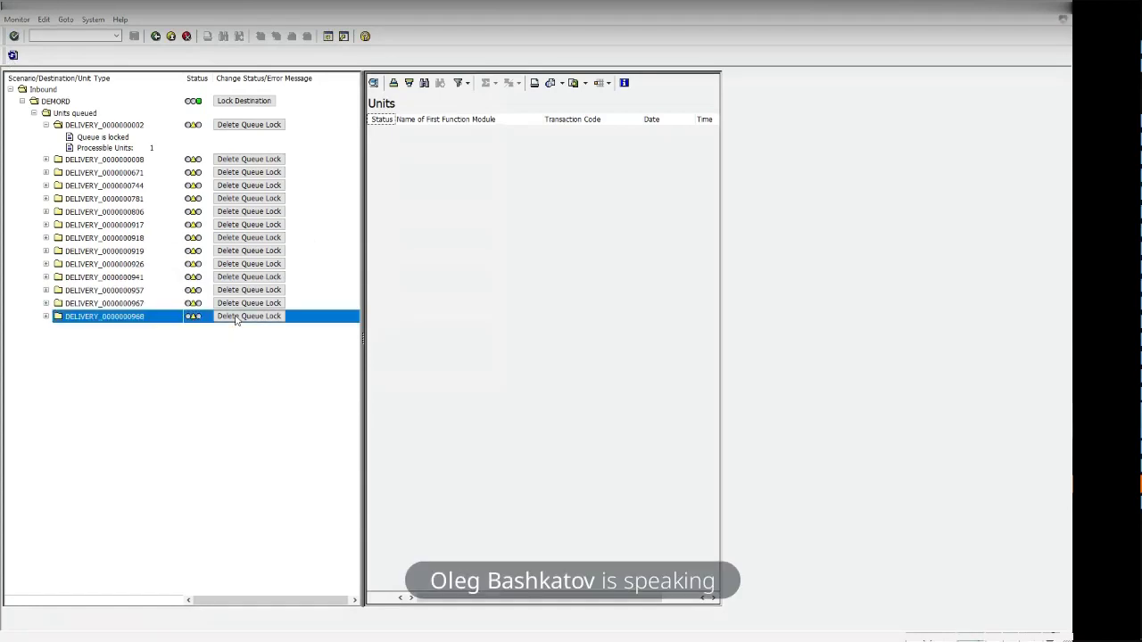
{"action": "left_click", "coordinate": [60, 326]}
{"action": "left_click", "coordinate": [238, 309]}
{"action": "left_click", "coordinate": [60, 327]}
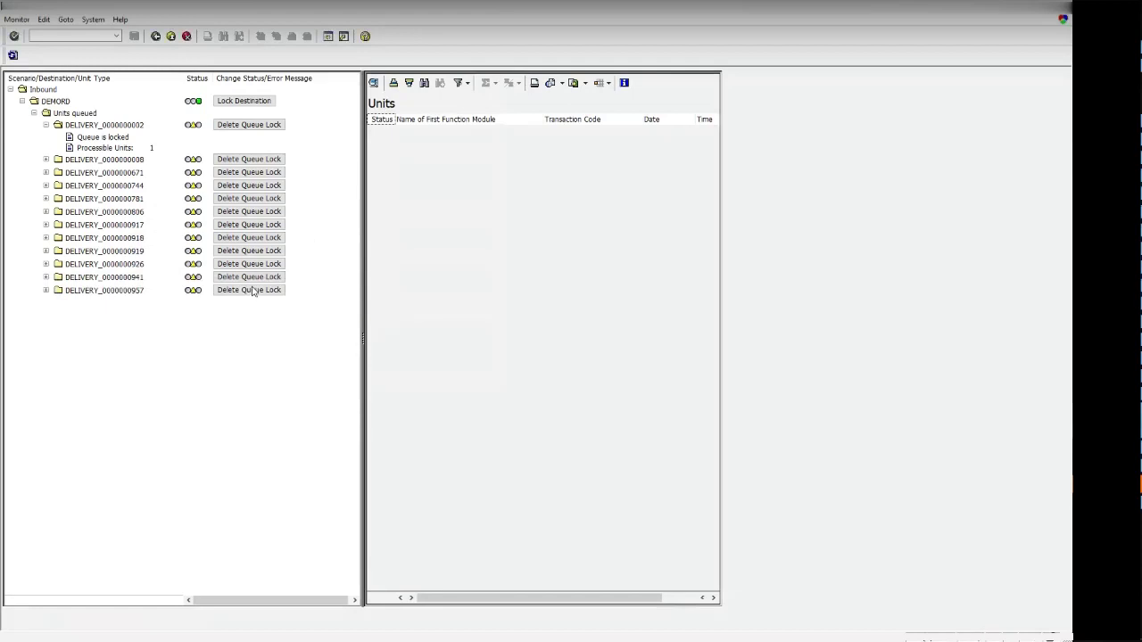
{"action": "left_click", "coordinate": [249, 290]}
{"action": "left_click", "coordinate": [60, 327]}
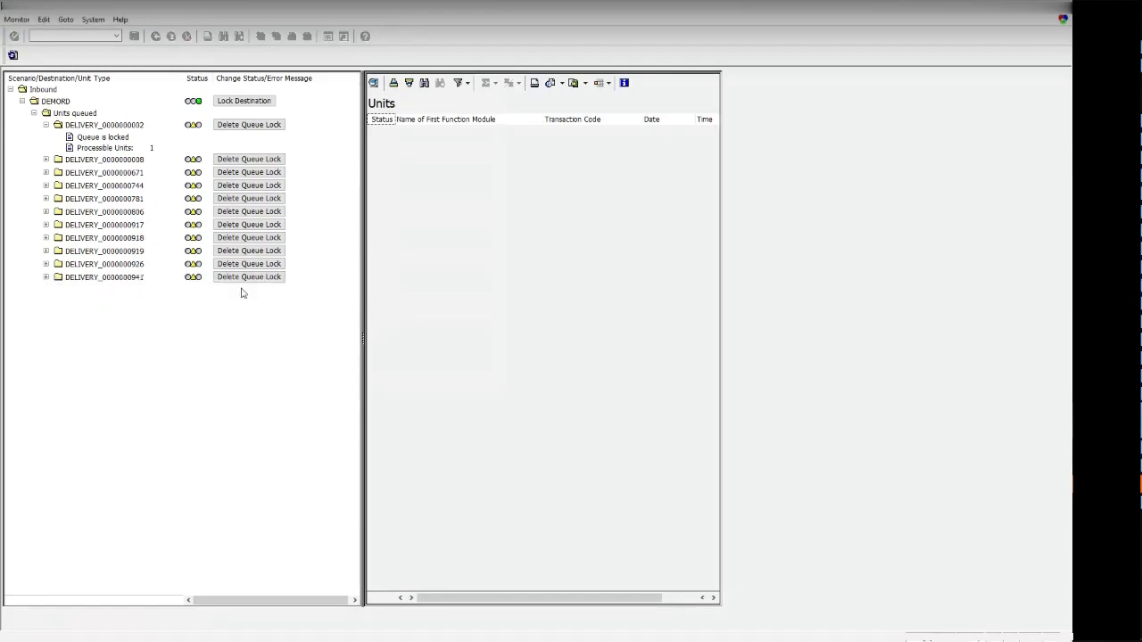
{"action": "left_click", "coordinate": [246, 278]}
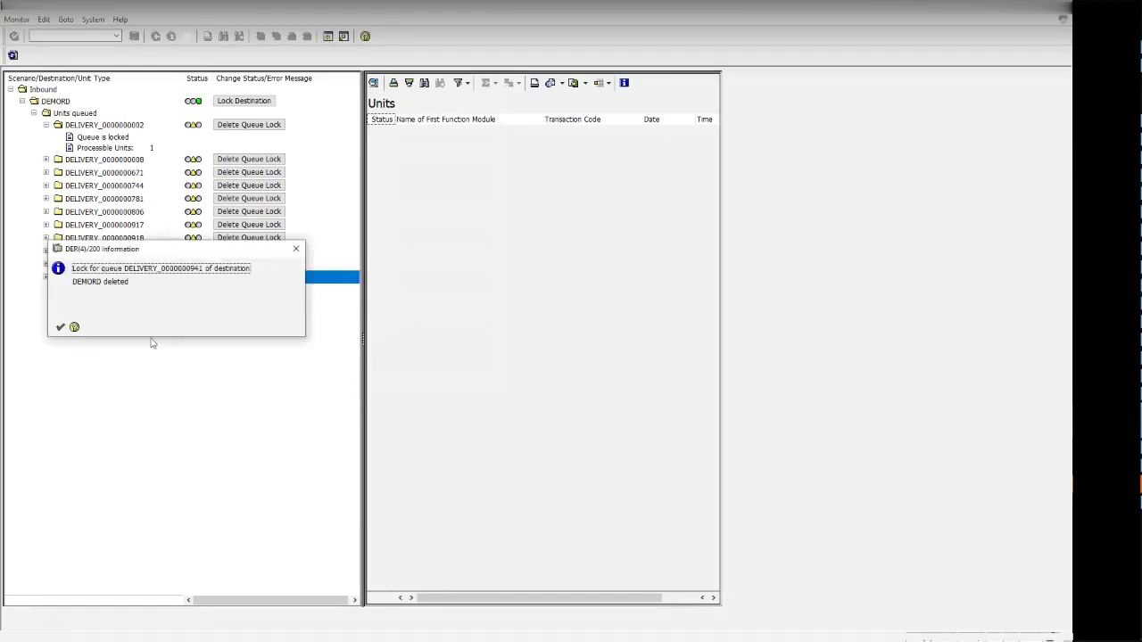
{"action": "key", "text": "Return"}
{"action": "left_click", "coordinate": [249, 264]}
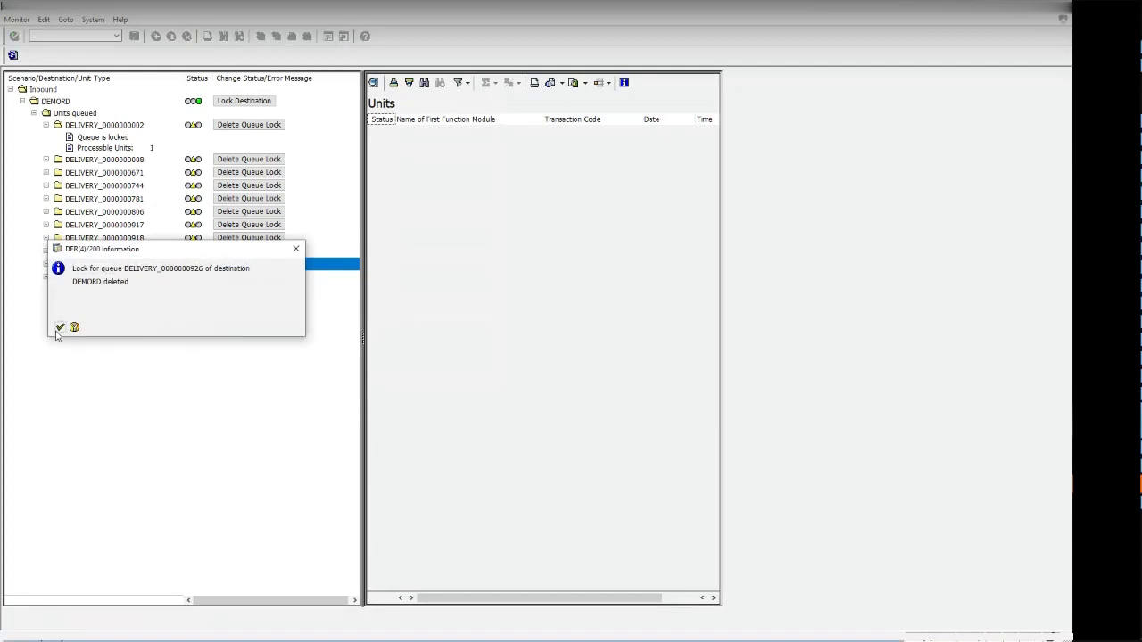
{"action": "key", "text": "Return"}
{"action": "left_click", "coordinate": [249, 264]}
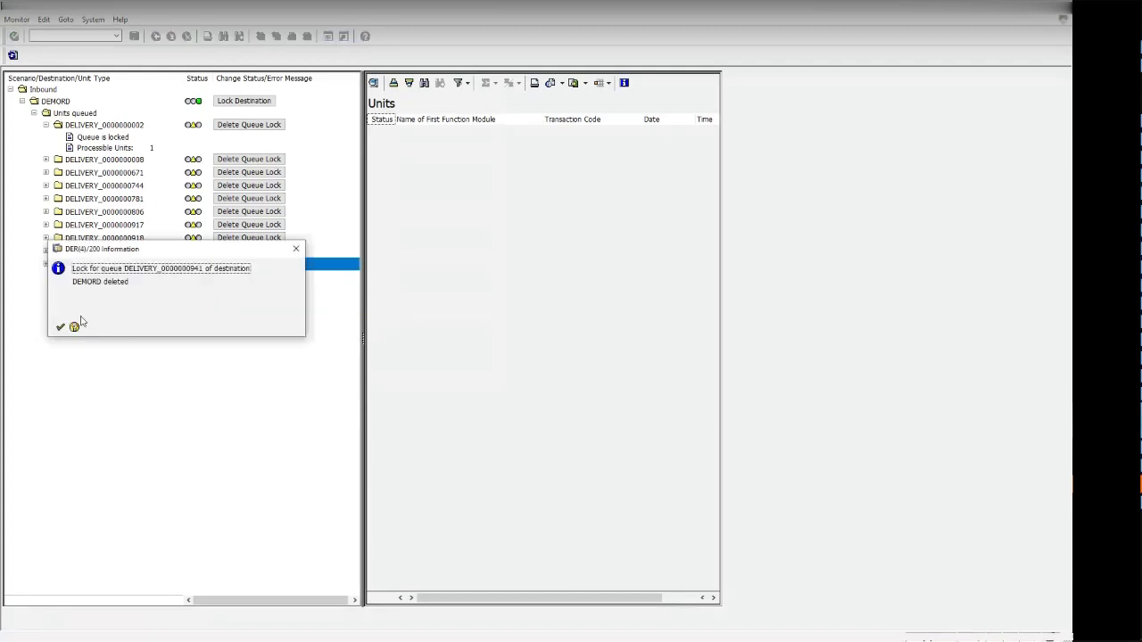
{"action": "key", "text": "Return"}
{"action": "left_click", "coordinate": [249, 251]}
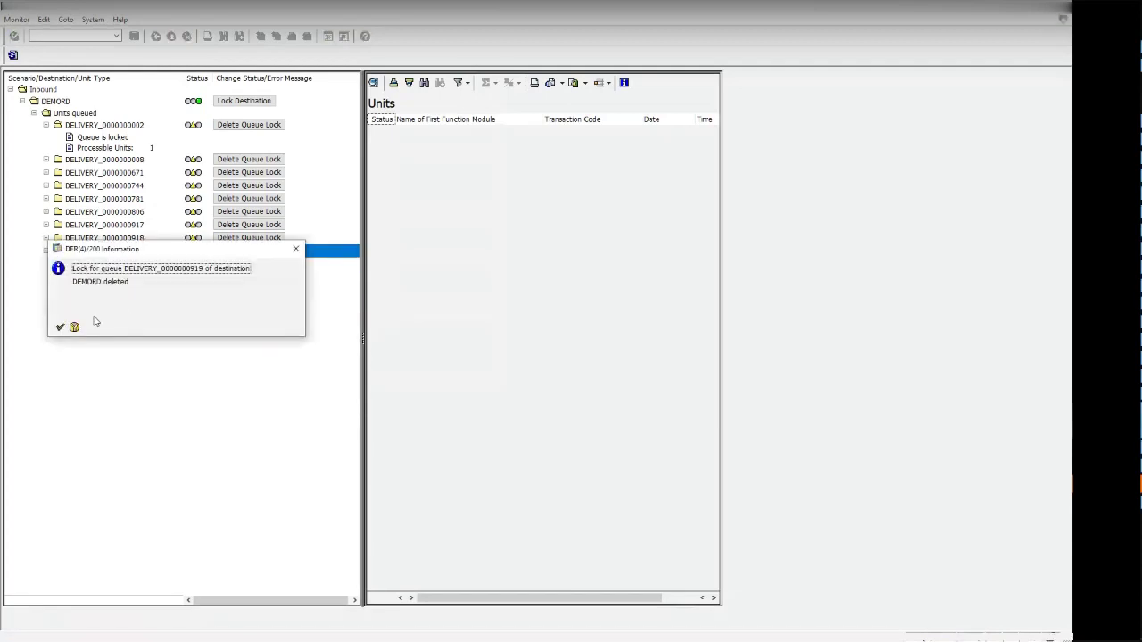
{"action": "key", "text": "Return"}
{"action": "left_click", "coordinate": [263, 238]}
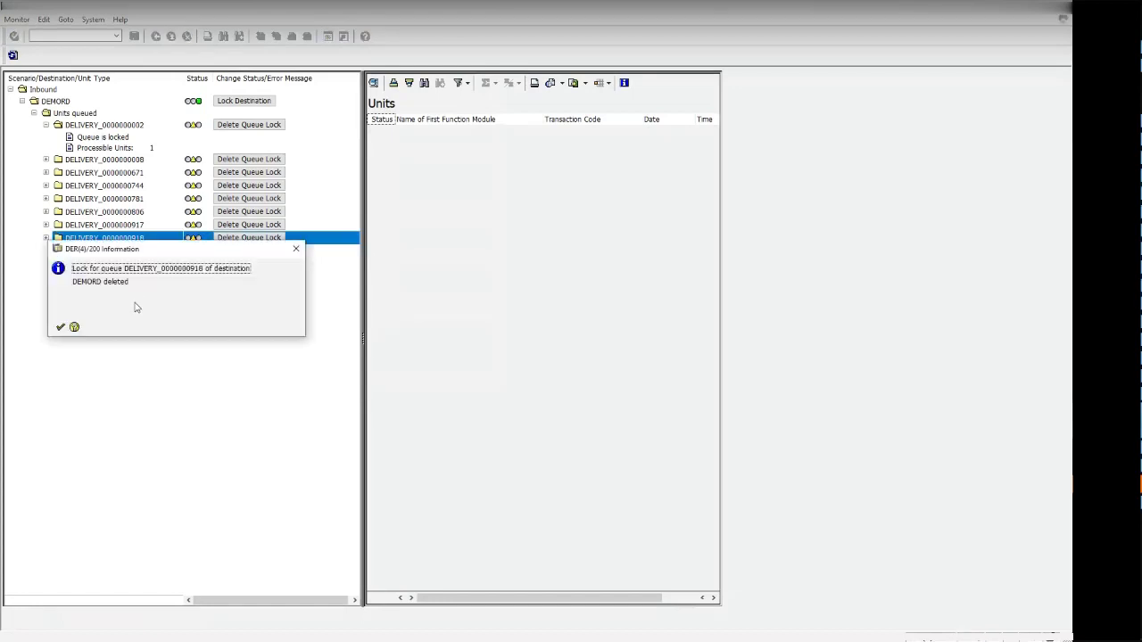
{"action": "left_click", "coordinate": [64, 330]}
{"action": "left_click", "coordinate": [249, 224]}
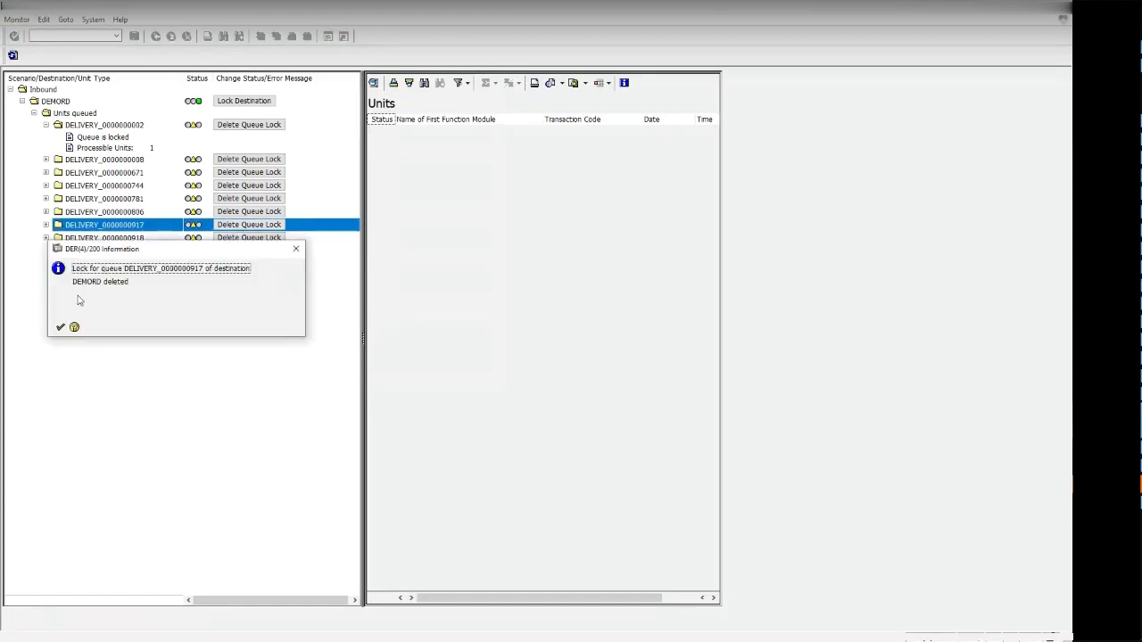
{"action": "left_click", "coordinate": [61, 327]}
{"action": "left_click", "coordinate": [249, 212]}
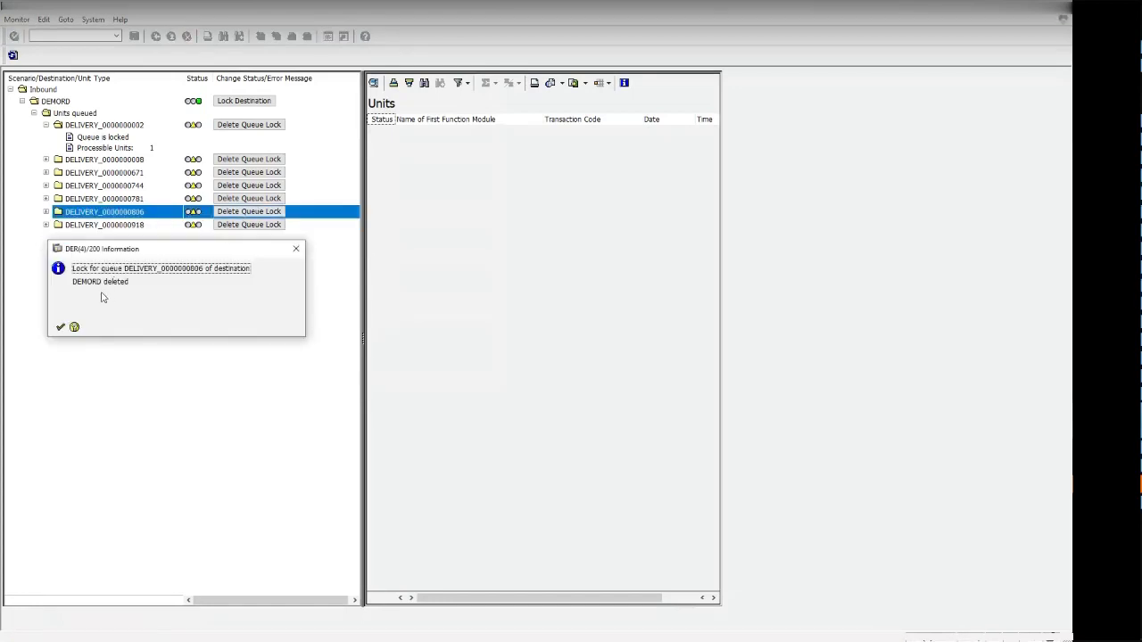
{"action": "left_click", "coordinate": [59, 327]}
{"action": "left_click", "coordinate": [249, 198]}
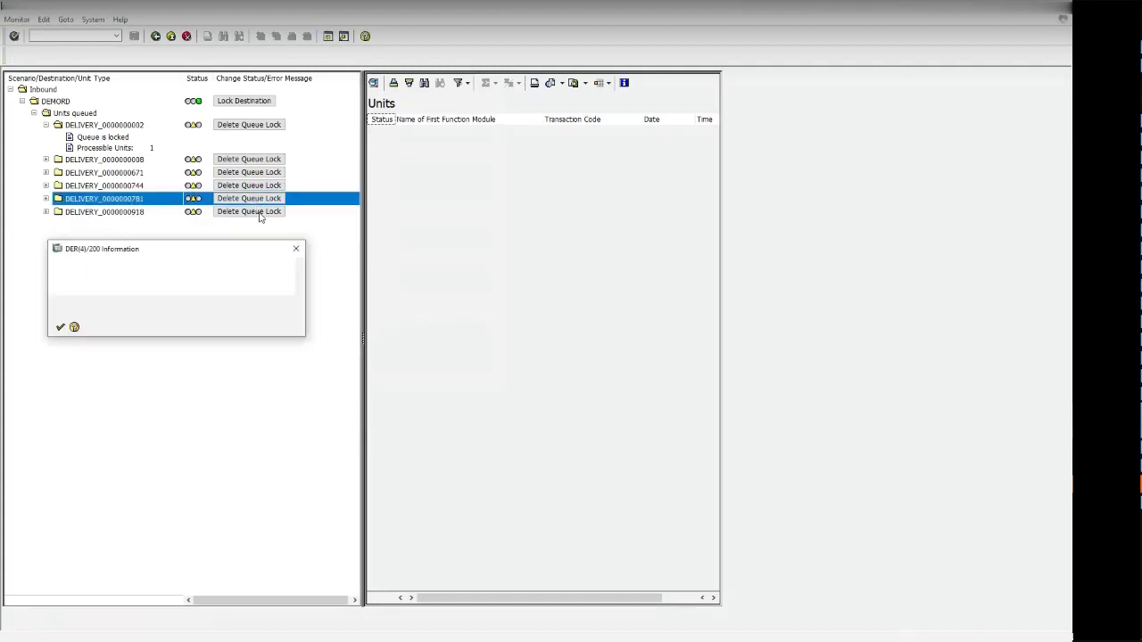
{"action": "left_click", "coordinate": [60, 327]}
{"action": "left_click", "coordinate": [249, 185]}
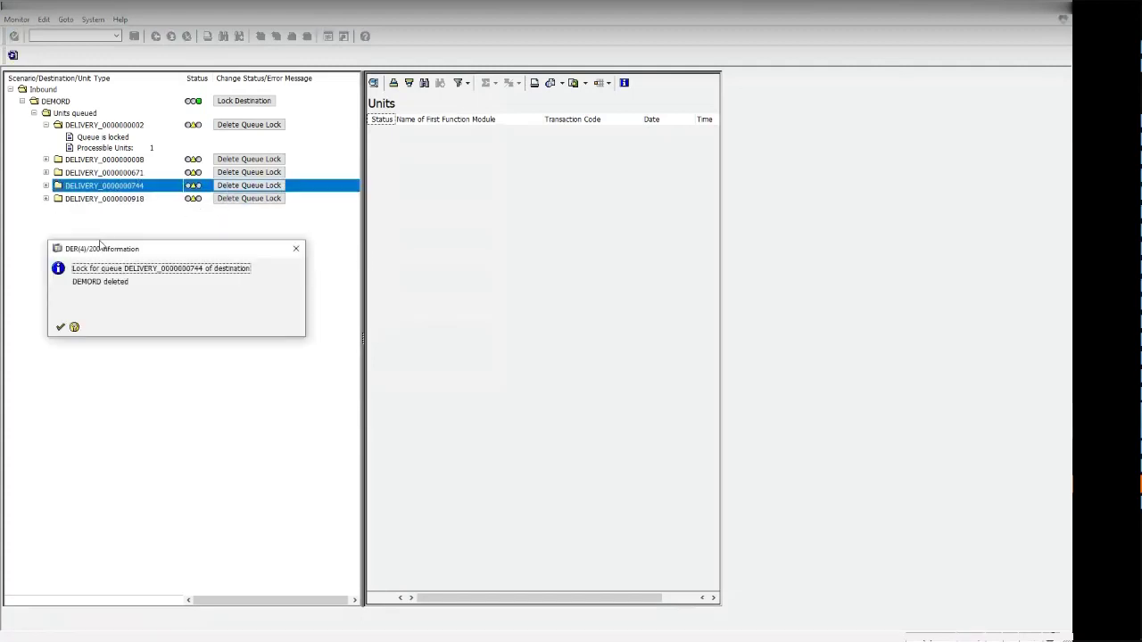
{"action": "left_click", "coordinate": [60, 328]}
{"action": "left_click", "coordinate": [246, 186]}
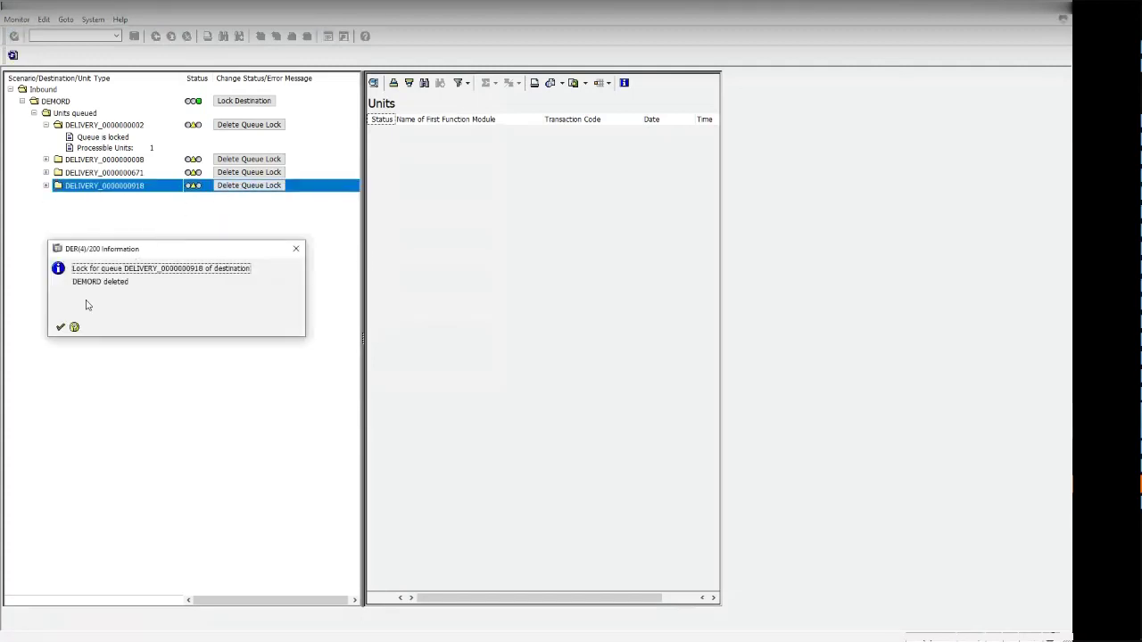
{"action": "left_click", "coordinate": [61, 327]}
{"action": "left_click", "coordinate": [249, 172]}
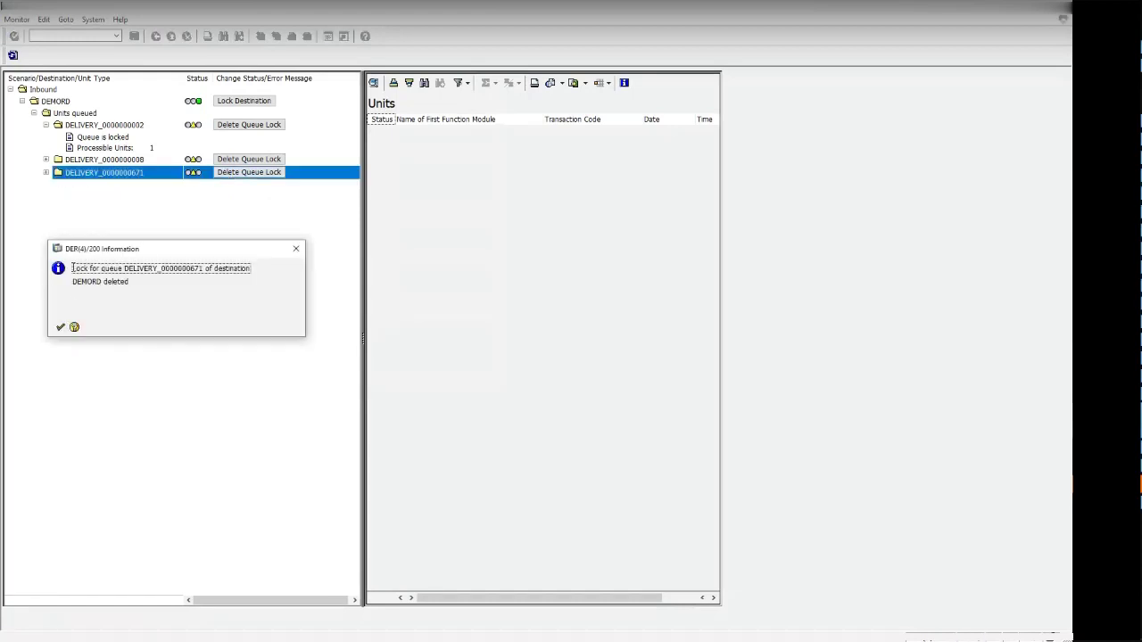
{"action": "left_click", "coordinate": [60, 327]}
{"action": "left_click", "coordinate": [249, 159]}
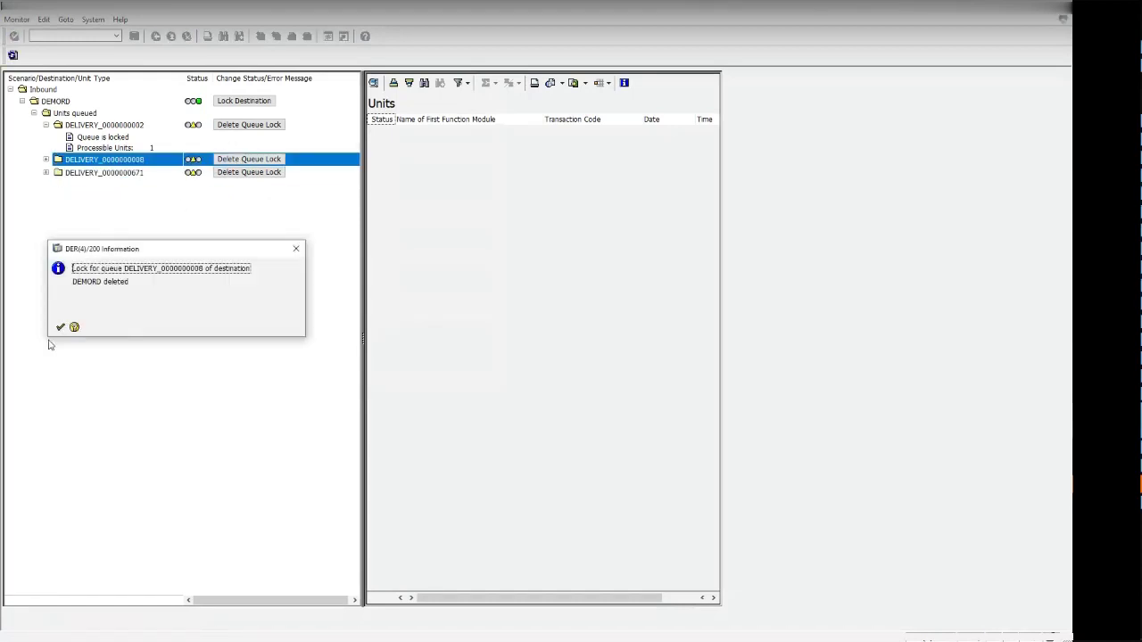
{"action": "left_click", "coordinate": [60, 328]}
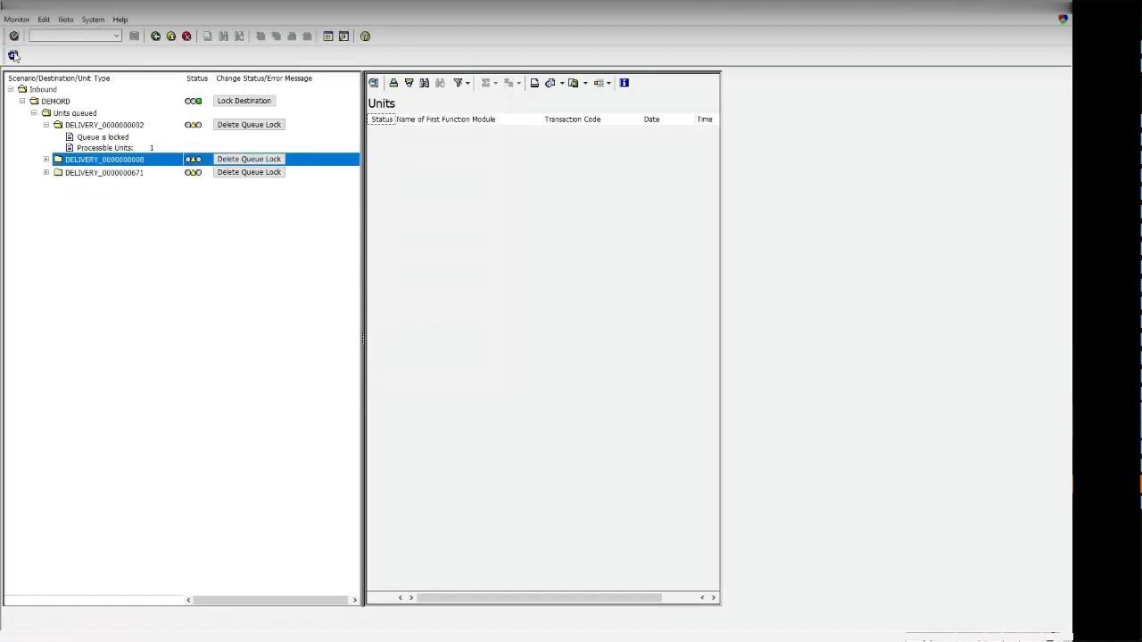
{"action": "left_click", "coordinate": [235, 165]}
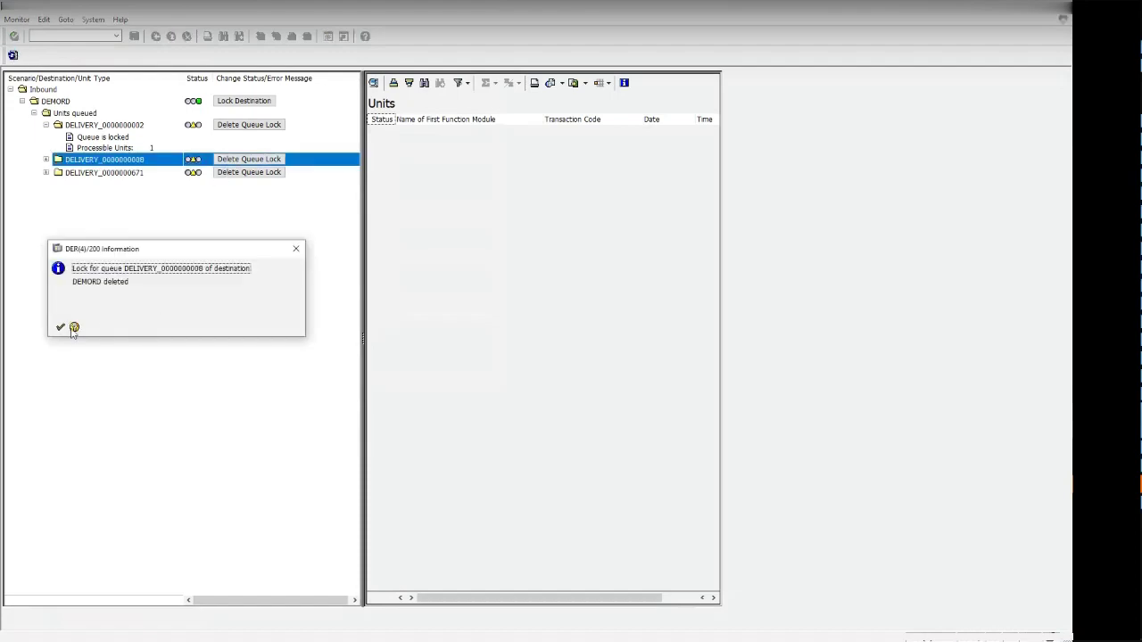
{"action": "left_click", "coordinate": [60, 329]}
{"action": "left_click", "coordinate": [243, 173]}
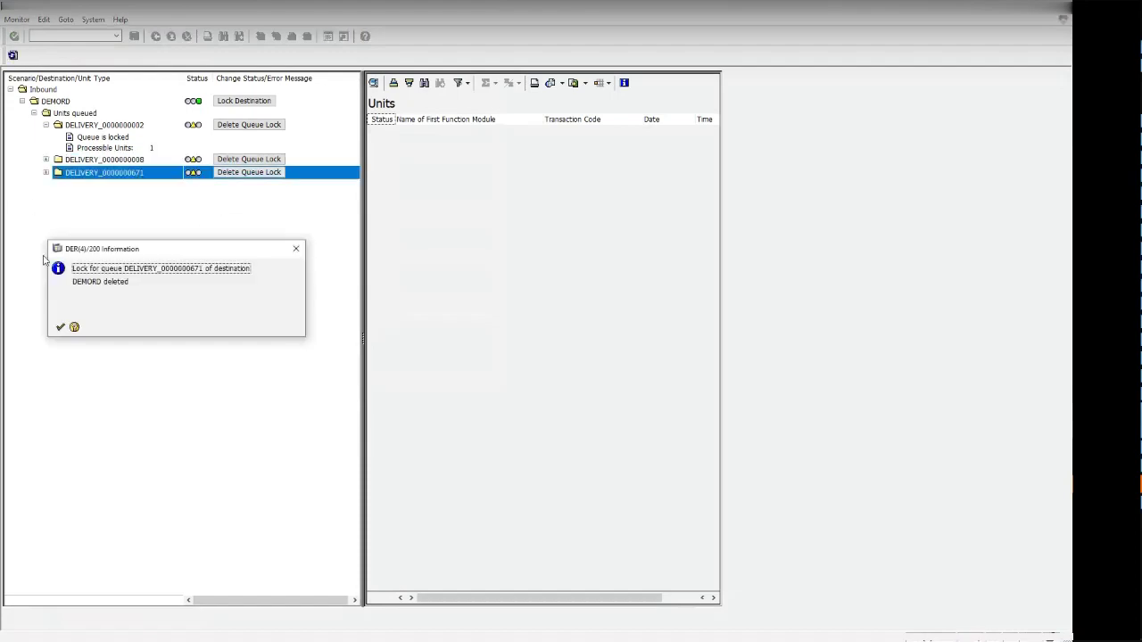
{"action": "left_click", "coordinate": [61, 327]}
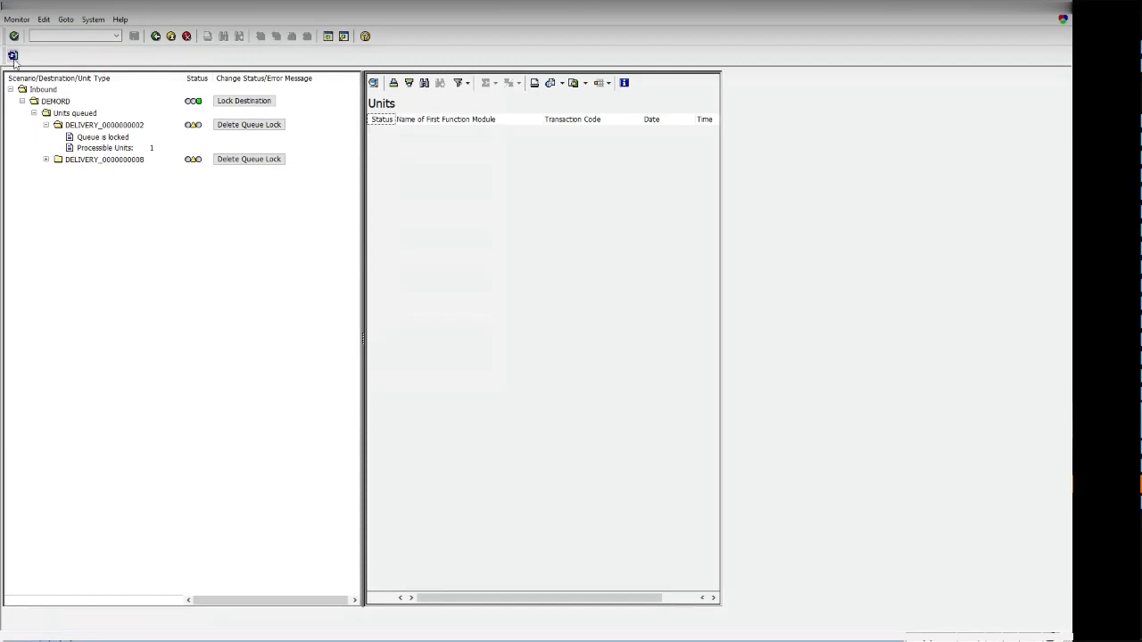
{"action": "left_click", "coordinate": [236, 160]}
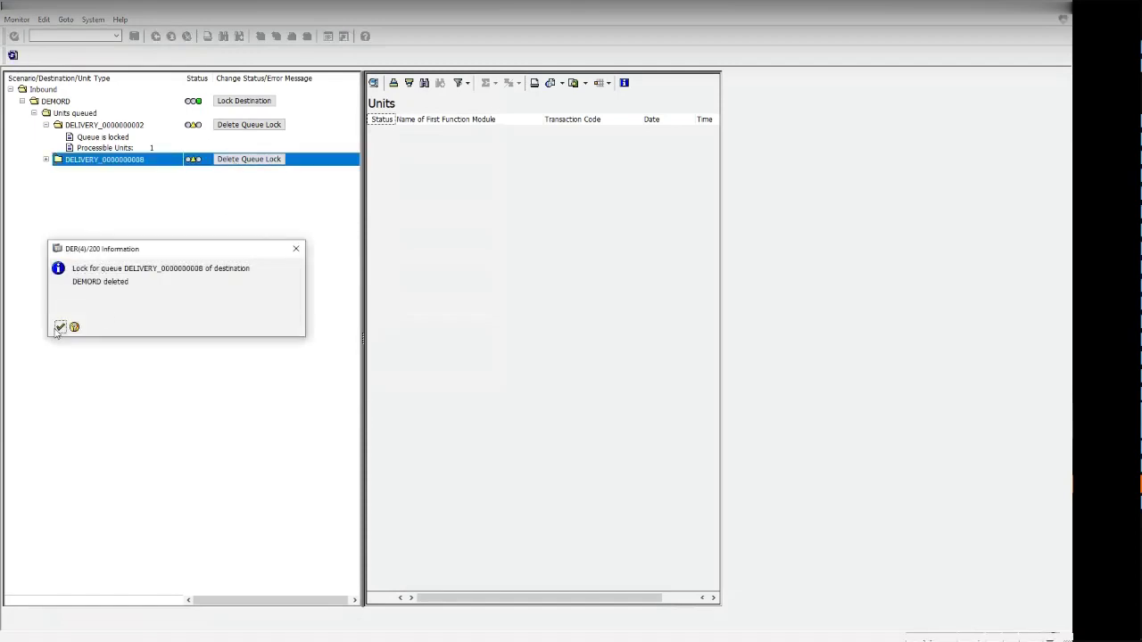
{"action": "left_click", "coordinate": [59, 328]}
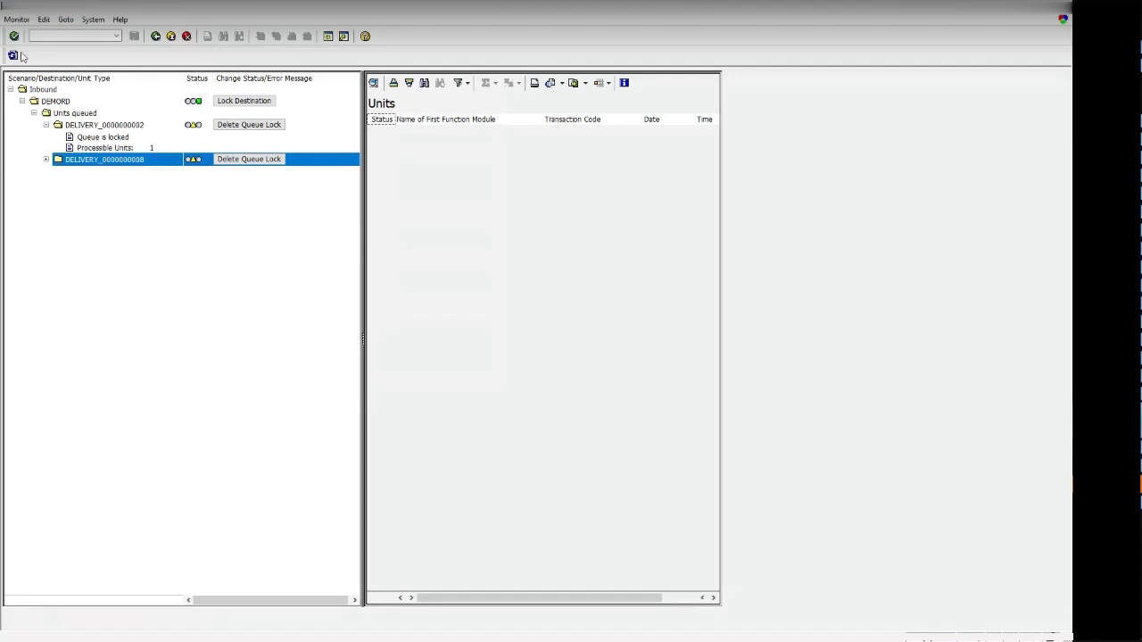
{"action": "left_click", "coordinate": [46, 159]}
{"action": "left_click", "coordinate": [117, 183]}
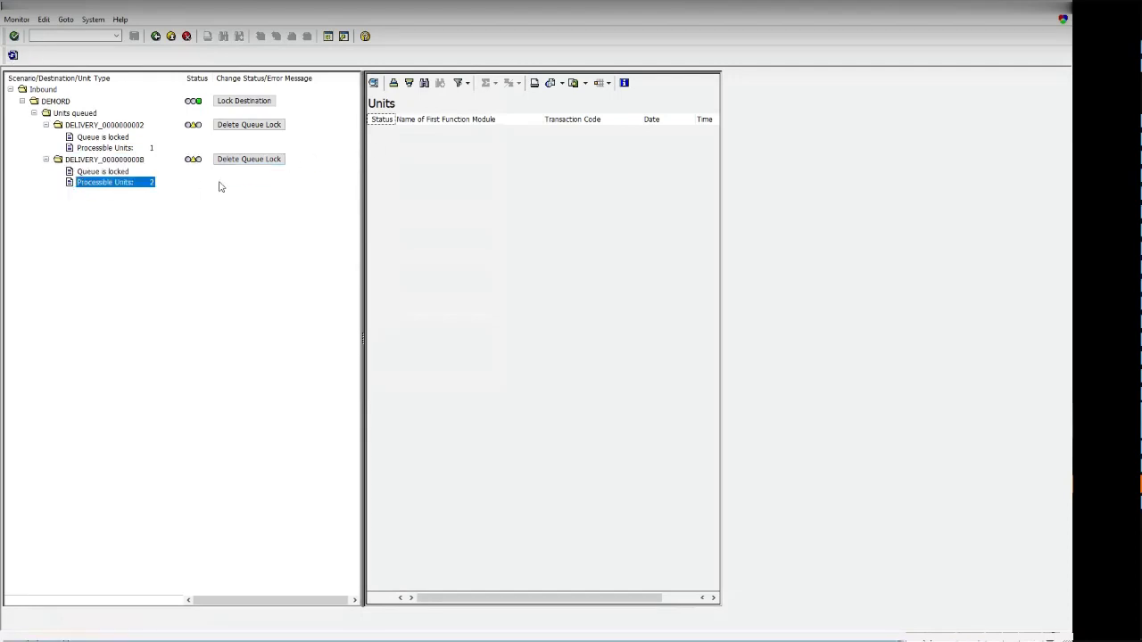
{"action": "left_click", "coordinate": [120, 174]}
{"action": "left_click", "coordinate": [117, 161]}
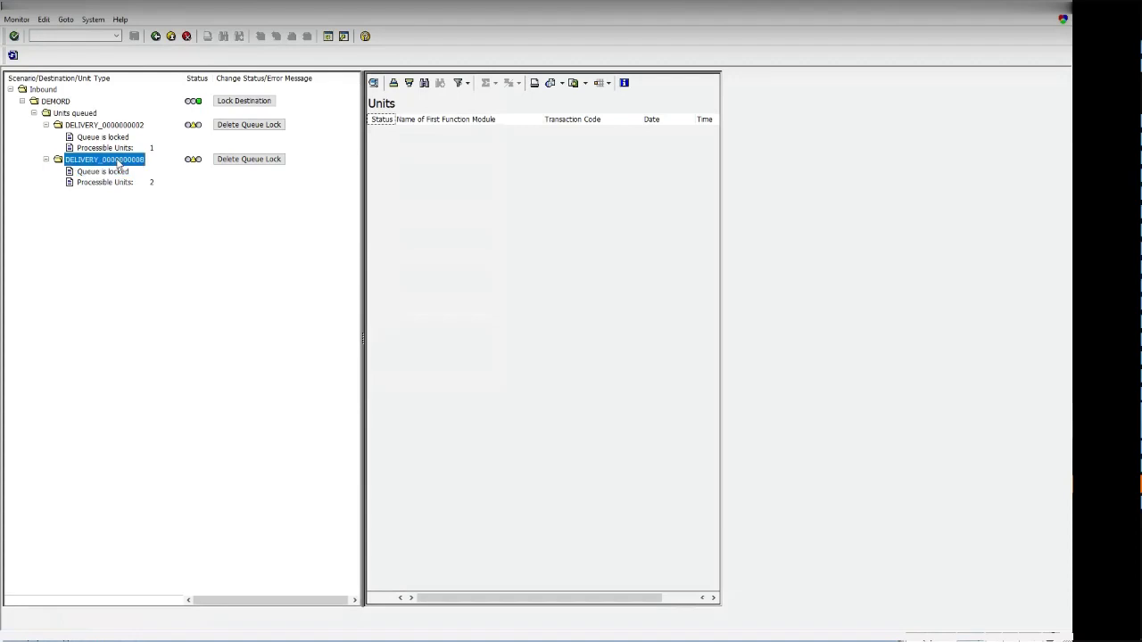
{"action": "left_click", "coordinate": [416, 143]}
{"action": "right_click", "coordinate": [416, 143]}
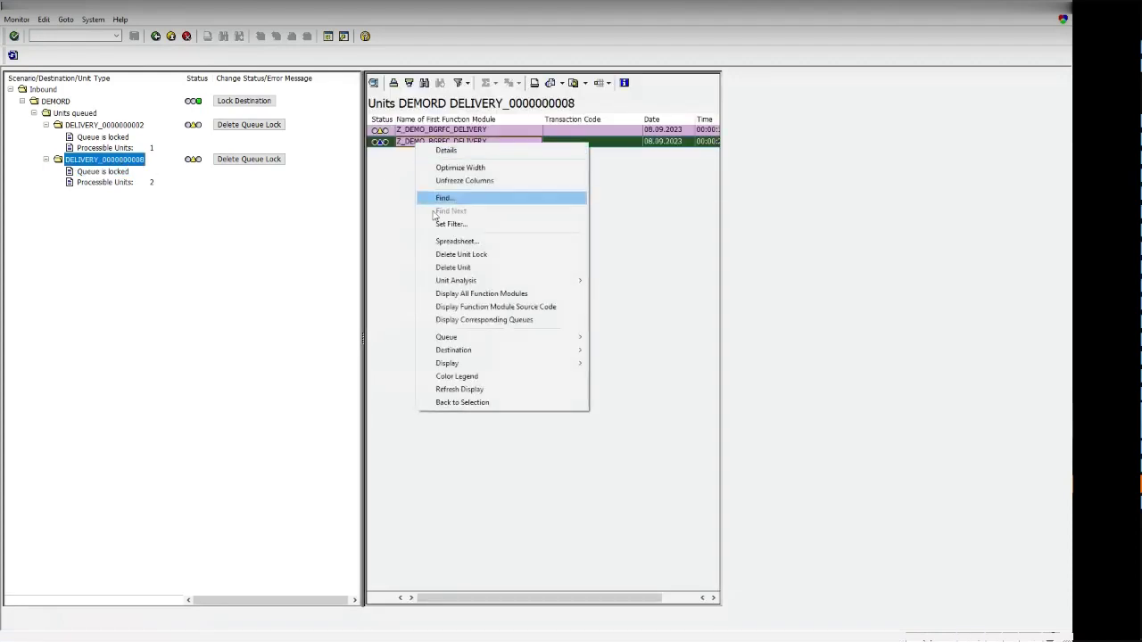
{"action": "left_click", "coordinate": [446, 269]}
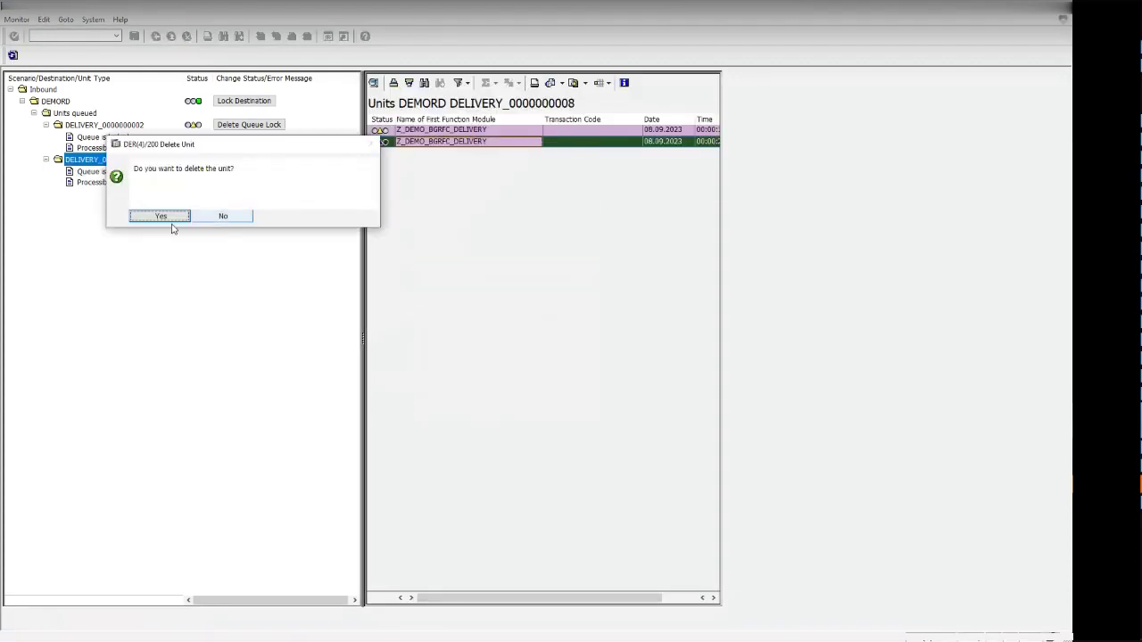
{"action": "left_click", "coordinate": [139, 218]}
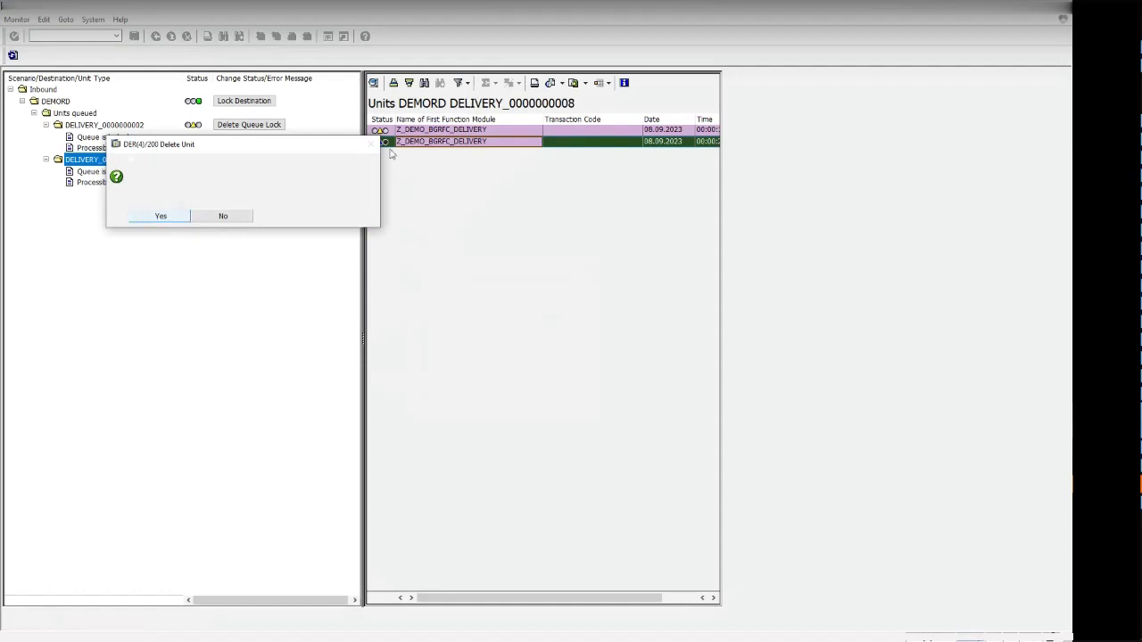
{"action": "right_click", "coordinate": [407, 134]}
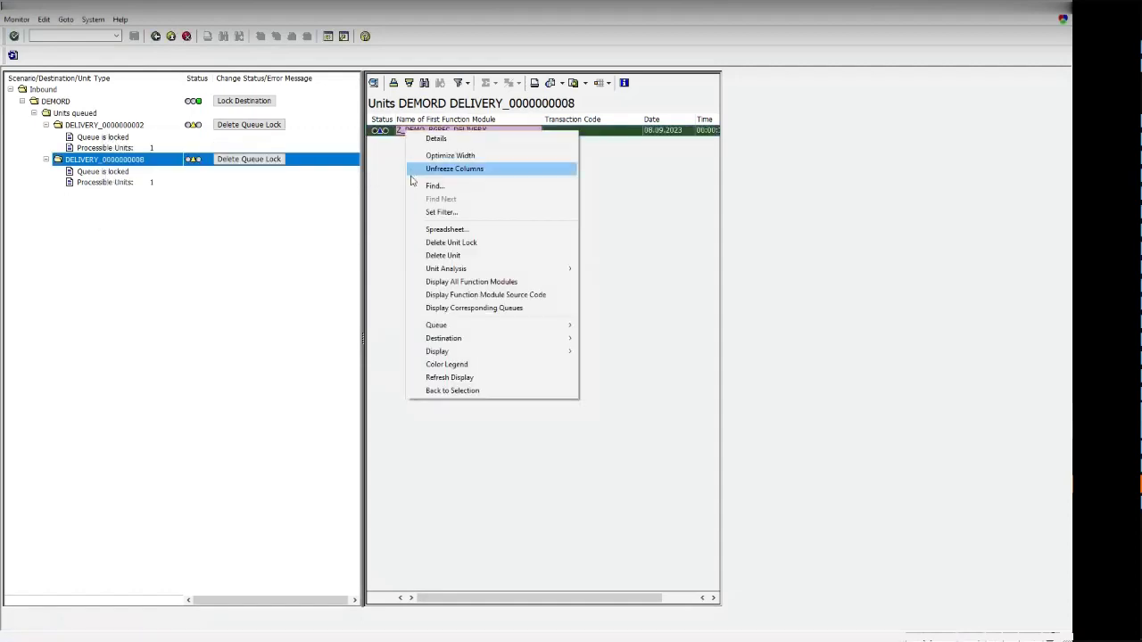
{"action": "left_click", "coordinate": [437, 255]}
{"action": "left_click", "coordinate": [157, 216]}
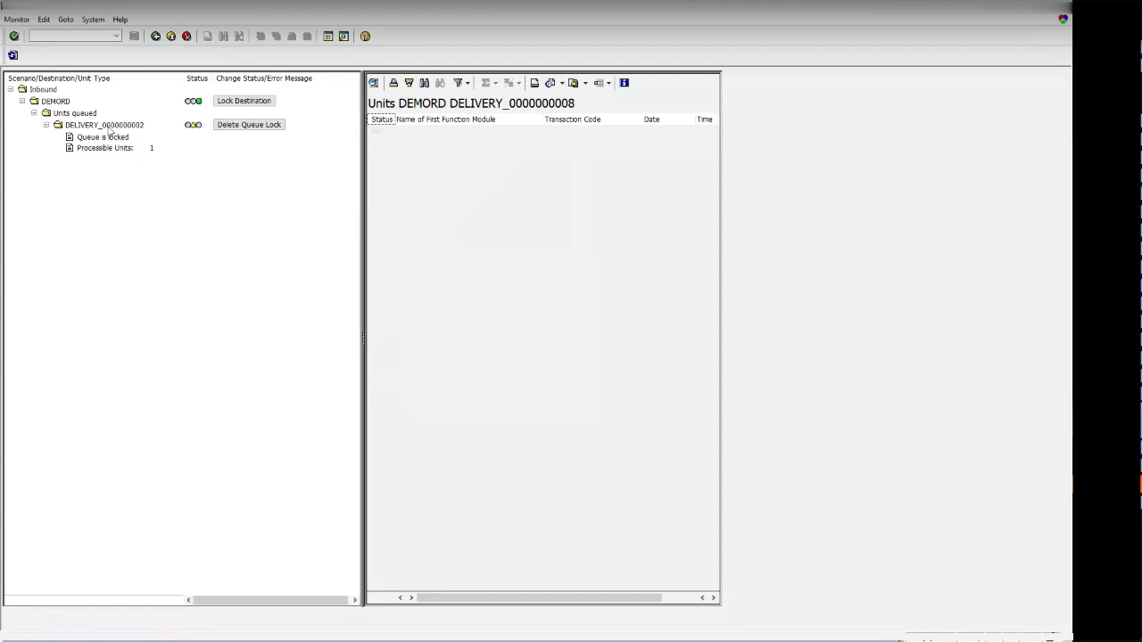
{"action": "left_click", "coordinate": [13, 56]}
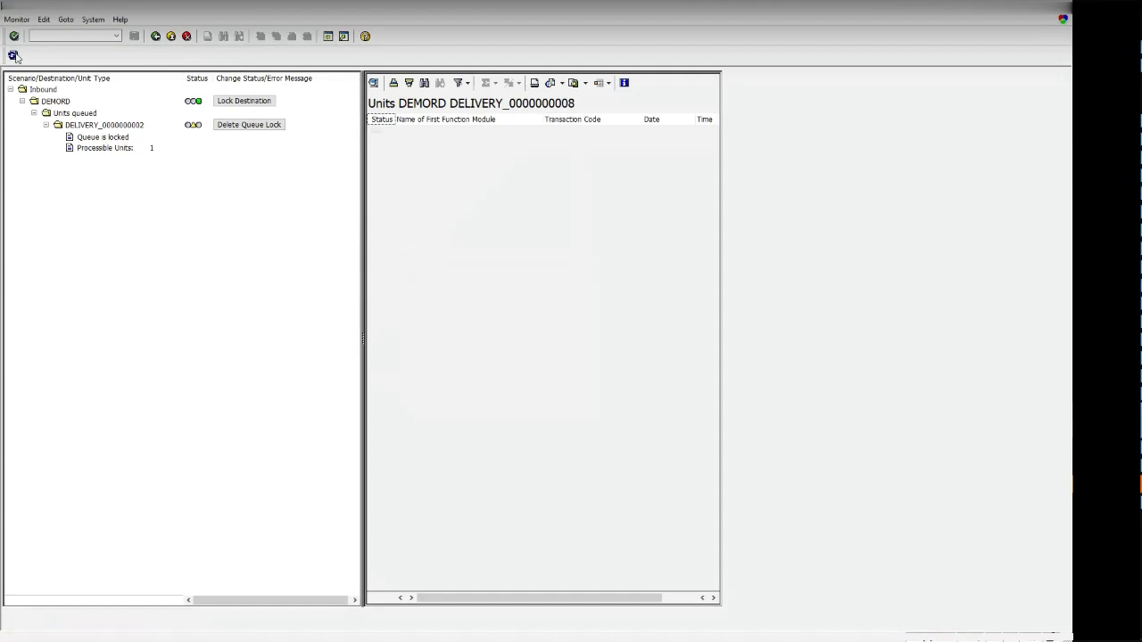
{"action": "left_click", "coordinate": [87, 131]}
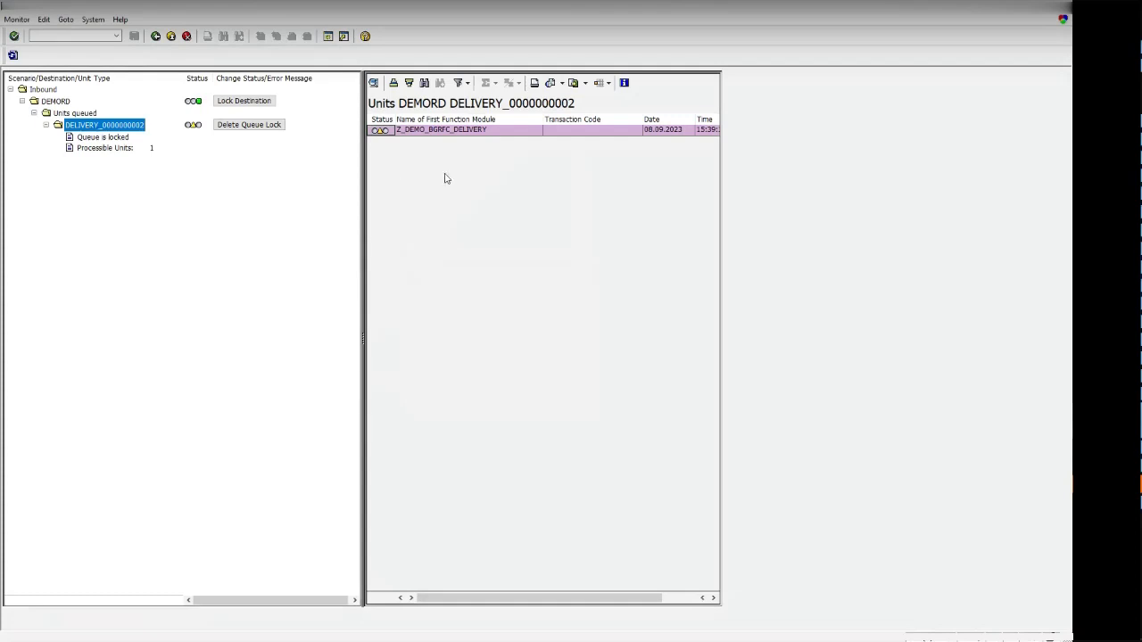
{"action": "left_click", "coordinate": [439, 133]}
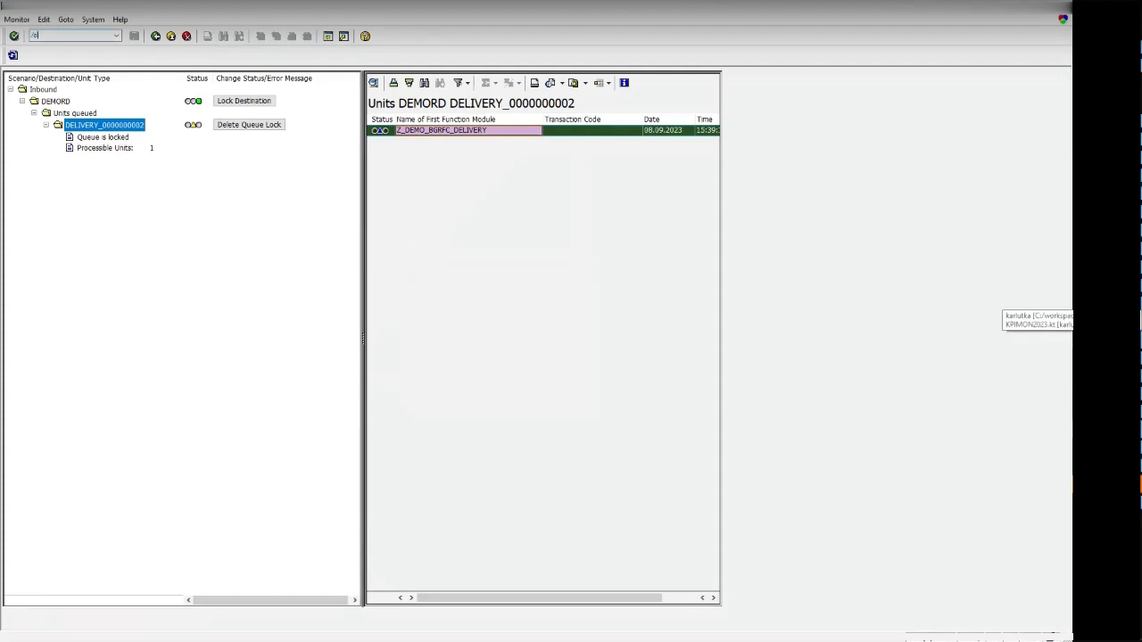
Open the Function Builder in a new session and display the source code of function module Z_DEMO_BGRFC_ORDER.
{"action": "key", "text": "Return"}
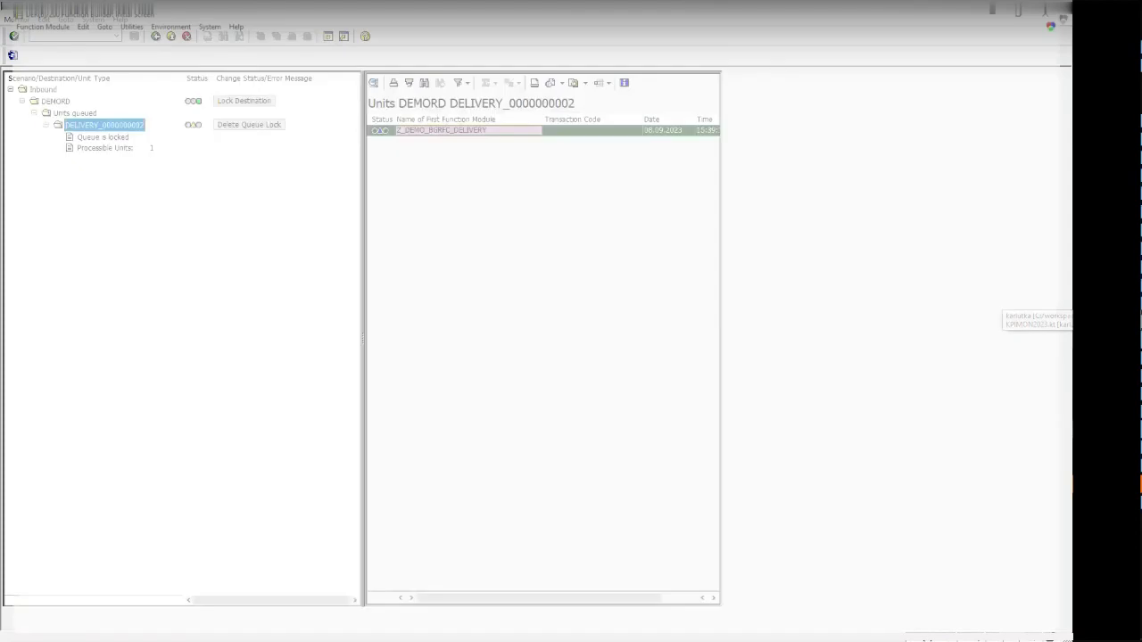
{"action": "key", "text": "Down"}
{"action": "key", "text": "Return"}
{"action": "key", "text": "BackSpace"}
{"action": "key", "text": "BackSpace"}
{"action": "key", "text": "BackSpace"}
{"action": "key", "text": "BackSpace"}
{"action": "key", "text": "BackSpace"}
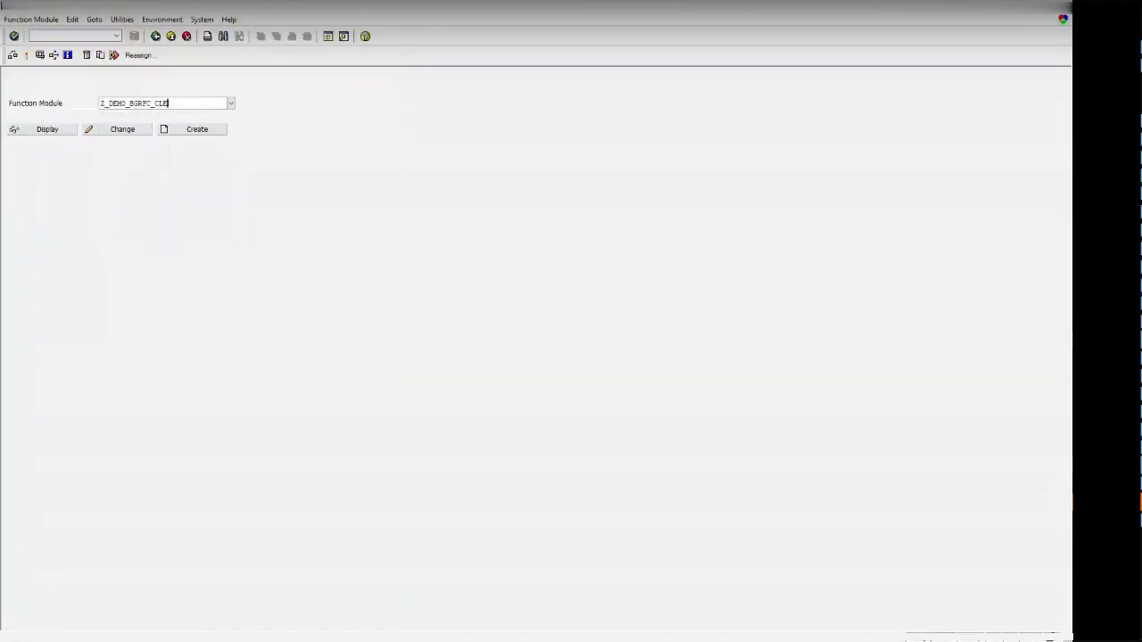
{"action": "type", "text": "ORDER"}
{"action": "key", "text": "F7"}
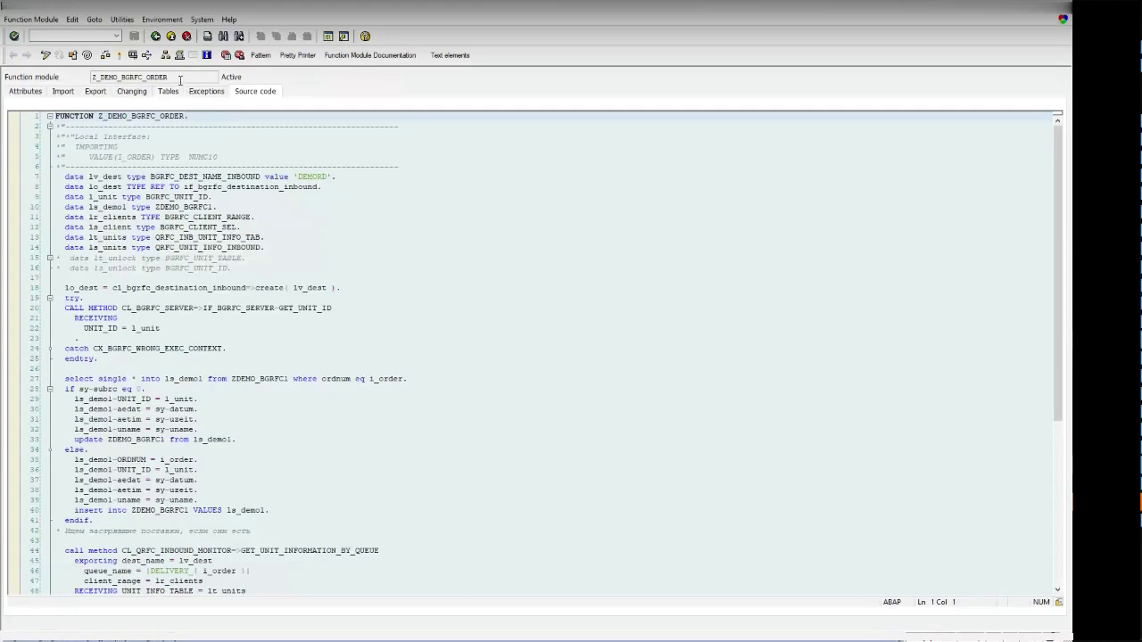
Highlight the function module name Z_DEMO_BGRFC_ORDER and point out its I_ORDER import parameter in the code.
{"action": "double_click", "coordinate": [168, 76]}
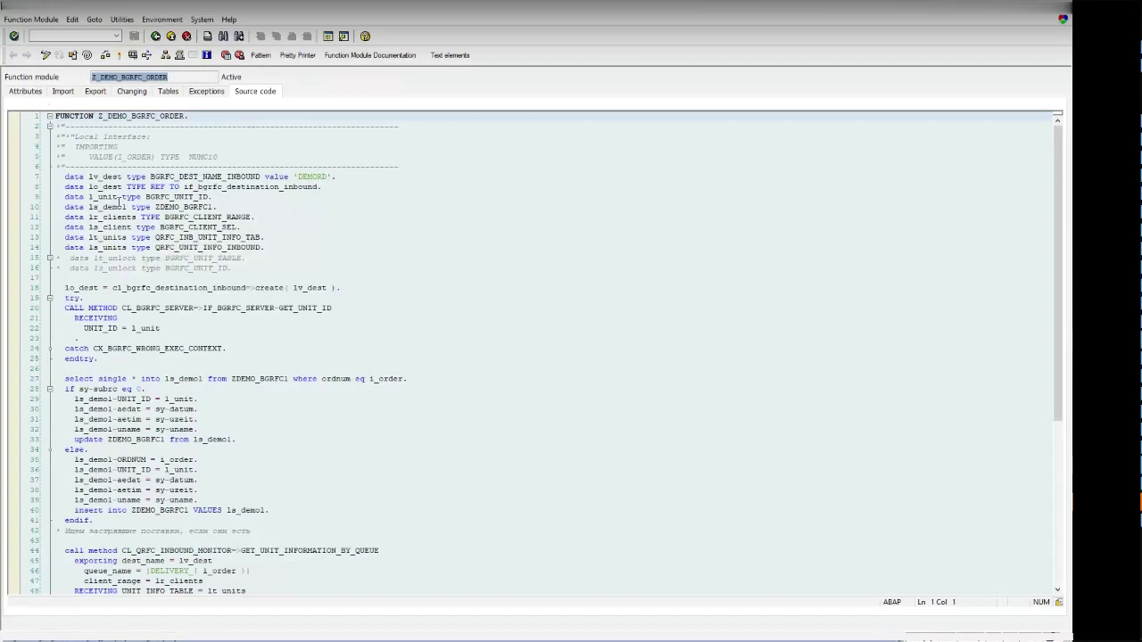
{"action": "left_click", "coordinate": [141, 156]}
{"action": "left_click_drag", "start_coordinate": [174, 77], "coordinate": [99, 77]}
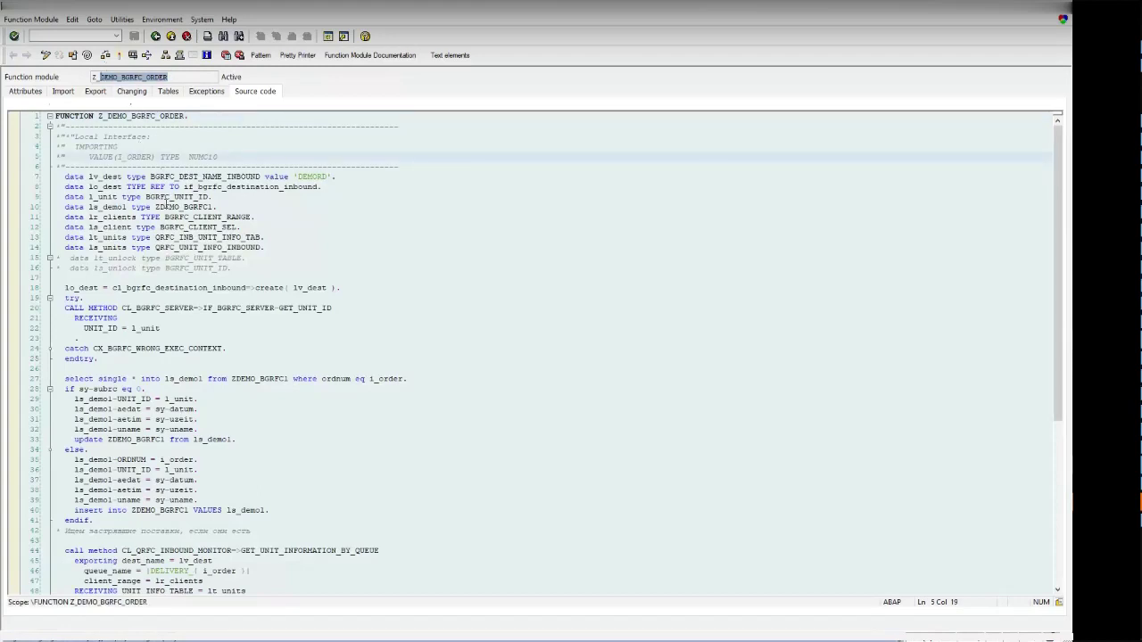
Display the source code of function module Z_DEMO_BGRFC_DELIVERY, and return to the initial Function Builder screen.
{"action": "key", "text": "F3"}
{"action": "key", "text": "ctrl+Left"}
{"action": "key", "text": "shift+End"}
{"action": "type", "text": "DBLI"}
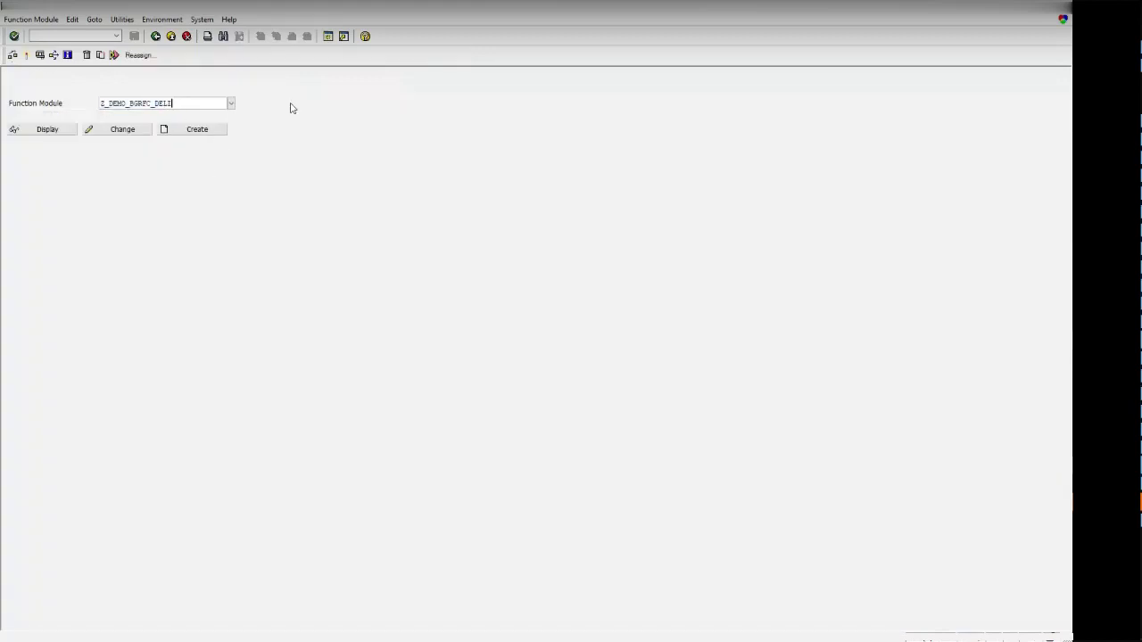
{"action": "type", "text": "VERY"}
{"action": "key", "text": "Return"}
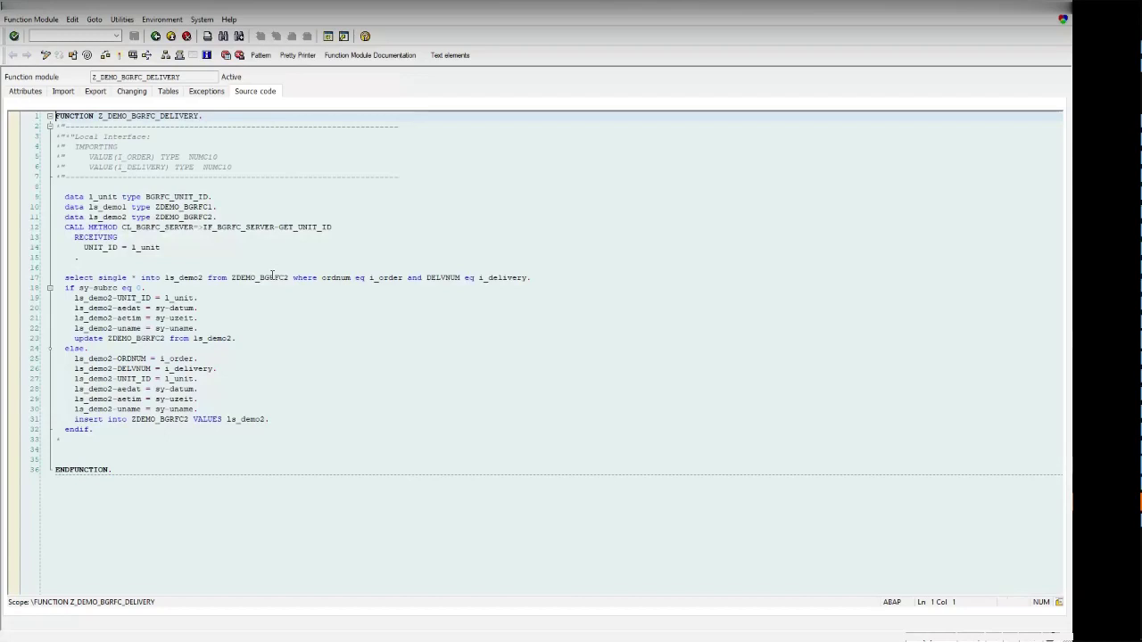
{"action": "key", "text": "F3"}
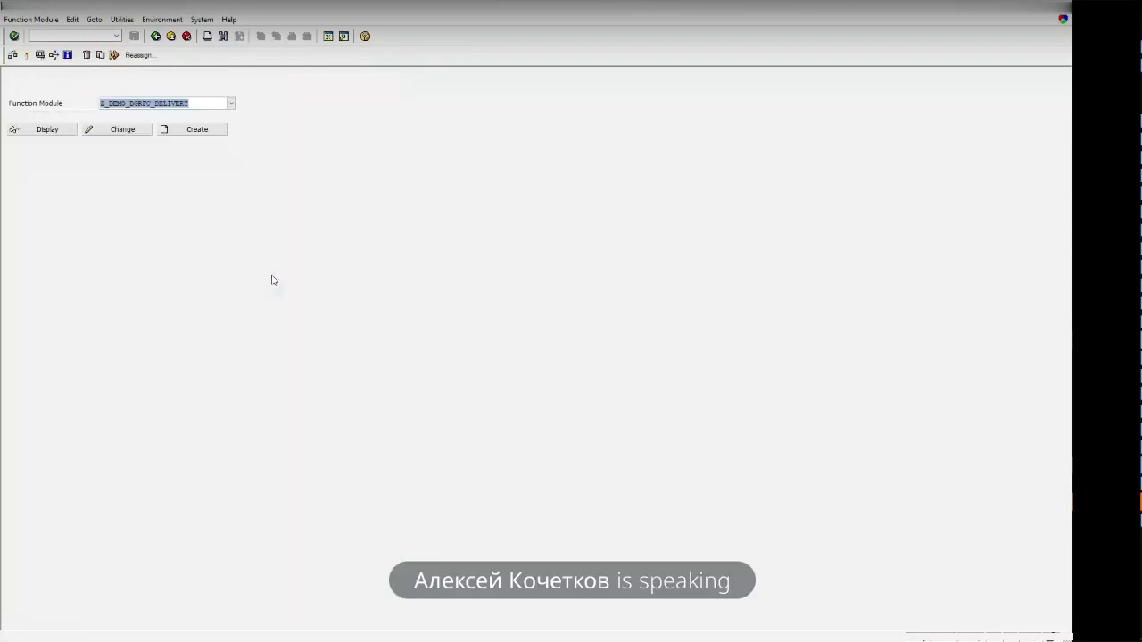
Switch to the bgRFC monitor, review the Unit Analysis options for the Z_DEMO_BGRFC_DELIVERY unit, check its status and widen the unit list.
{"action": "key", "text": "alt+Tab"}
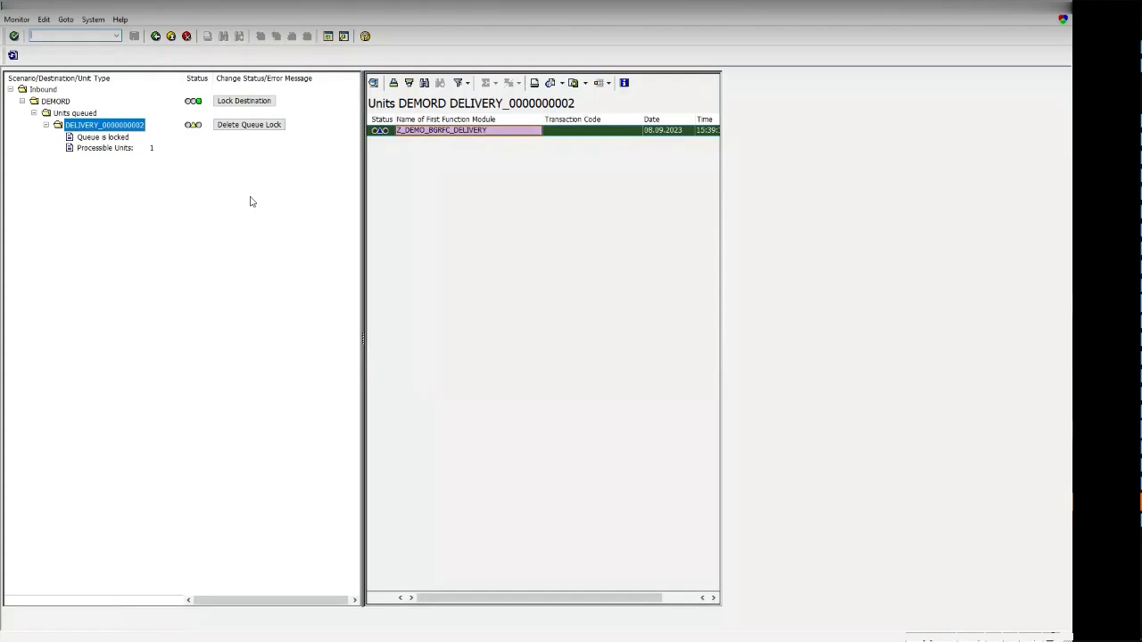
{"action": "right_click", "coordinate": [470, 133]}
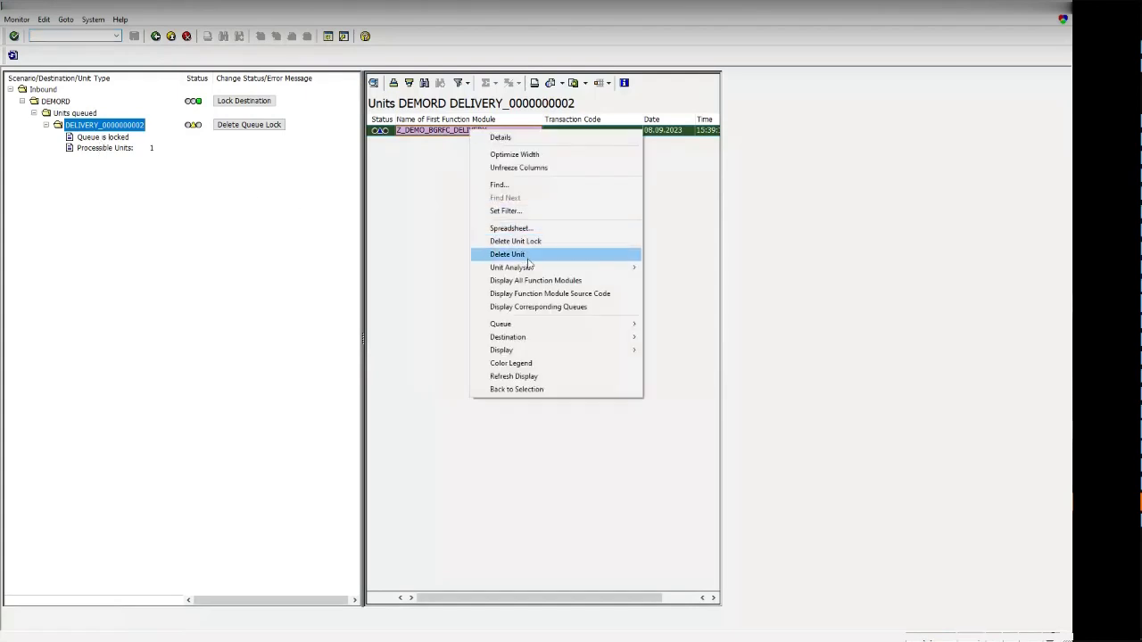
{"action": "mouse_move", "coordinate": [533, 268]}
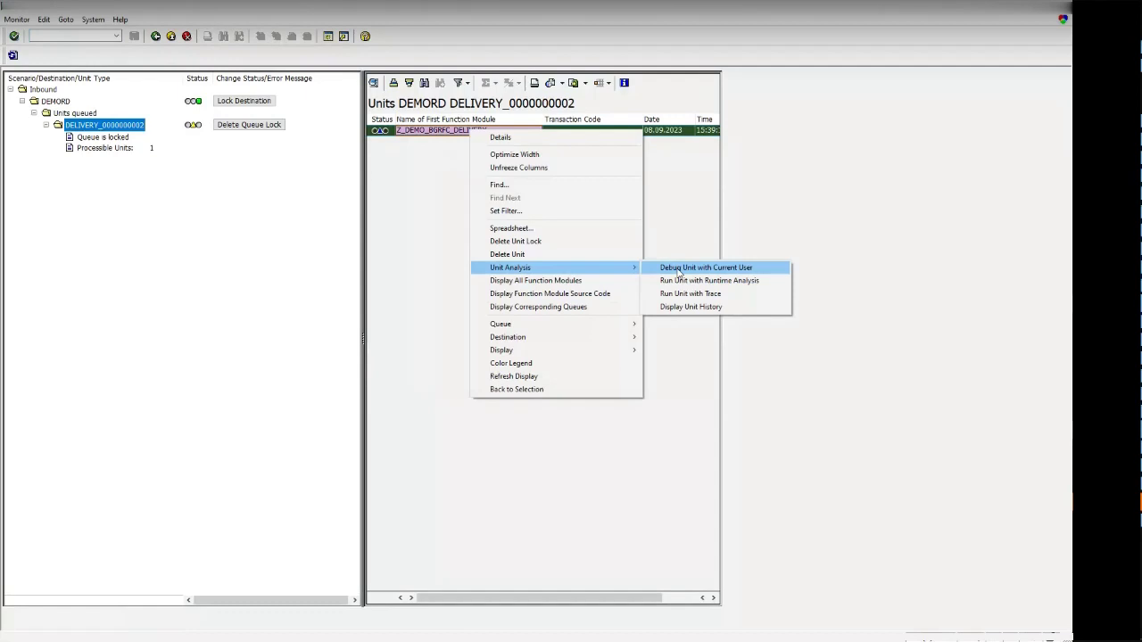
{"action": "left_click", "coordinate": [372, 142]}
{"action": "left_click", "coordinate": [386, 131]}
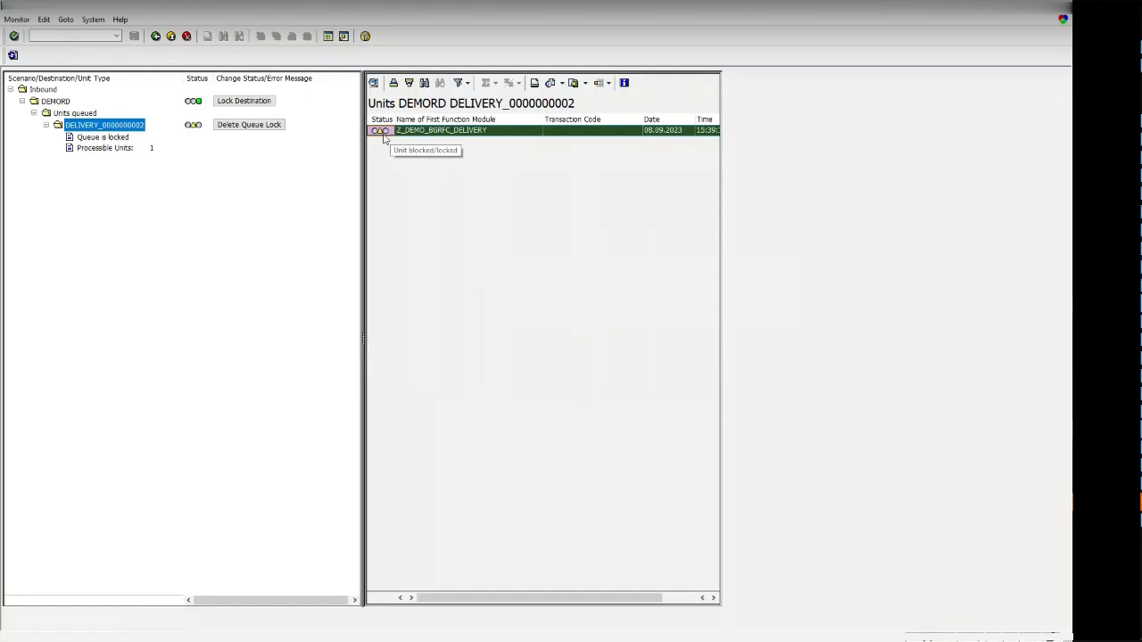
{"action": "left_click_drag", "start_coordinate": [363, 160], "coordinate": [308, 150]}
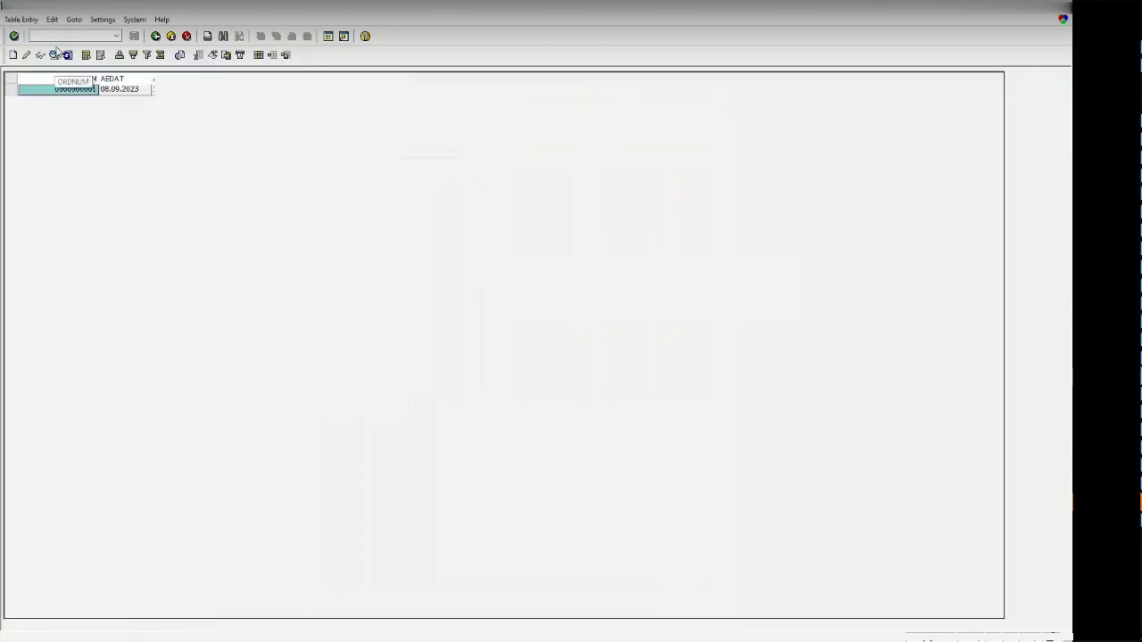
Refresh the order and delivery table entries in the Data Browser and mark the delivery rows for order 8 onwards.
{"action": "left_click", "coordinate": [67, 55]}
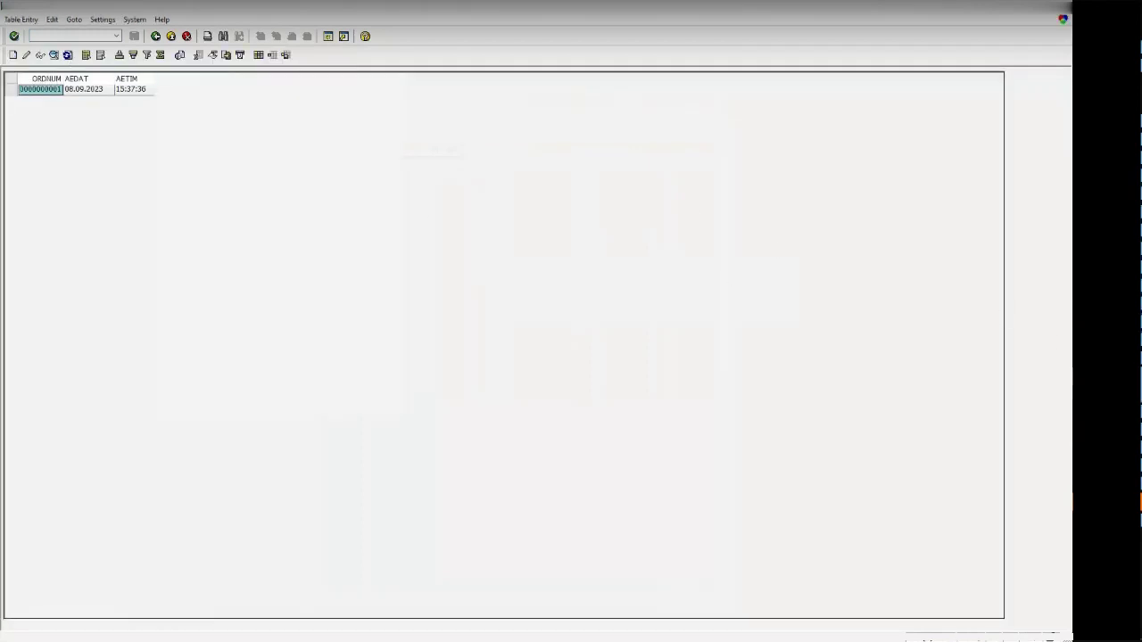
{"action": "left_click", "coordinate": [67, 55]}
{"action": "left_click_drag", "start_coordinate": [11, 100], "coordinate": [45, 446]}
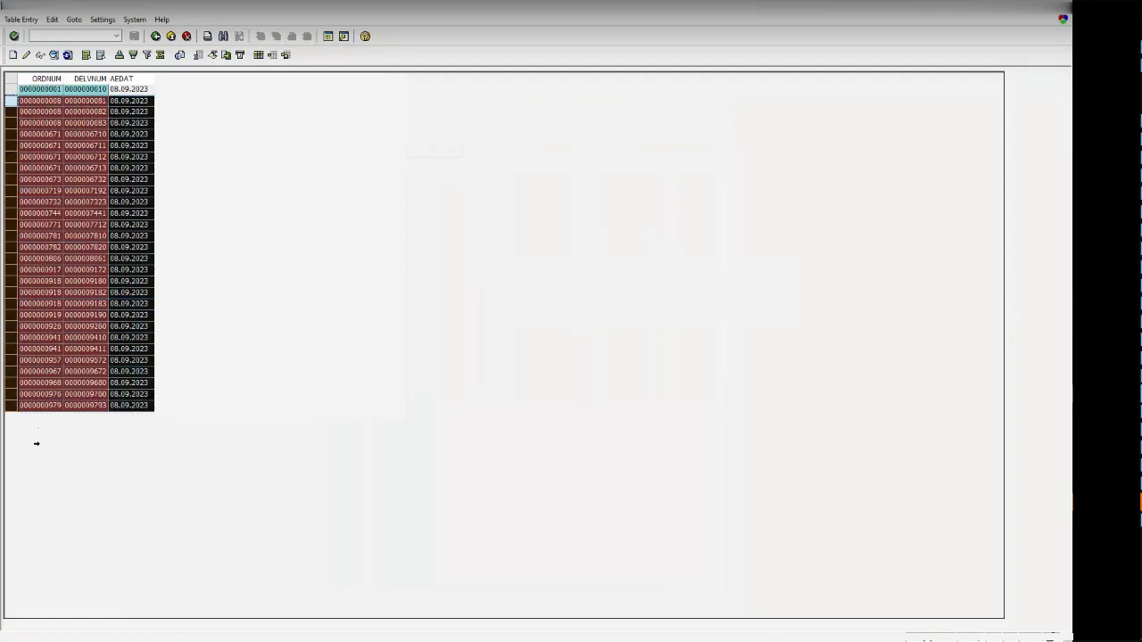
{"action": "left_click", "coordinate": [59, 92]}
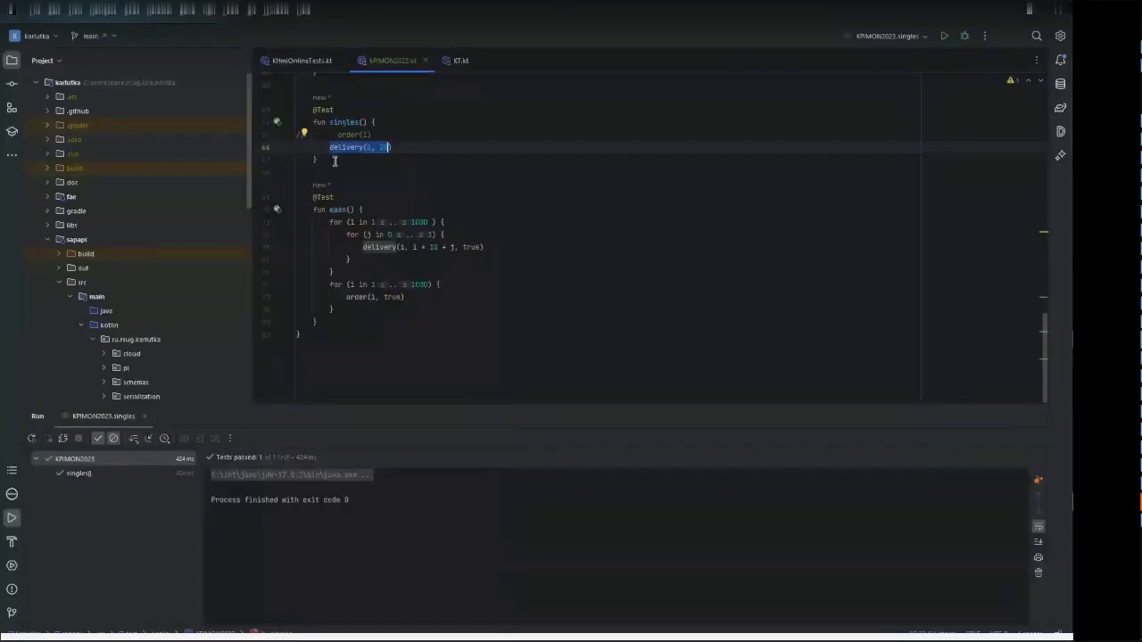
In the Kotlin singles() test, comment out delivery(2, 20), activate the order call as order(2), and run the test.
{"action": "left_click", "coordinate": [339, 136]}
{"action": "key", "text": "ctrl+slash"}
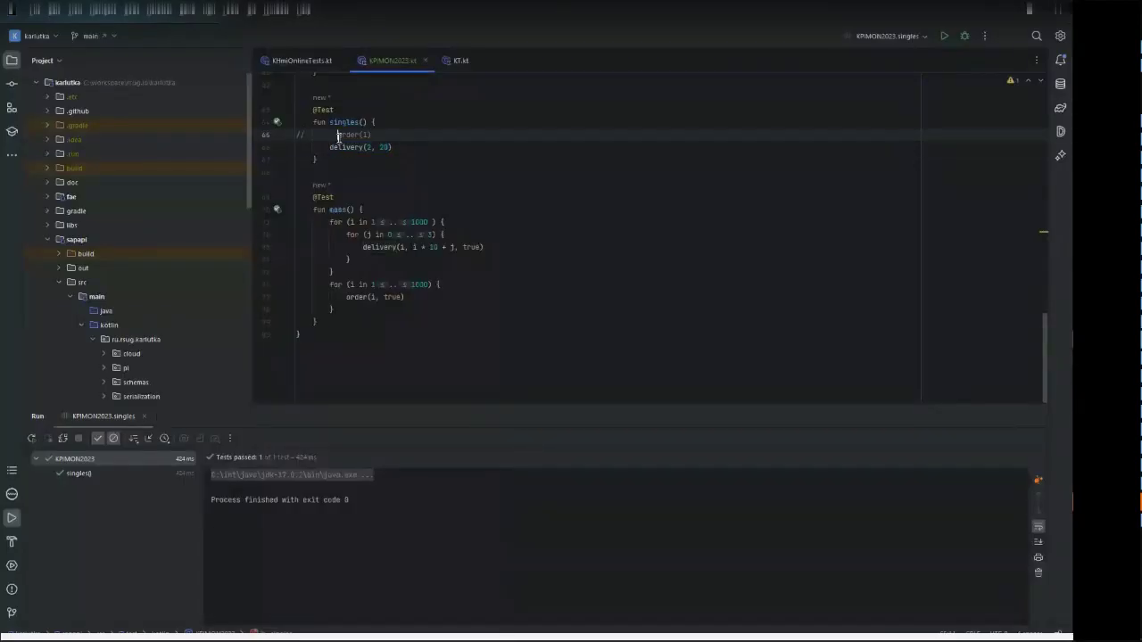
{"action": "key", "text": "ctrl+slash"}
{"action": "key", "text": "ctrl+slash"}
{"action": "key", "text": "Up"}
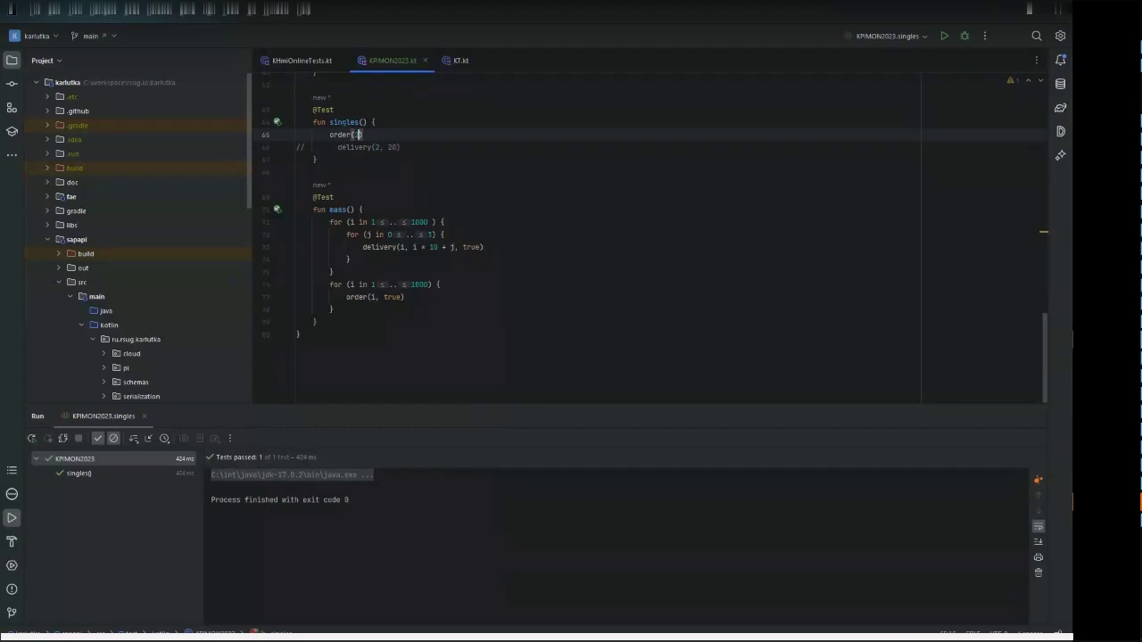
{"action": "left_click", "coordinate": [275, 128]}
{"action": "left_click", "coordinate": [284, 129]}
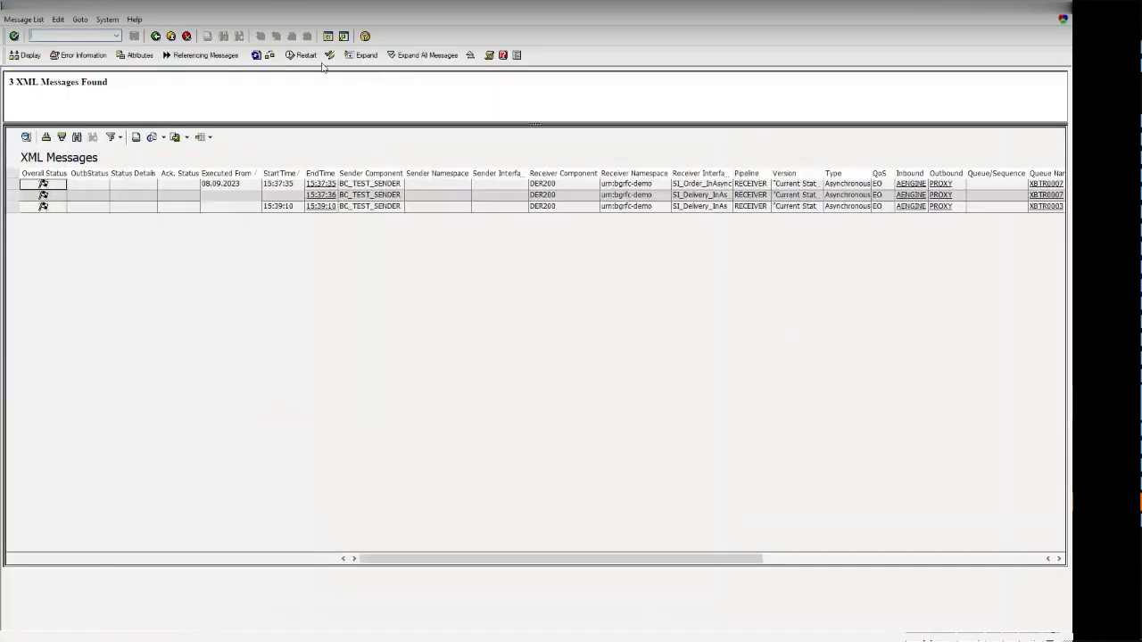
Refresh the XML message list, select the newest SI_Order_InAsync message, and refresh the inbound bgRFC monitor.
{"action": "left_click", "coordinate": [256, 55]}
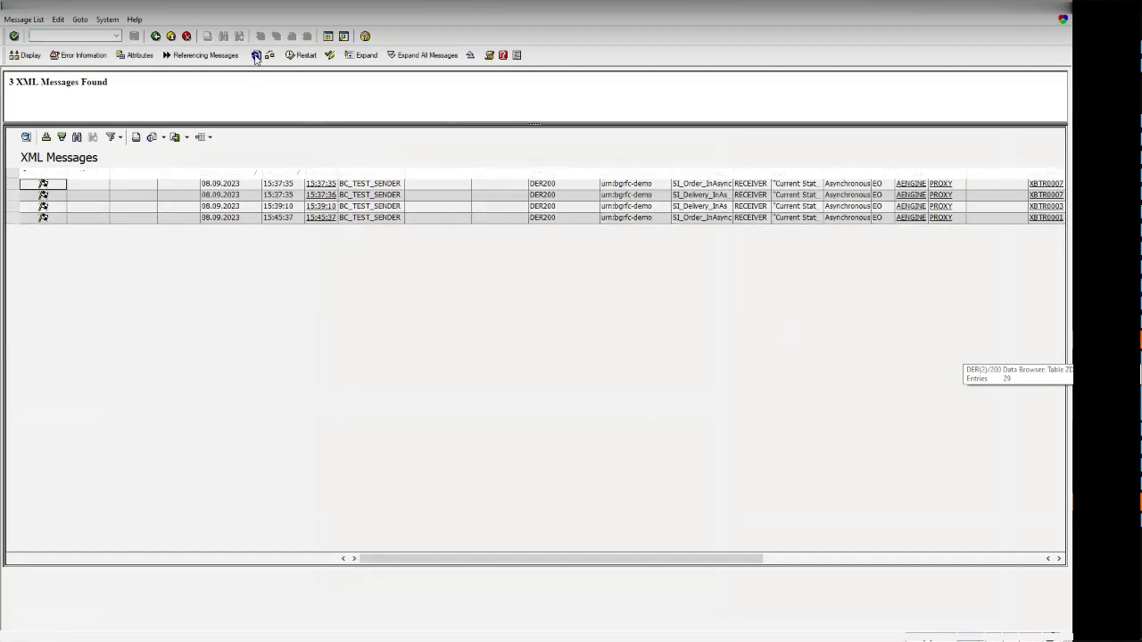
{"action": "left_click", "coordinate": [370, 219]}
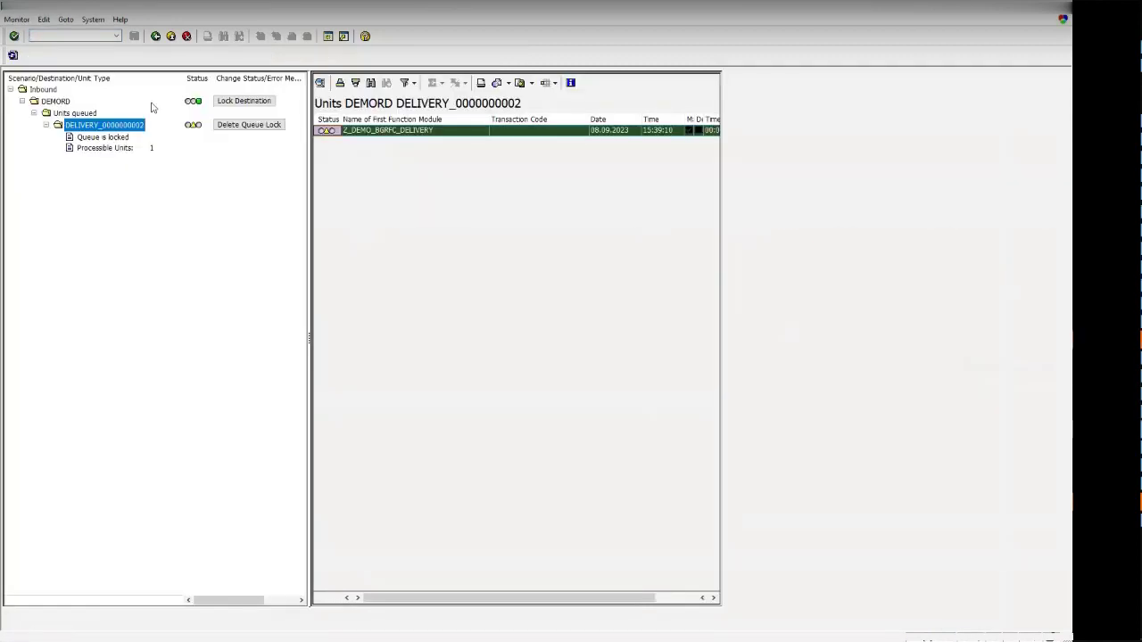
{"action": "left_click", "coordinate": [12, 54]}
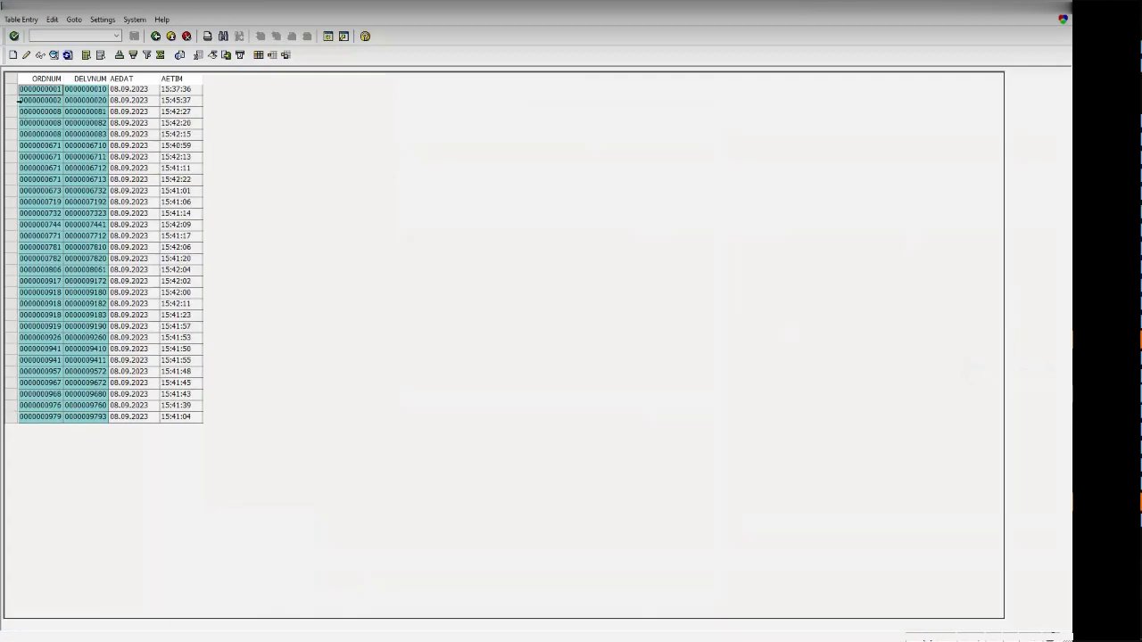
Mark the row for order 2, delivery 20 in the delivery table, and check the order table entries.
{"action": "left_click", "coordinate": [12, 101]}
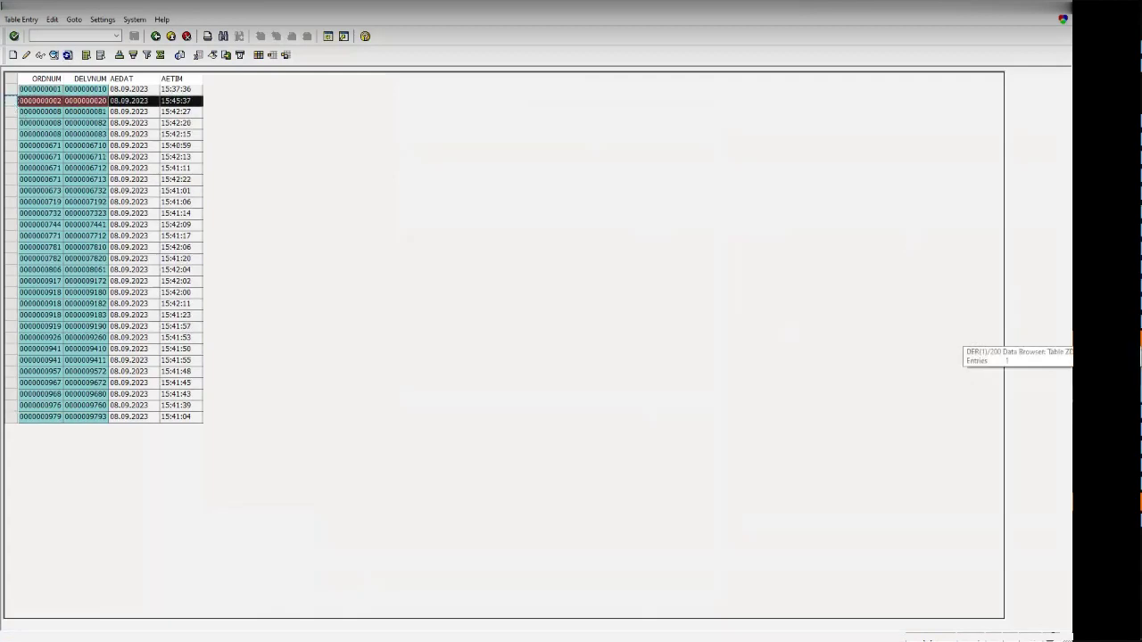
{"action": "left_click", "coordinate": [1106, 355]}
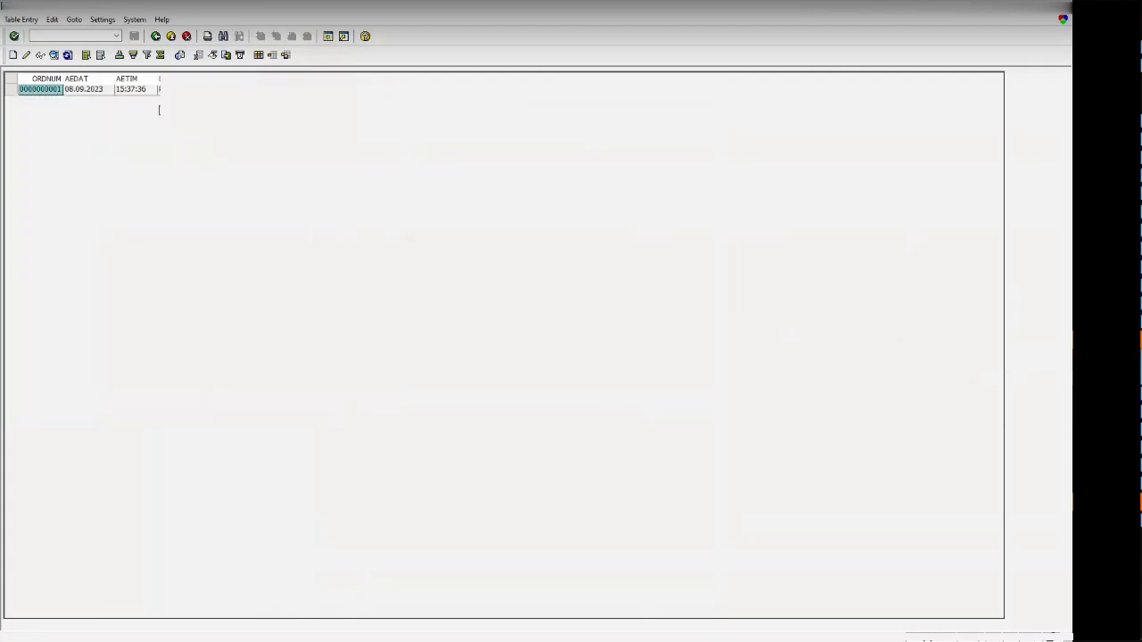
{"action": "left_click", "coordinate": [146, 102]}
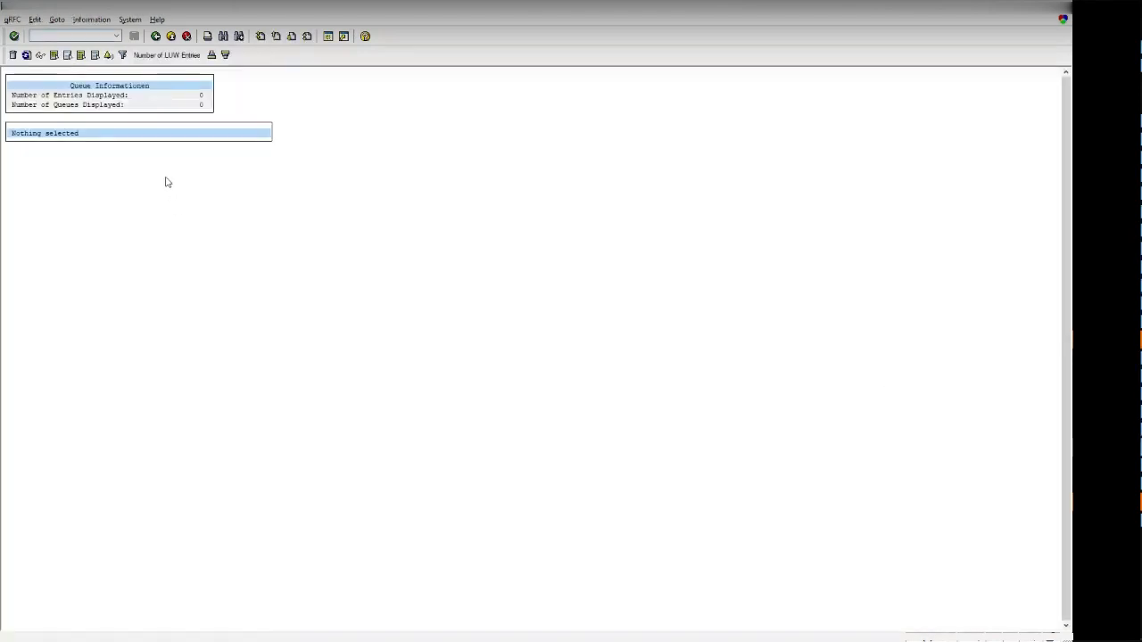
Leave the qRFC queue display, start transaction SPROXY and open the service interface SI_Order_InAsync under urn:bgrfc-demo.
{"action": "key", "text": "F3"}
{"action": "key", "text": "F3"}
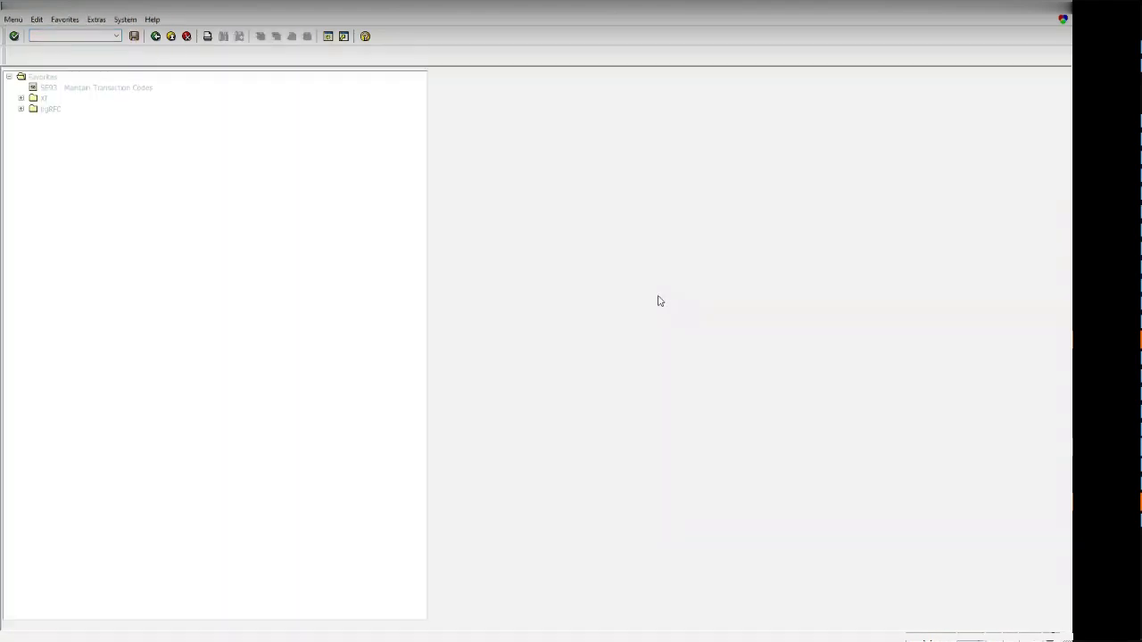
{"action": "type", "text": "sproxy"}
{"action": "key", "text": "Return"}
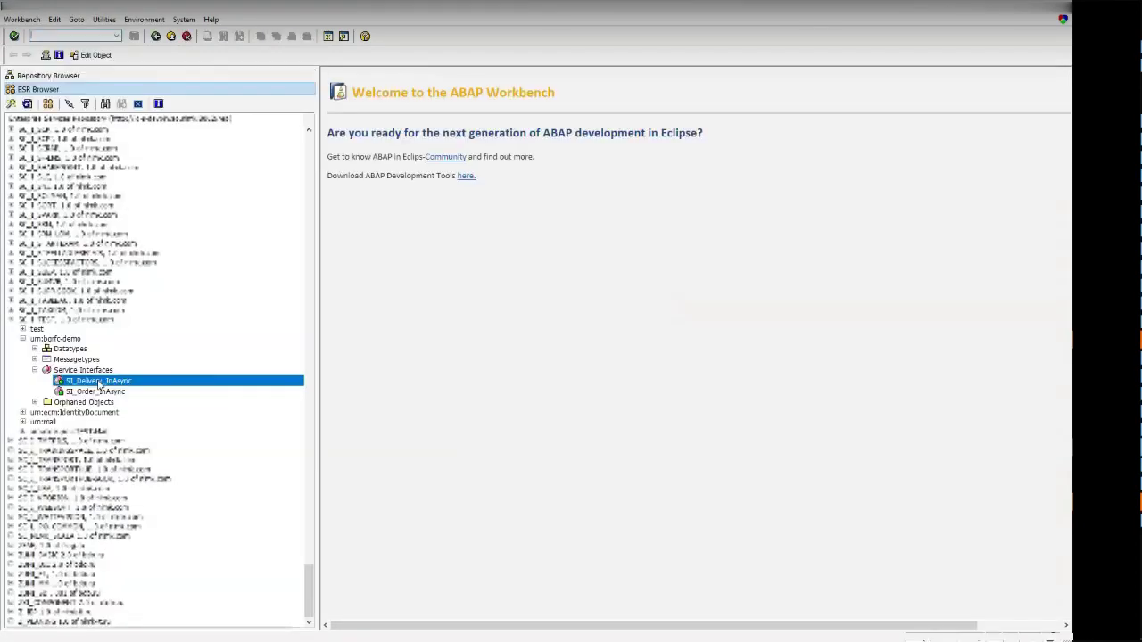
{"action": "double_click", "coordinate": [93, 392]}
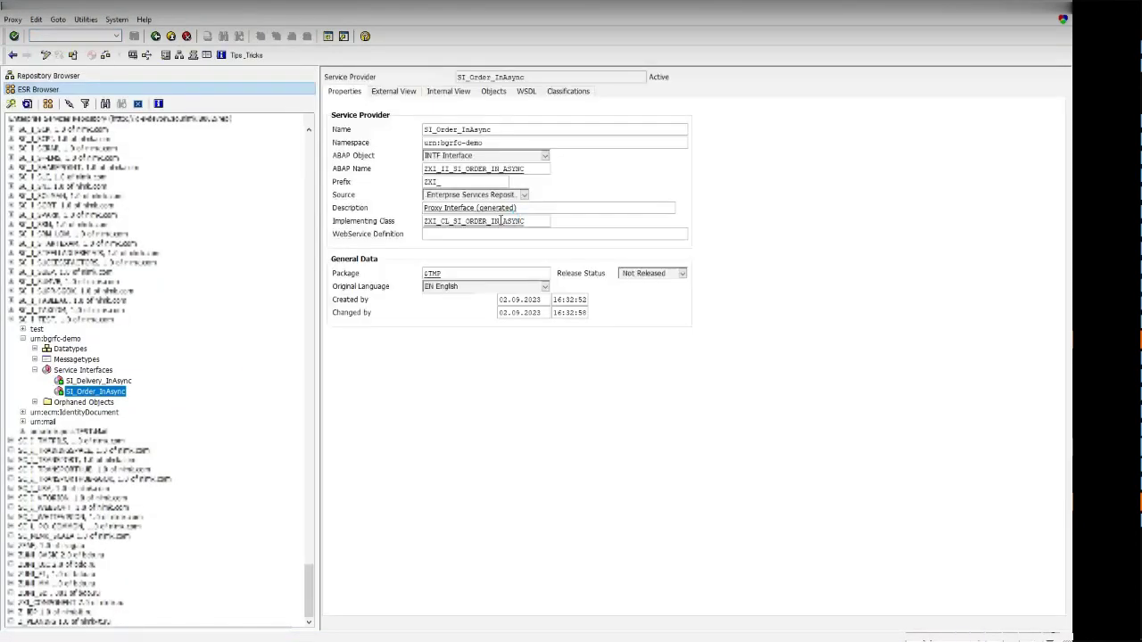
Open implementing class ZXI_CL_SI_ORDER_IN_ASYNC and display the source code of its SI_ORDER_IN_ASYNC method.
{"action": "double_click", "coordinate": [501, 220]}
{"action": "double_click", "coordinate": [453, 146]}
{"action": "double_click", "coordinate": [452, 142]}
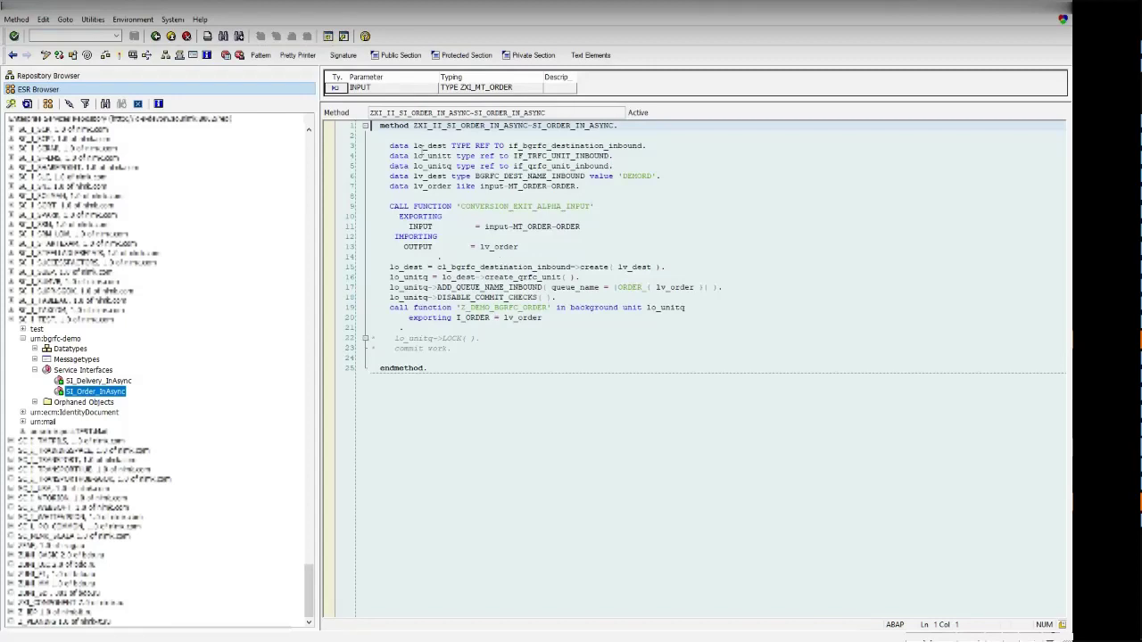
Highlight the whole method body and the CONVERSION_EXIT_ALPHA_INPUT call that converts the order number.
{"action": "left_click_drag", "start_coordinate": [390, 146], "coordinate": [511, 367]}
{"action": "left_click", "coordinate": [510, 354]}
{"action": "left_click_drag", "start_coordinate": [390, 206], "coordinate": [551, 250]}
{"action": "left_click", "coordinate": [568, 238]}
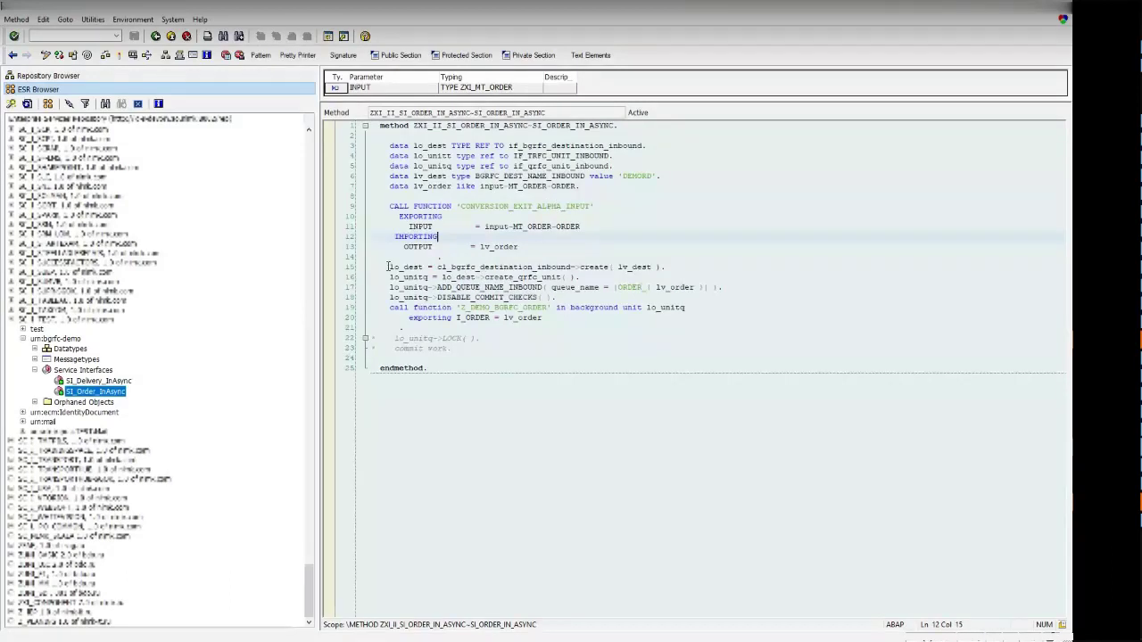
Examine the creation and declaration of lo_dest, and the line that creates lo_unitq through create_qrfc_unit.
{"action": "left_click_drag", "start_coordinate": [389, 266], "coordinate": [671, 265]}
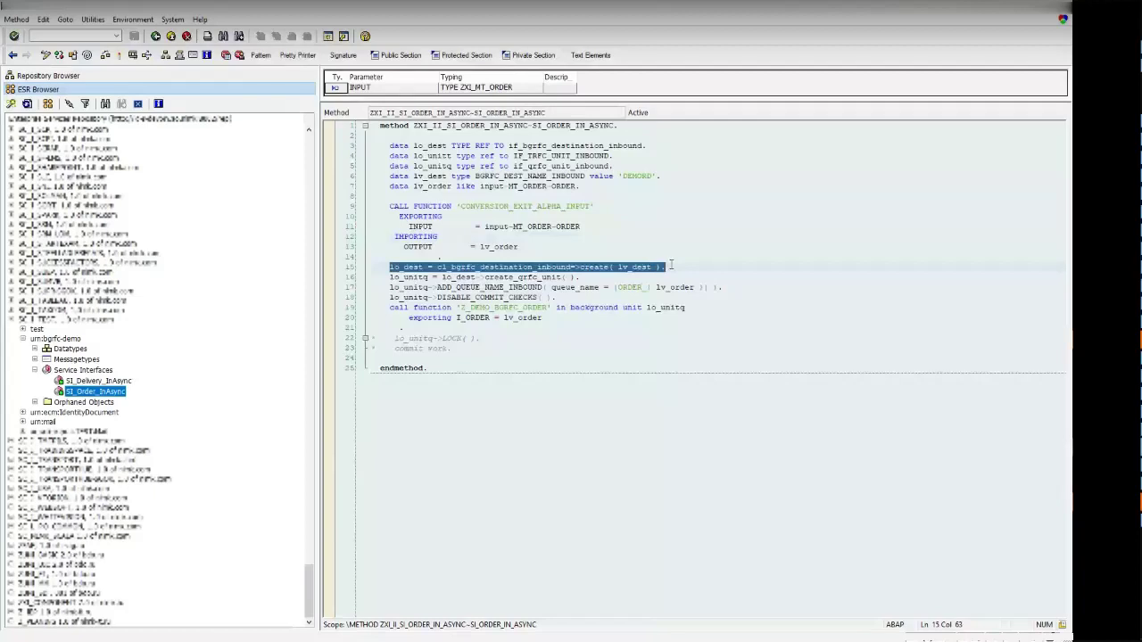
{"action": "left_click", "coordinate": [513, 145]}
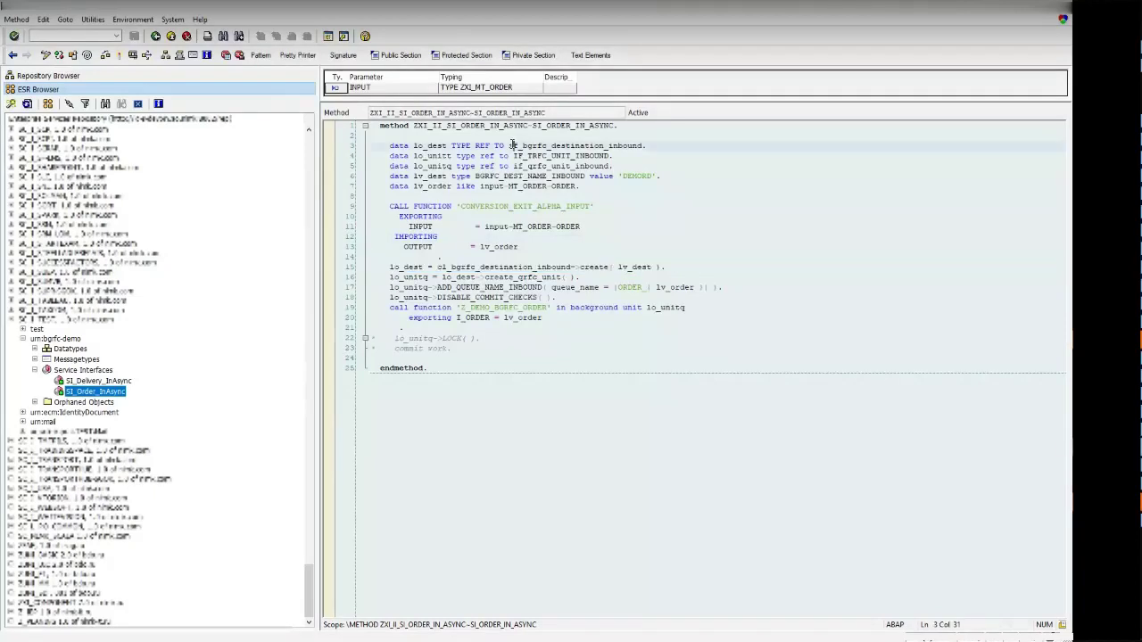
{"action": "left_click_drag", "start_coordinate": [414, 146], "coordinate": [696, 150]}
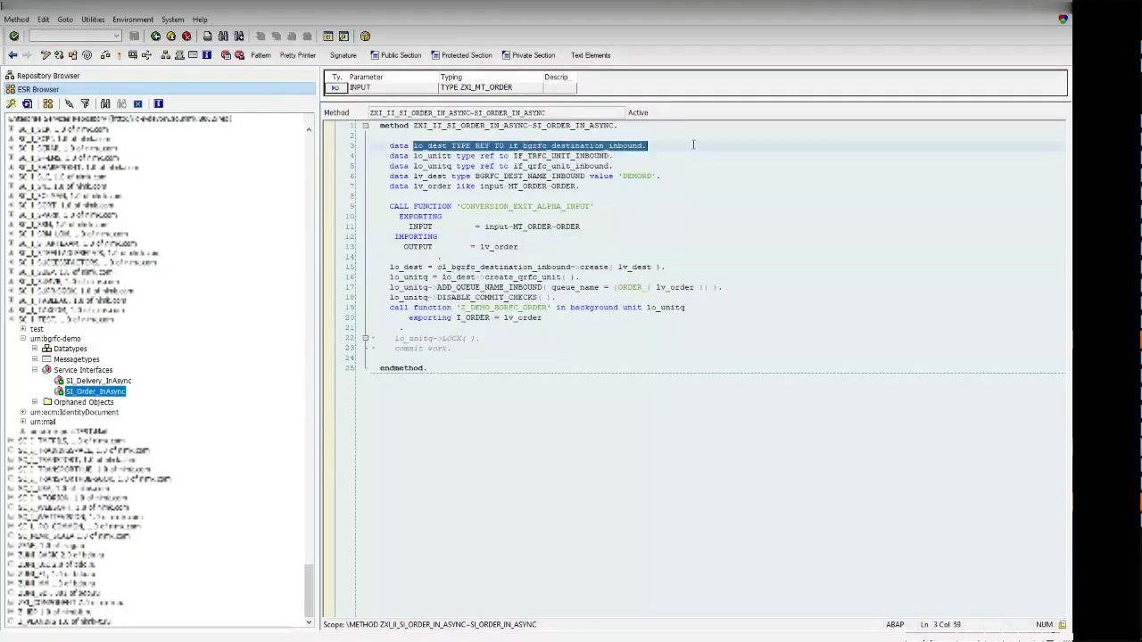
{"action": "left_click_drag", "start_coordinate": [392, 277], "coordinate": [569, 284]}
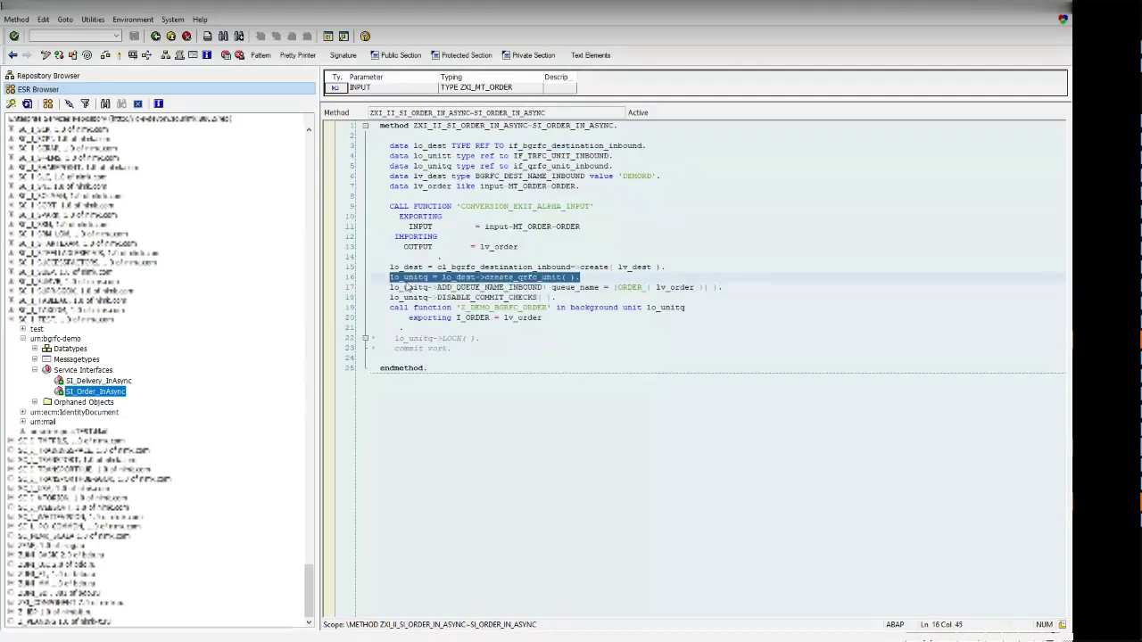
{"action": "left_click", "coordinate": [414, 278]}
{"action": "left_click_drag", "start_coordinate": [423, 278], "coordinate": [387, 280]}
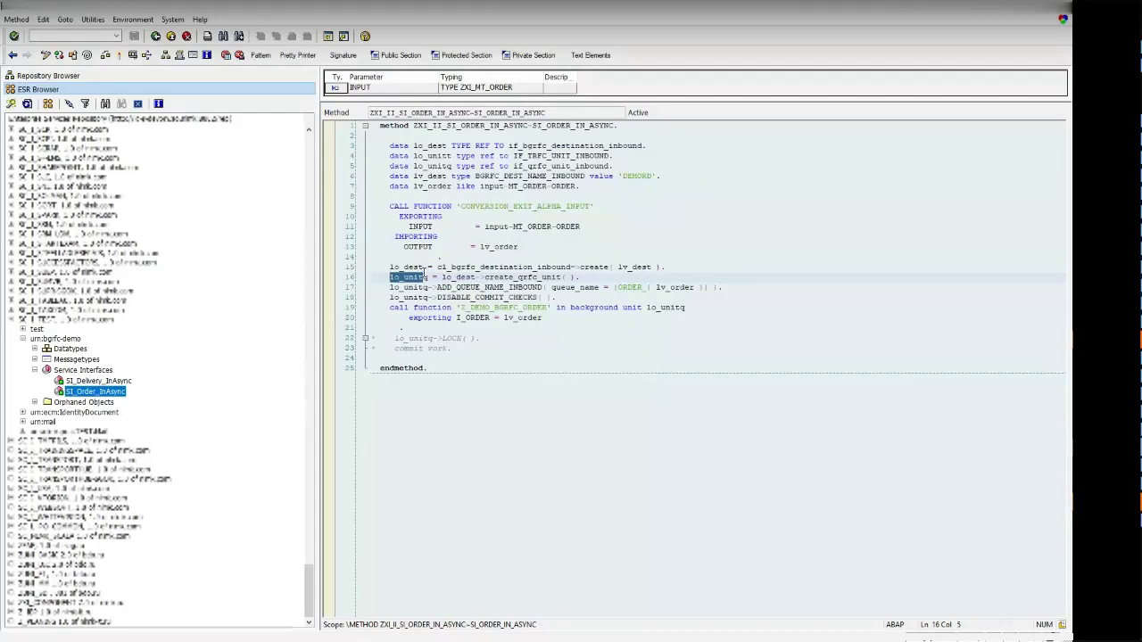
Highlight the TRFC and qrfc parts of the lo_unitt and lo_unitq declarations, and the destination value DEMORD of lv_dest.
{"action": "left_click", "coordinate": [429, 278]}
{"action": "key", "text": "BackSpace"}
{"action": "type", "text": "q"}
{"action": "left_click_drag", "start_coordinate": [423, 155], "coordinate": [453, 156]}
{"action": "left_click_drag", "start_coordinate": [612, 155], "coordinate": [549, 160]}
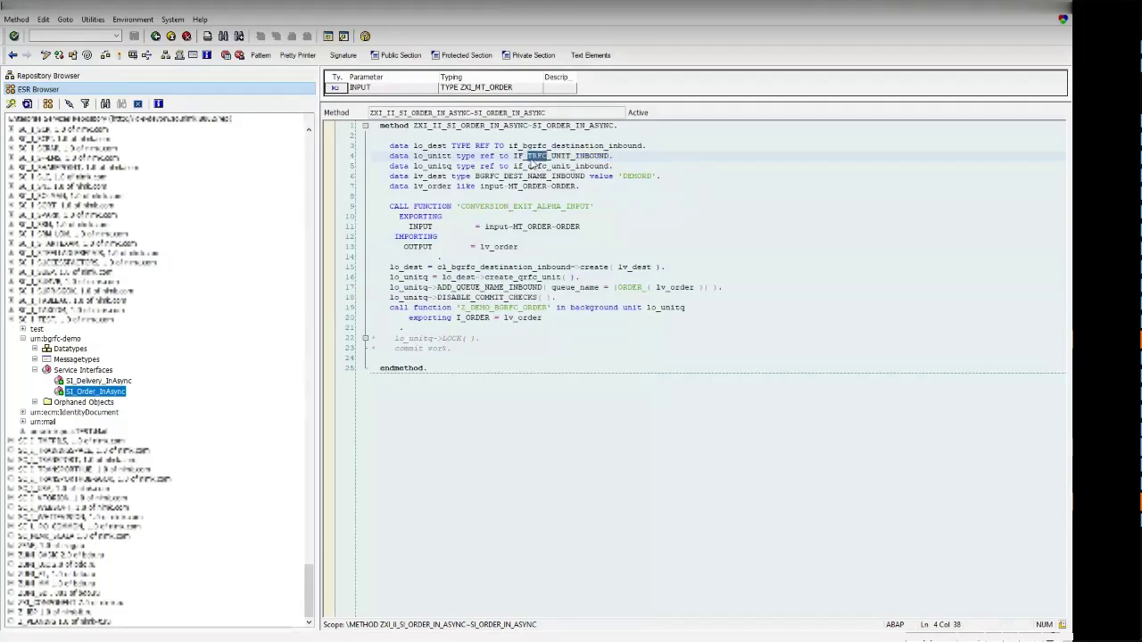
{"action": "left_click", "coordinate": [527, 166]}
{"action": "left_click", "coordinate": [448, 166]}
{"action": "left_click_drag", "start_coordinate": [528, 166], "coordinate": [548, 166]}
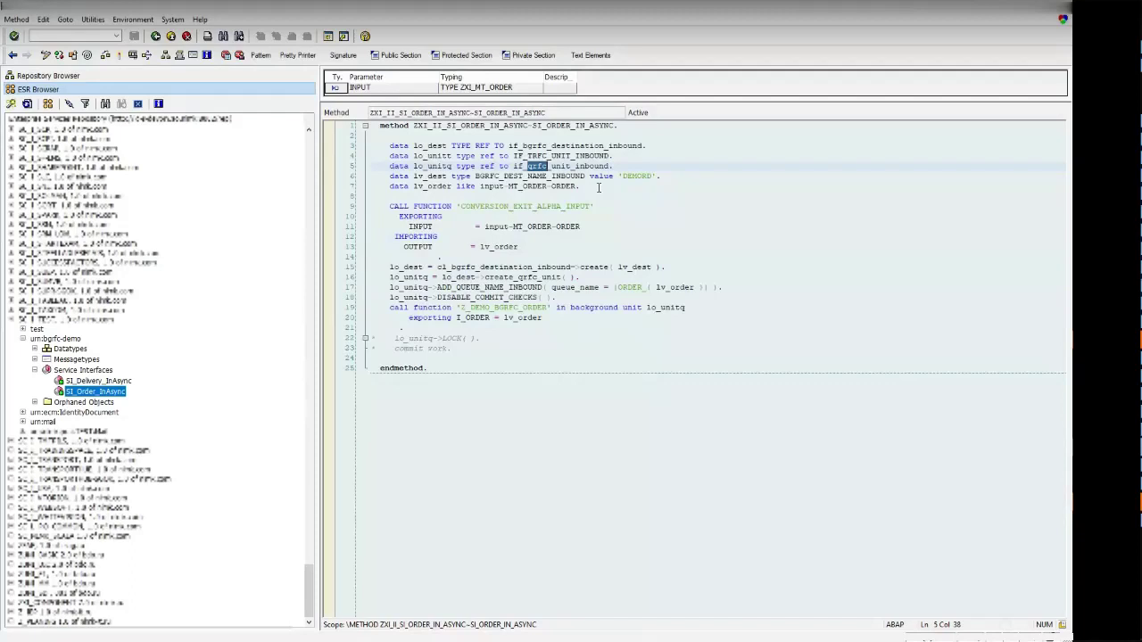
{"action": "left_click_drag", "start_coordinate": [652, 177], "coordinate": [625, 177]}
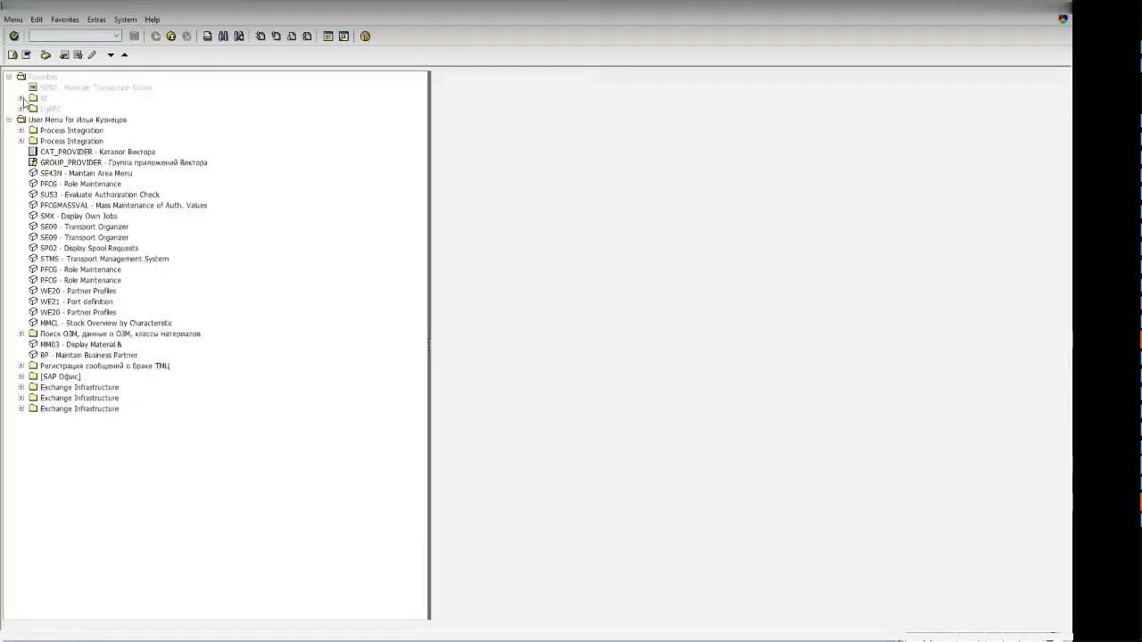
Expand the favorites folders, start SBGRFCCONF bgRFC Configuration and display the inbound destination definitions.
{"action": "left_click", "coordinate": [22, 99]}
{"action": "left_click", "coordinate": [22, 119]}
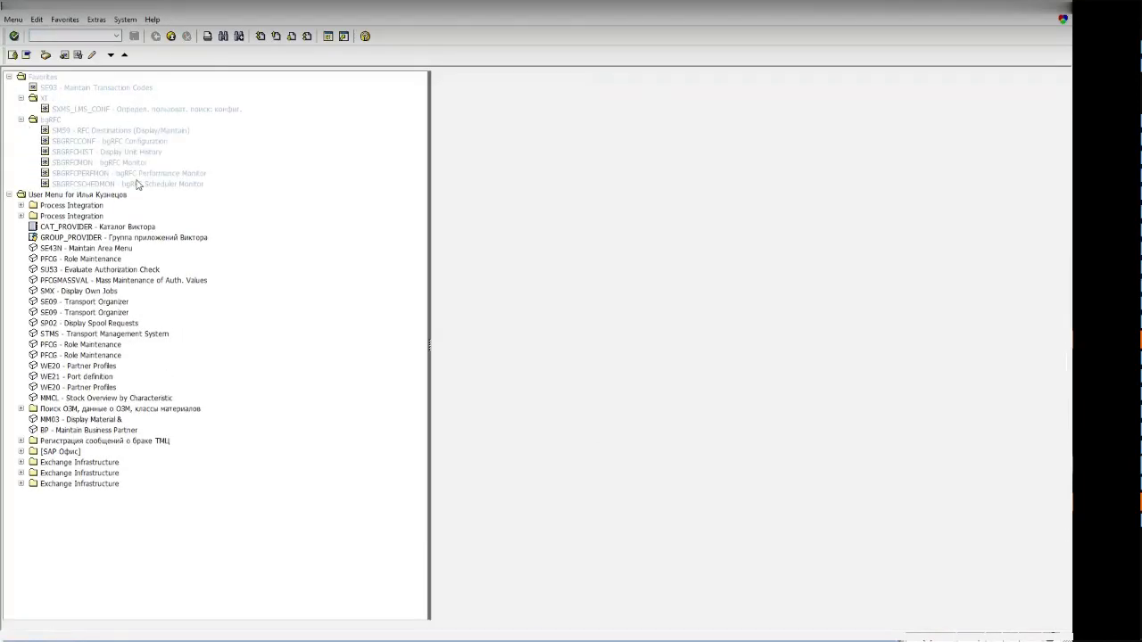
{"action": "double_click", "coordinate": [85, 143]}
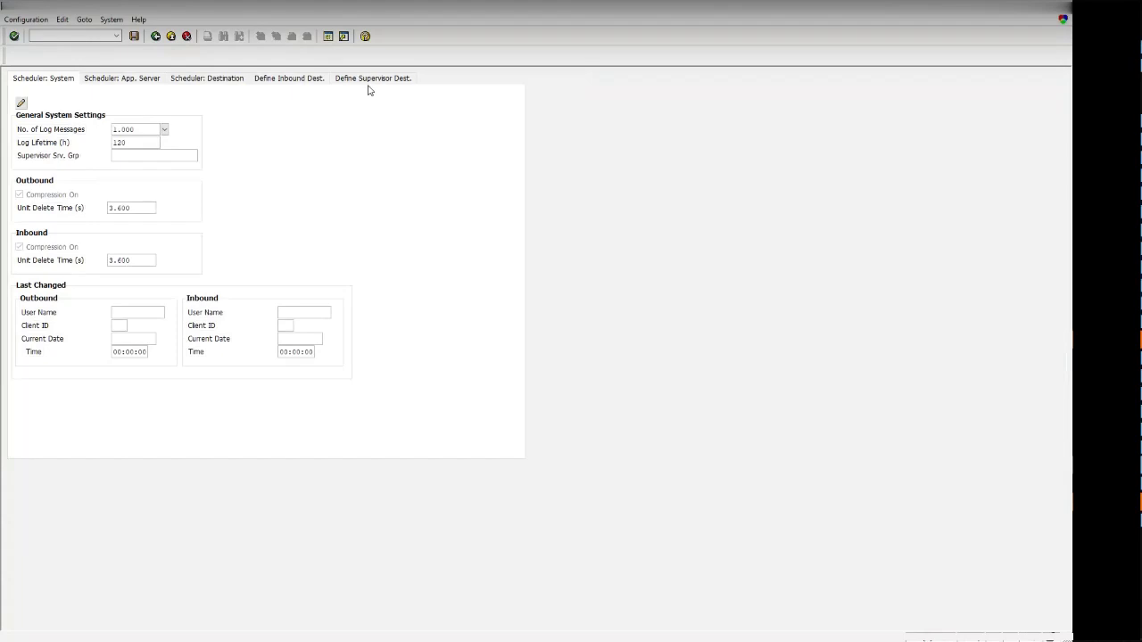
{"action": "left_click", "coordinate": [305, 81]}
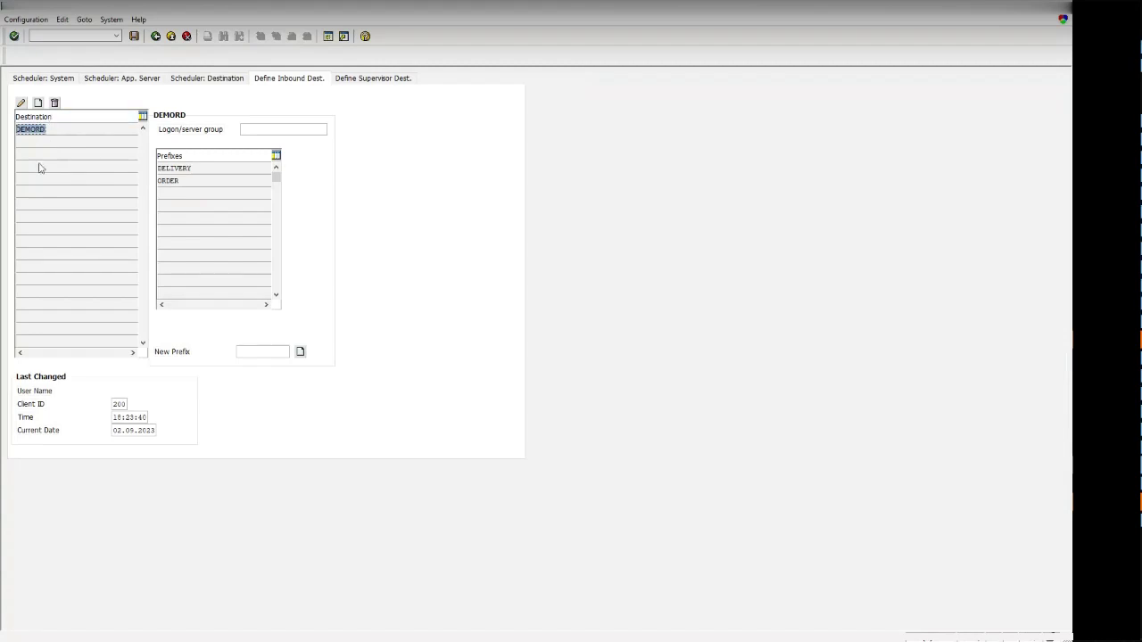
Point out the DELIVERY and ORDER prefixes of destination DEMORD, and return to the SI_ORDER_IN_ASYNC method source.
{"action": "double_click", "coordinate": [178, 168]}
{"action": "left_click", "coordinate": [190, 180]}
{"action": "left_click", "coordinate": [183, 168]}
{"action": "key", "text": "alt"}
{"action": "key", "text": "alt+Tab"}
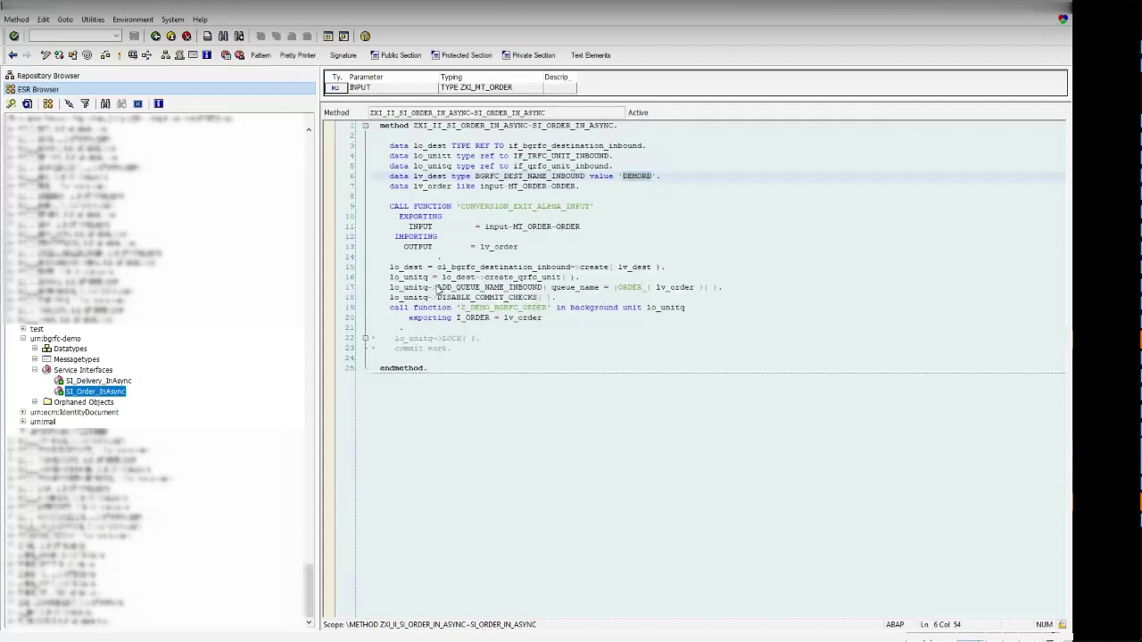
Highlight the ADD_QUEUE_NAME_INBOUND call and the lv_order part of its queue name.
{"action": "left_click_drag", "start_coordinate": [437, 287], "coordinate": [544, 288]}
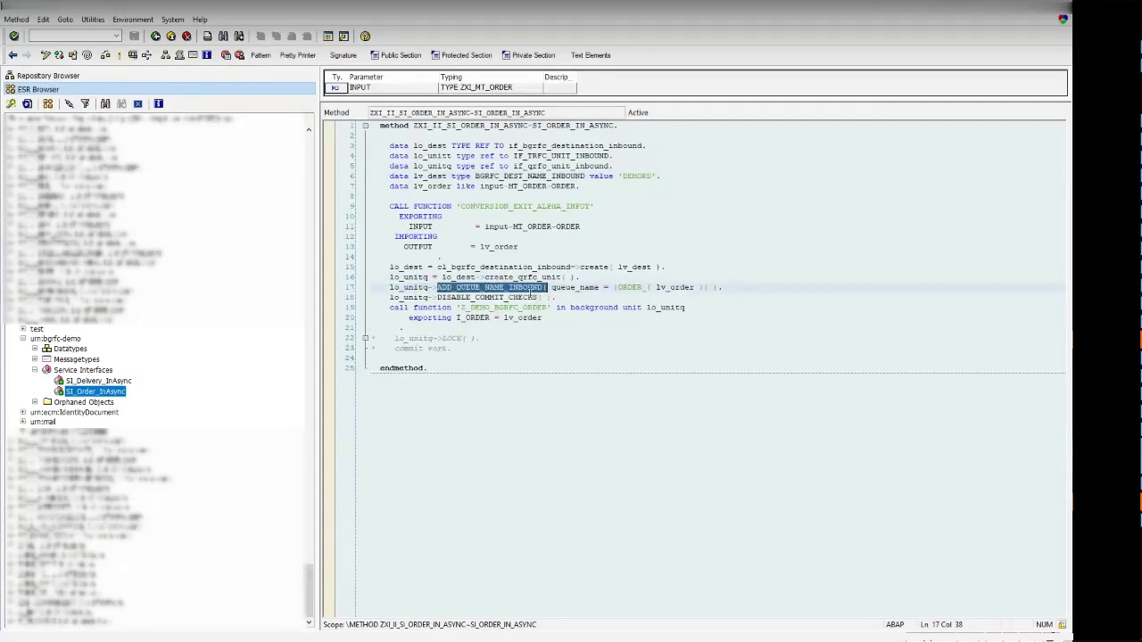
{"action": "left_click", "coordinate": [555, 287]}
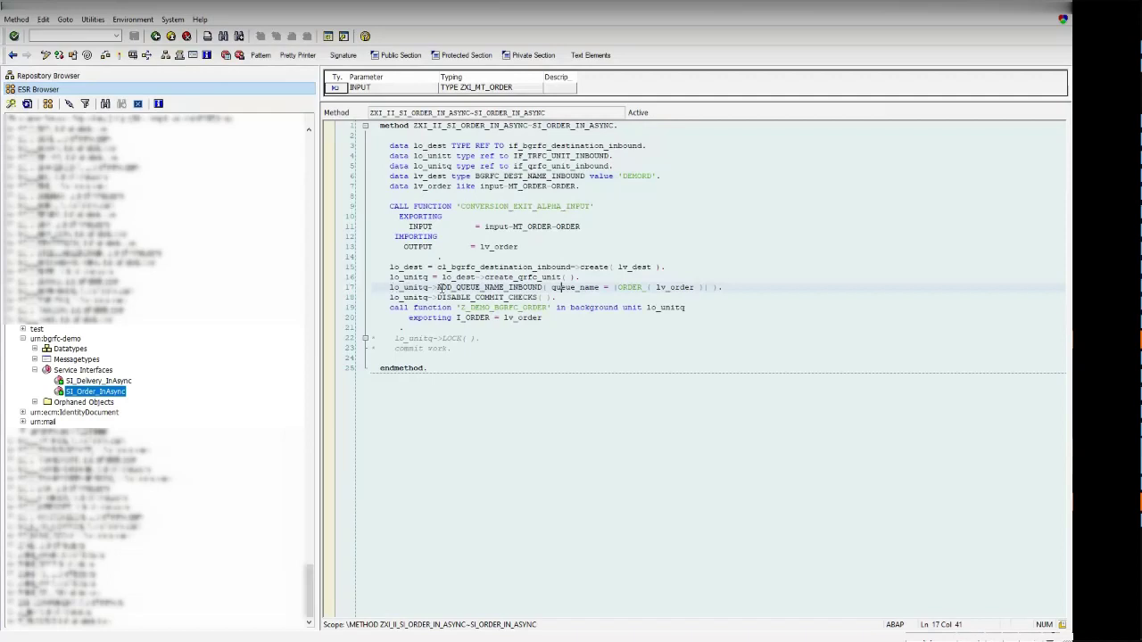
{"action": "left_click_drag", "start_coordinate": [438, 287], "coordinate": [543, 287]}
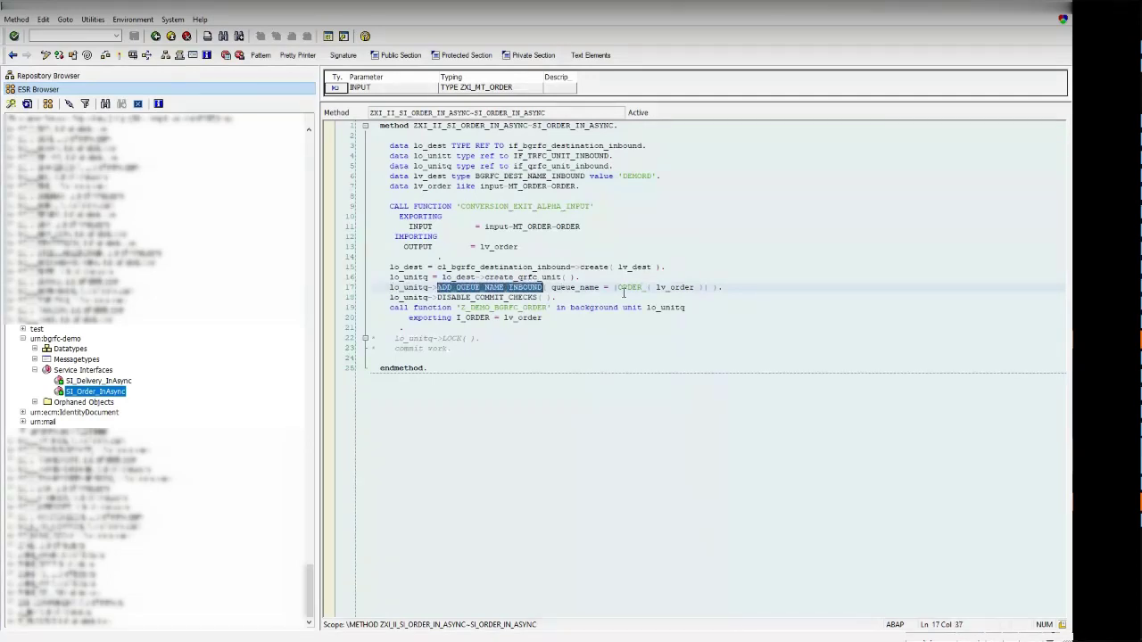
{"action": "left_click_drag", "start_coordinate": [622, 287], "coordinate": [699, 290]}
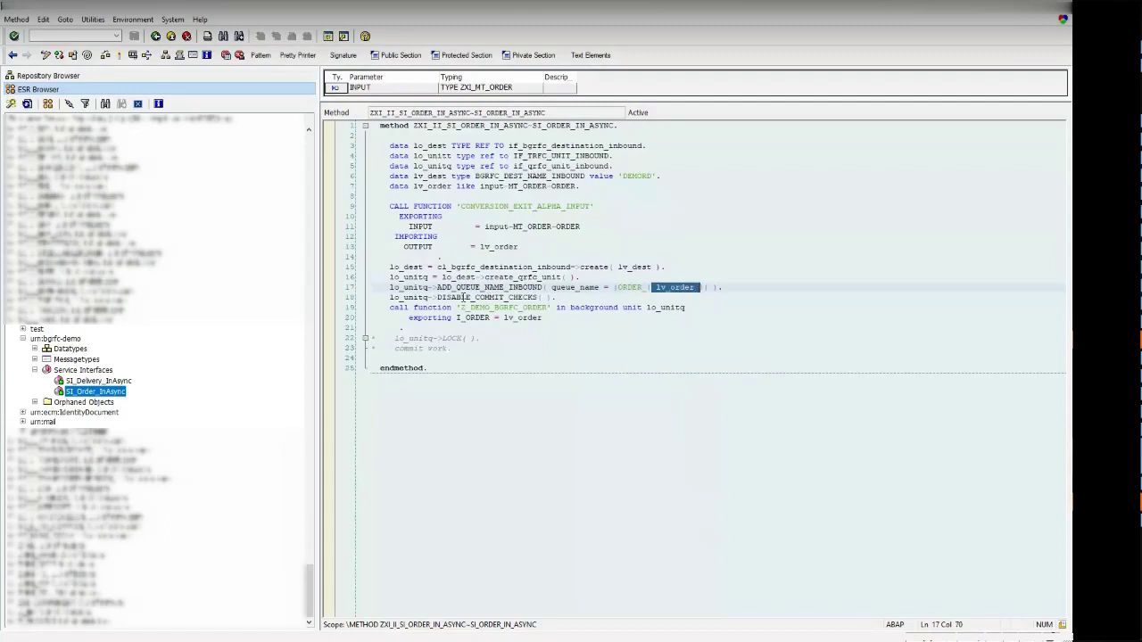
Examine the Z_DEMO_BGRFC_ORDER call with its I_ORDER parameter and background unit lo_unitq, together with the queue name expression.
{"action": "left_click_drag", "start_coordinate": [488, 302], "coordinate": [459, 322]}
{"action": "left_click", "coordinate": [530, 335]}
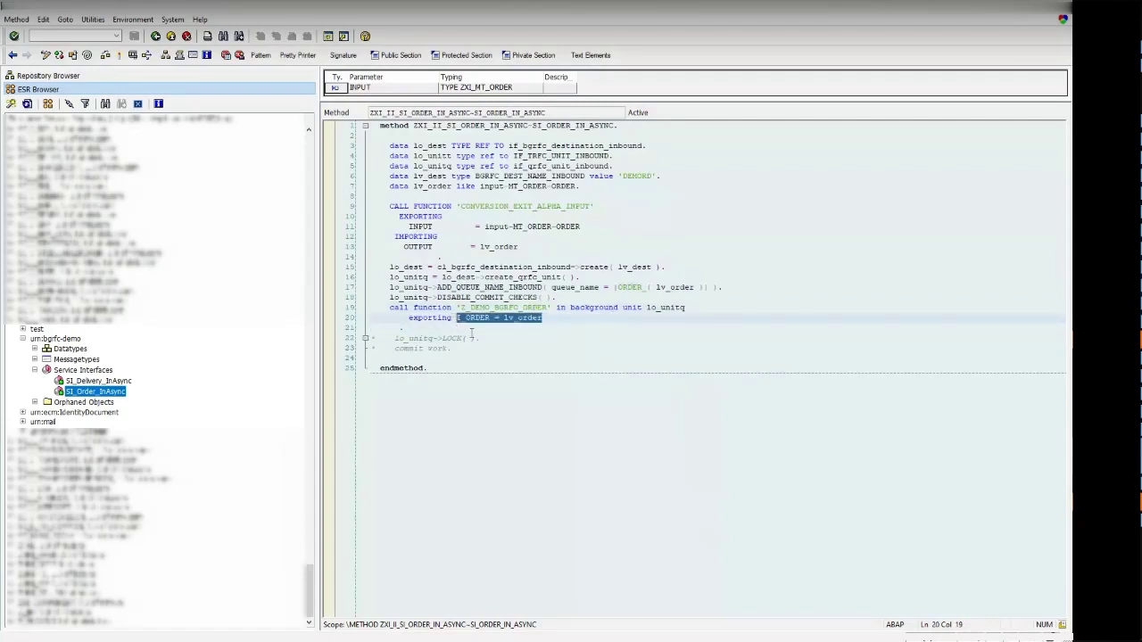
{"action": "left_click", "coordinate": [375, 100]}
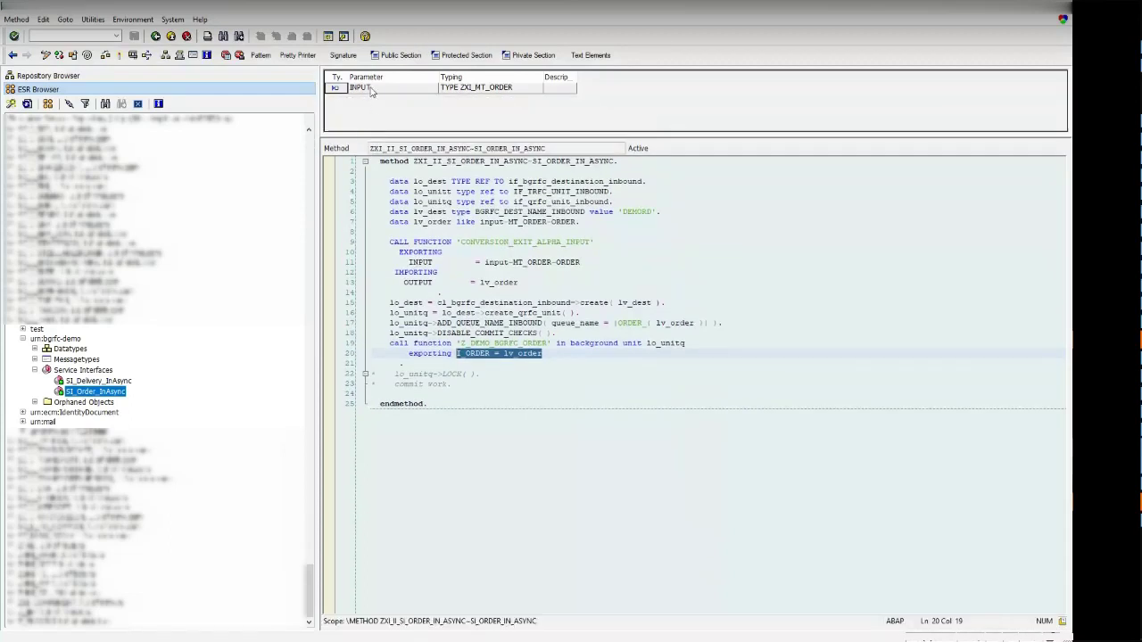
{"action": "left_click", "coordinate": [523, 354]}
{"action": "left_click", "coordinate": [524, 353]}
{"action": "left_click", "coordinate": [557, 344]}
{"action": "left_click_drag", "start_coordinate": [557, 343], "coordinate": [647, 348]}
{"action": "left_click", "coordinate": [687, 343]}
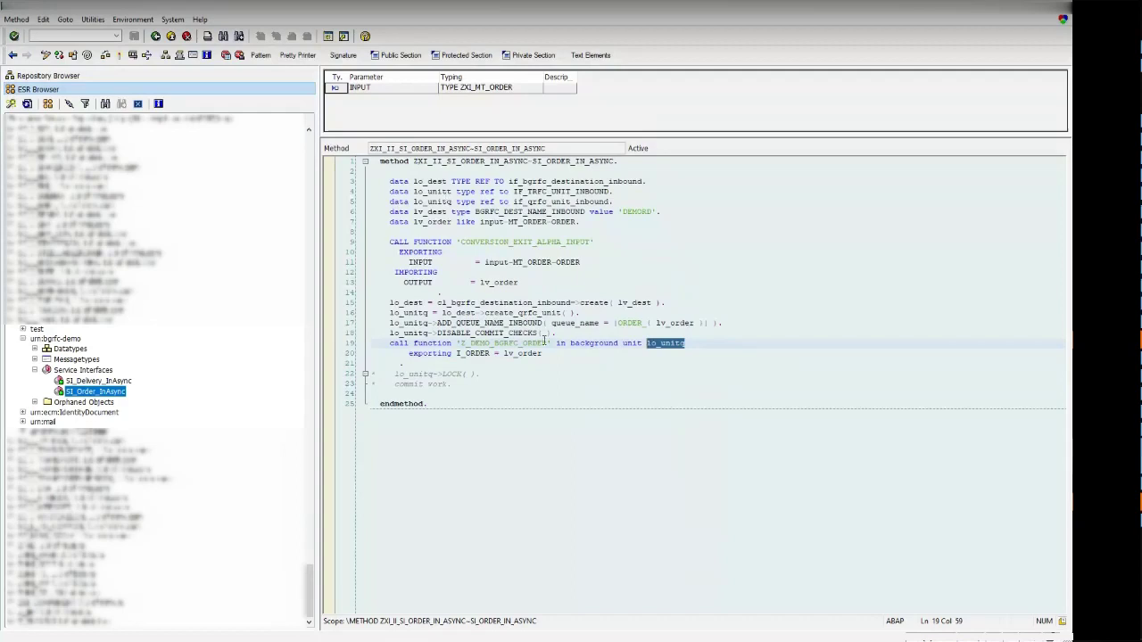
{"action": "left_click_drag", "start_coordinate": [616, 325], "coordinate": [702, 325]}
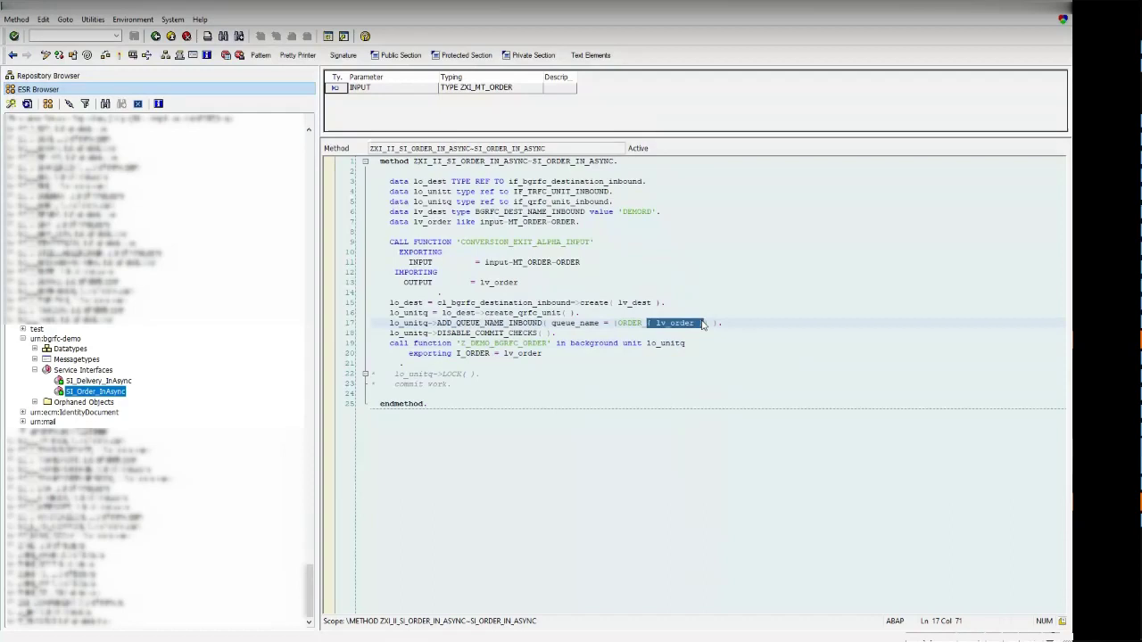
{"action": "left_click", "coordinate": [648, 332]}
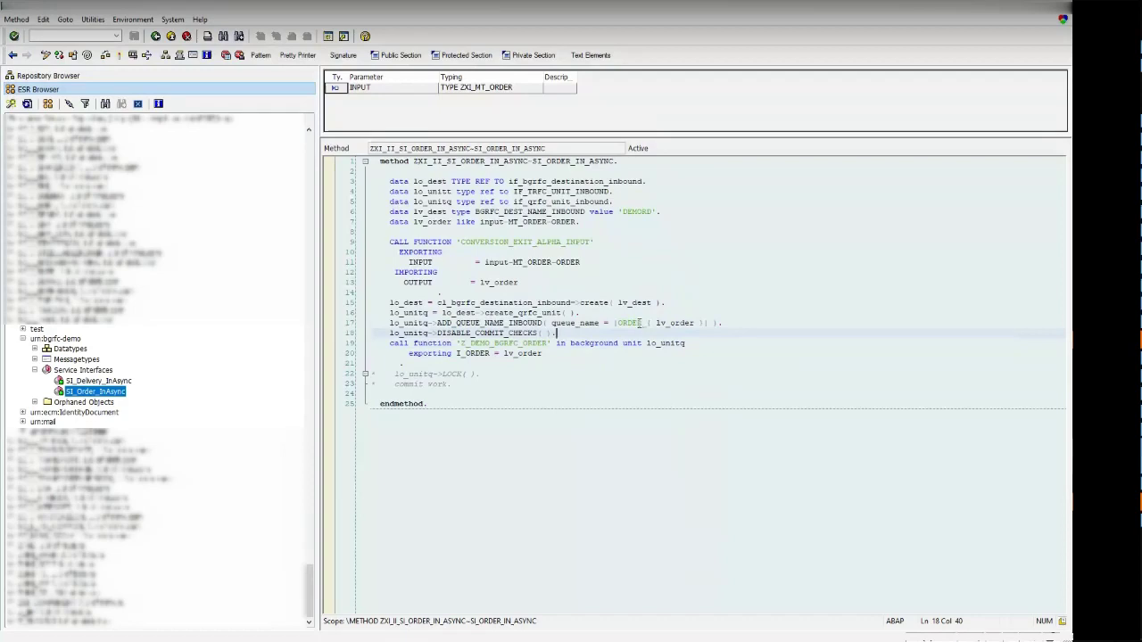
Open function module Z_DEMO_BGRFC_ORDER and highlight its lo_dest creation line and the DEMORD destination value.
{"action": "double_click", "coordinate": [498, 343]}
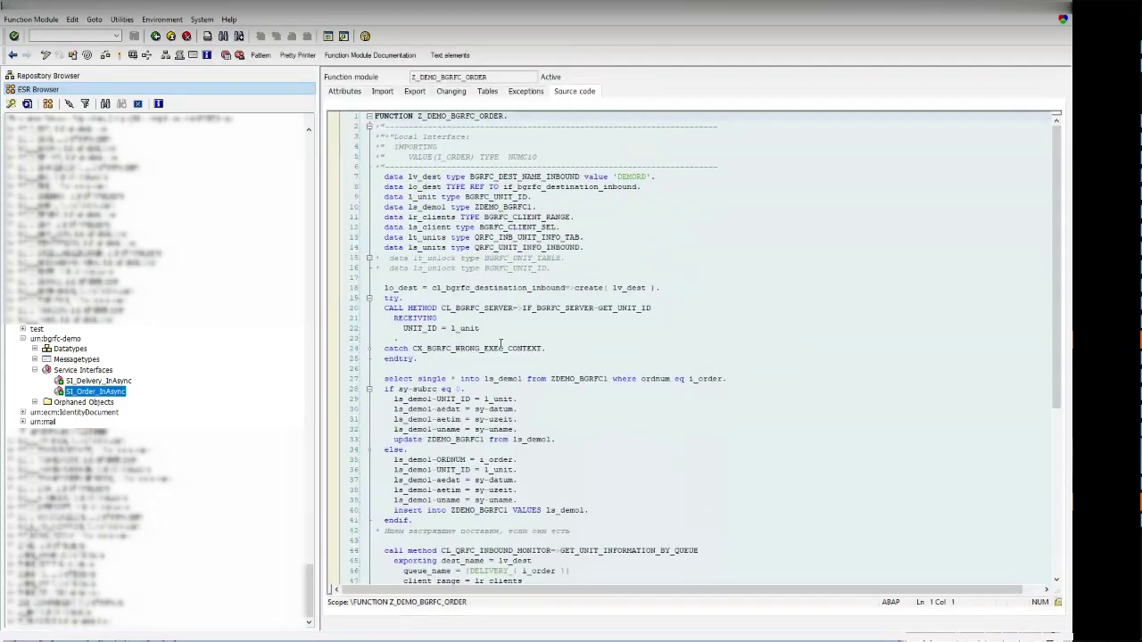
{"action": "scroll", "coordinate": [501, 343], "scroll_direction": "down", "scroll_amount": 1}
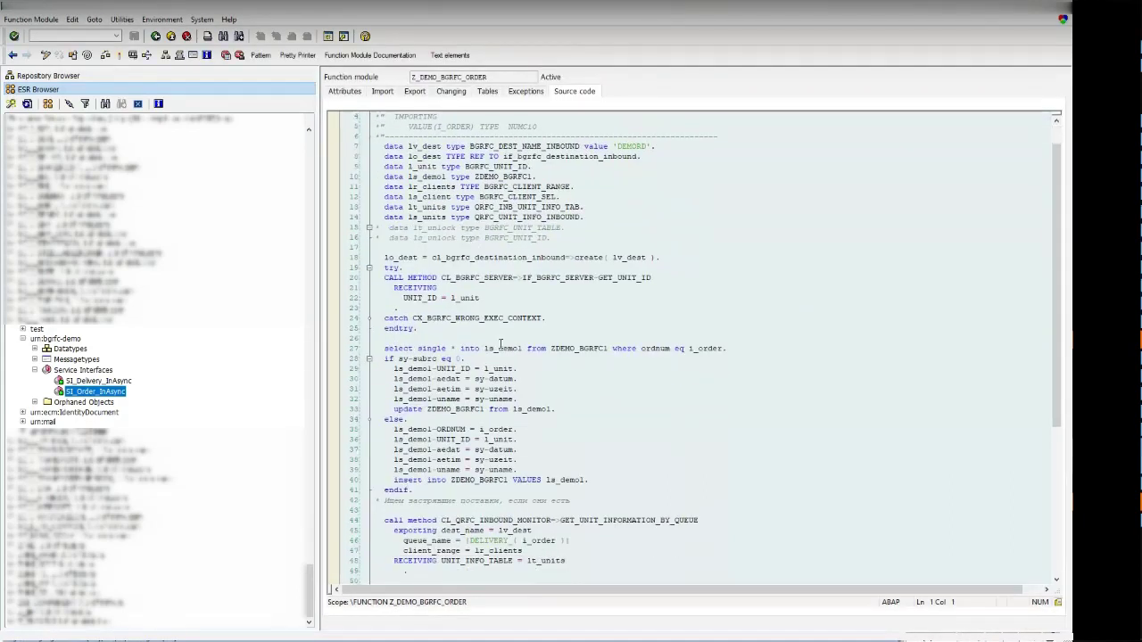
{"action": "left_click_drag", "start_coordinate": [390, 257], "coordinate": [656, 258]}
{"action": "left_click_drag", "start_coordinate": [654, 146], "coordinate": [616, 146]}
{"action": "scroll", "coordinate": [527, 177], "scroll_direction": "up", "scroll_amount": 1}
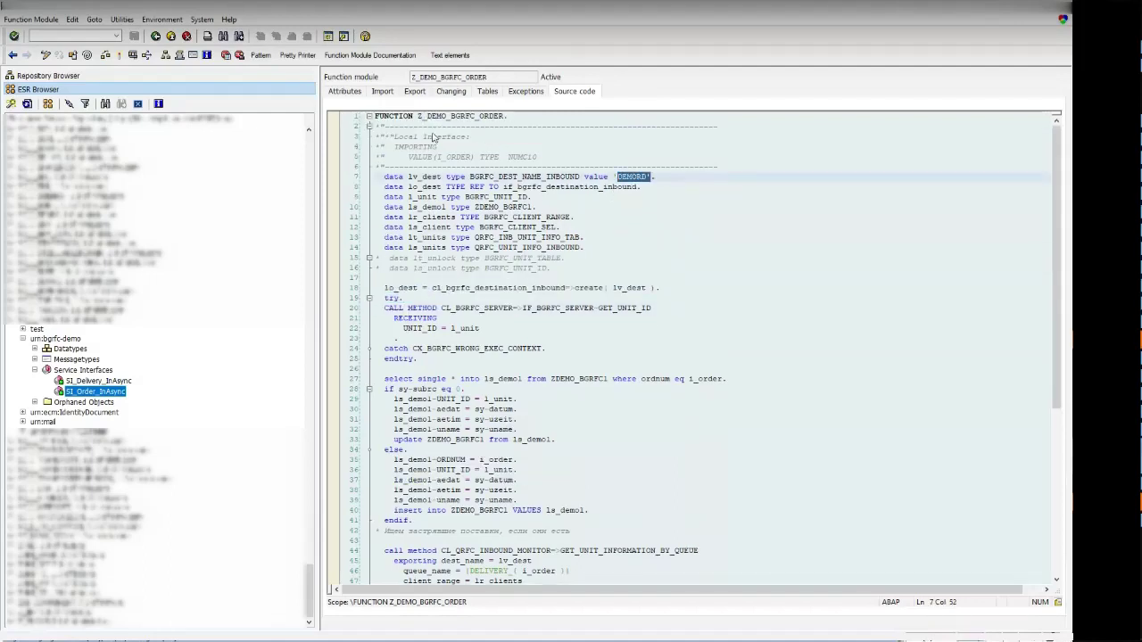
Return to the SI_ORDER_IN_ASYNC method and highlight the complete Z_DEMO_BGRFC_ORDER call block.
{"action": "key", "text": "F3"}
{"action": "left_click_drag", "start_coordinate": [392, 308], "coordinate": [617, 327]}
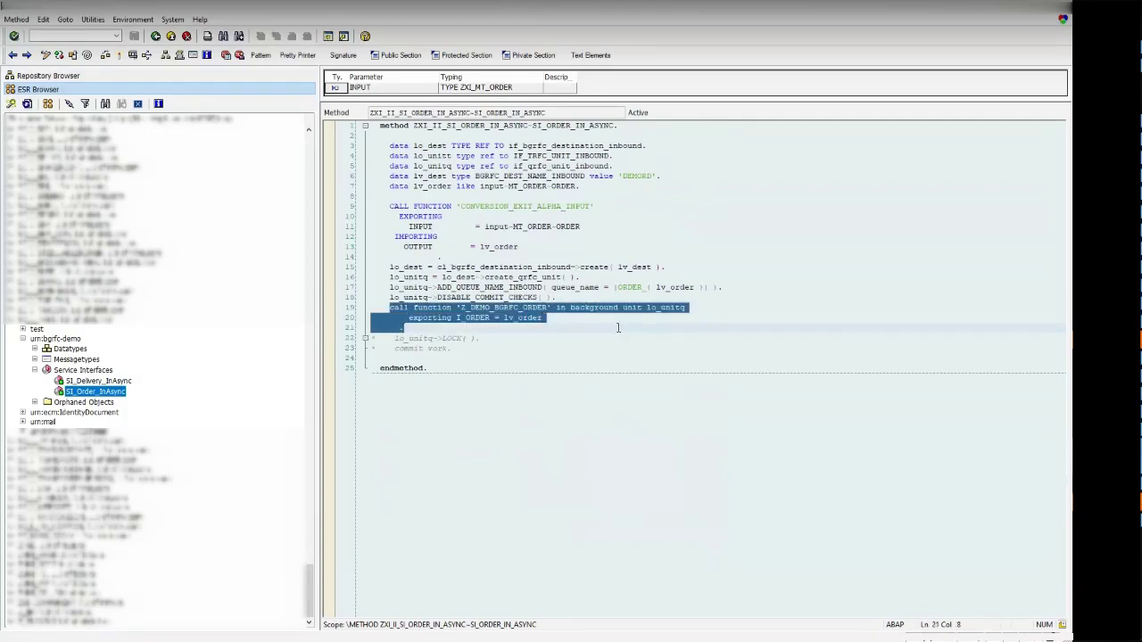
{"action": "left_click", "coordinate": [502, 332]}
{"action": "left_click", "coordinate": [518, 307]}
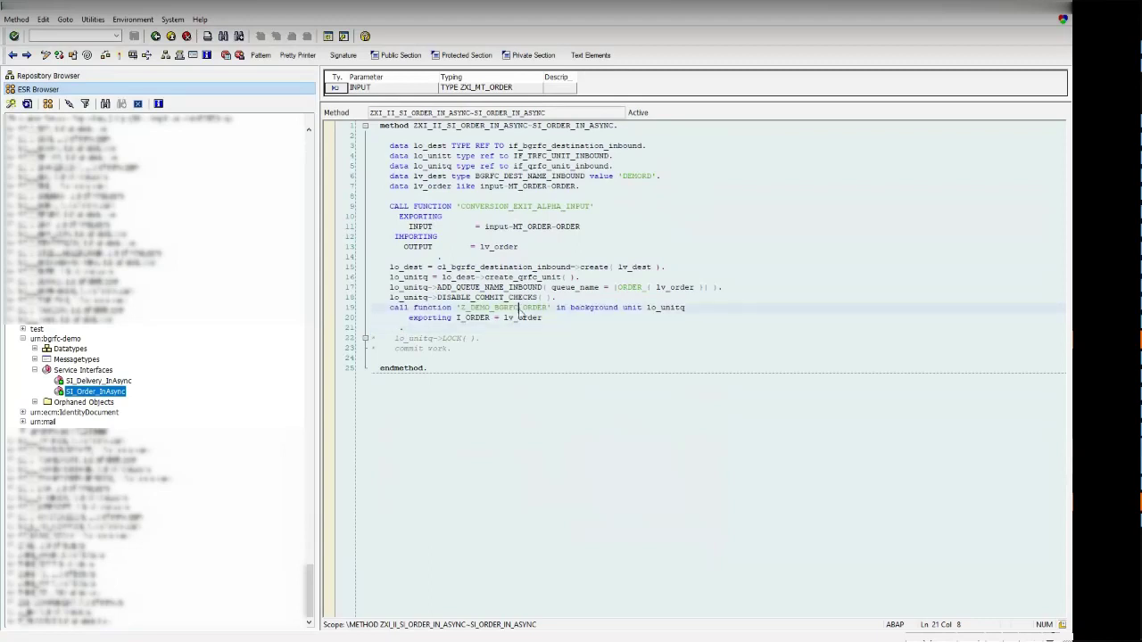
Reopen Z_DEMO_BGRFC_ORDER and highlight the try block with the GET_UNIT_ID call that receives UNIT_ID into l_unit.
{"action": "double_click", "coordinate": [520, 307]}
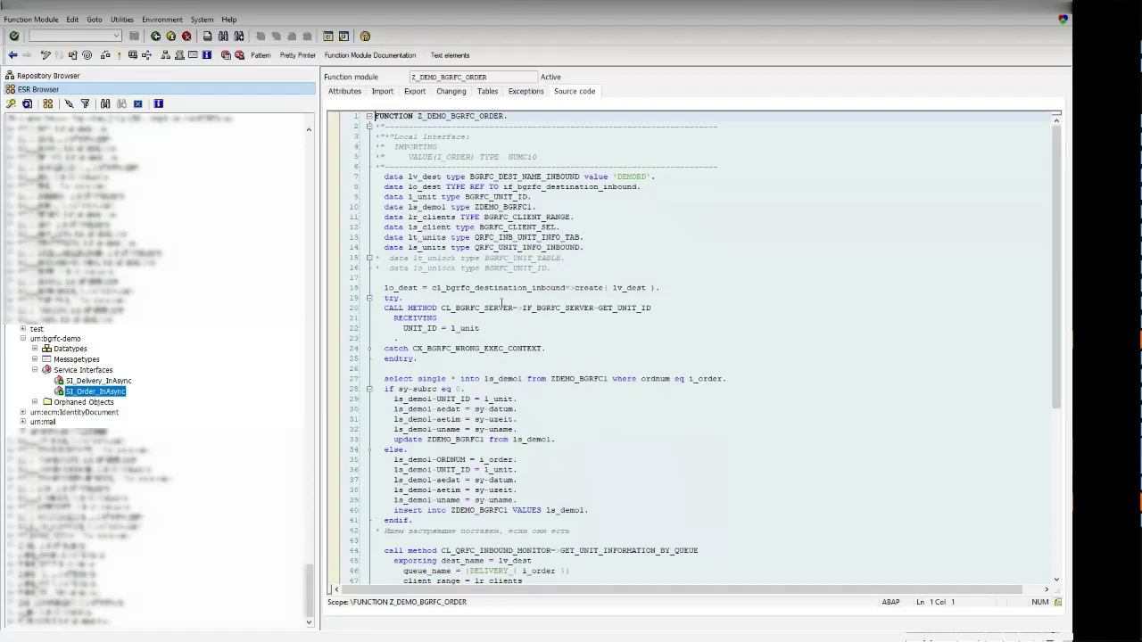
{"action": "left_click", "coordinate": [526, 309]}
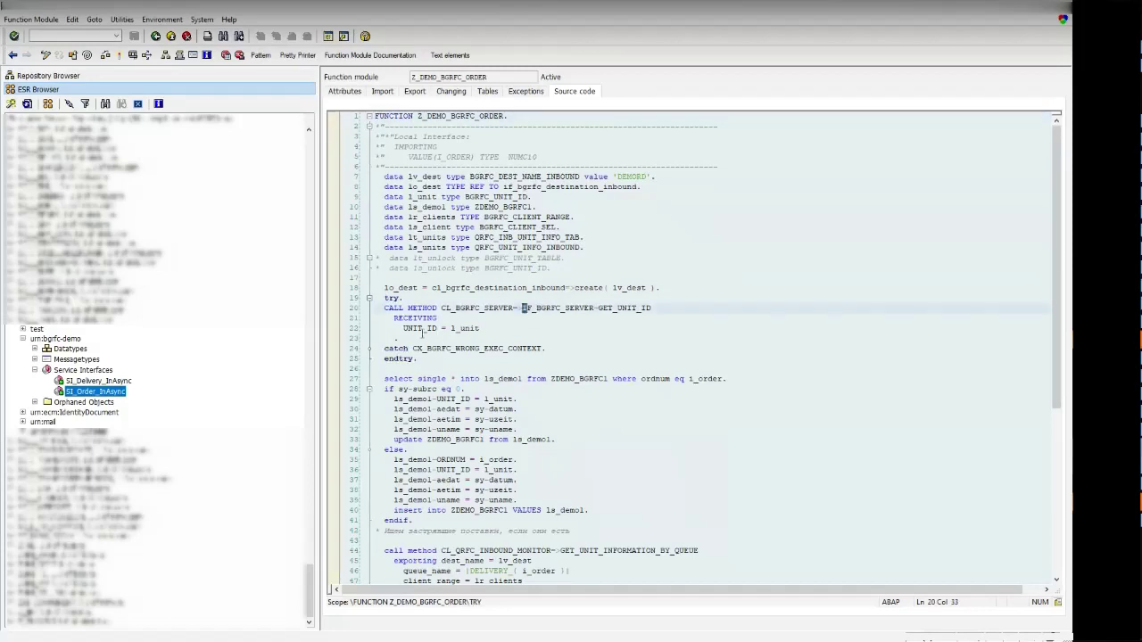
{"action": "left_click_drag", "start_coordinate": [402, 328], "coordinate": [485, 328]}
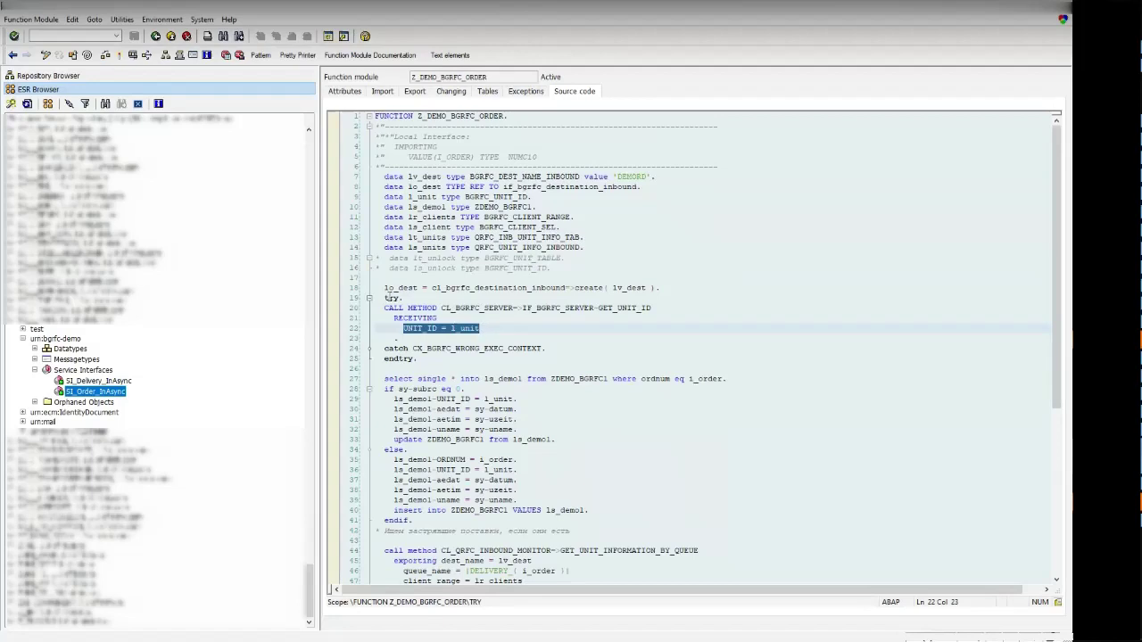
{"action": "left_click_drag", "start_coordinate": [384, 298], "coordinate": [405, 298]}
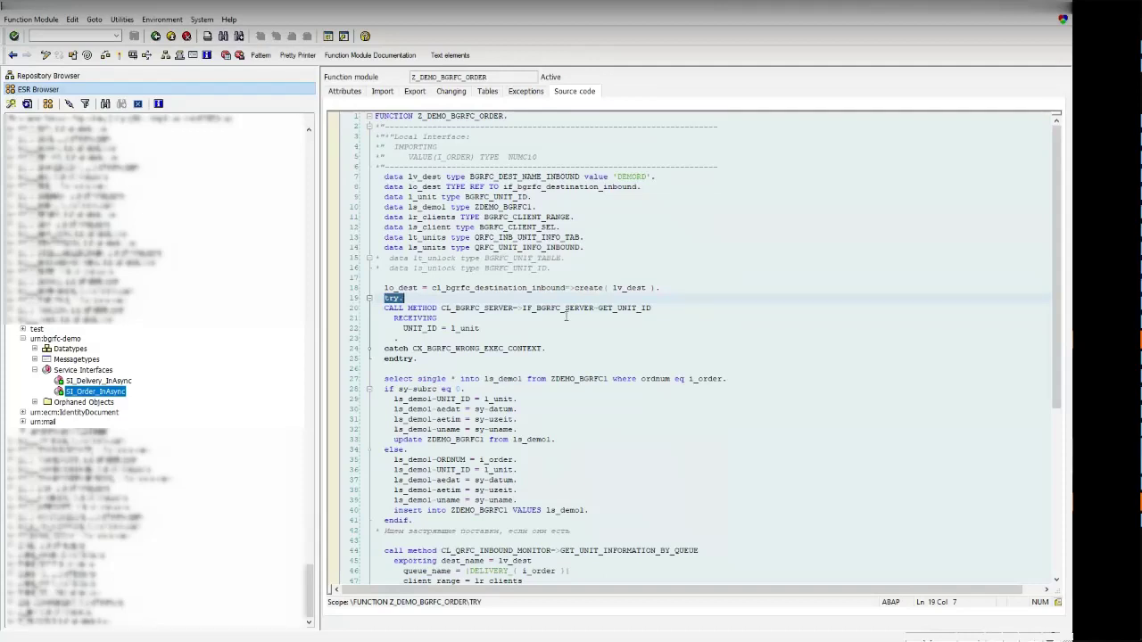
{"action": "left_click_drag", "start_coordinate": [547, 304], "coordinate": [558, 335]}
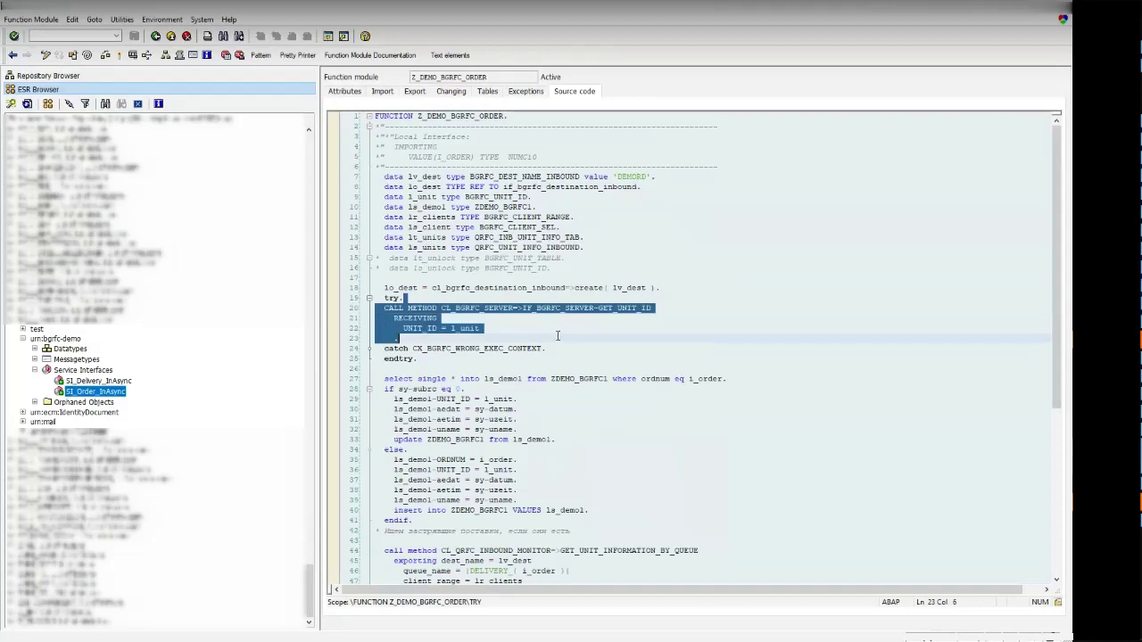
{"action": "left_click", "coordinate": [451, 348]}
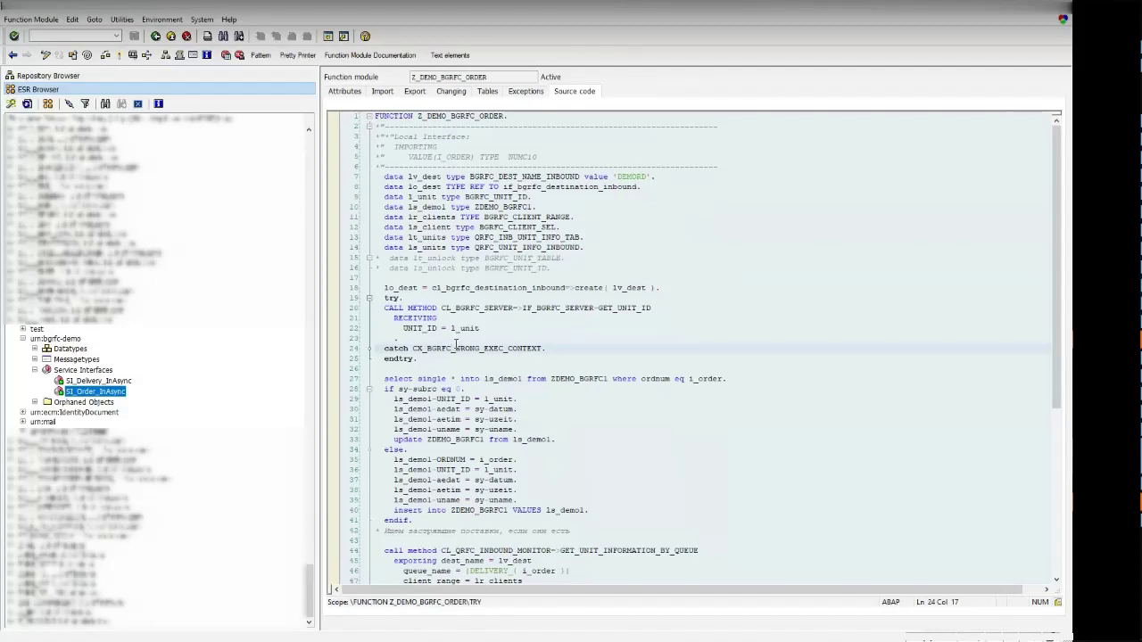
Highlight the condition of the ZDEMO_BGRFC1 select and the update and insert statements for that table.
{"action": "scroll", "coordinate": [454, 348], "scroll_direction": "down", "scroll_amount": 4}
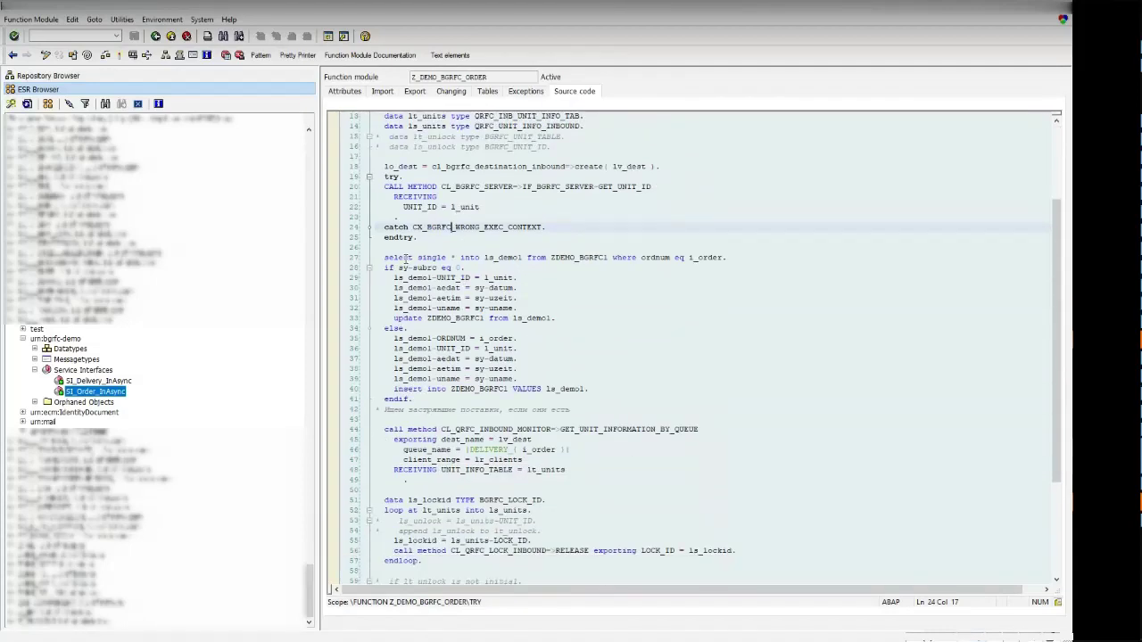
{"action": "left_click_drag", "start_coordinate": [552, 258], "coordinate": [738, 255]}
{"action": "double_click", "coordinate": [601, 252]}
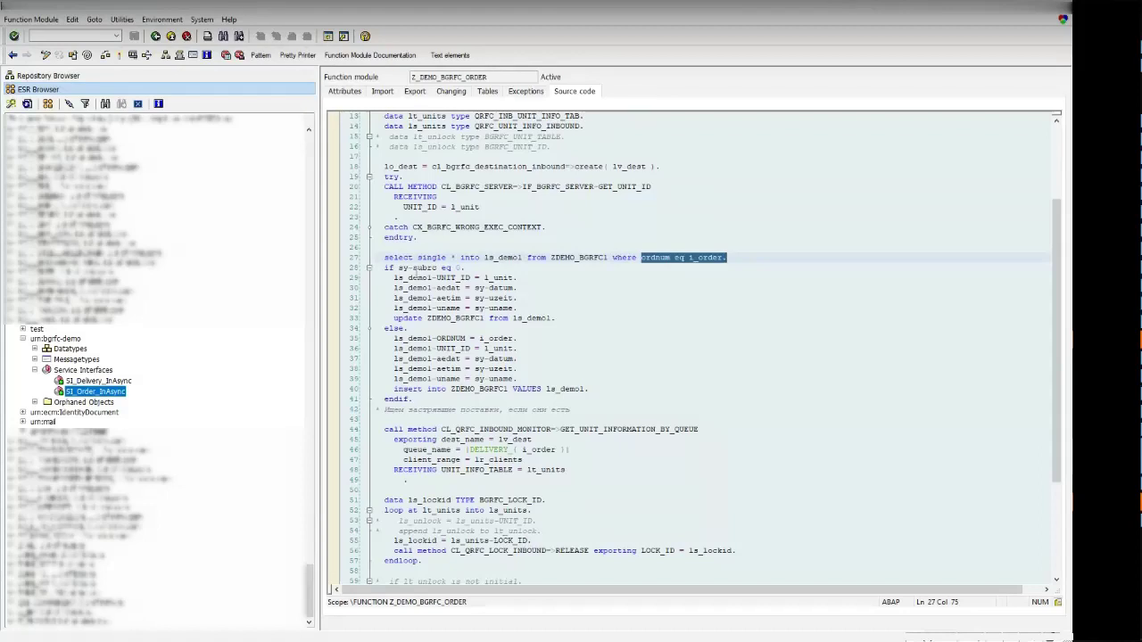
{"action": "left_click_drag", "start_coordinate": [395, 318], "coordinate": [563, 321]}
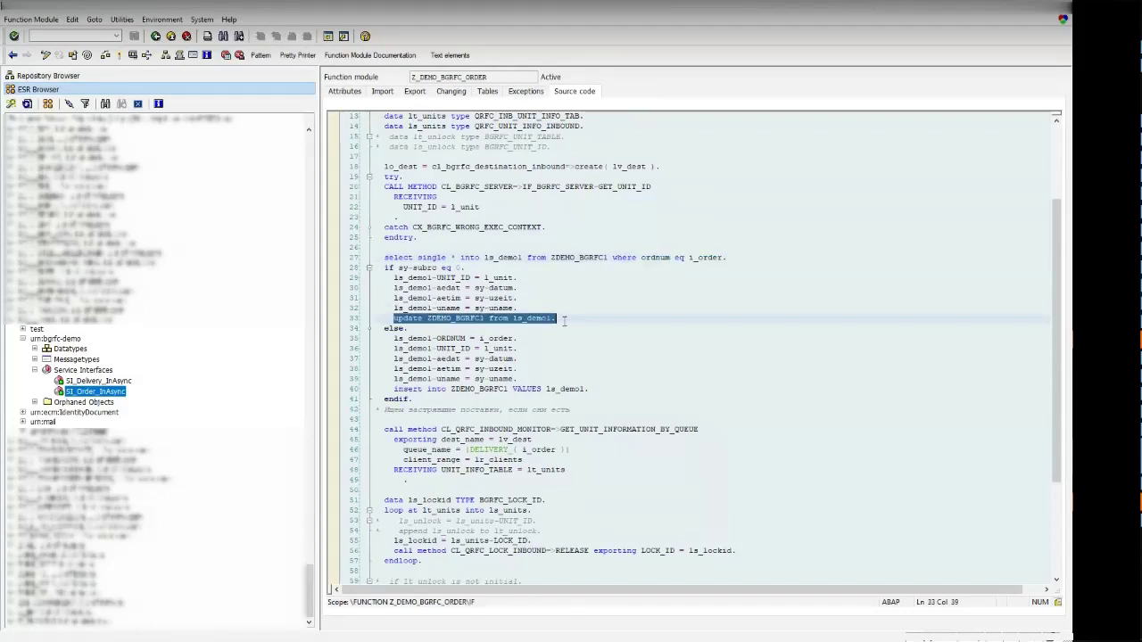
{"action": "left_click_drag", "start_coordinate": [396, 390], "coordinate": [618, 392]}
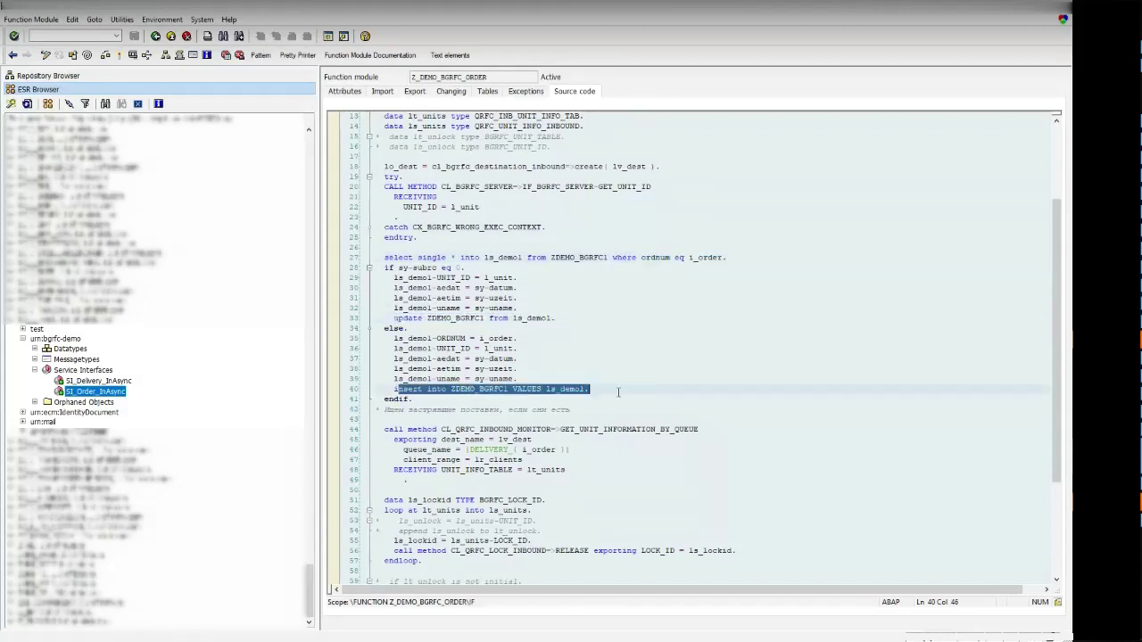
Review the IF/ELSE block that fills ls_demo1, and move on to the GET_UNIT_INFORMATION_BY_QUEUE call for the DELIVERY queue.
{"action": "scroll", "coordinate": [615, 388], "scroll_direction": "down", "scroll_amount": 3}
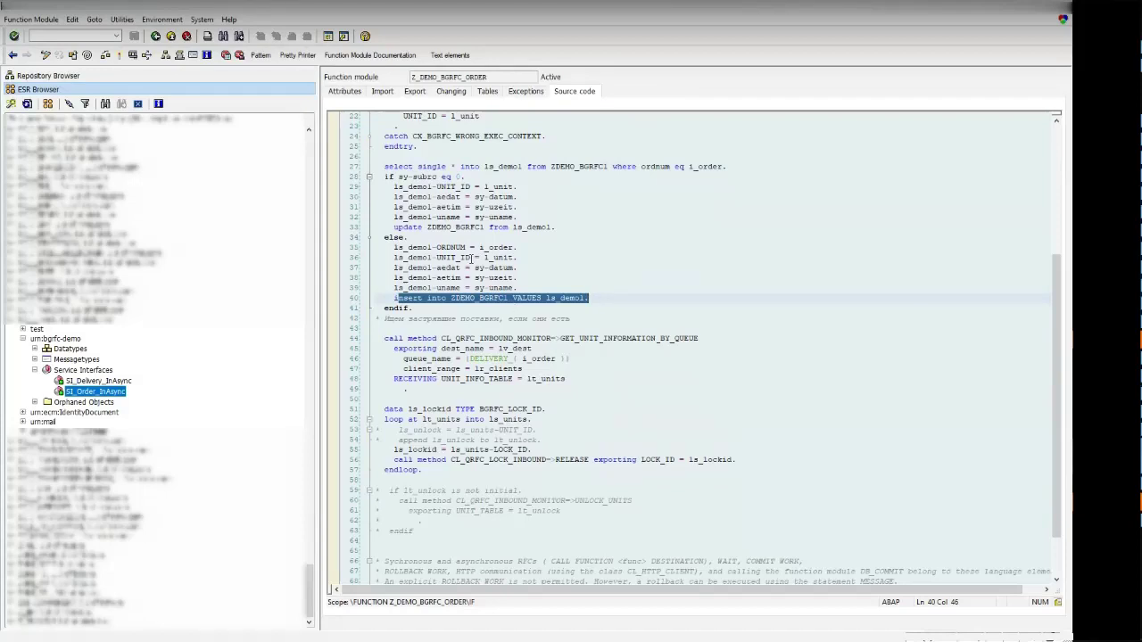
{"action": "scroll", "coordinate": [472, 260], "scroll_direction": "down", "scroll_amount": 1}
{"action": "scroll", "coordinate": [443, 231], "scroll_direction": "down", "scroll_amount": 1}
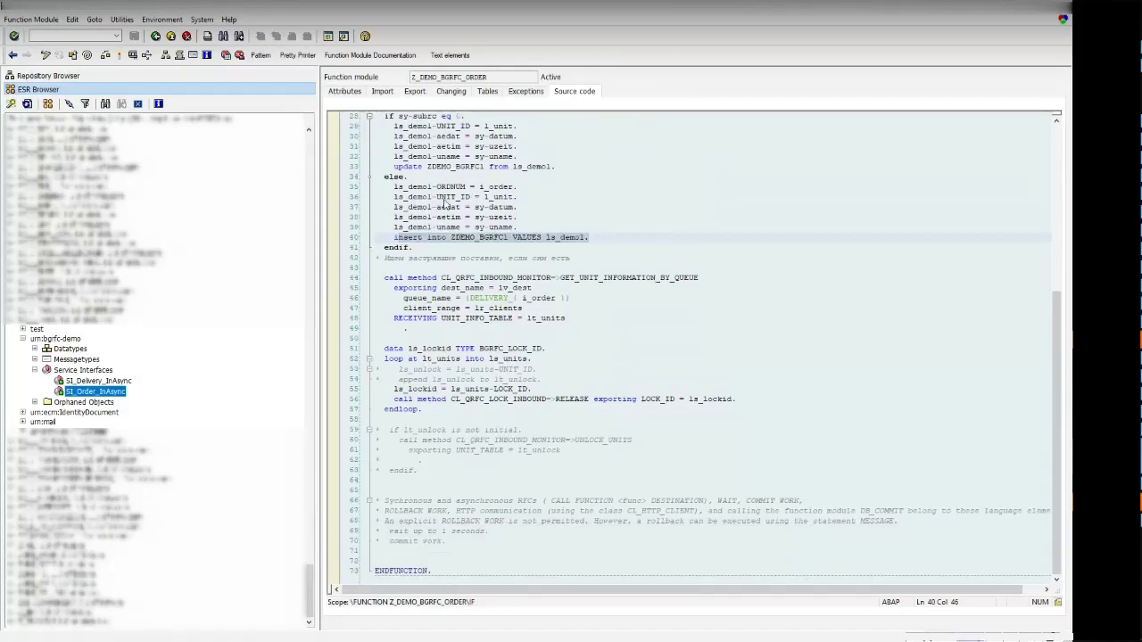
{"action": "scroll", "coordinate": [444, 203], "scroll_direction": "up", "scroll_amount": 2}
{"action": "left_click_drag", "start_coordinate": [436, 177], "coordinate": [440, 245]}
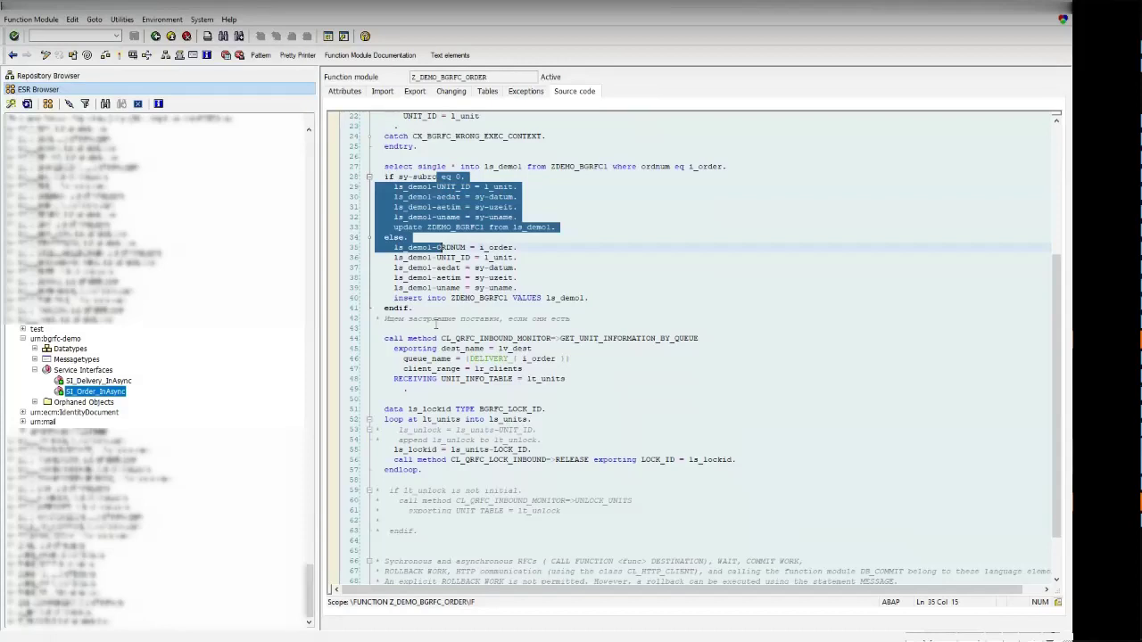
{"action": "left_click", "coordinate": [436, 326]}
{"action": "scroll", "coordinate": [436, 326], "scroll_direction": "down", "scroll_amount": 2}
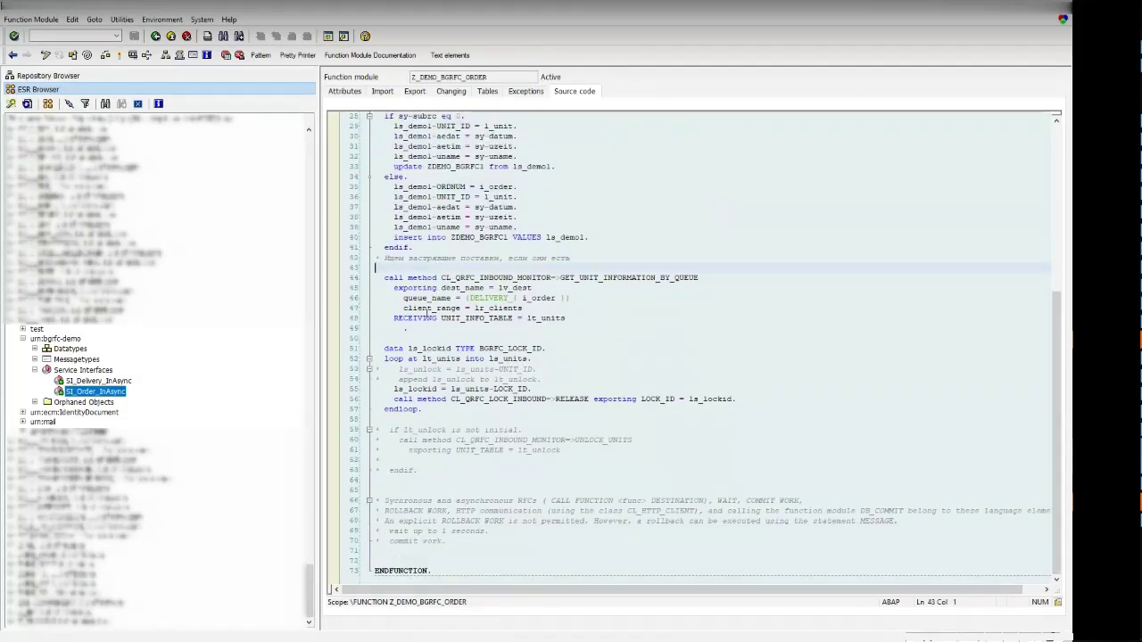
Highlight the GET_UNIT_INFORMATION_BY_QUEUE call block and its queue name parameter built from DELIVERY_ and i_order.
{"action": "left_click", "coordinate": [453, 278]}
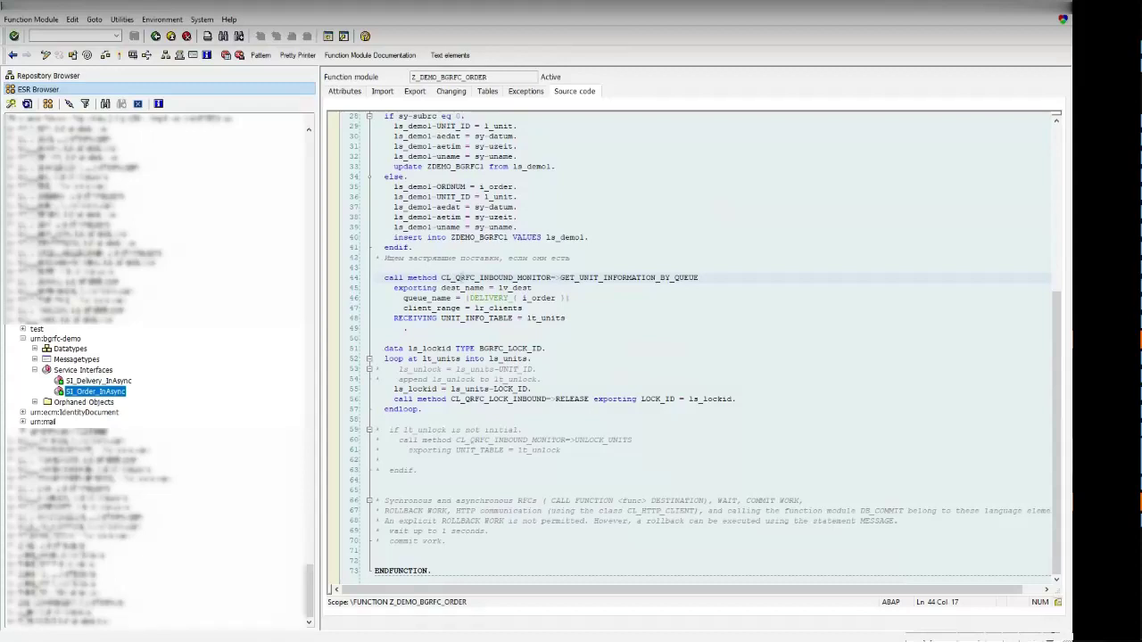
{"action": "left_click_drag", "start_coordinate": [468, 298], "coordinate": [556, 298]}
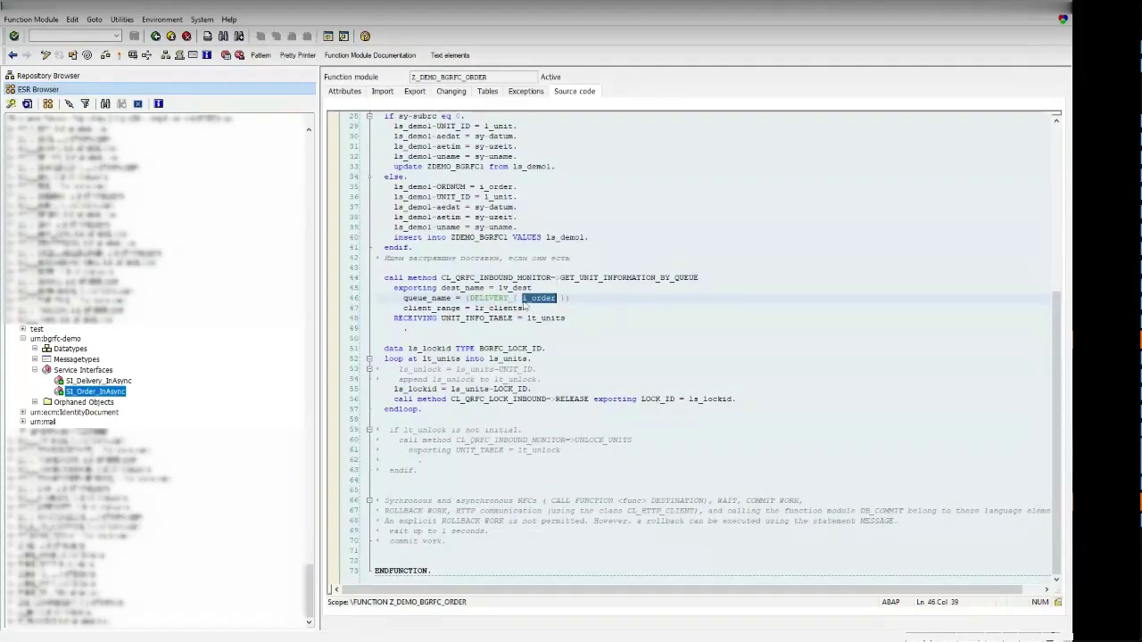
{"action": "left_click_drag", "start_coordinate": [470, 277], "coordinate": [492, 327]}
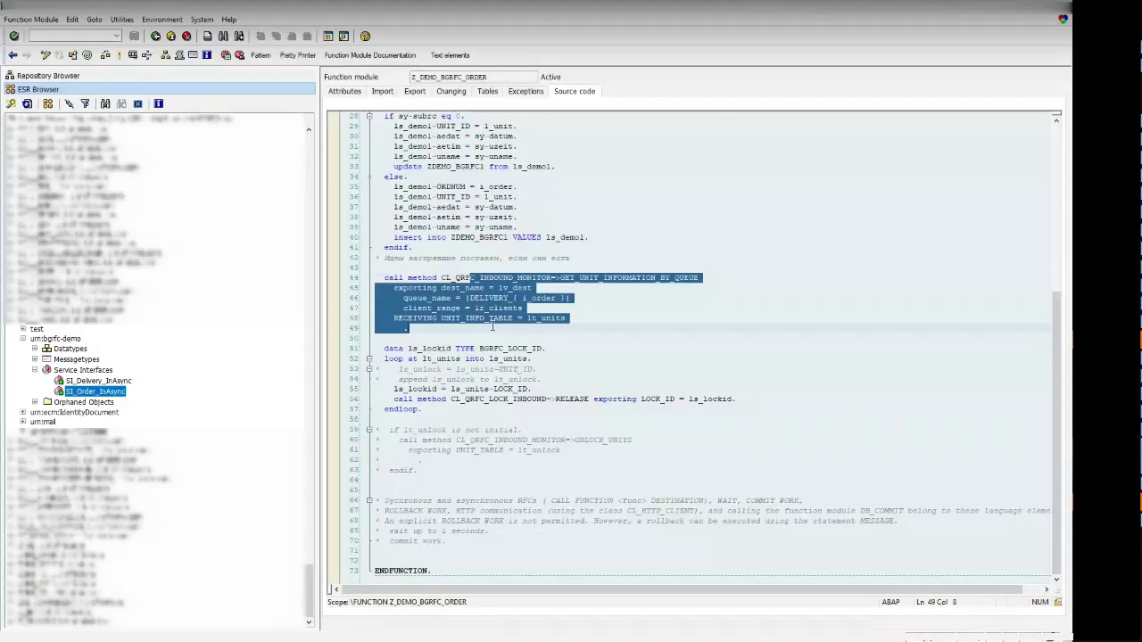
{"action": "left_click", "coordinate": [488, 336]}
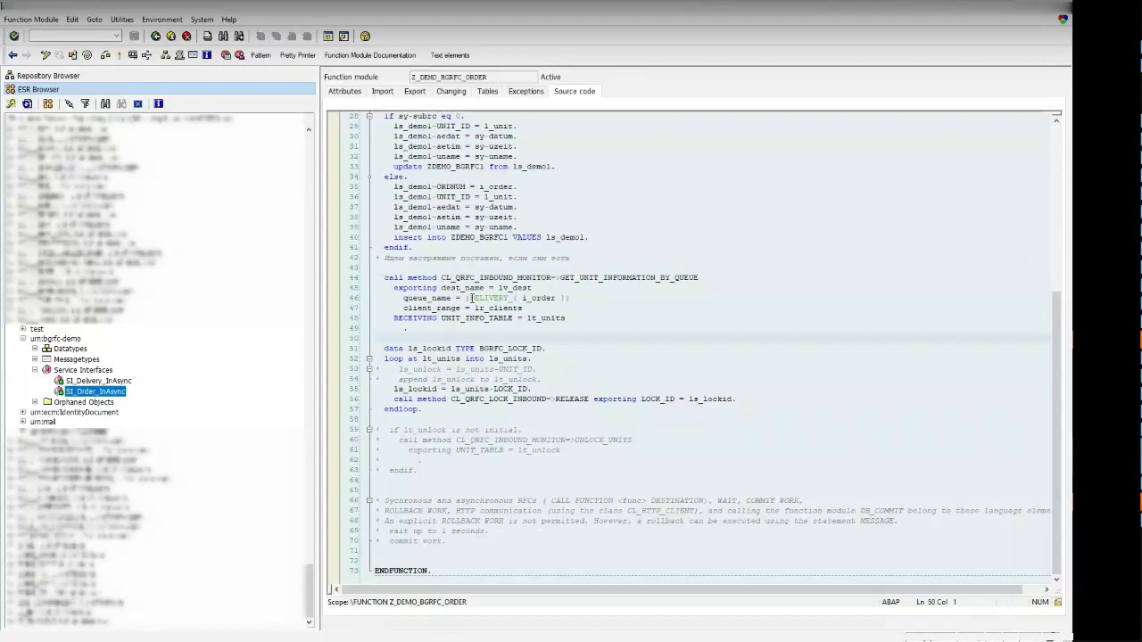
{"action": "left_click_drag", "start_coordinate": [428, 278], "coordinate": [452, 335]}
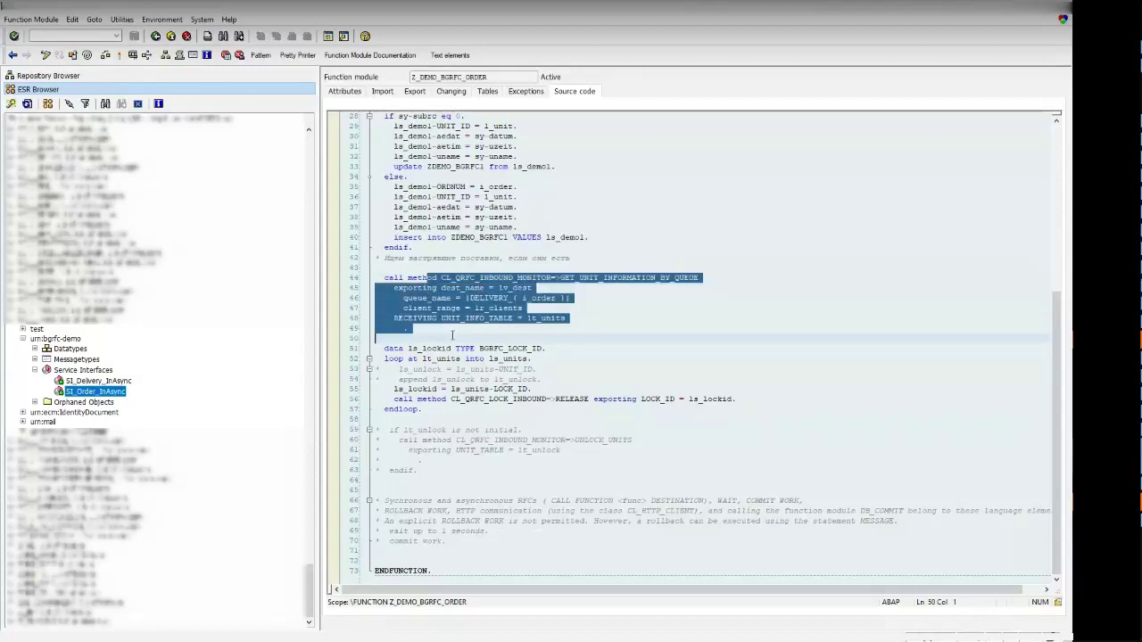
{"action": "left_click", "coordinate": [453, 335]}
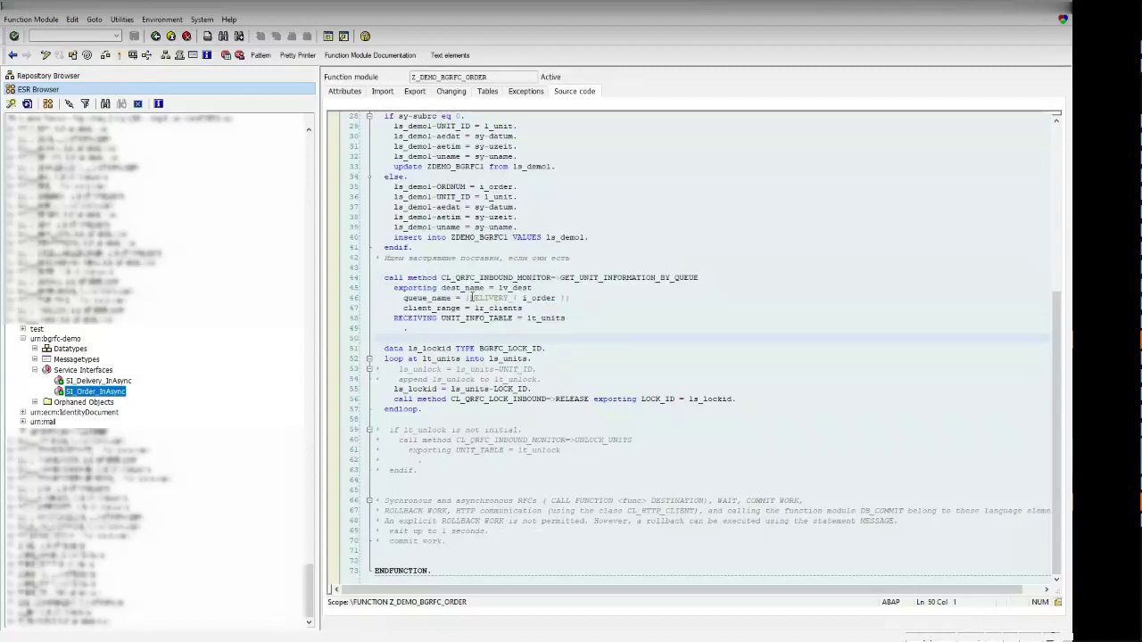
{"action": "left_click_drag", "start_coordinate": [466, 298], "coordinate": [571, 299]}
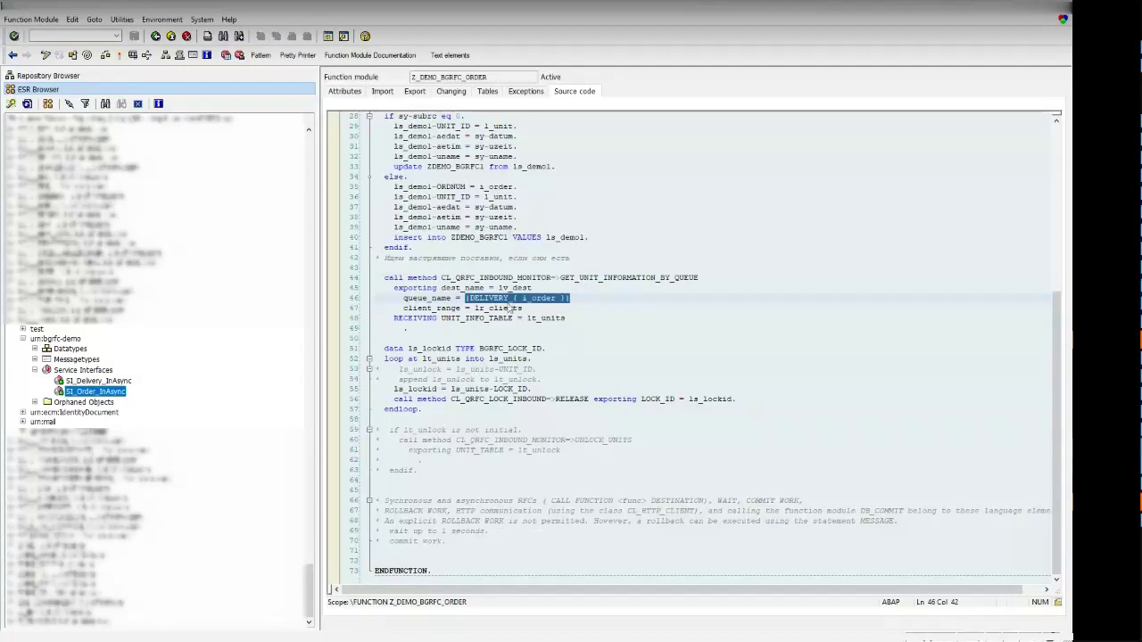
Highlight the loop over lt_units, the RELEASE method name inside it, and the commented-out UNLOCK_UNITS block.
{"action": "scroll", "coordinate": [521, 339], "scroll_direction": "down", "scroll_amount": 3}
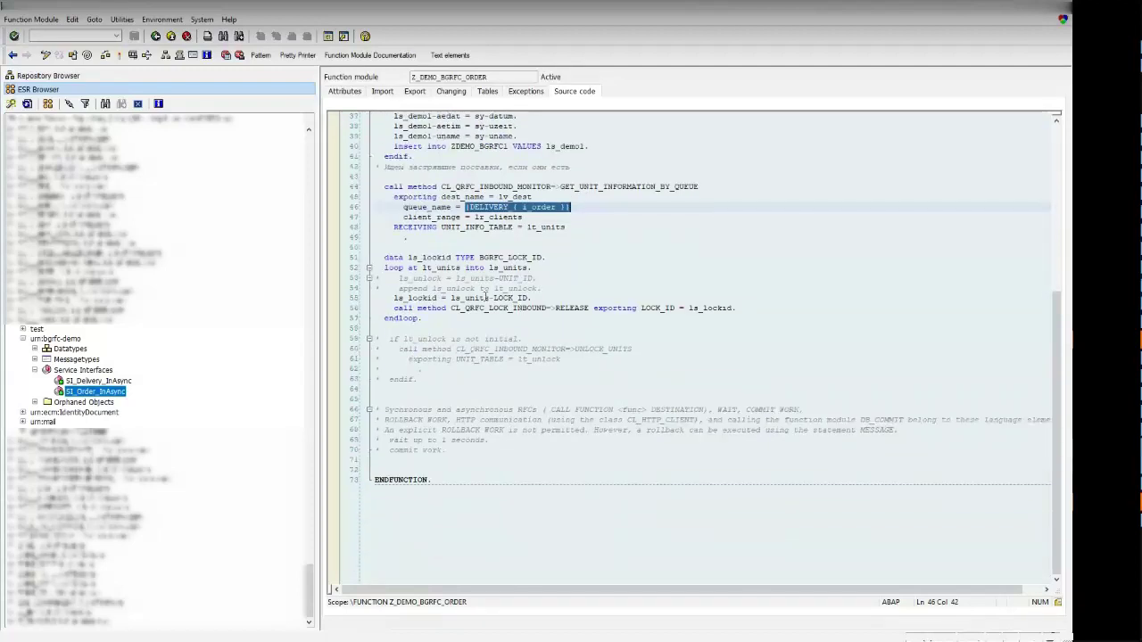
{"action": "left_click_drag", "start_coordinate": [422, 267], "coordinate": [532, 268]}
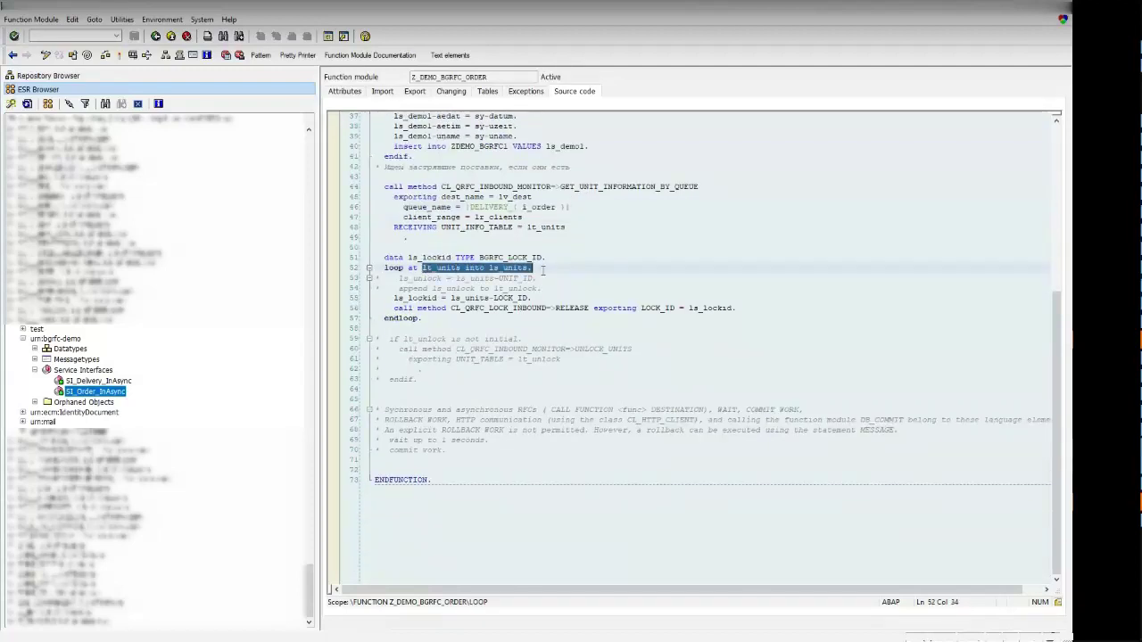
{"action": "left_click_drag", "start_coordinate": [395, 299], "coordinate": [589, 310]}
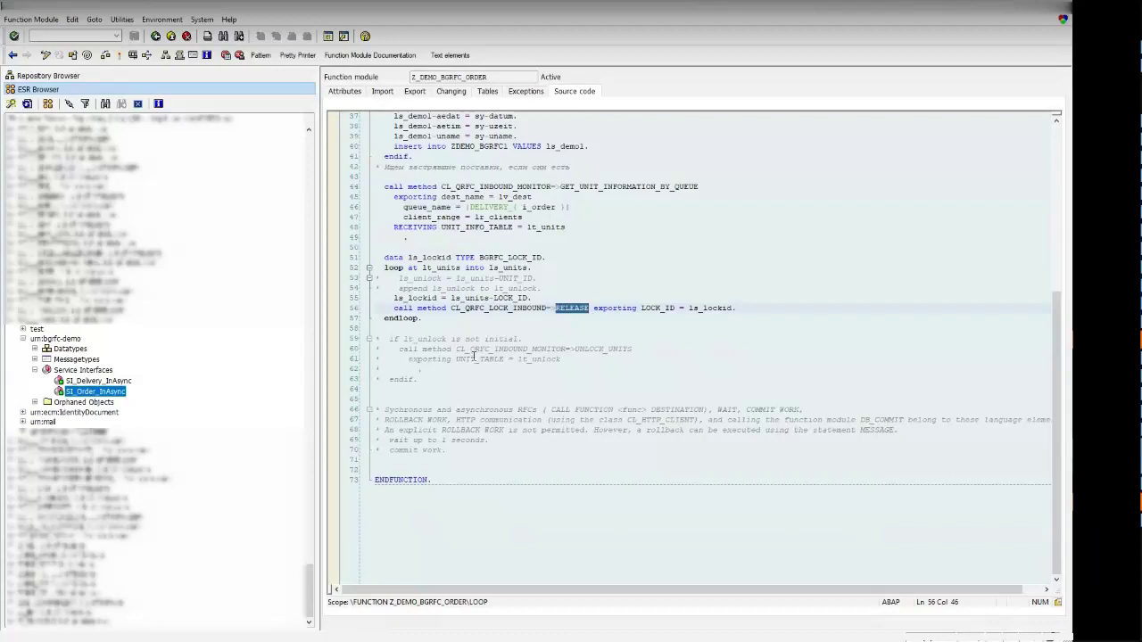
{"action": "left_click_drag", "start_coordinate": [389, 339], "coordinate": [425, 379]}
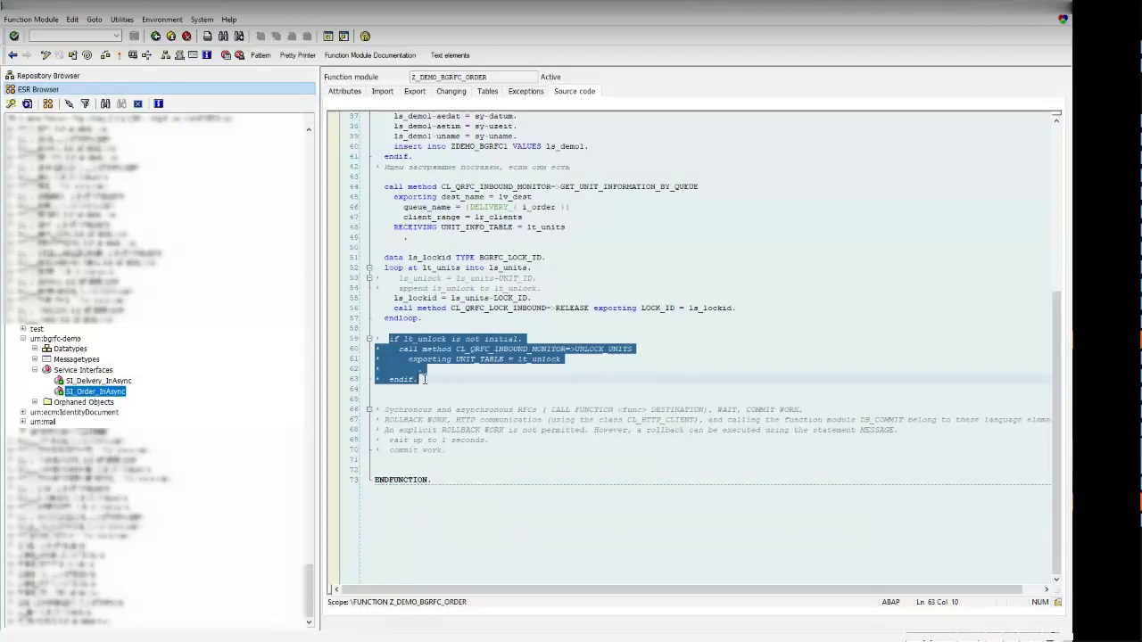
Highlight the whole passage from the GET_UNIT_INFORMATION_BY_QUEUE call through the endloop of the lock release loop.
{"action": "scroll", "coordinate": [424, 379], "scroll_direction": "up", "scroll_amount": 2}
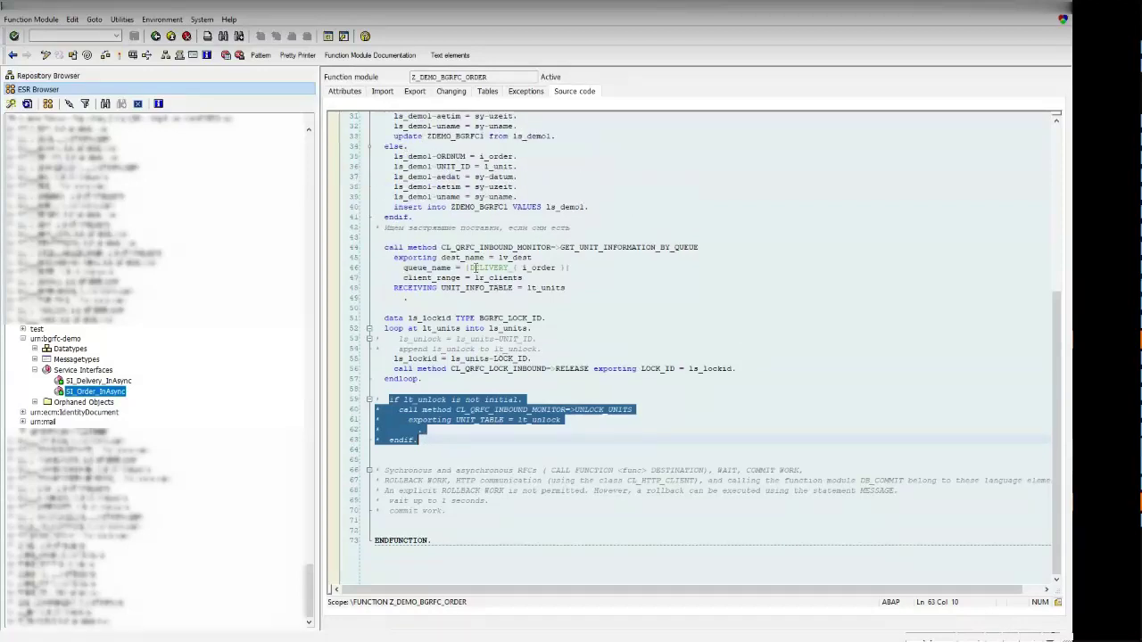
{"action": "left_click_drag", "start_coordinate": [376, 237], "coordinate": [573, 267]}
{"action": "left_click_drag", "start_coordinate": [469, 284], "coordinate": [480, 386]}
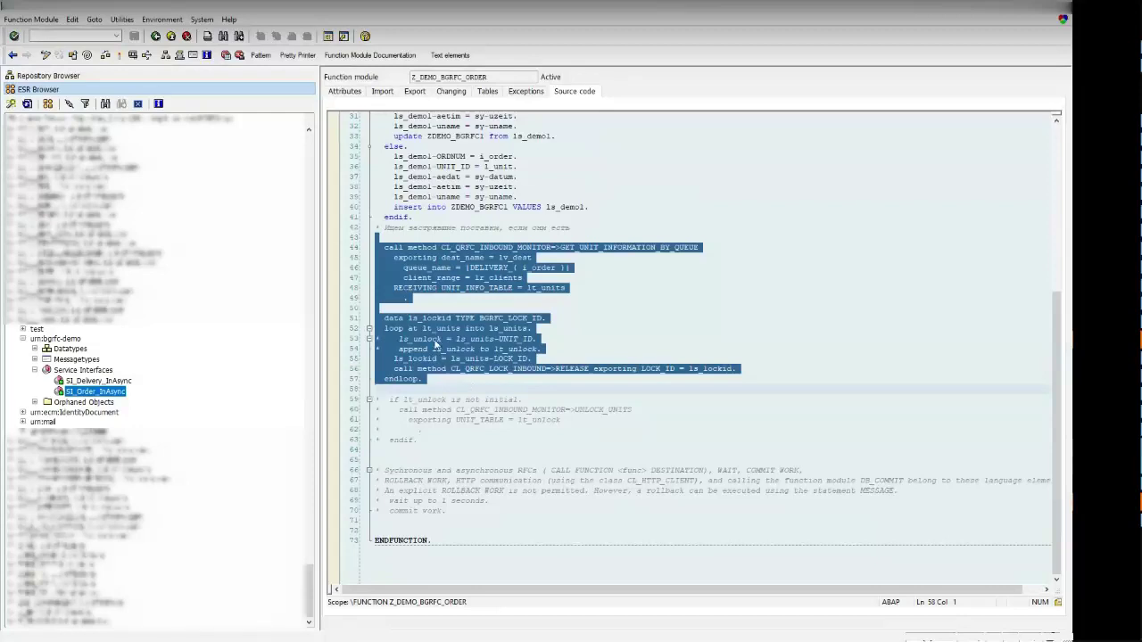
Open the SI_DELIVERY_IN_ASYNC method from the SI_Delivery_InAsync implementing class and highlight the lines that create the destination, unit and DELIVERY queue name.
{"action": "double_click", "coordinate": [60, 381]}
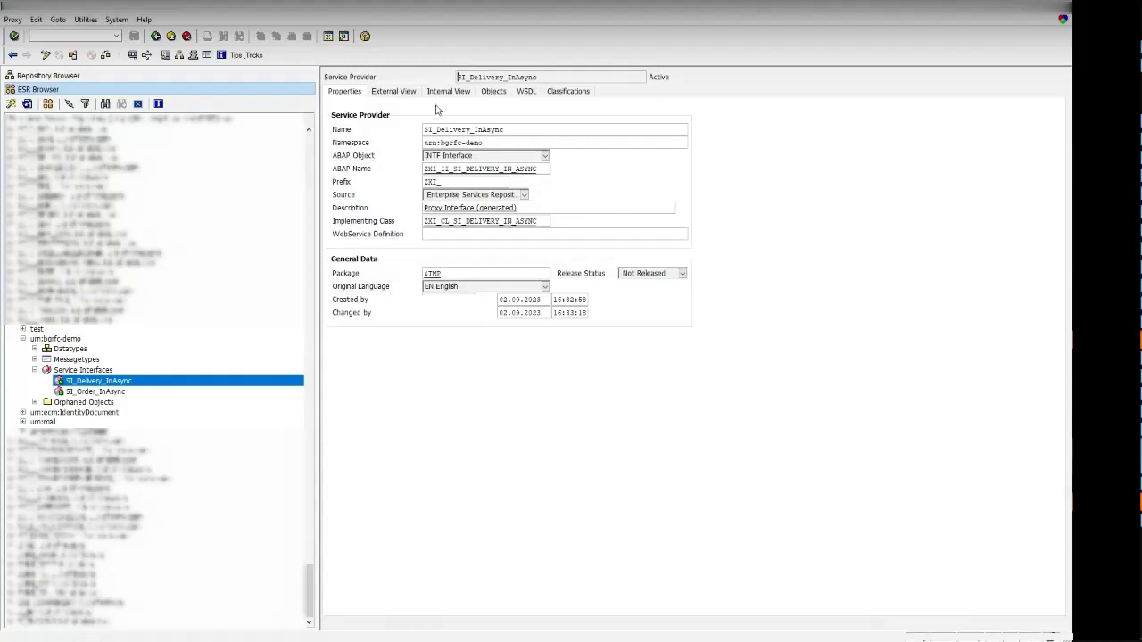
{"action": "double_click", "coordinate": [457, 222]}
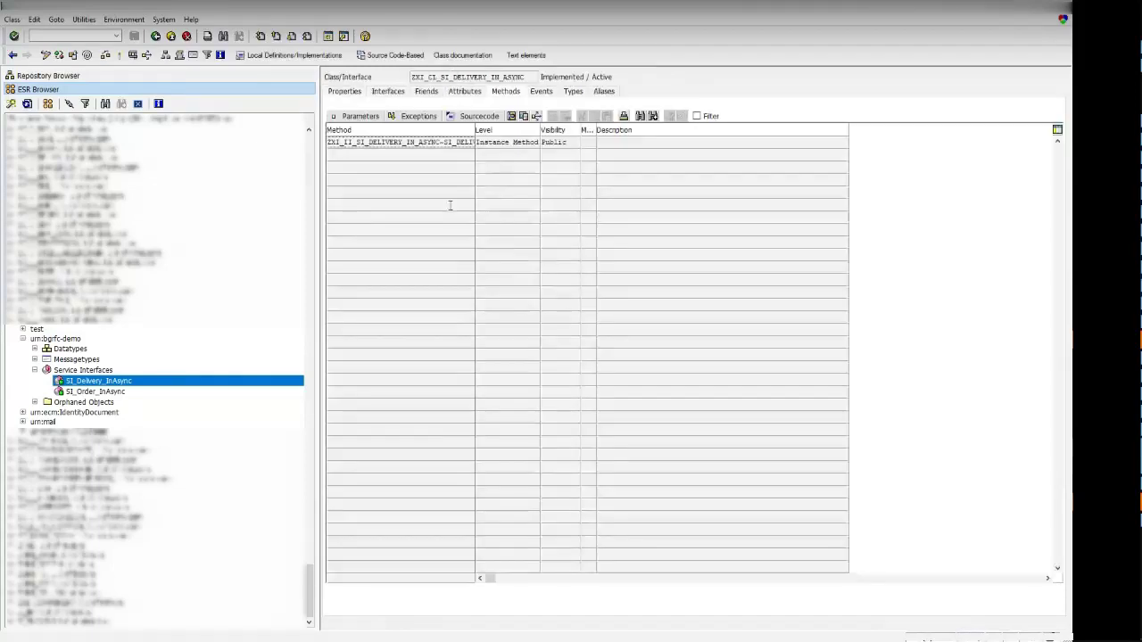
{"action": "double_click", "coordinate": [458, 141]}
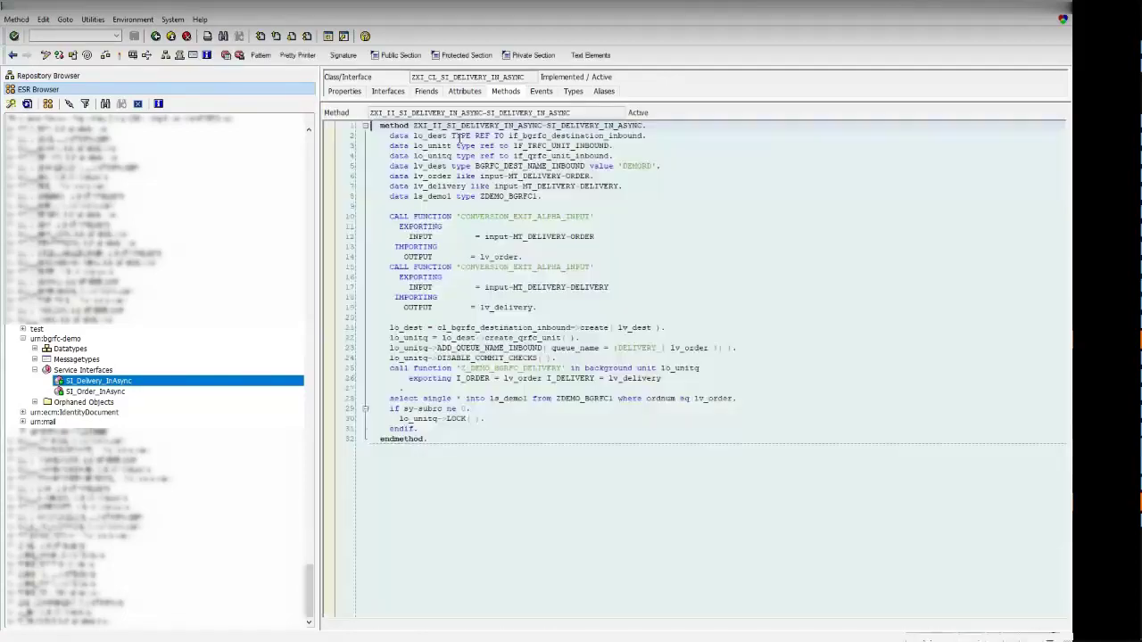
{"action": "left_click_drag", "start_coordinate": [389, 328], "coordinate": [701, 348]}
{"action": "left_click", "coordinate": [582, 339]}
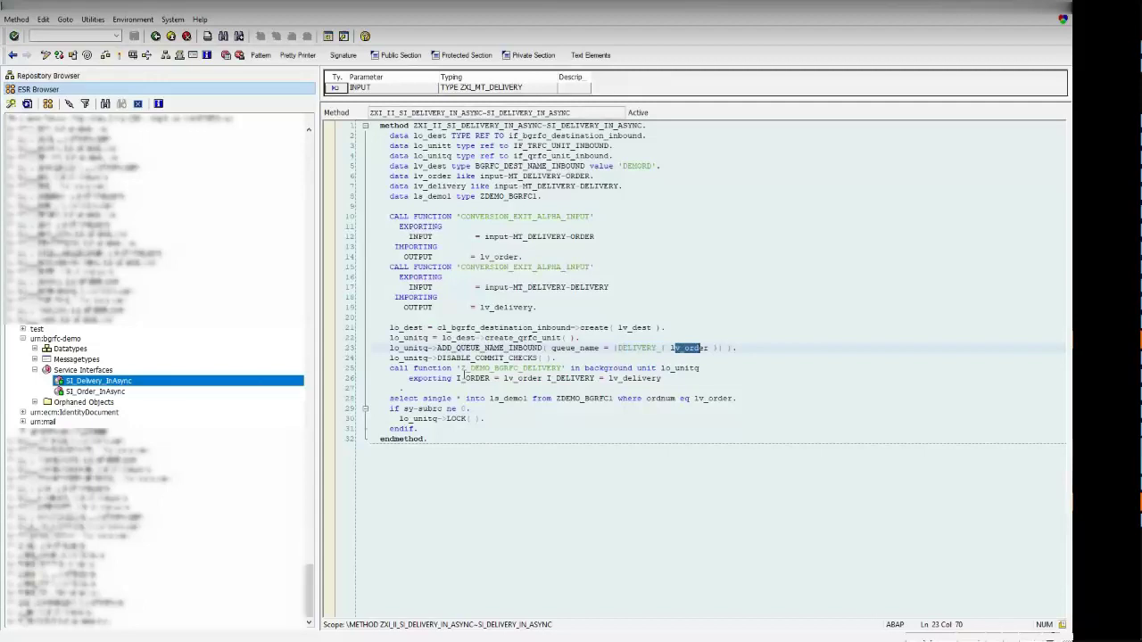
Highlight the background unit call of Z_DEMO_BGRFC_DELIVERY and its exported I_ORDER parameter.
{"action": "left_click", "coordinate": [447, 369]}
{"action": "left_click_drag", "start_coordinate": [447, 369], "coordinate": [535, 389]}
{"action": "scroll", "coordinate": [550, 405], "scroll_direction": "down", "scroll_amount": 4}
{"action": "left_click", "coordinate": [506, 276]}
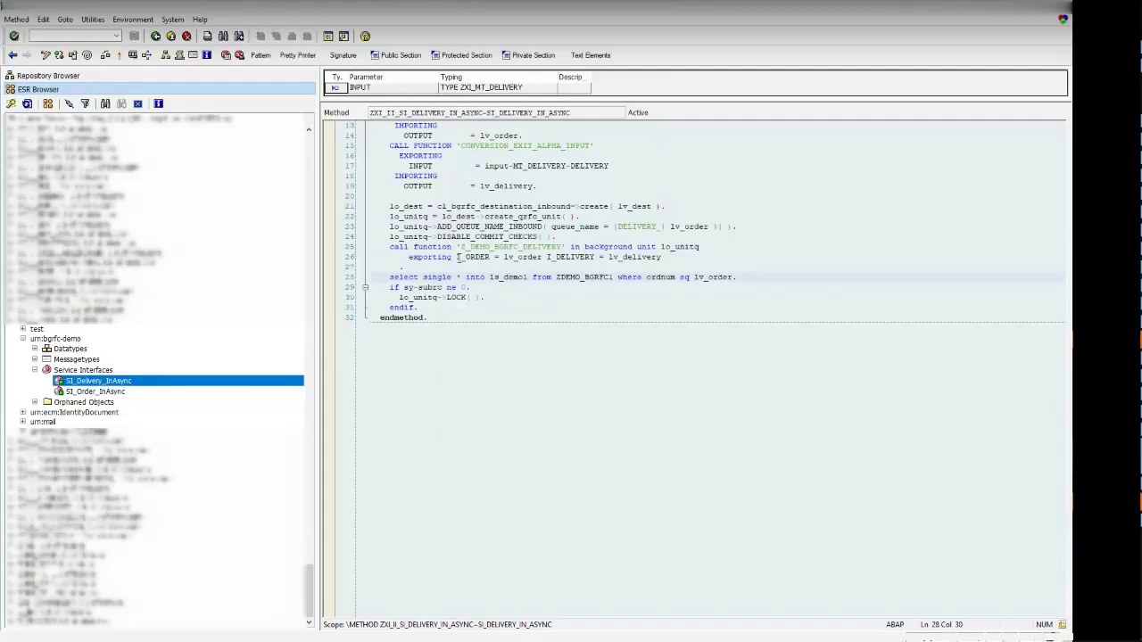
{"action": "left_click_drag", "start_coordinate": [457, 257], "coordinate": [516, 257]}
Highlight the ZDEMO_BGRFC1 select by order number together with the sy-subrc check that follows it.
{"action": "left_click", "coordinate": [461, 276]}
{"action": "left_click_drag", "start_coordinate": [385, 278], "coordinate": [456, 307]}
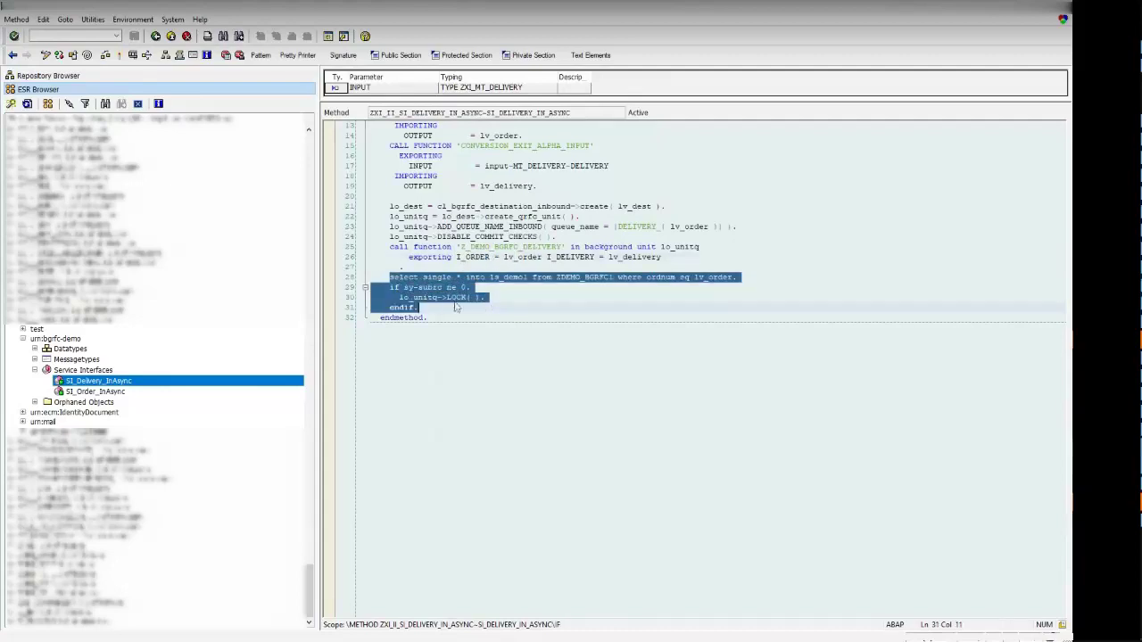
{"action": "left_click", "coordinate": [509, 278]}
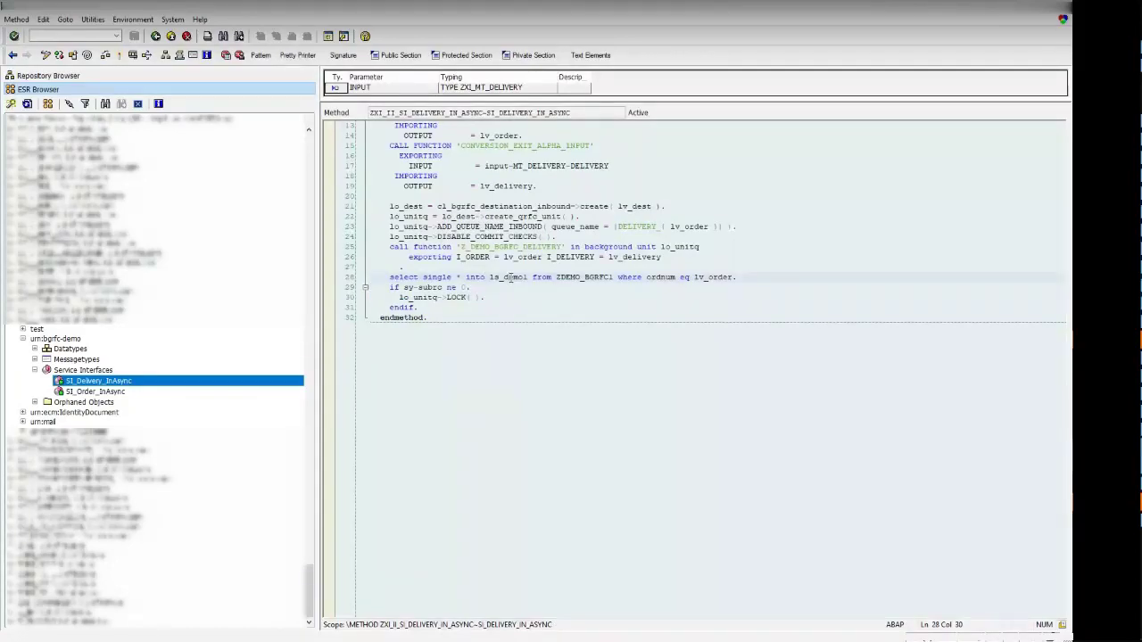
Highlight the lo_unitq LOCK call inside the sy-subrc condition, including its endif line.
{"action": "left_click_drag", "start_coordinate": [399, 297], "coordinate": [481, 297]}
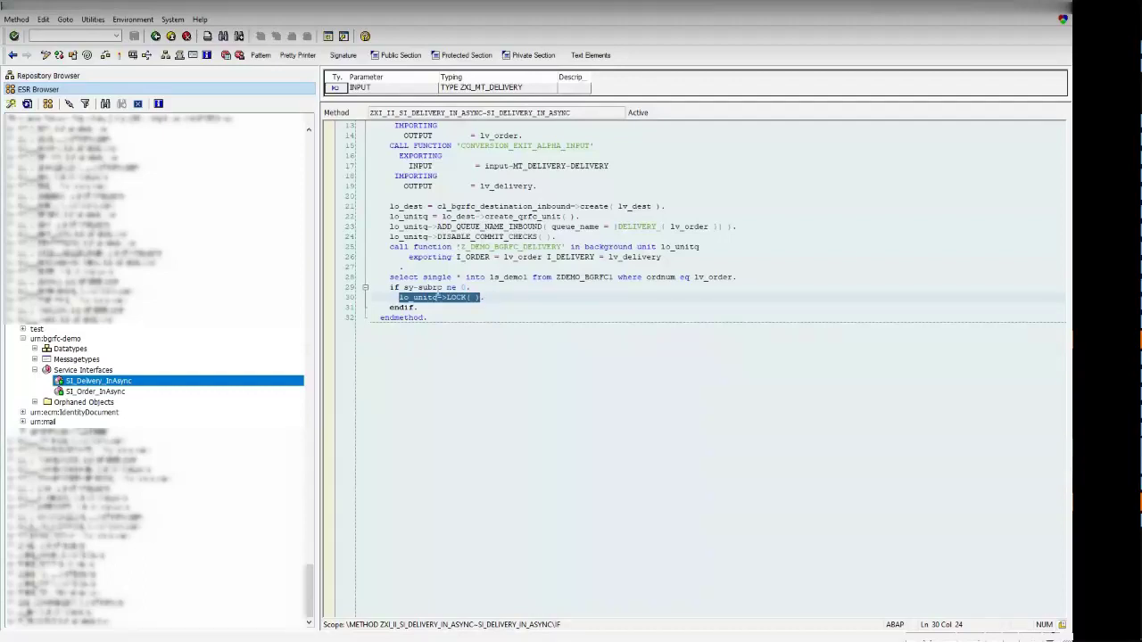
{"action": "left_click", "coordinate": [437, 296]}
{"action": "double_click", "coordinate": [434, 297]}
{"action": "left_click_drag", "start_coordinate": [434, 297], "coordinate": [488, 300]}
{"action": "left_click", "coordinate": [489, 309]}
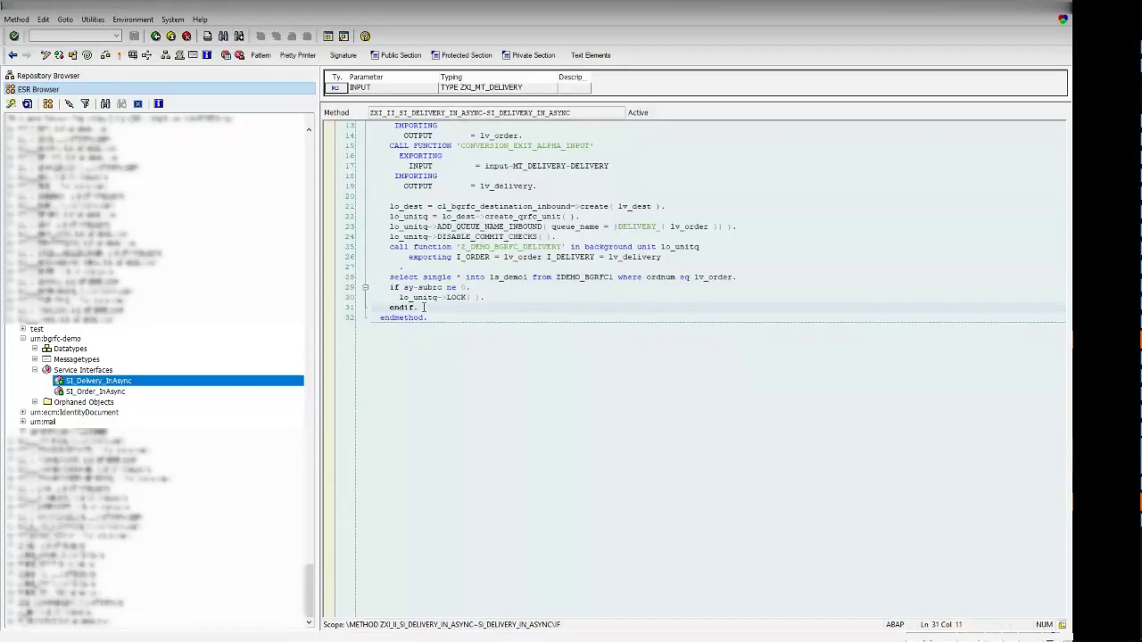
{"action": "left_click_drag", "start_coordinate": [385, 297], "coordinate": [346, 298]}
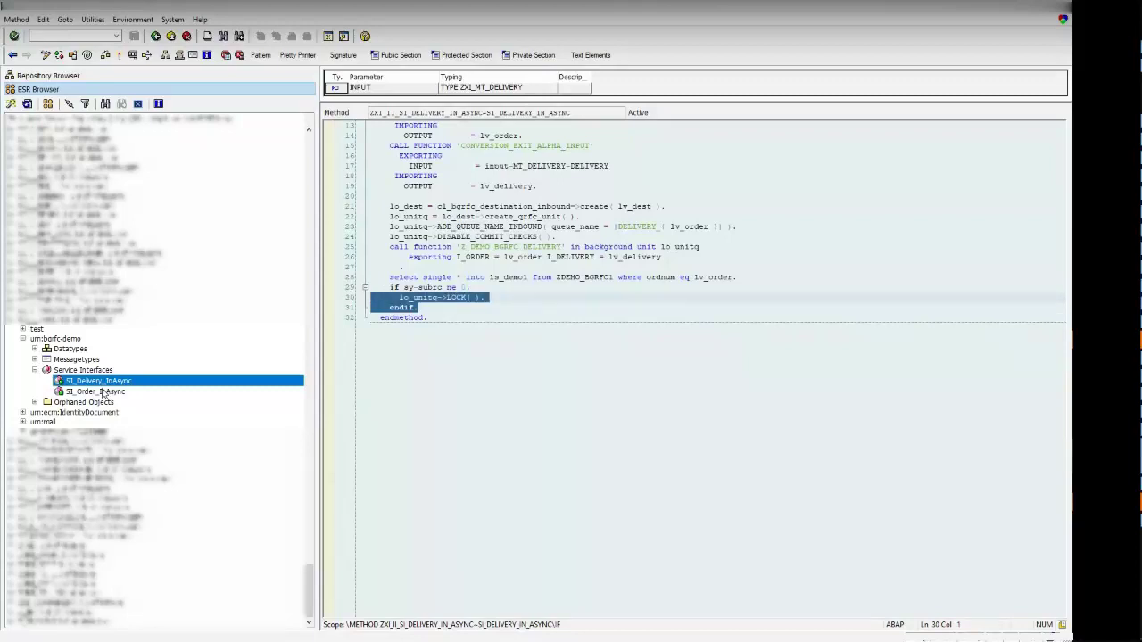
{"action": "left_click_drag", "start_coordinate": [414, 308], "coordinate": [414, 309]}
{"action": "left_click", "coordinate": [422, 307]}
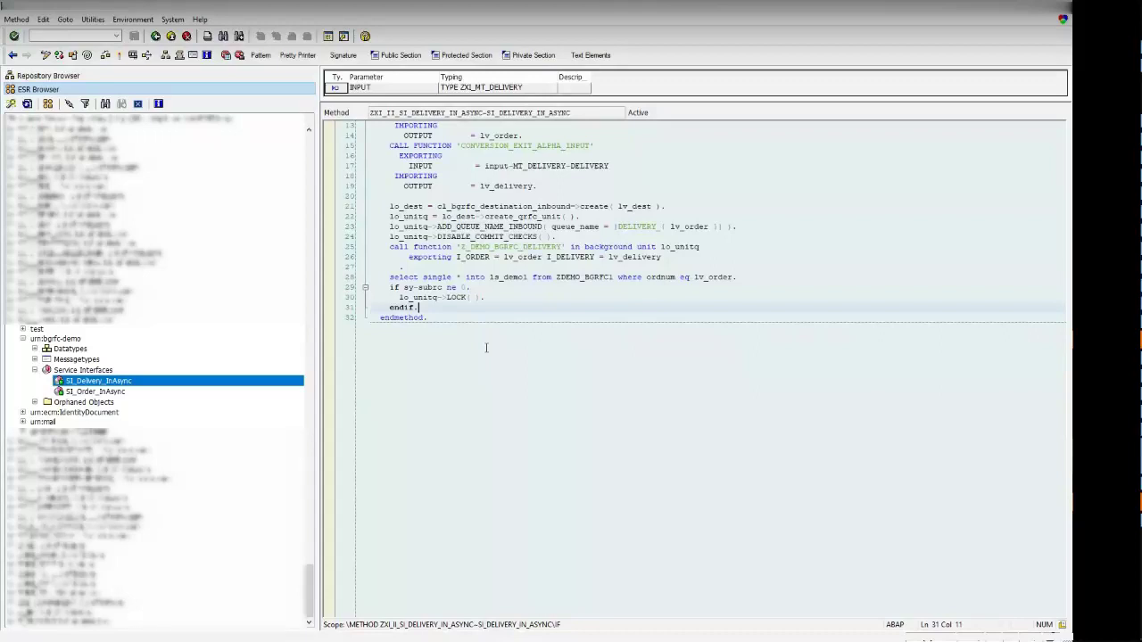
Open the SI_ORDER_IN_ASYNC method of the SI_Order_InAsync implementing class and highlight the commented-out commit work line.
{"action": "double_click", "coordinate": [90, 395]}
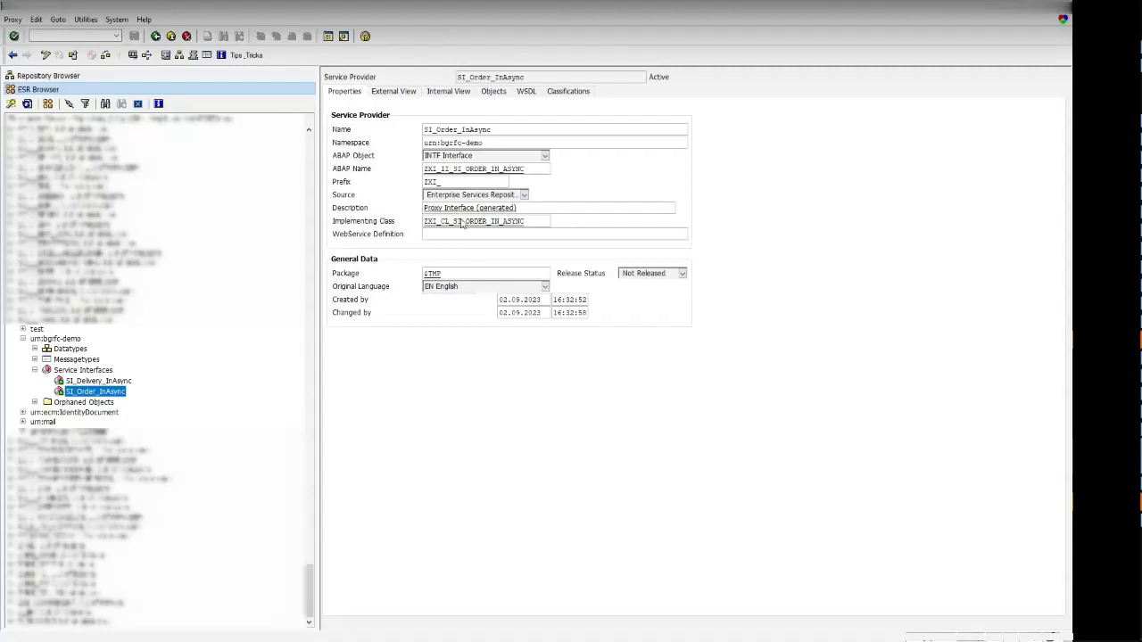
{"action": "double_click", "coordinate": [463, 222]}
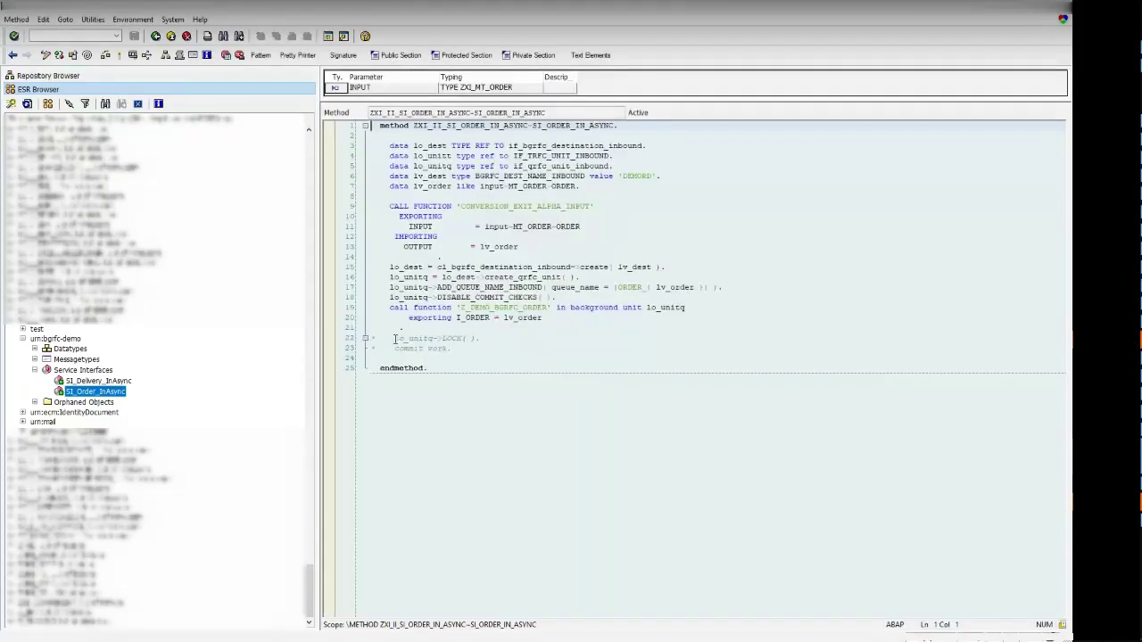
{"action": "left_click_drag", "start_coordinate": [396, 348], "coordinate": [462, 348]}
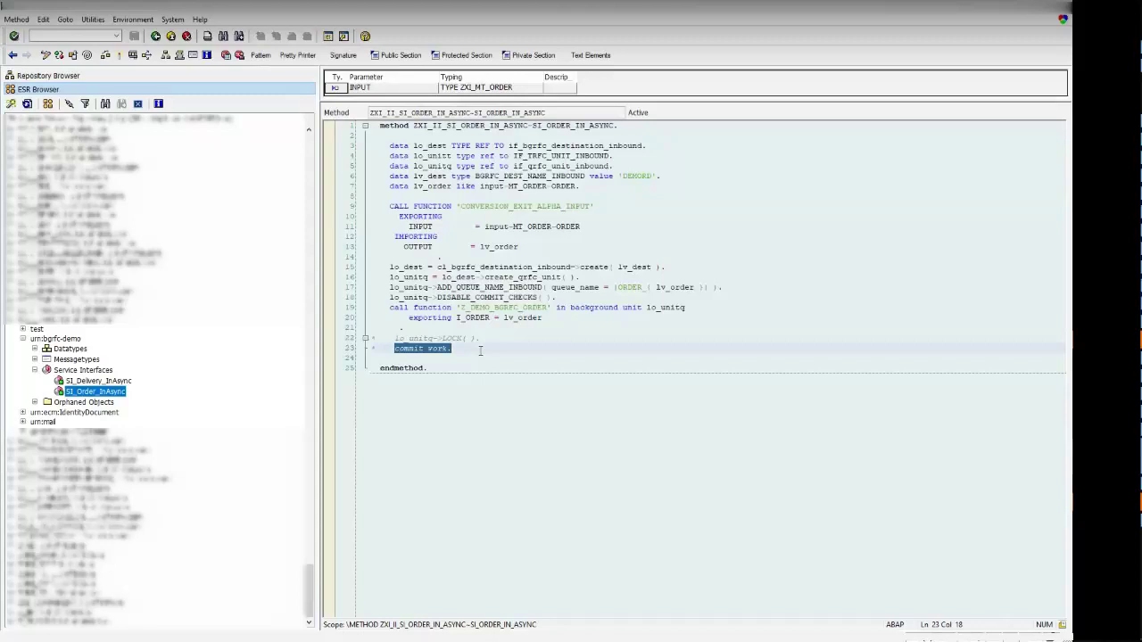
{"action": "key", "text": "ctrl+less"}
Open Z_DEMO_BGRFC_ORDER and highlight the code from the DELIVERY queue name down to the lock ID assignment in the loop.
{"action": "double_click", "coordinate": [511, 308]}
{"action": "scroll", "coordinate": [452, 369], "scroll_direction": "down", "scroll_amount": 8}
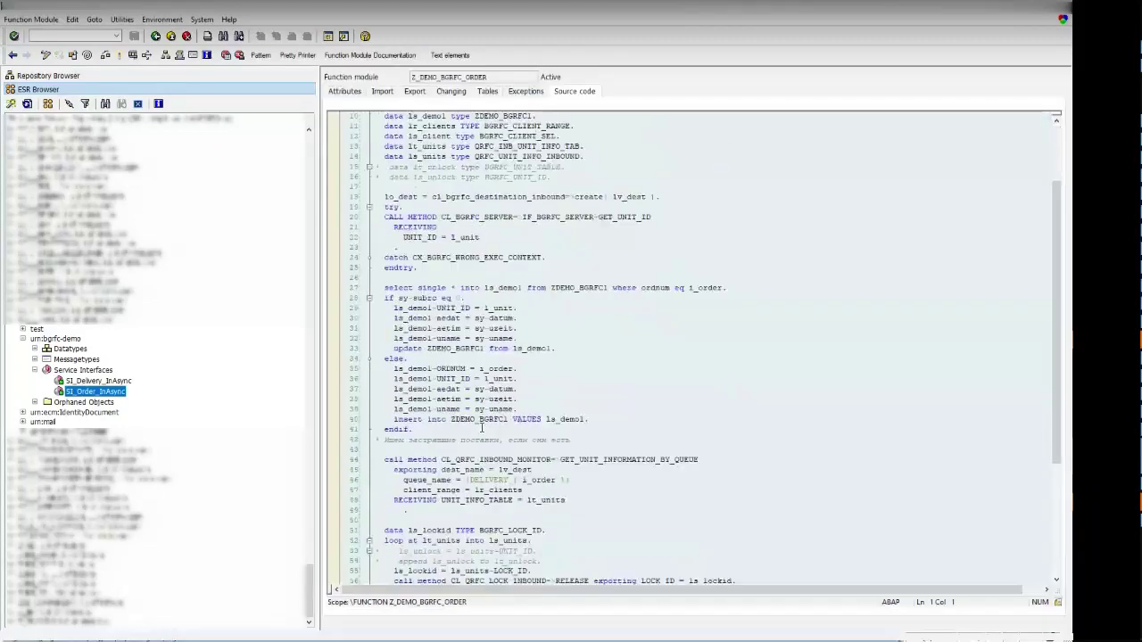
{"action": "scroll", "coordinate": [442, 393], "scroll_direction": "down", "scroll_amount": 6}
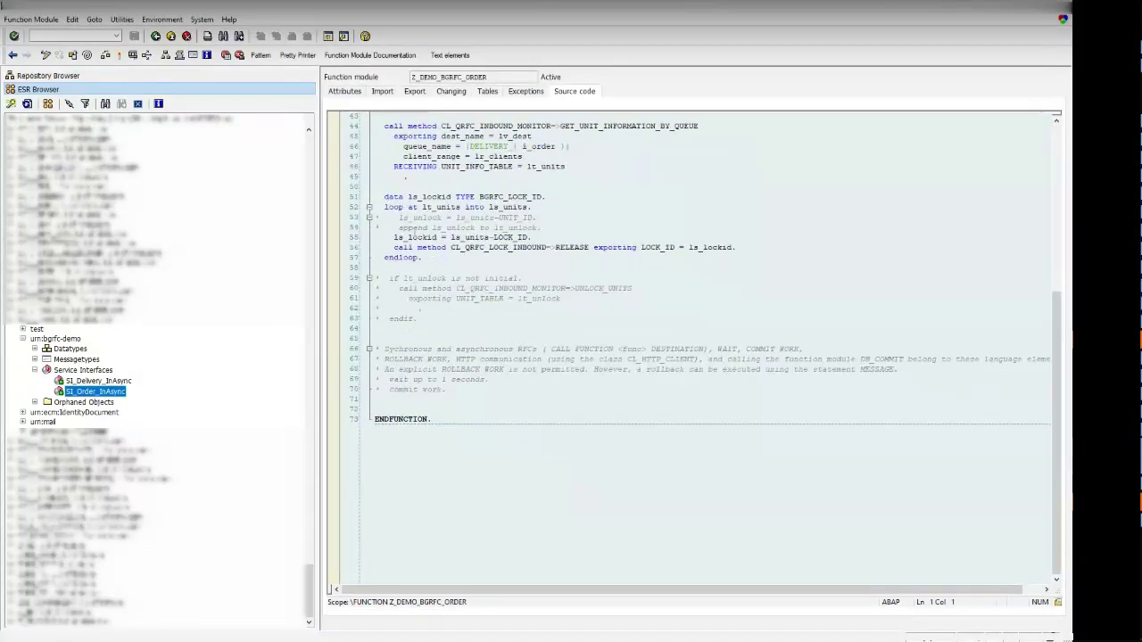
{"action": "left_click_drag", "start_coordinate": [404, 146], "coordinate": [433, 228]}
Reopen the SI_DELIVERY_IN_ASYNC method, highlight the lo_unitq LOCK call, and move to the ADD_QUEUE_NAME_INBOUND line.
{"action": "left_click", "coordinate": [99, 381]}
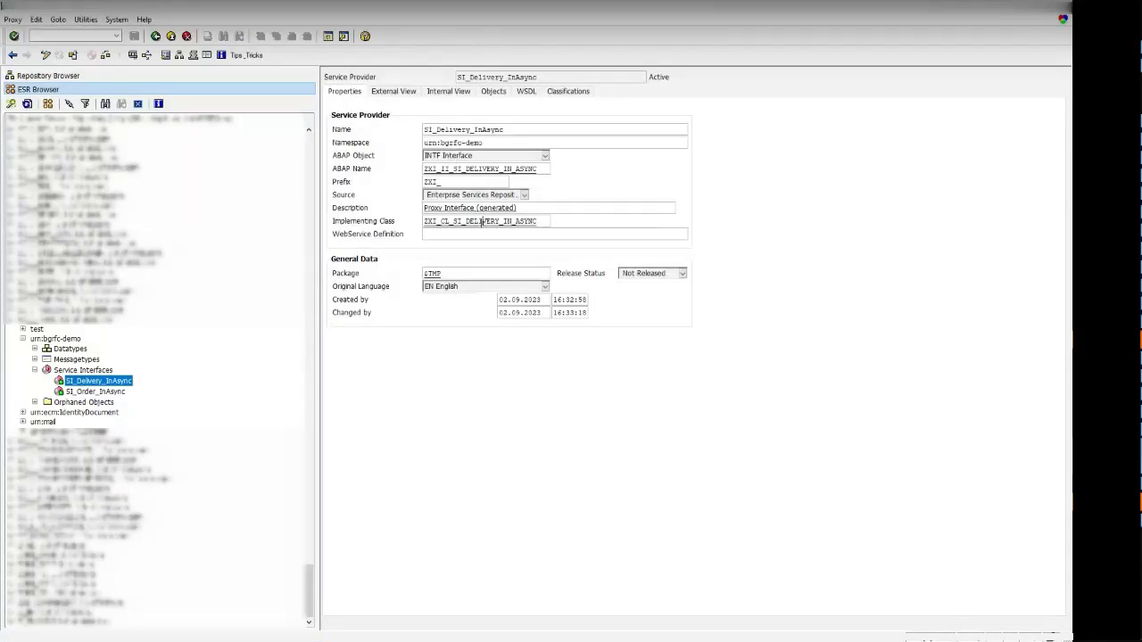
{"action": "double_click", "coordinate": [482, 222]}
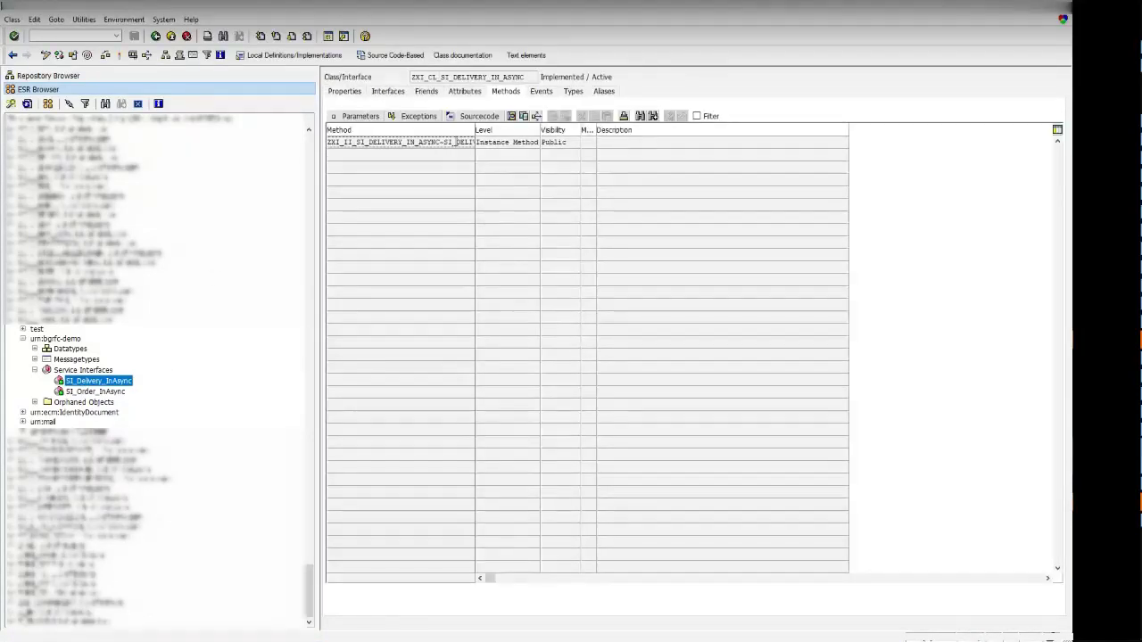
{"action": "double_click", "coordinate": [457, 143]}
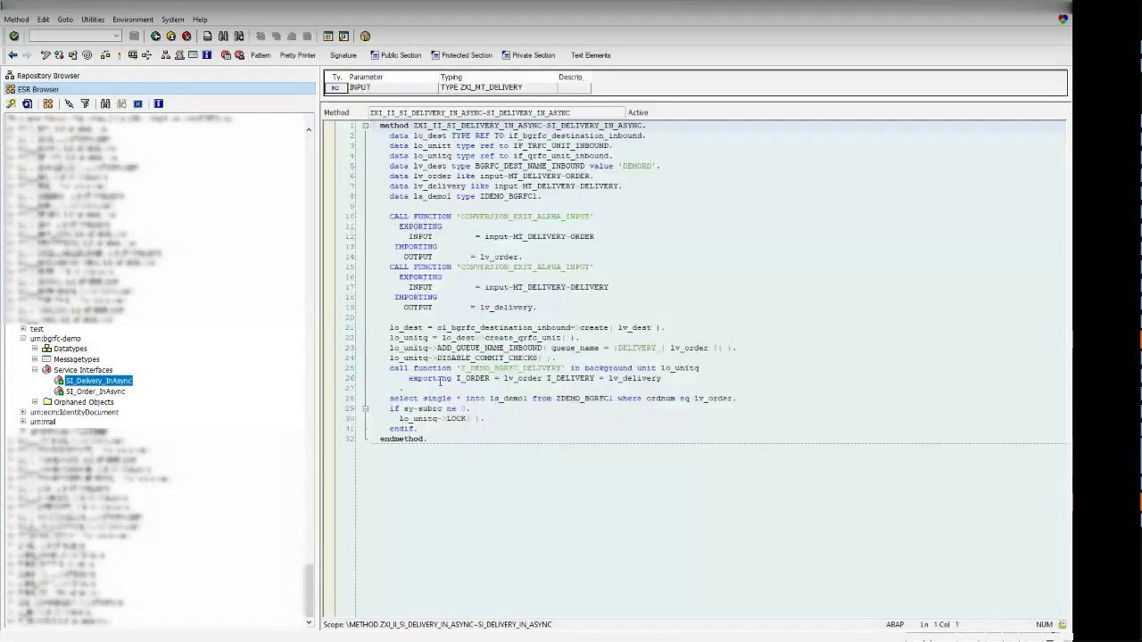
{"action": "left_click_drag", "start_coordinate": [400, 419], "coordinate": [490, 420]}
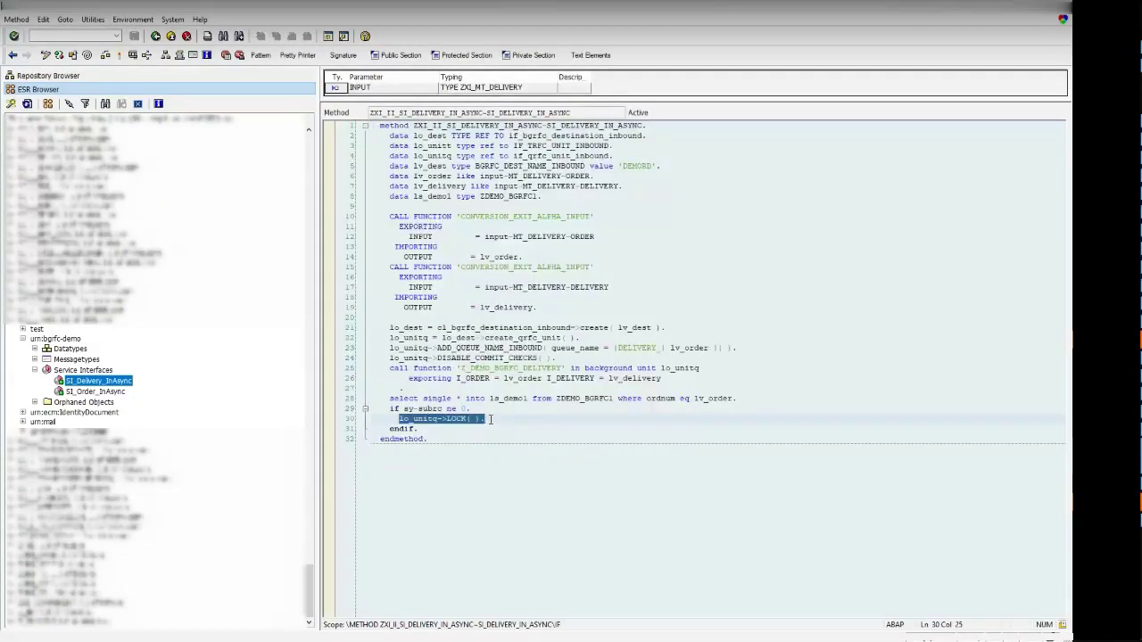
{"action": "left_click", "coordinate": [489, 419]}
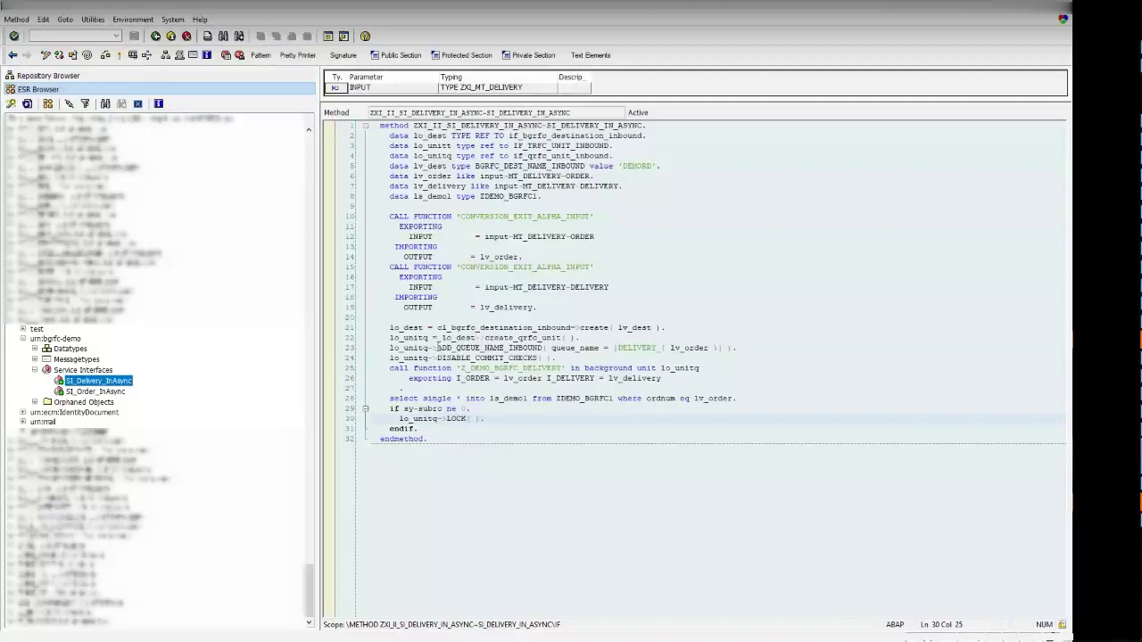
{"action": "left_click", "coordinate": [436, 348]}
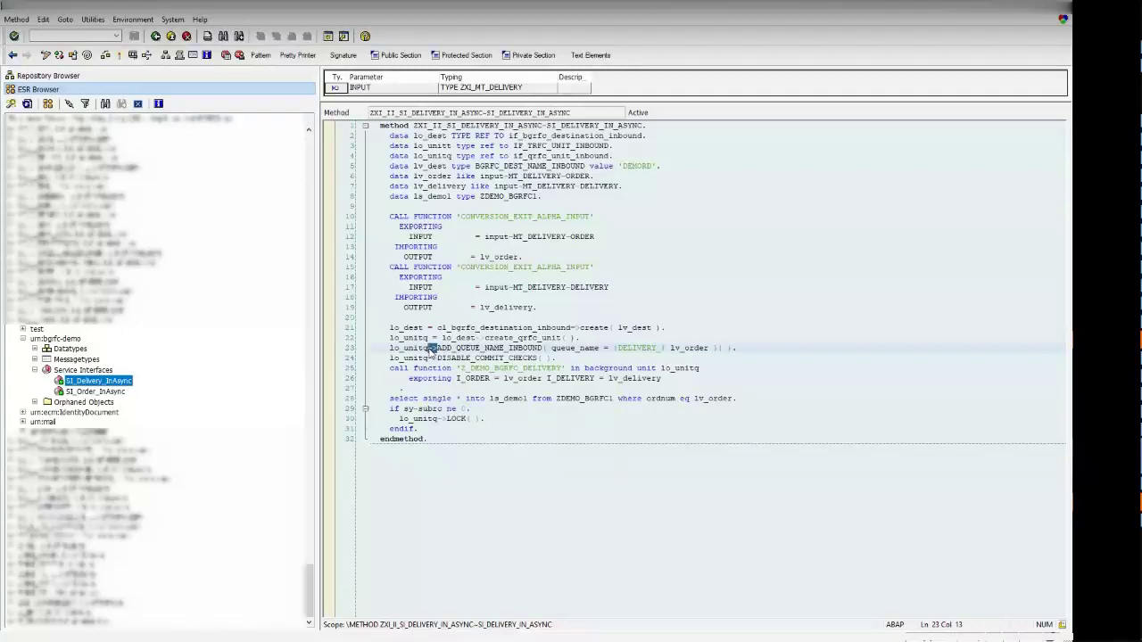
Highlight the DISABLE_COMMIT_CHECKS call in the delivery method, view its implementation, and return to SI_DELIVERY_IN_ASYNC.
{"action": "left_click", "coordinate": [455, 358]}
{"action": "left_click_drag", "start_coordinate": [437, 358], "coordinate": [553, 358]}
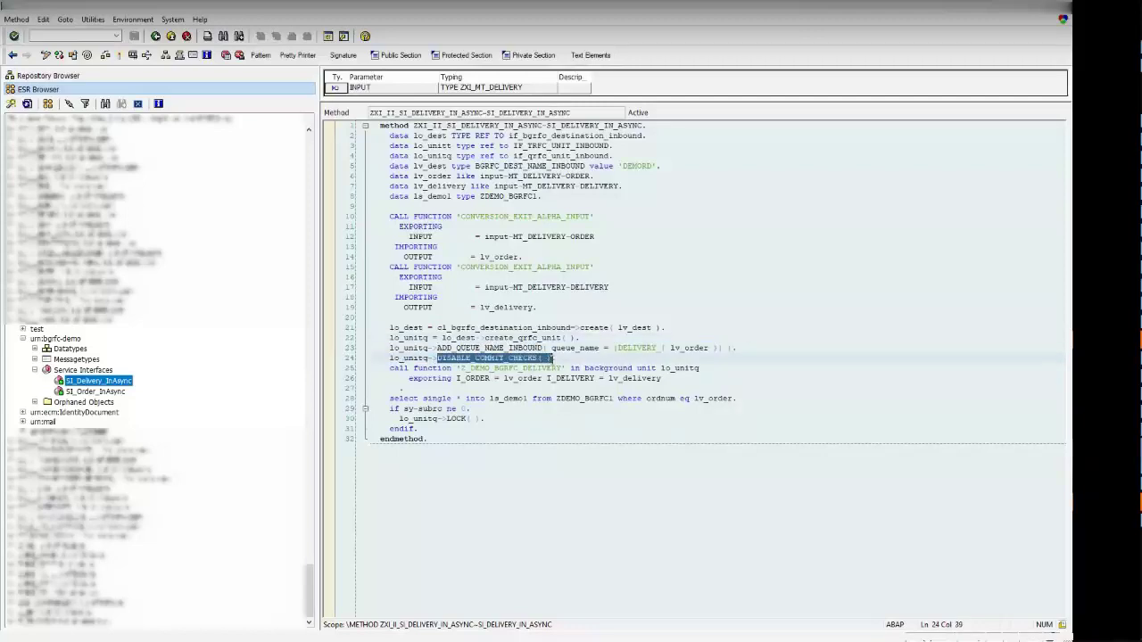
{"action": "double_click", "coordinate": [516, 361]}
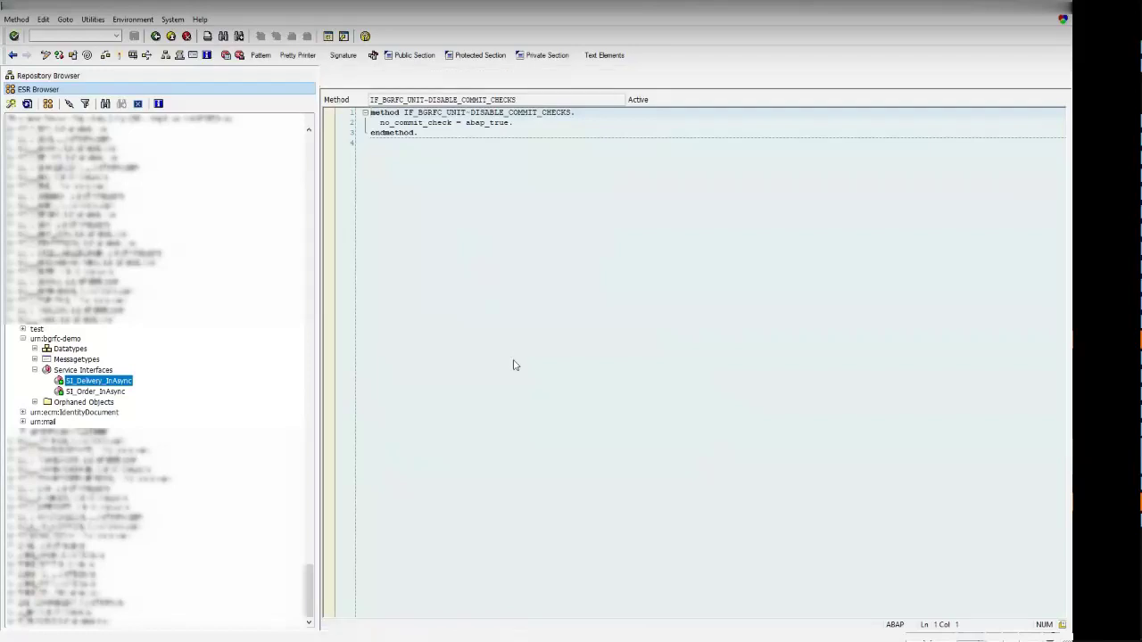
{"action": "key", "text": "F3"}
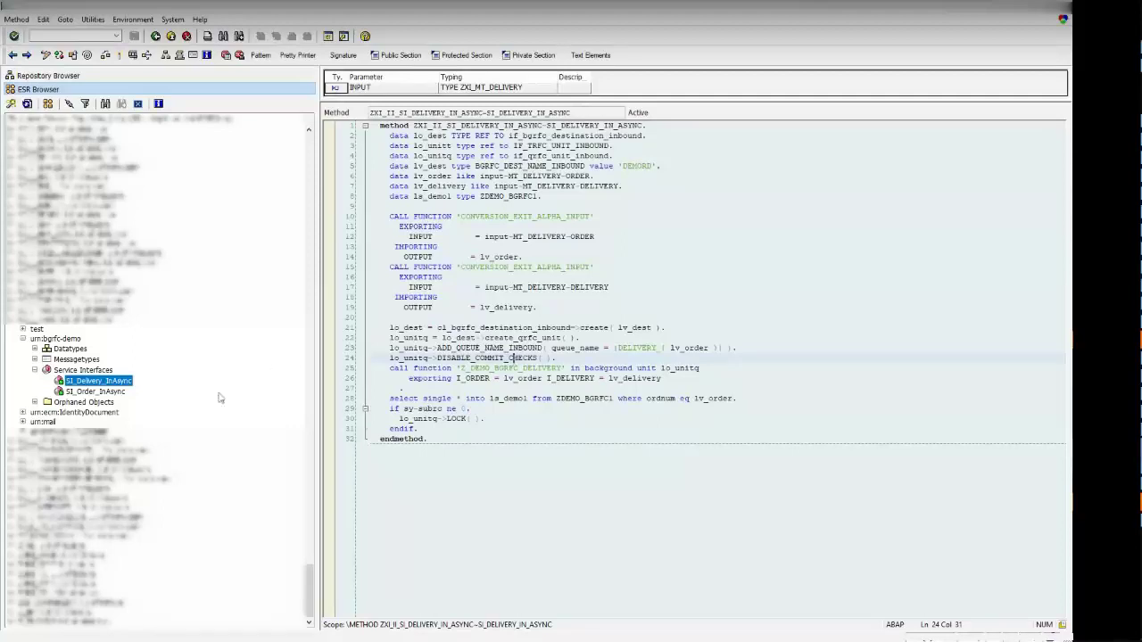
Open Z_DEMO_BGRFC_ORDER from the SI_Order_InAsync implementing class and highlight the GET_UNIT_INFORMATION_BY_QUEUE call above the lt_units loop.
{"action": "left_click", "coordinate": [96, 394]}
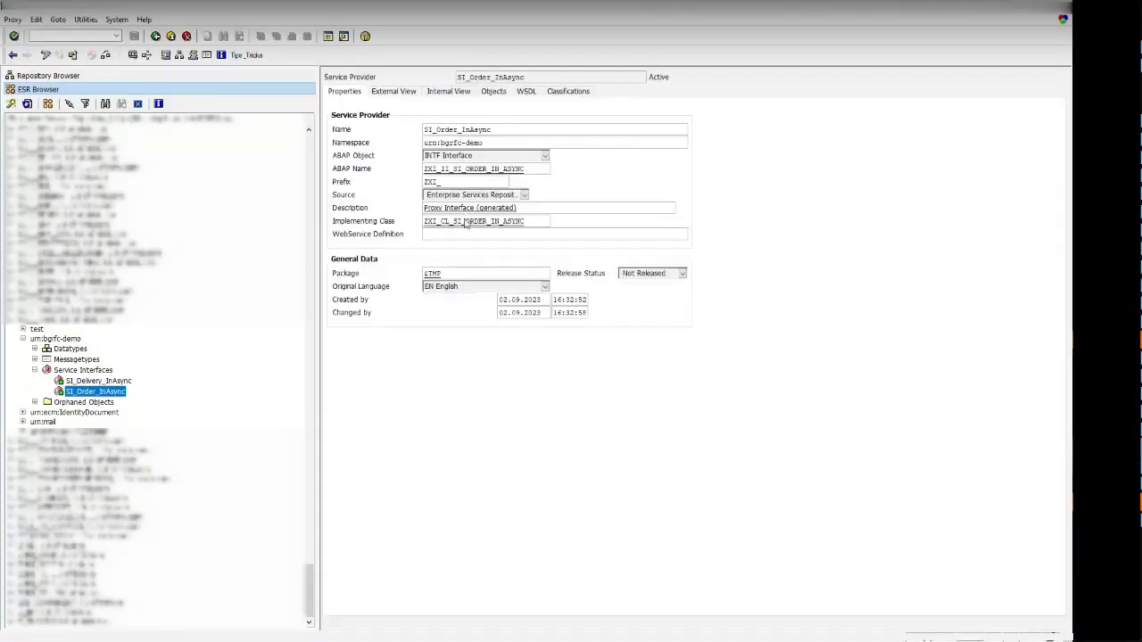
{"action": "double_click", "coordinate": [465, 225]}
{"action": "double_click", "coordinate": [455, 143]}
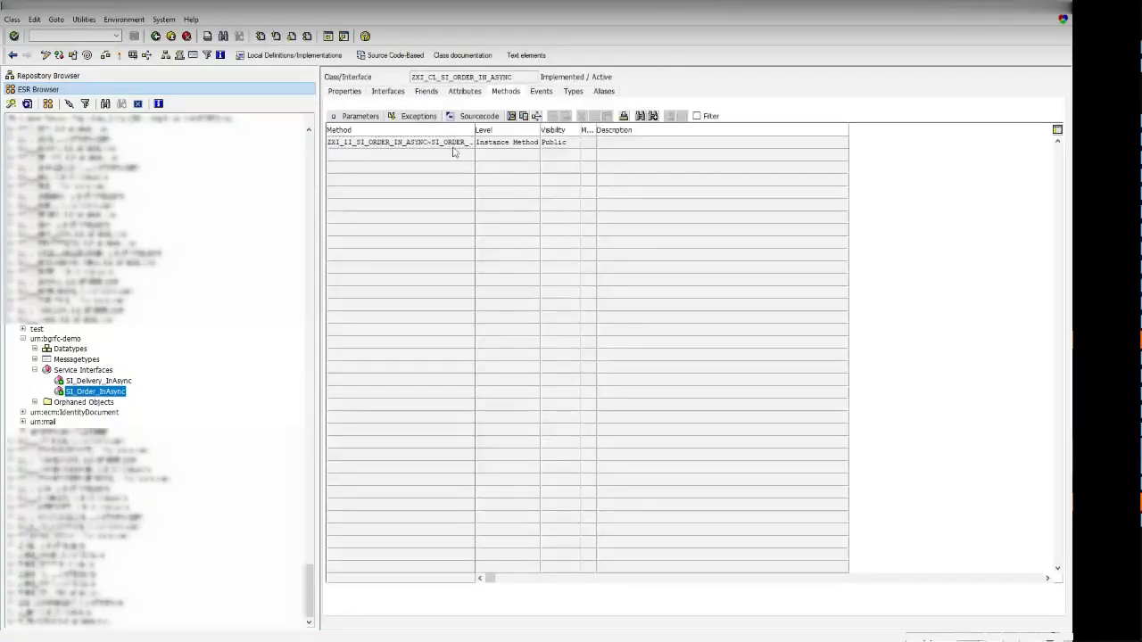
{"action": "double_click", "coordinate": [516, 307]}
{"action": "scroll", "coordinate": [481, 327], "scroll_direction": "down", "scroll_amount": 8}
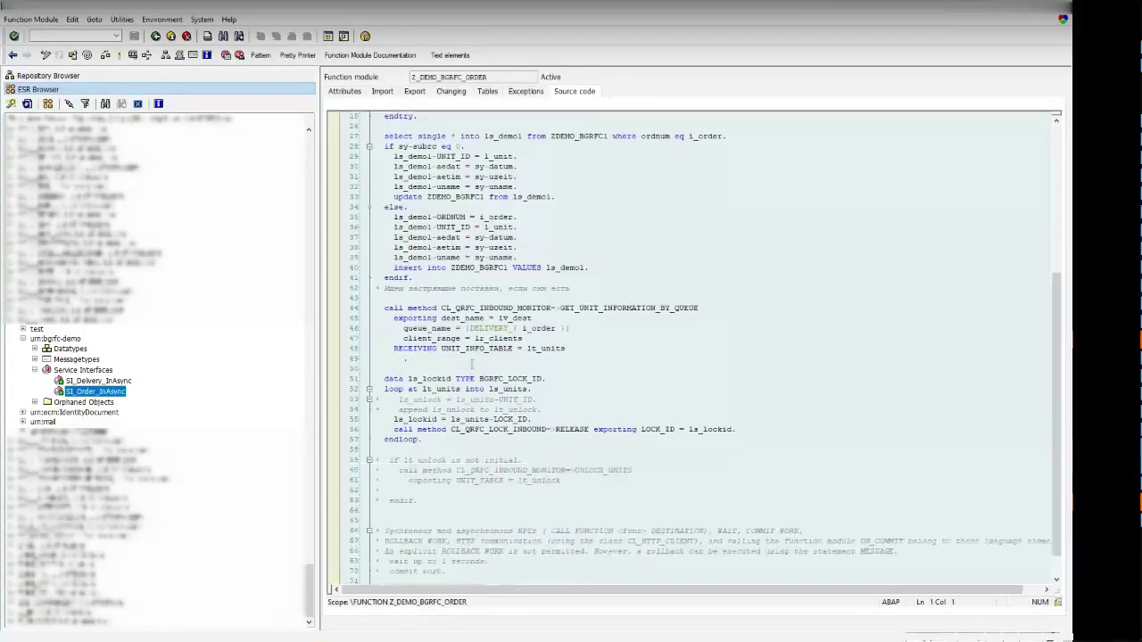
{"action": "left_click_drag", "start_coordinate": [375, 308], "coordinate": [486, 348]}
{"action": "left_click", "coordinate": [504, 389]}
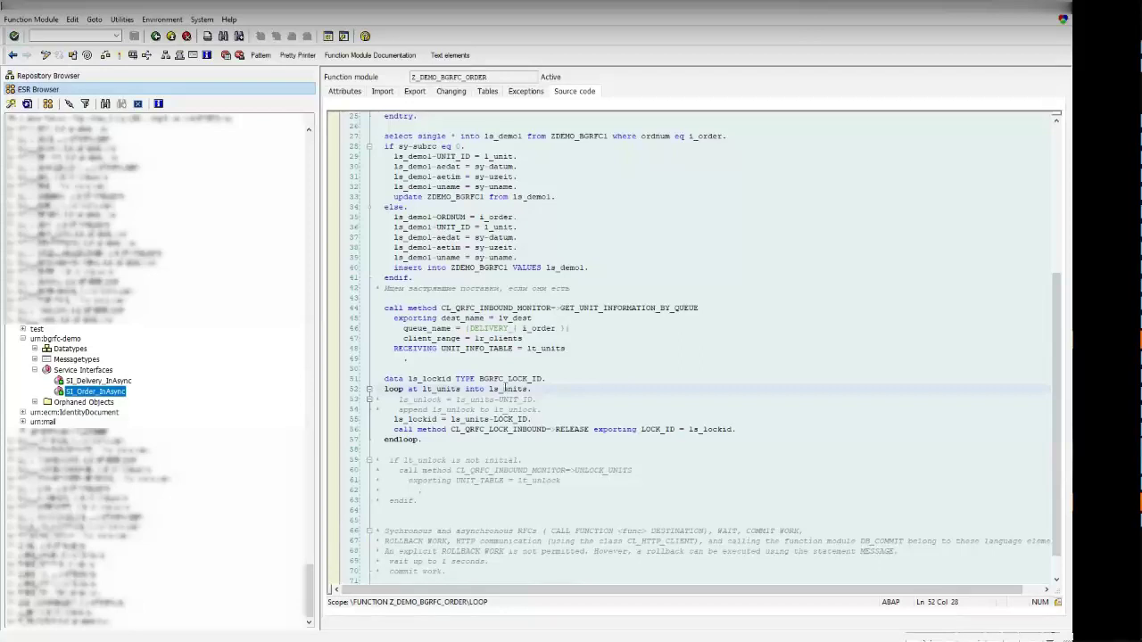
Highlight the commented-out block on RFC restrictions, wait and commit work at the end of Z_DEMO_BGRFC_ORDER, and review the code above it.
{"action": "scroll", "coordinate": [505, 389], "scroll_direction": "down", "scroll_amount": 5}
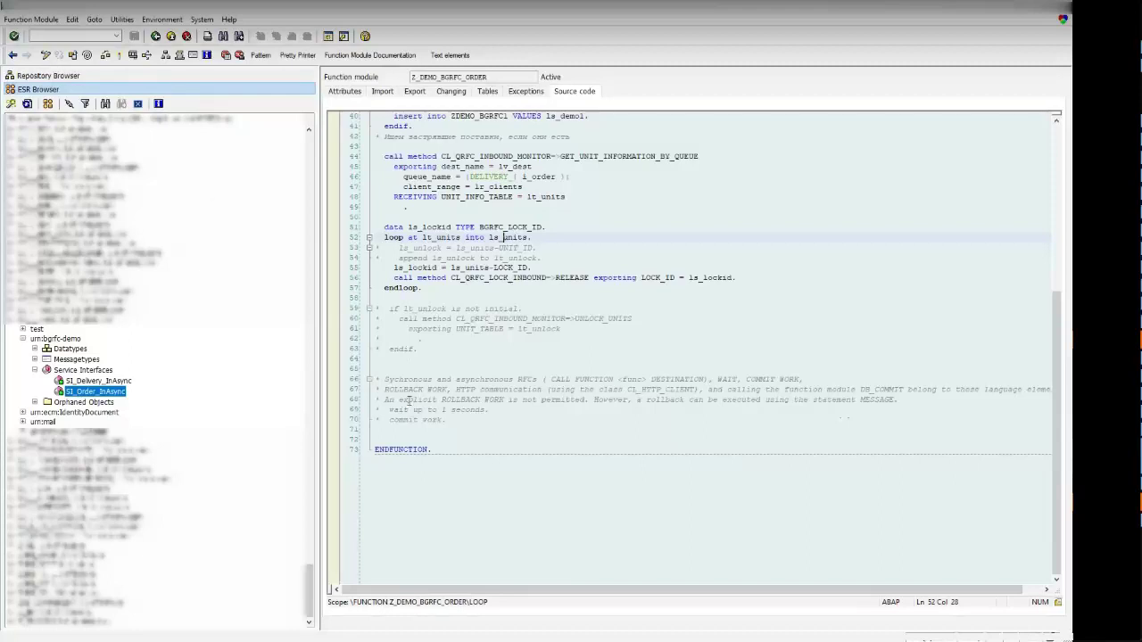
{"action": "left_click_drag", "start_coordinate": [375, 379], "coordinate": [495, 431]}
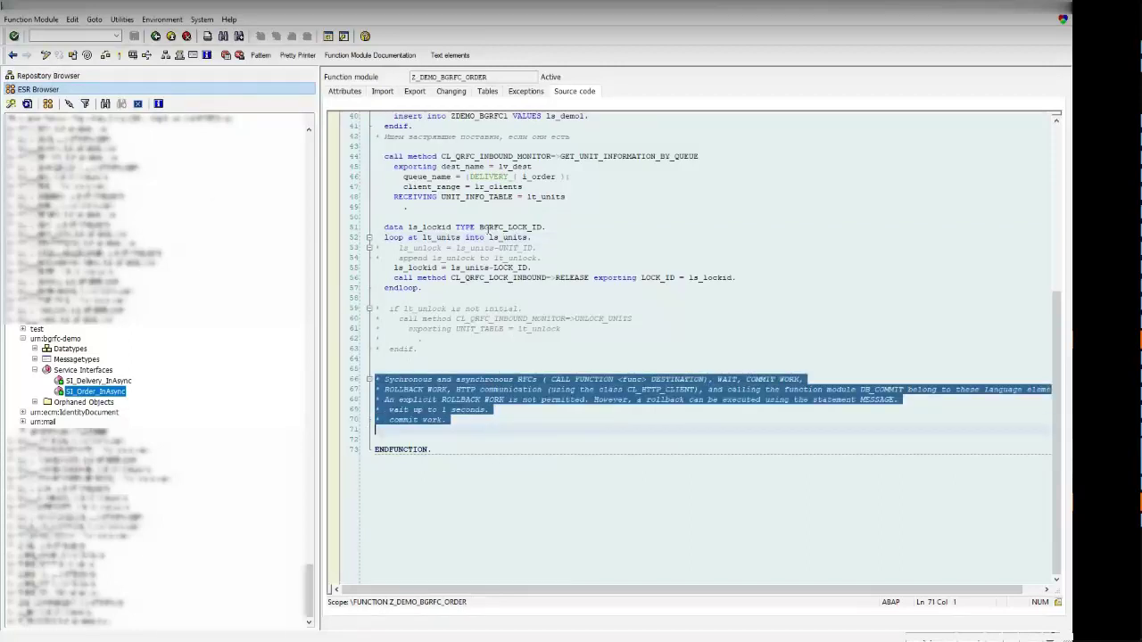
{"action": "left_click", "coordinate": [508, 411]}
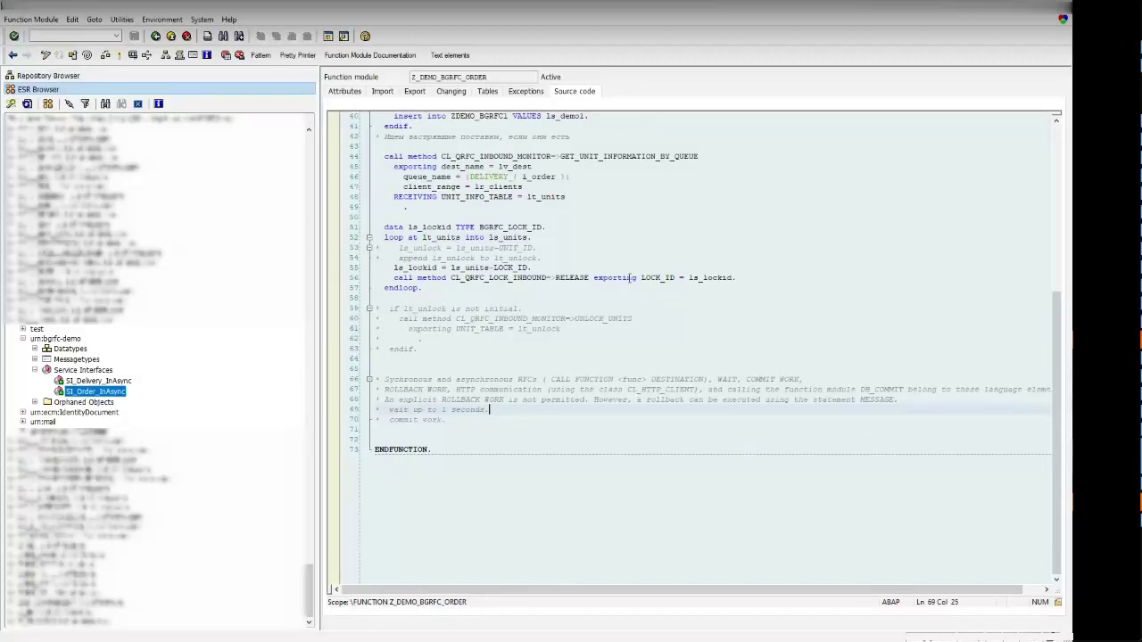
{"action": "scroll", "coordinate": [455, 214], "scroll_direction": "up", "scroll_amount": 2}
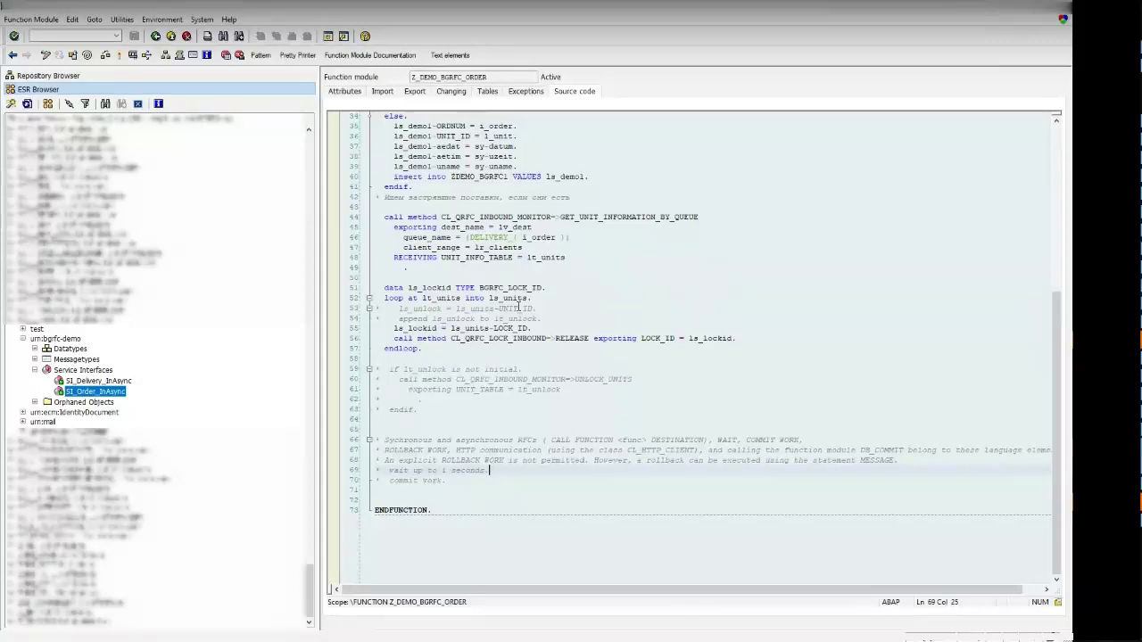
{"action": "scroll", "coordinate": [519, 308], "scroll_direction": "up", "scroll_amount": 6}
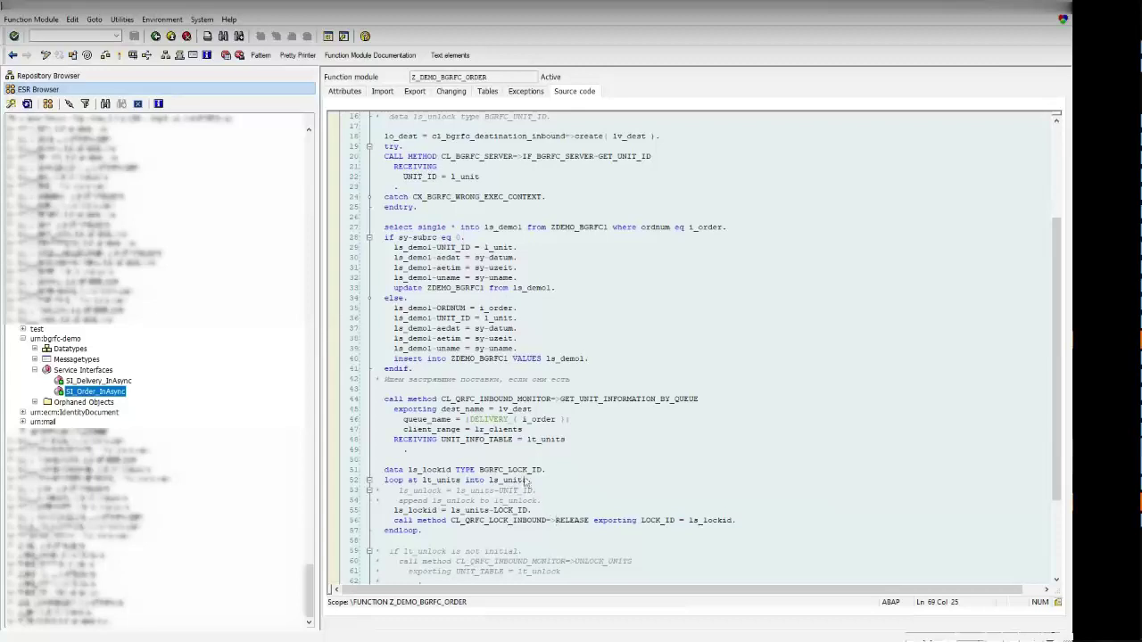
Return to the SI_ORDER_IN_ASYNC method and highlight the lo_unitq DISABLE_COMMIT_CHECKS line.
{"action": "key", "text": "F3"}
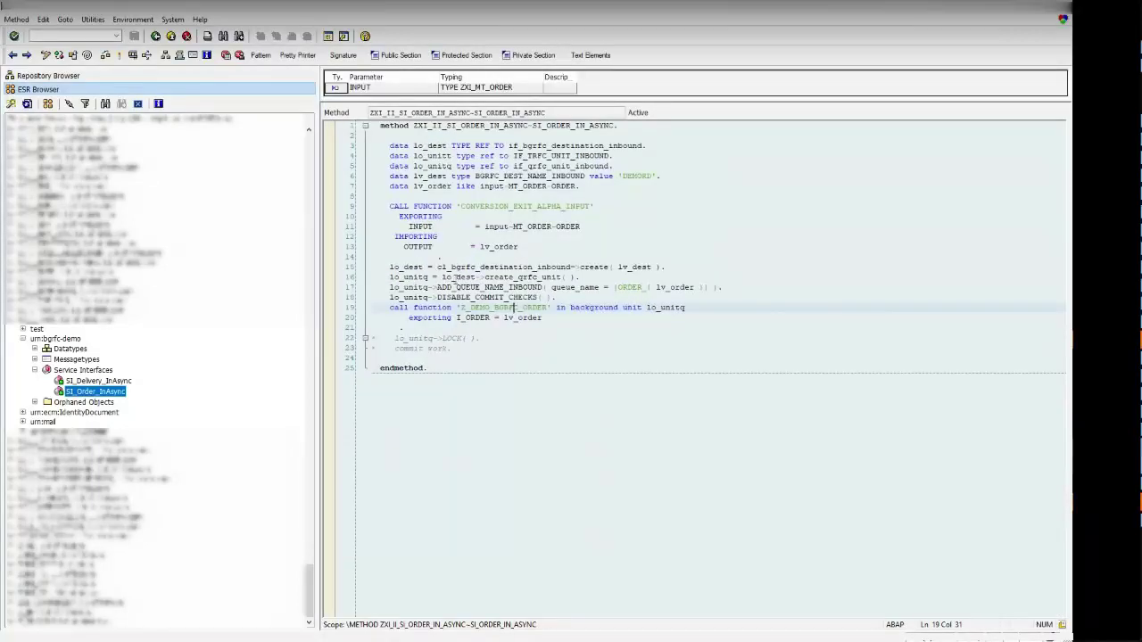
{"action": "double_click", "coordinate": [482, 297]}
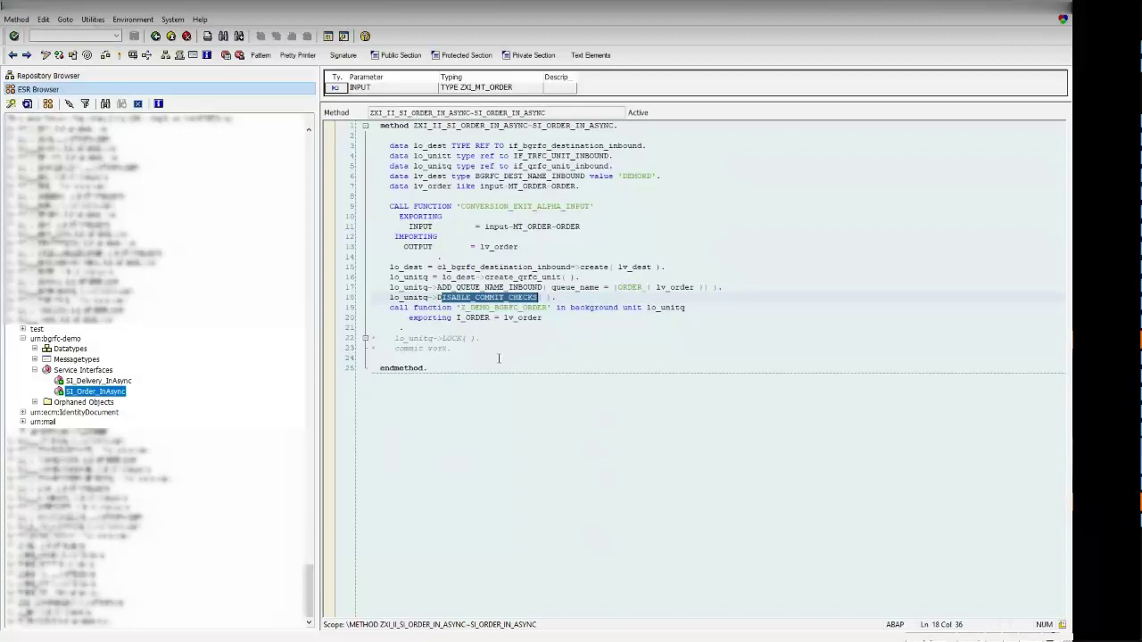
{"action": "left_click", "coordinate": [513, 346]}
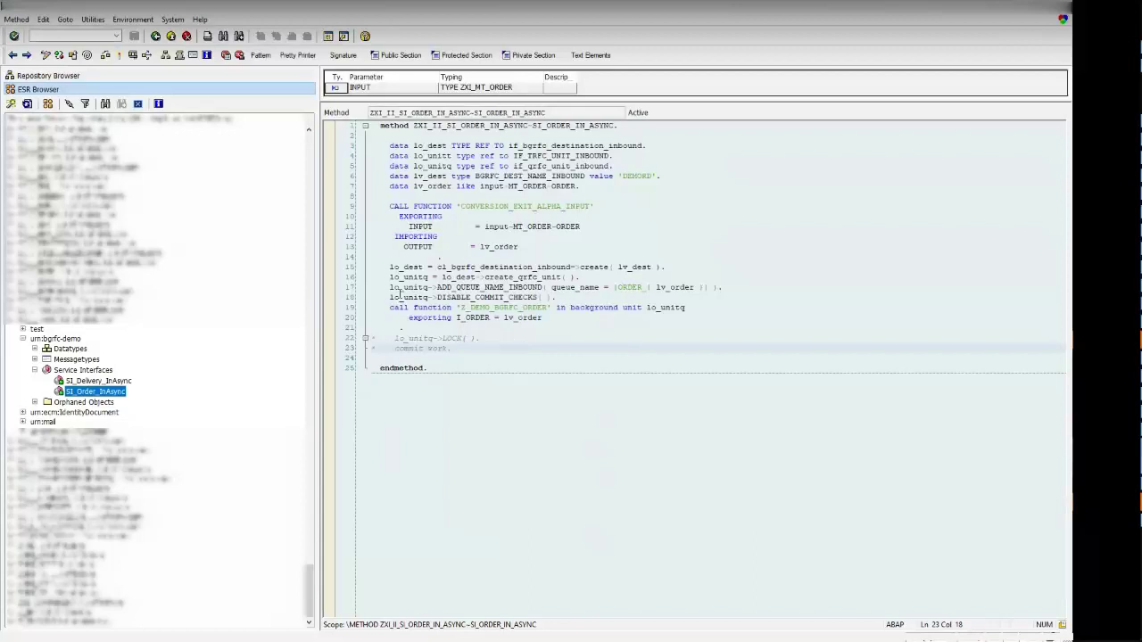
{"action": "left_click_drag", "start_coordinate": [390, 297], "coordinate": [558, 299]}
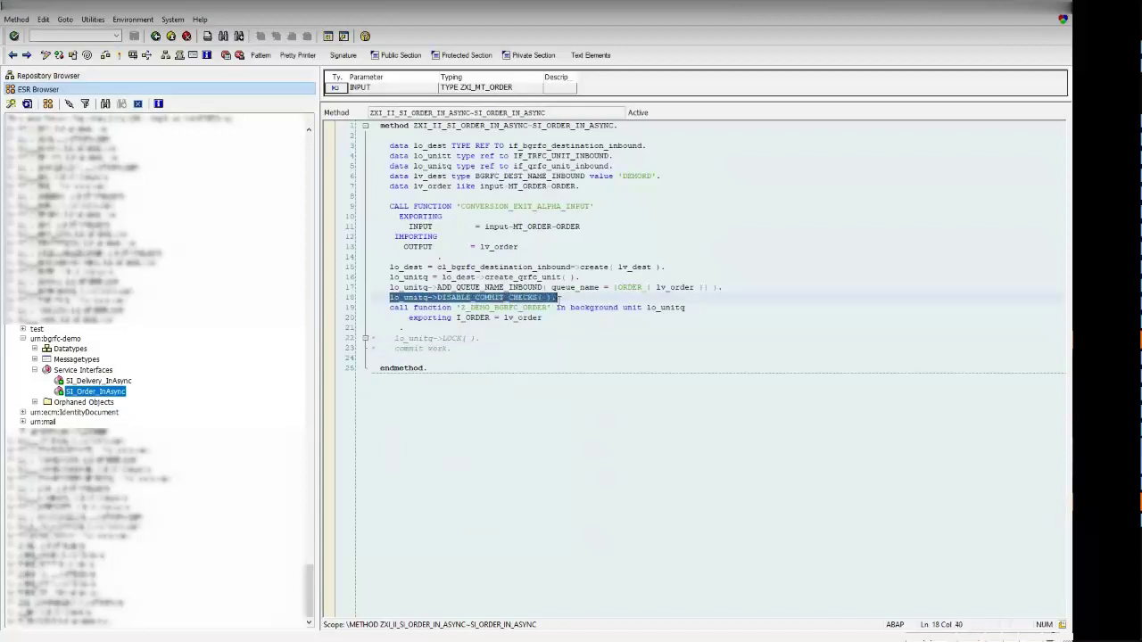
{"action": "left_click", "coordinate": [529, 306], "text": "shift"}
{"action": "left_click", "coordinate": [532, 298]}
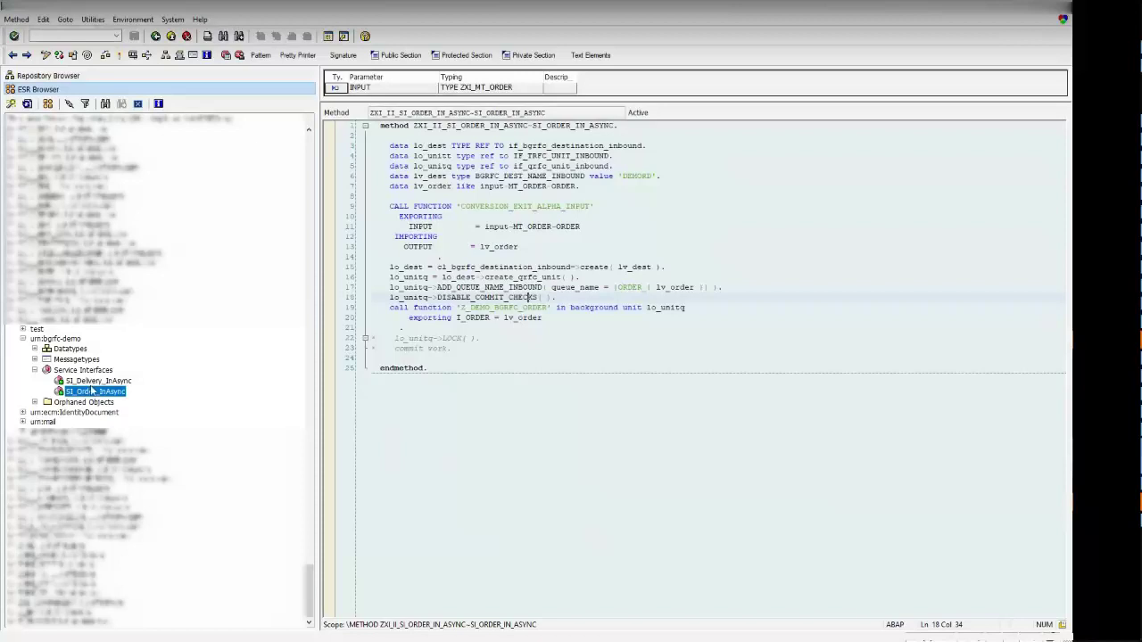
Open Z_DEMO_BGRFC_DELIVERY through the SI_Delivery_InAsync implementing class and switch it to change mode, maintaining it in the original language.
{"action": "left_click", "coordinate": [86, 384]}
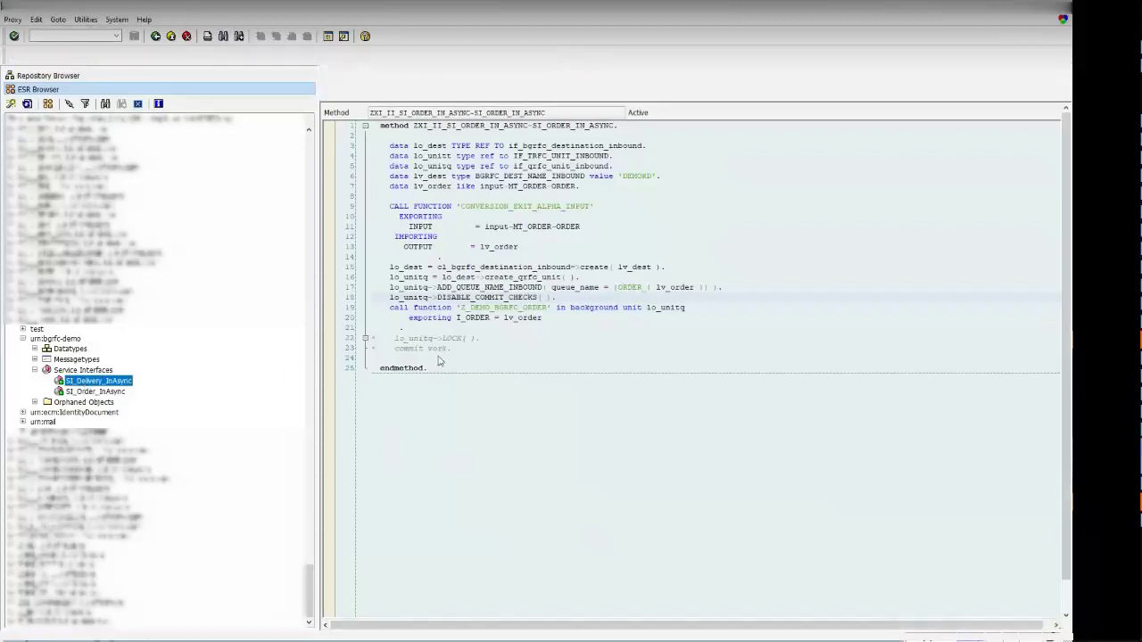
{"action": "double_click", "coordinate": [487, 223]}
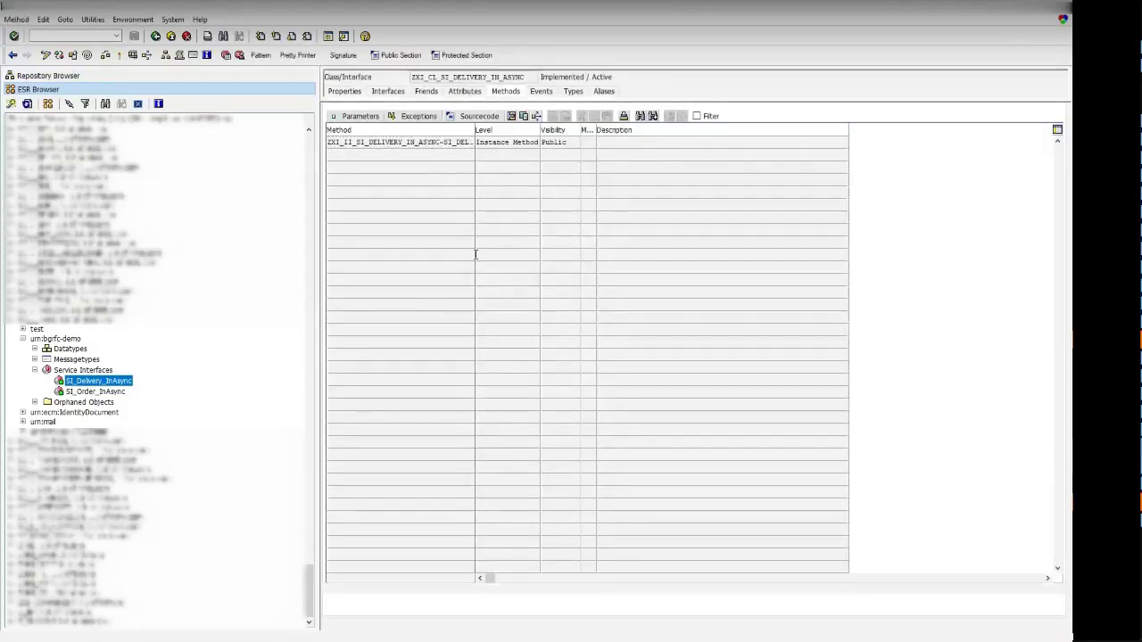
{"action": "double_click", "coordinate": [443, 142]}
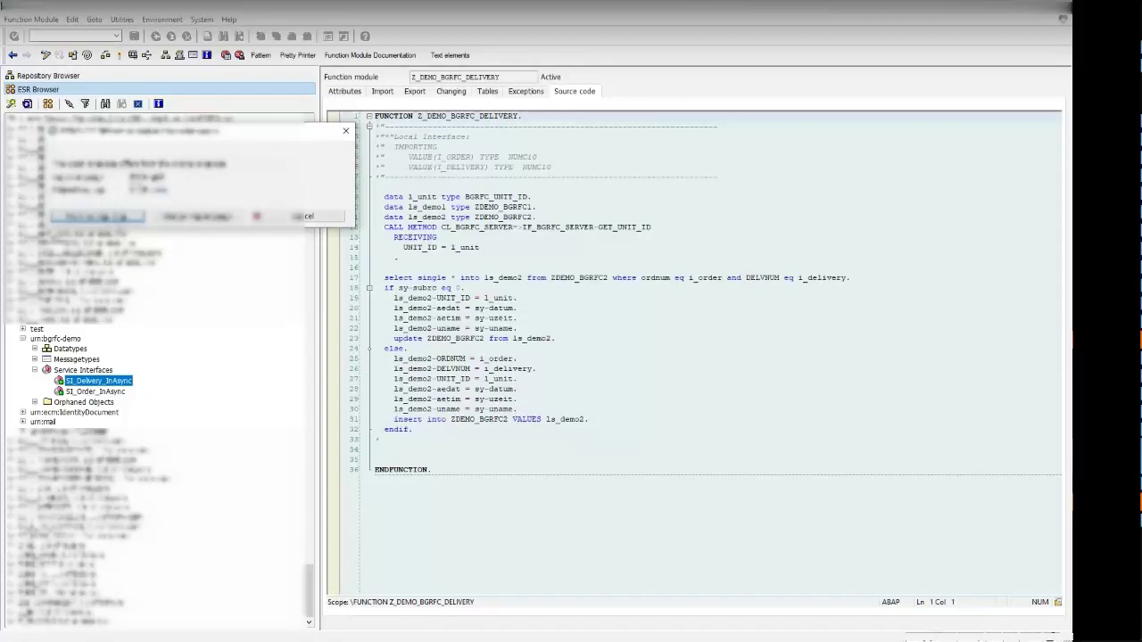
{"action": "left_click", "coordinate": [116, 219]}
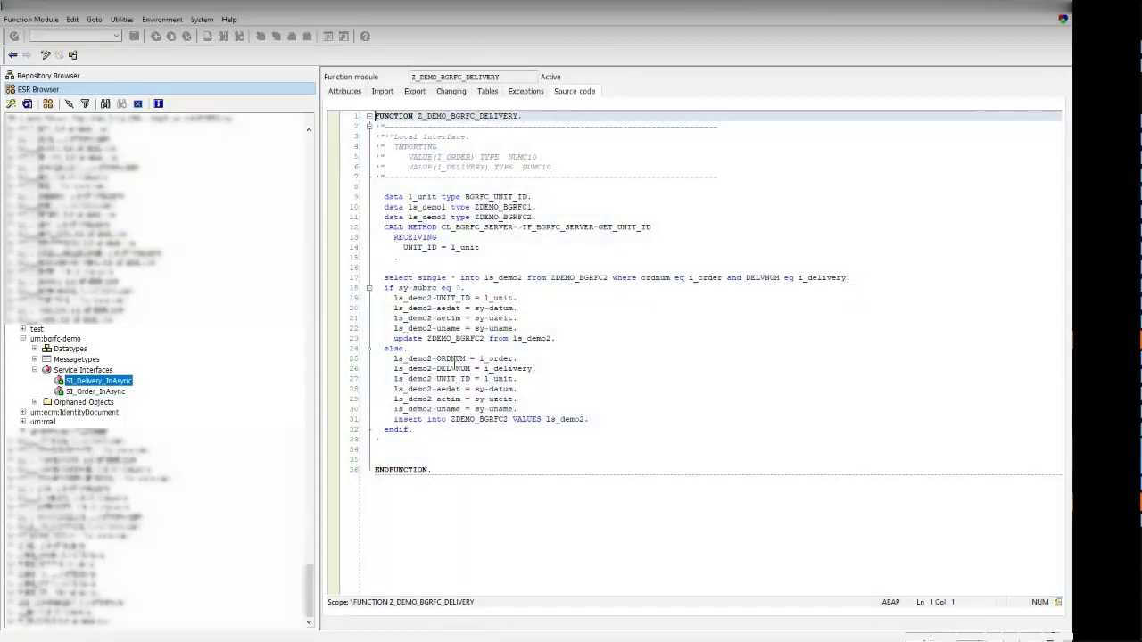
Replace the comment on line 33 below endif with "wait for 1 seconds." and check the function module's syntax.
{"action": "left_click", "coordinate": [439, 443]}
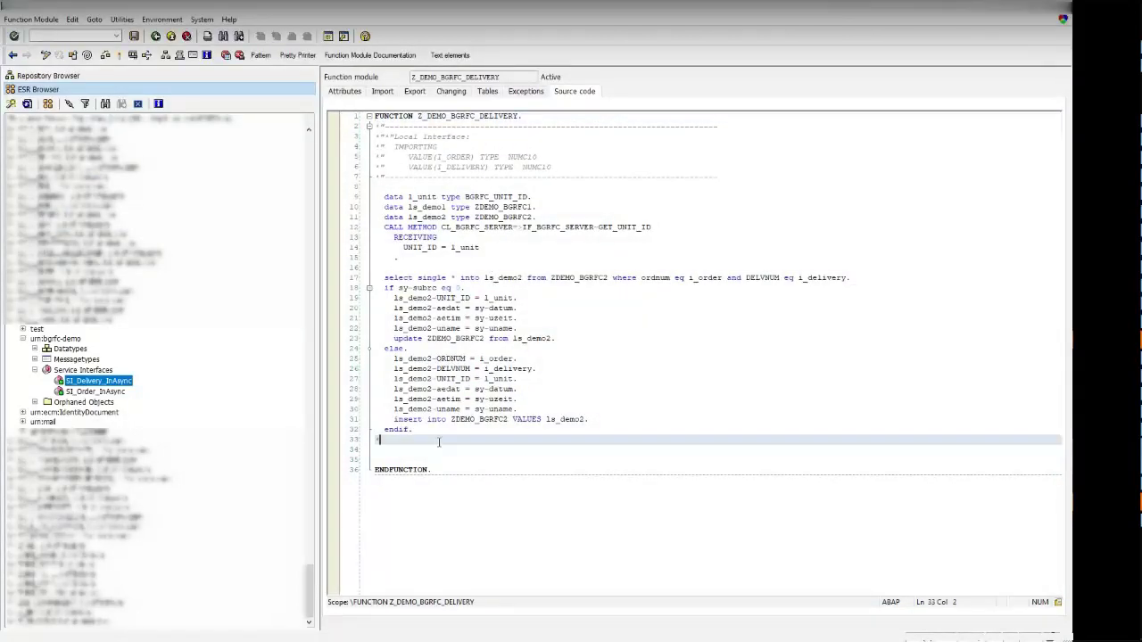
{"action": "type", "text": "wait "}
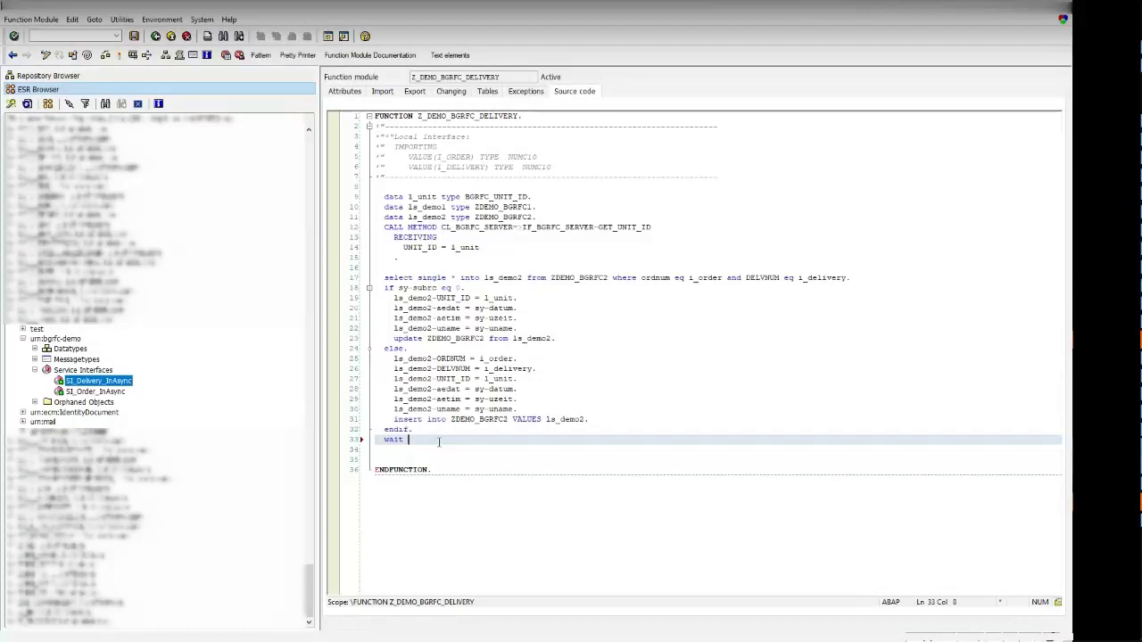
{"action": "type", "text": "for 1 seconds."}
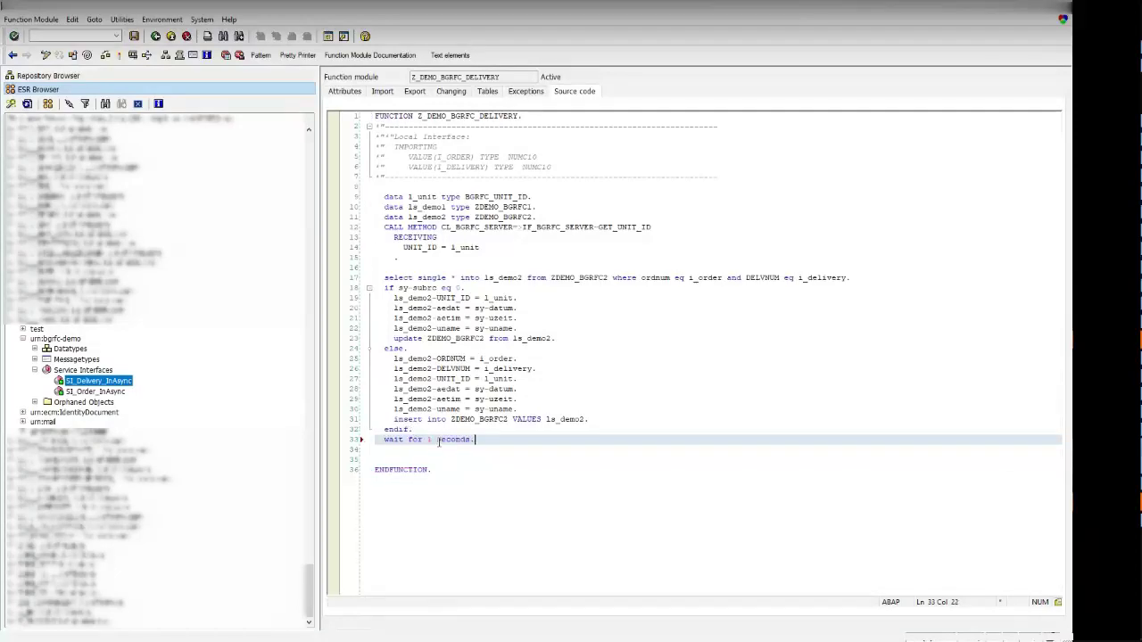
{"action": "key", "text": "ctrl+F2"}
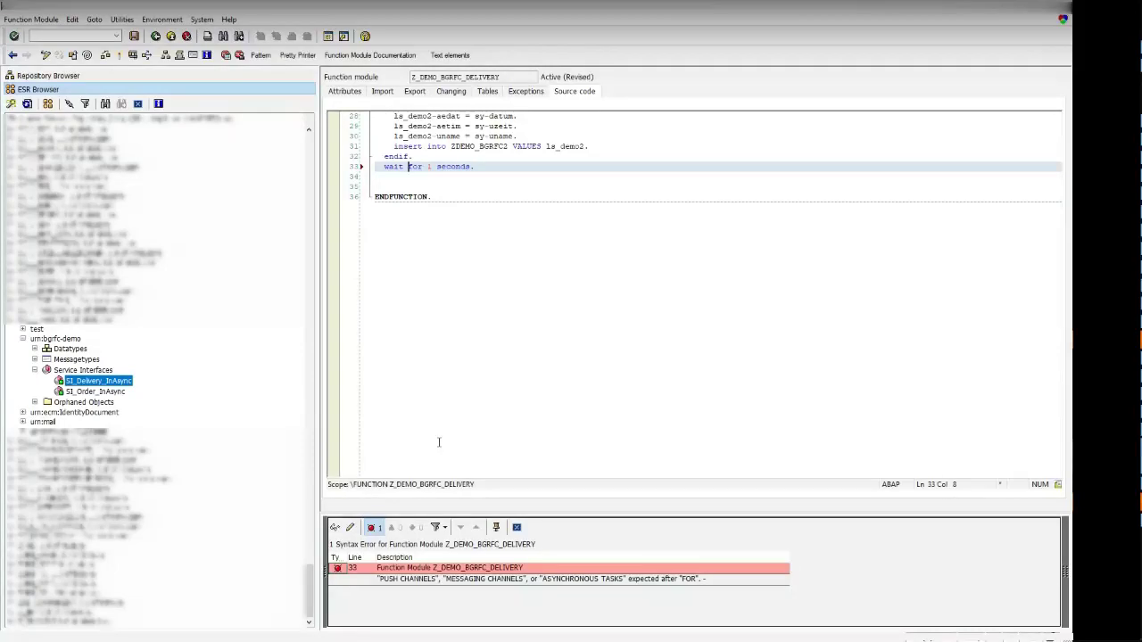
Correct the wait statement to "wait up to 1 seconds." and save the function module.
{"action": "key", "text": "Left"}
{"action": "key", "text": "Left"}
{"action": "key", "text": "Left"}
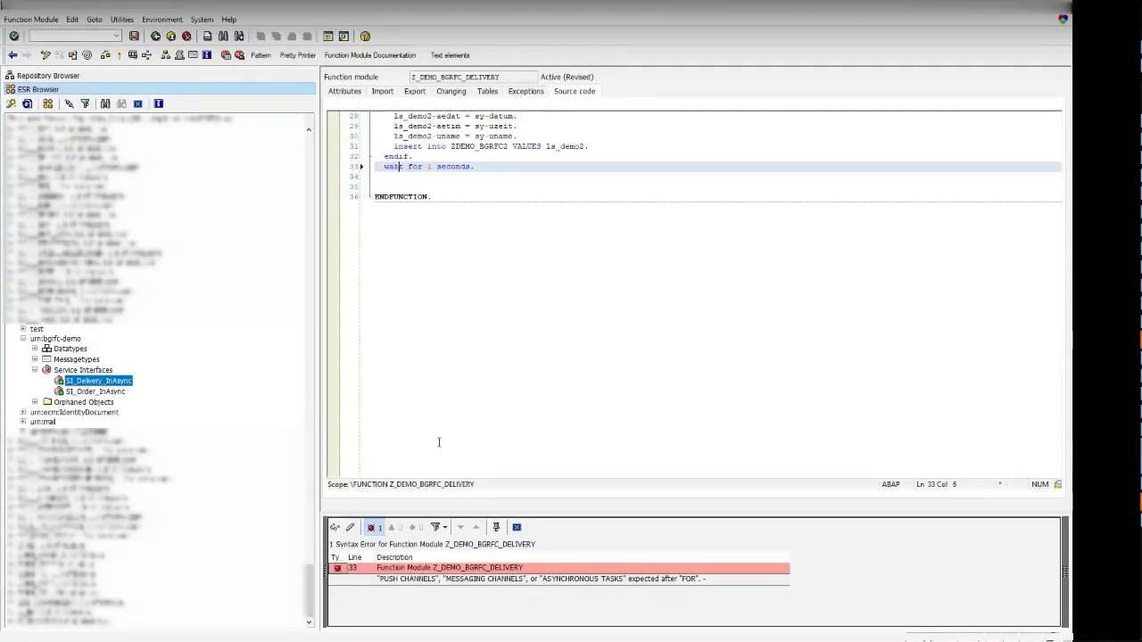
{"action": "key", "text": "Right"}
{"action": "key", "text": "Delete"}
{"action": "key", "text": "Delete"}
{"action": "key", "text": "Delete"}
{"action": "key", "text": "Delete"}
{"action": "key", "text": "Delete"}
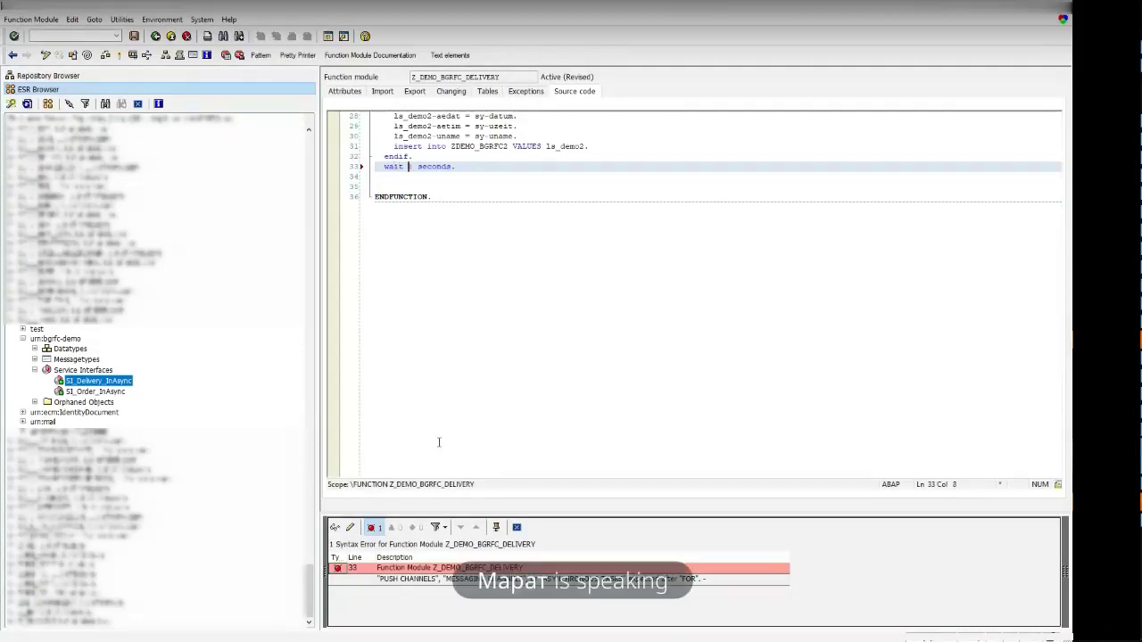
{"action": "type", "text": "upt"}
{"action": "key", "text": "BackSpace"}
{"action": "type", "text": "to"}
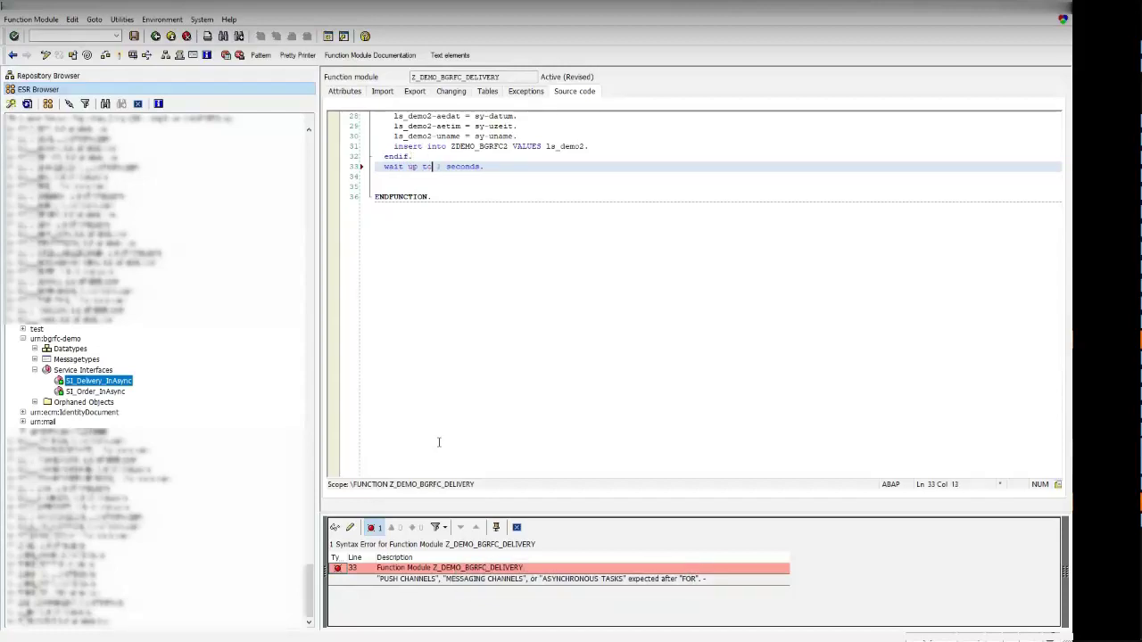
{"action": "key", "text": "ctrl+s"}
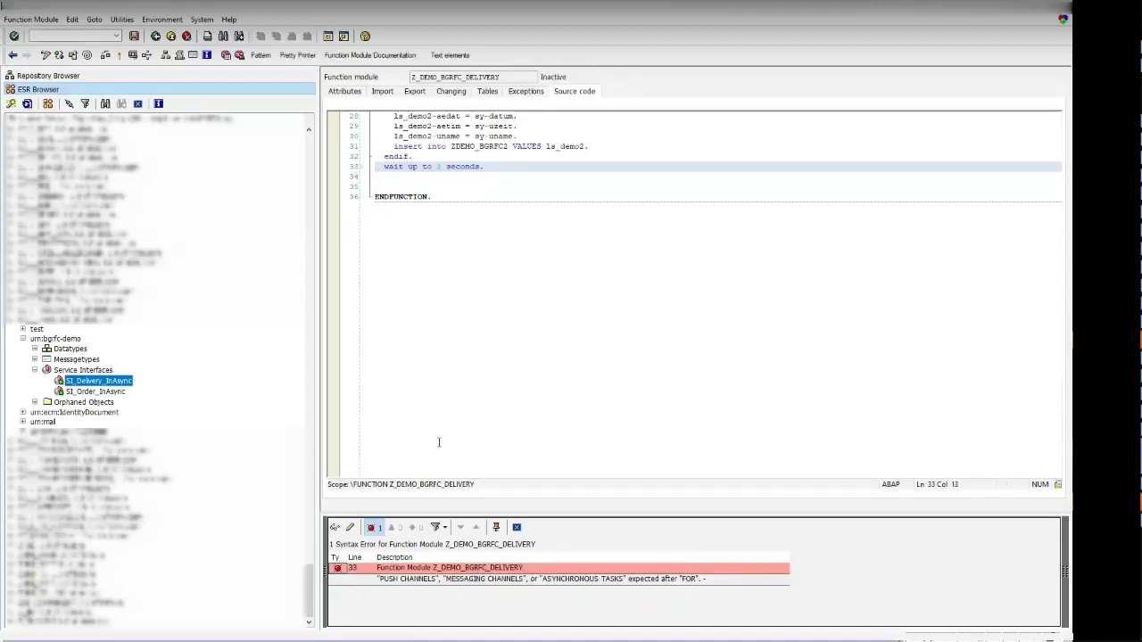
Copy the wait statement line, activate Z_DEMO_BGRFC_DELIVERY, and return to the SI_DELIVERY_IN_ASYNC method.
{"action": "key", "text": "End"}
{"action": "key", "text": "shift+Home"}
{"action": "key", "text": "ctrl+c"}
{"action": "key", "text": "ctrl+F3"}
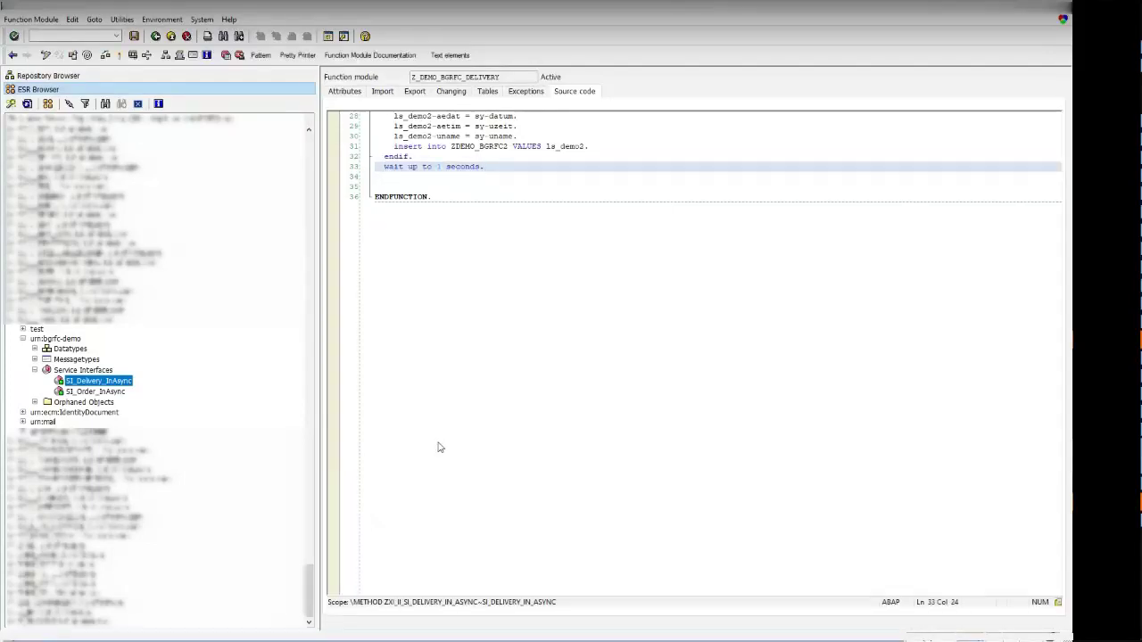
{"action": "key", "text": "F3"}
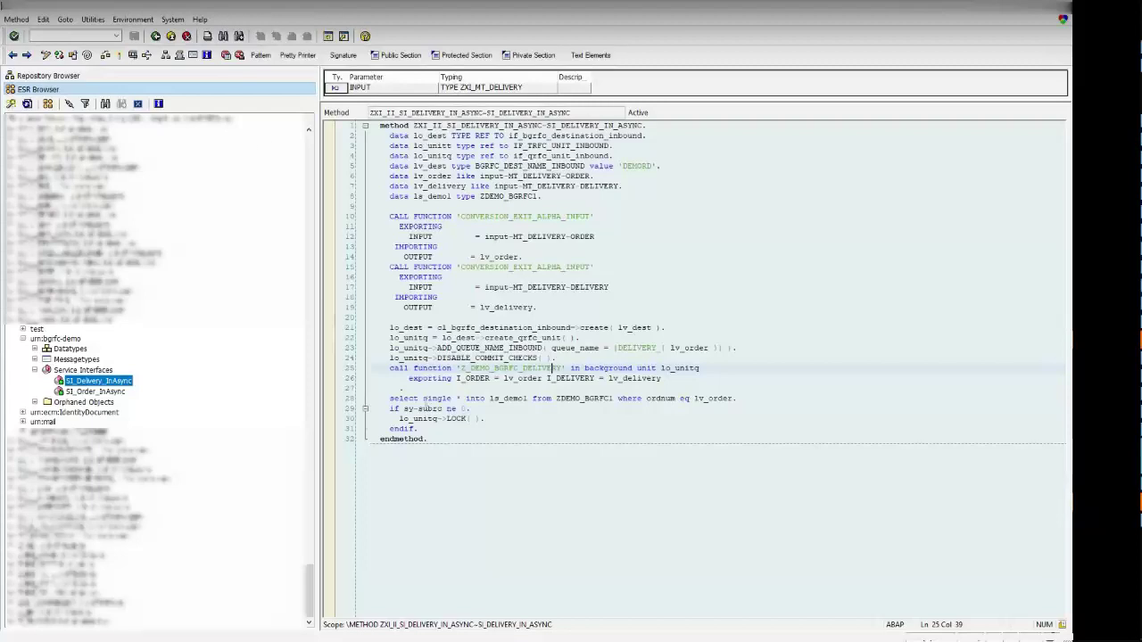
Start transaction SE37 and open Z_DEMO_BGRFC_ORDER for changing, maintaining it in the original language.
{"action": "left_click", "coordinate": [70, 36]}
{"action": "type", "text": "/nse37"}
{"action": "key", "text": "Return"}
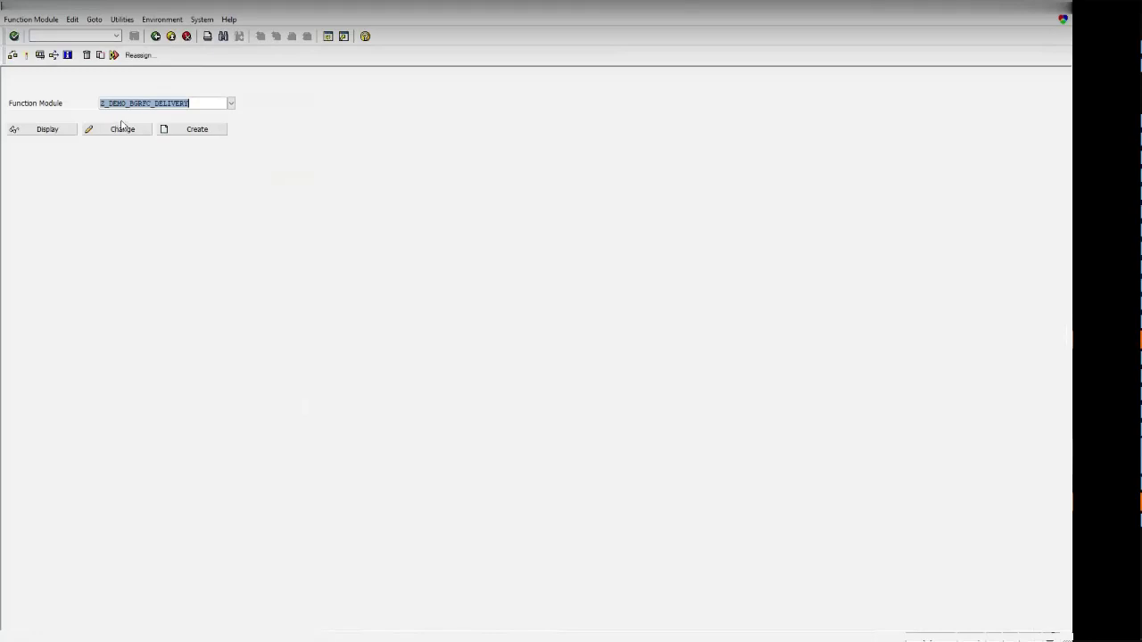
{"action": "type", "text": "order"}
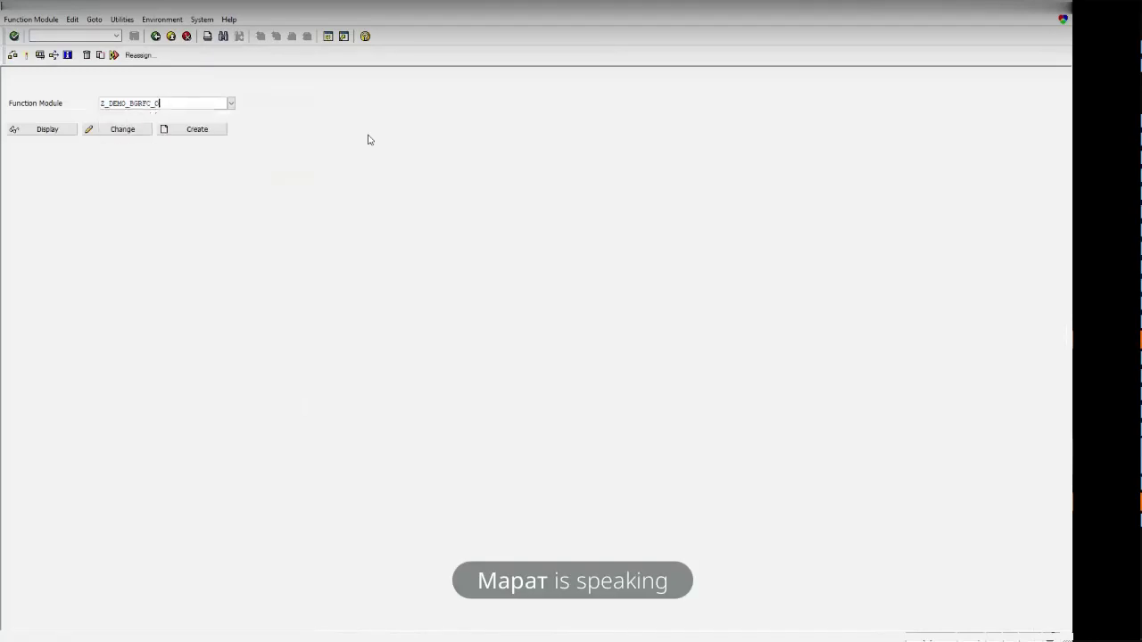
{"action": "key", "text": "Return"}
{"action": "key", "text": "F6"}
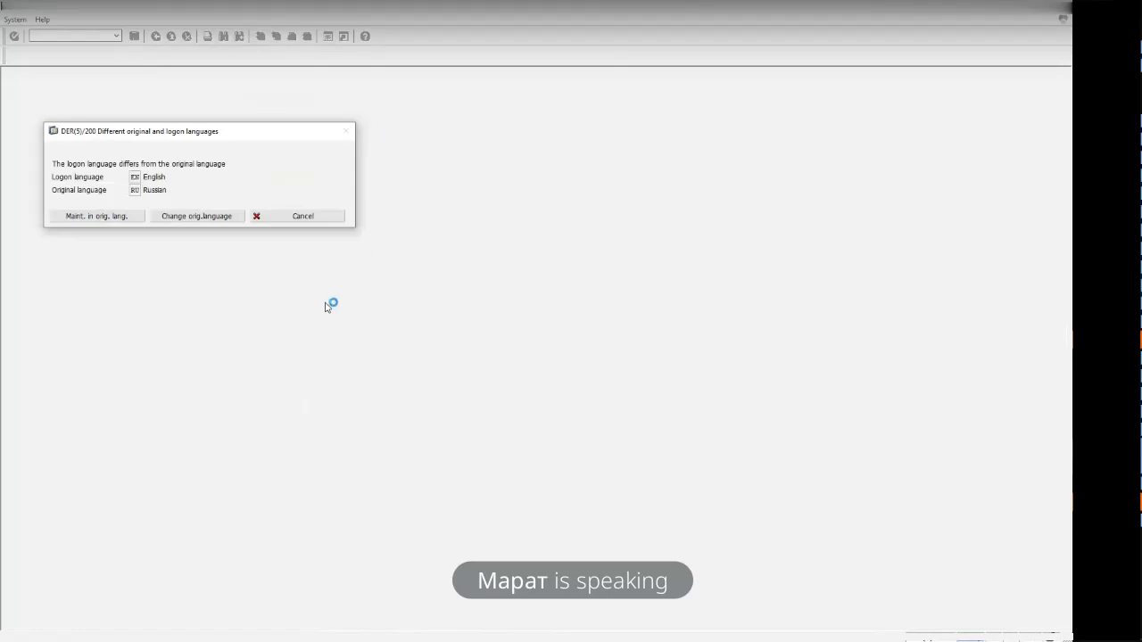
{"action": "key", "text": "Return"}
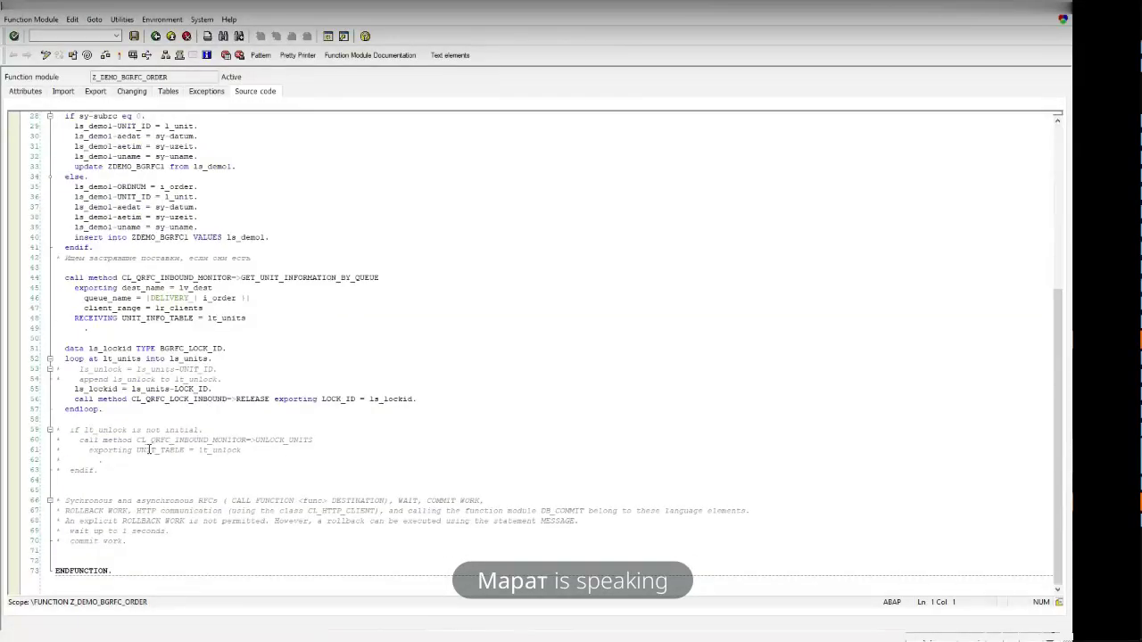
Add "wait up to 1 seconds." below endloop in Z_DEMO_BGRFC_ORDER and return to the initial function module screen.
{"action": "left_click", "coordinate": [143, 408]}
{"action": "key", "text": "Return"}
{"action": "key", "text": "ctrl+v"}
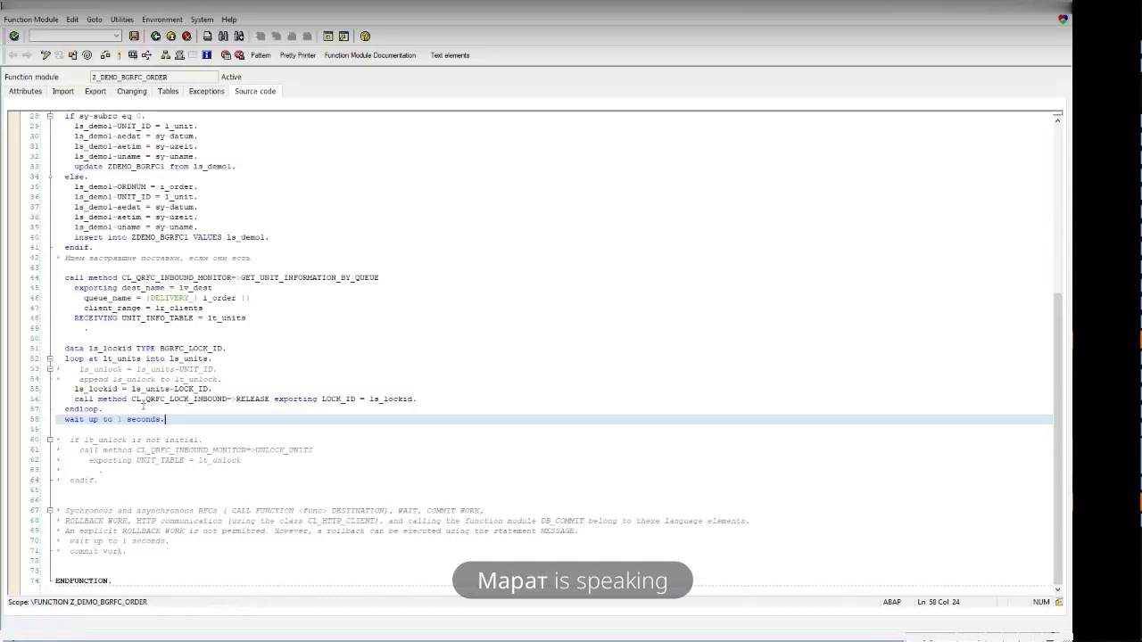
{"action": "key", "text": "F3"}
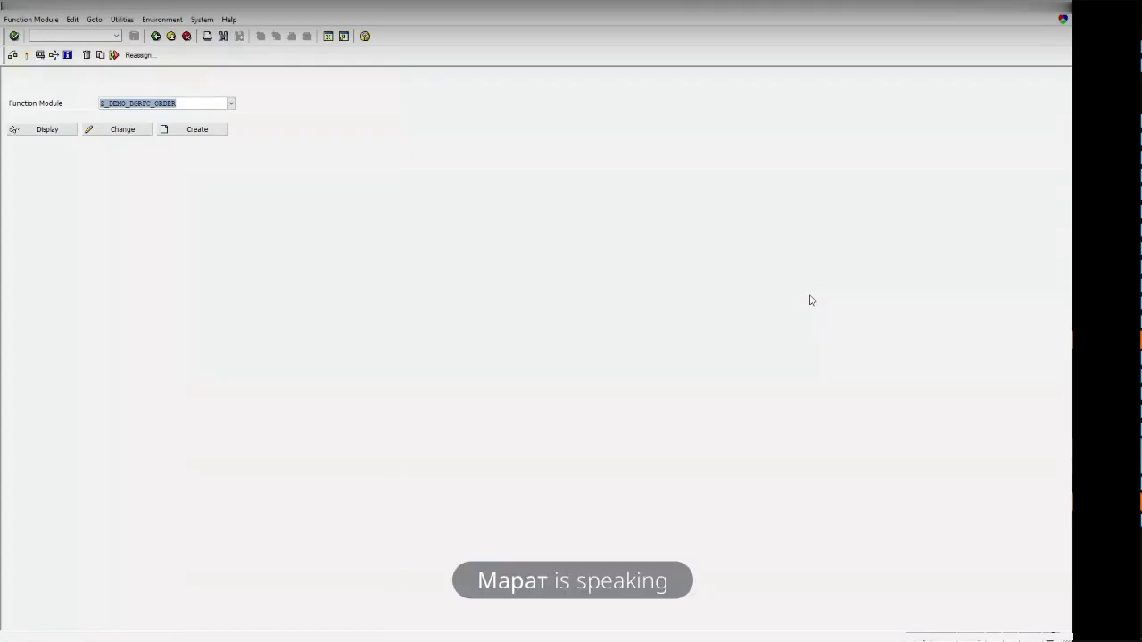
Switch to IntelliJ and comment out the order(2) call in the singles() test of KPIMON2023.kt.
{"action": "key", "text": "alt+Tab"}
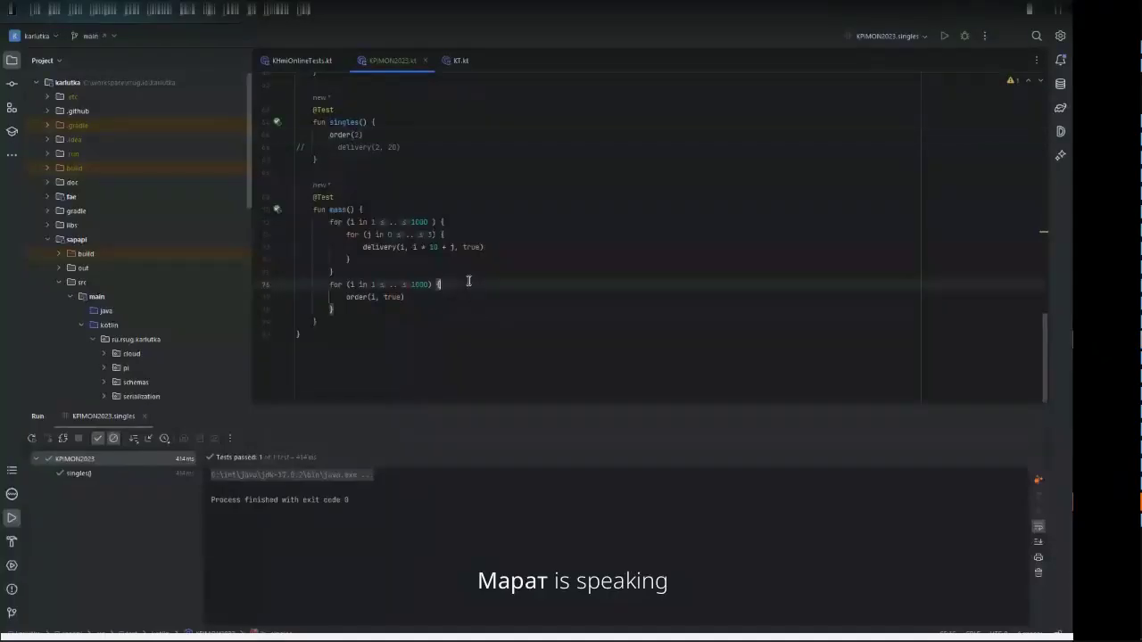
{"action": "scroll", "coordinate": [452, 253], "scroll_direction": "up", "scroll_amount": 1}
{"action": "left_click", "coordinate": [374, 173]}
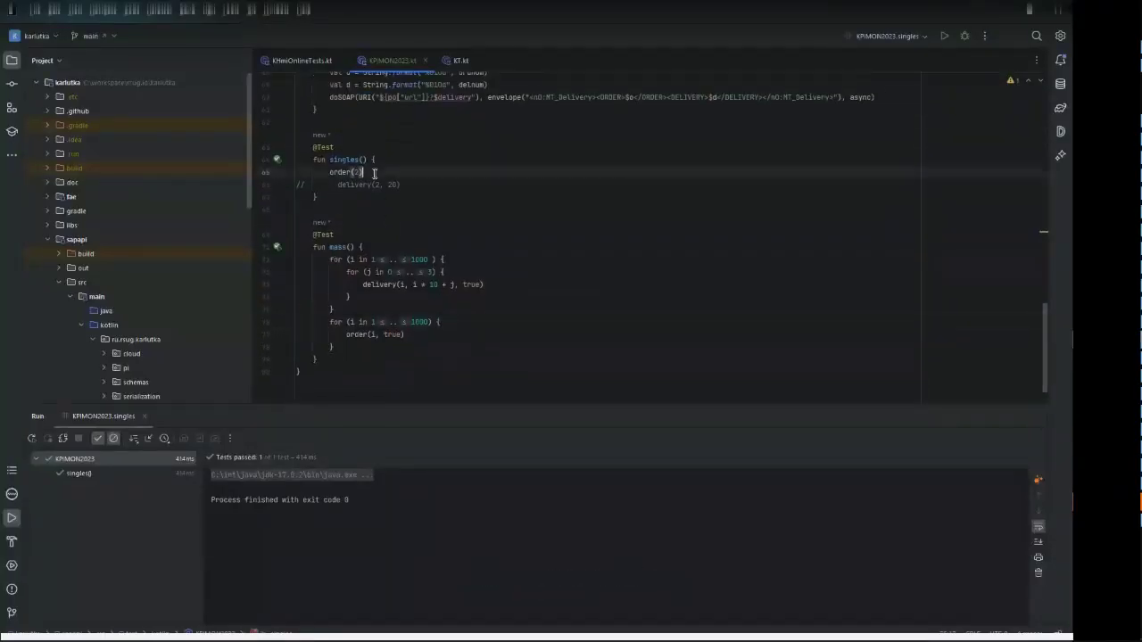
{"action": "left_click", "coordinate": [374, 188]}
{"action": "key", "text": "Up"}
{"action": "key", "text": "ctrl+slash"}
Move the nested delivery loop in mass() below the order loop.
{"action": "left_click", "coordinate": [389, 261]}
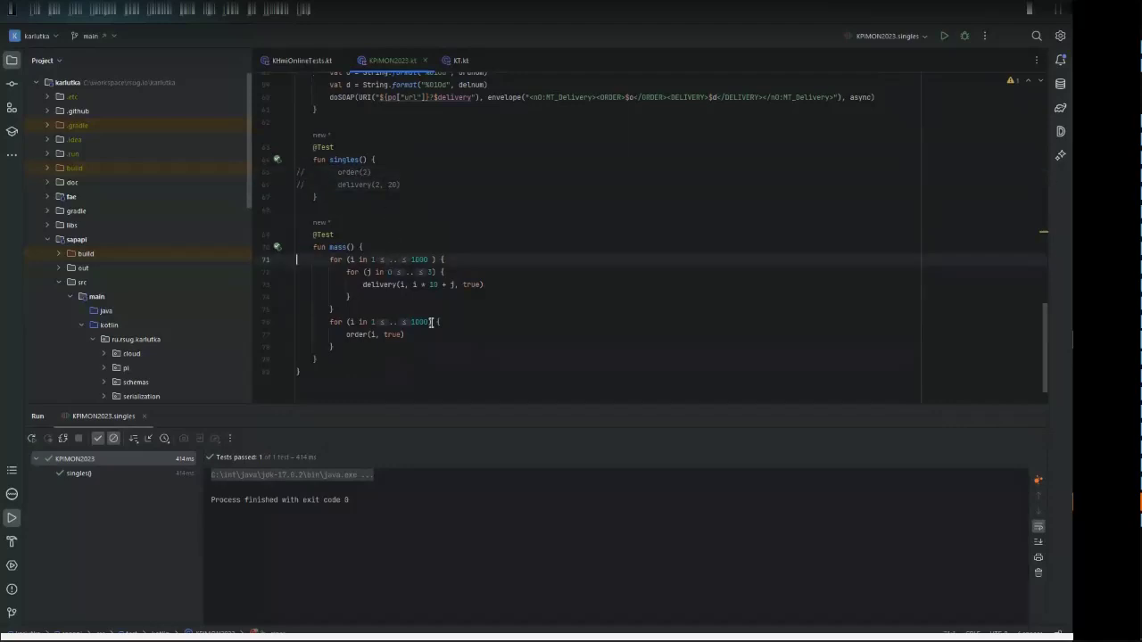
{"action": "key", "text": "shift+Down"}
{"action": "key", "text": "shift+Down"}
{"action": "key", "text": "shift+Down"}
{"action": "key", "text": "shift+Down"}
{"action": "key", "text": "shift+Down"}
{"action": "key", "text": "Delete"}
{"action": "key", "text": "Down"}
{"action": "key", "text": "Down"}
{"action": "key", "text": "Down"}
{"action": "type", "text": "for (i in 1..1000) {         for (j in 0..3) {             delivery(i, i * 10 + j, true)         }     }"}
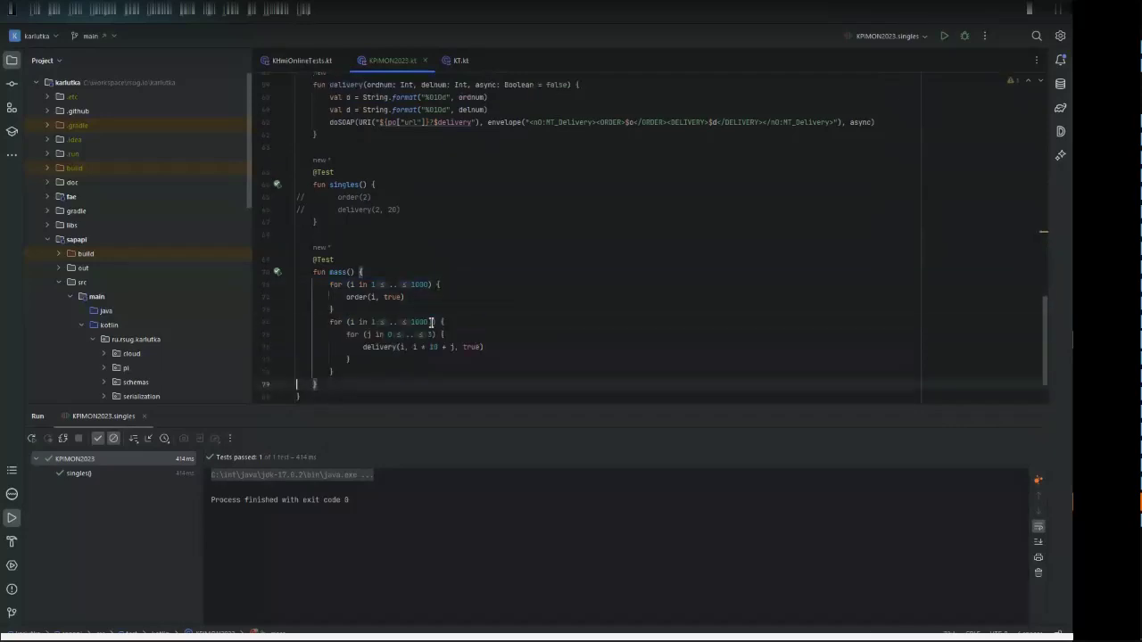
Set the upper limit of the order loop in mass() to 20.
{"action": "left_click", "coordinate": [372, 284]}
{"action": "left_click", "coordinate": [415, 284]}
{"action": "key", "text": "BackSpace"}
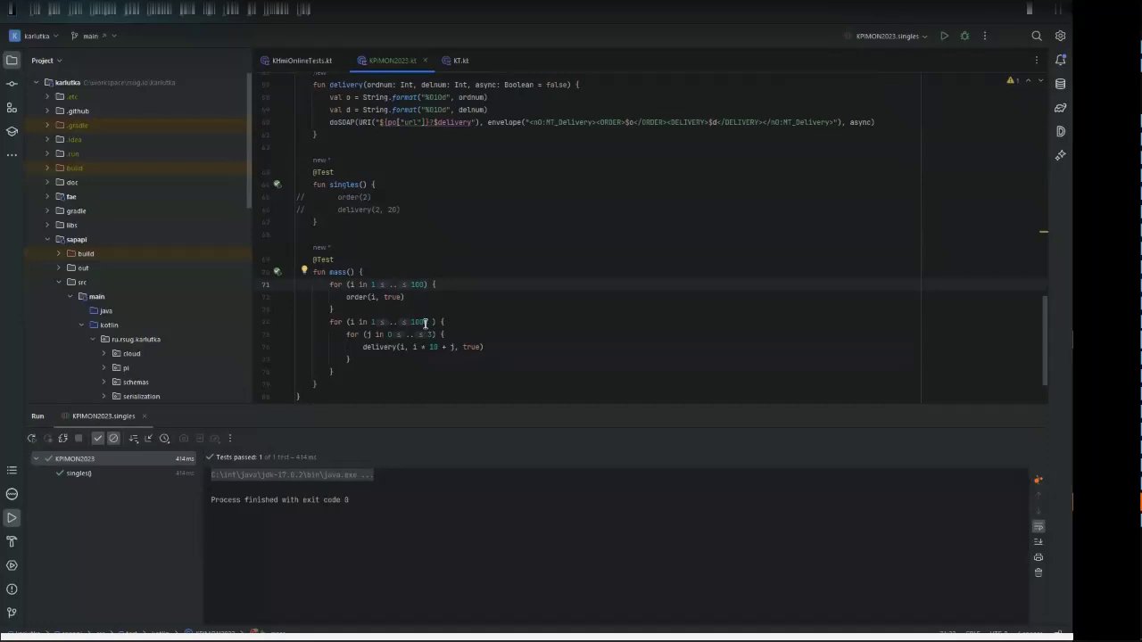
{"action": "key", "text": "Delete"}
{"action": "left_click", "coordinate": [419, 322]}
{"action": "key", "text": "Up"}
{"action": "key", "text": "Up"}
{"action": "key", "text": "Up"}
{"action": "key", "text": "BackSpace"}
{"action": "type", "text": "2"}
Set the upper limit of the outer delivery loop in mass() to 20.
{"action": "key", "text": "Down"}
{"action": "key", "text": "Down"}
{"action": "key", "text": "Down"}
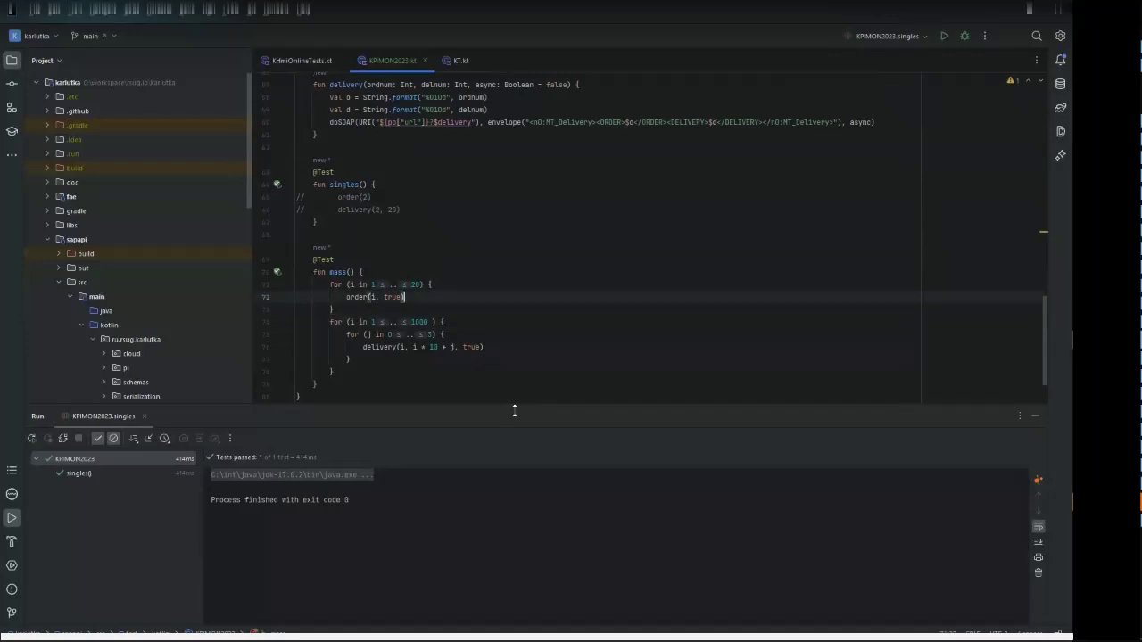
{"action": "key", "text": "Delete"}
{"action": "key", "text": "Delete"}
{"action": "key", "text": "Delete"}
{"action": "key", "text": "Delete"}
{"action": "type", "text": "20"}
Set the upper limit of the inner delivery loop to 2 and run the mass() test.
{"action": "key", "text": "Down"}
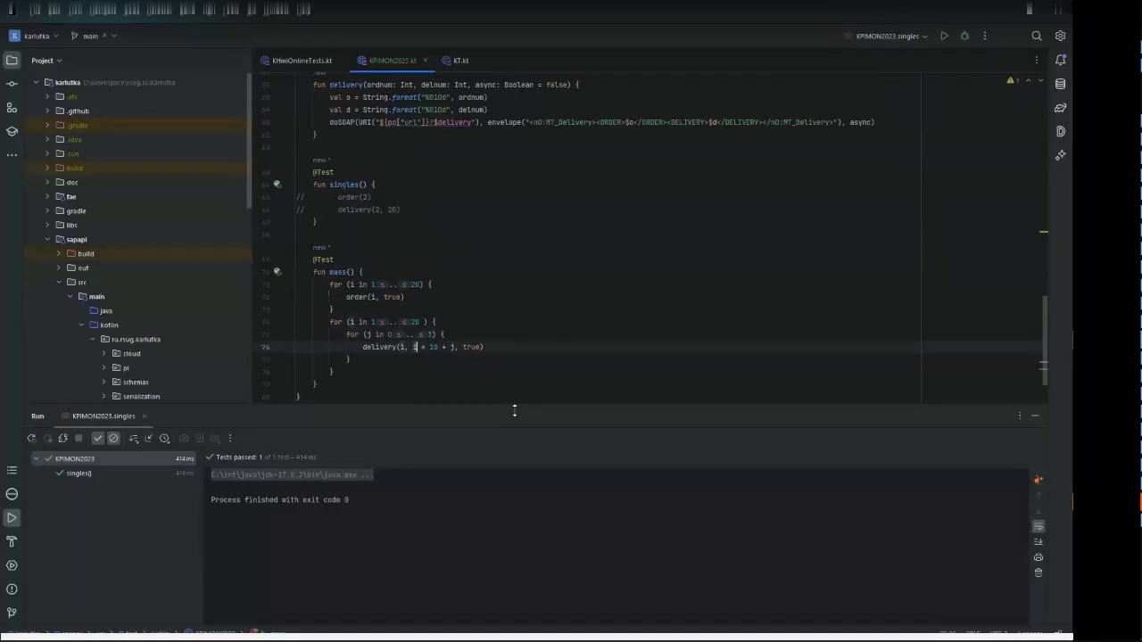
{"action": "key", "text": "Up"}
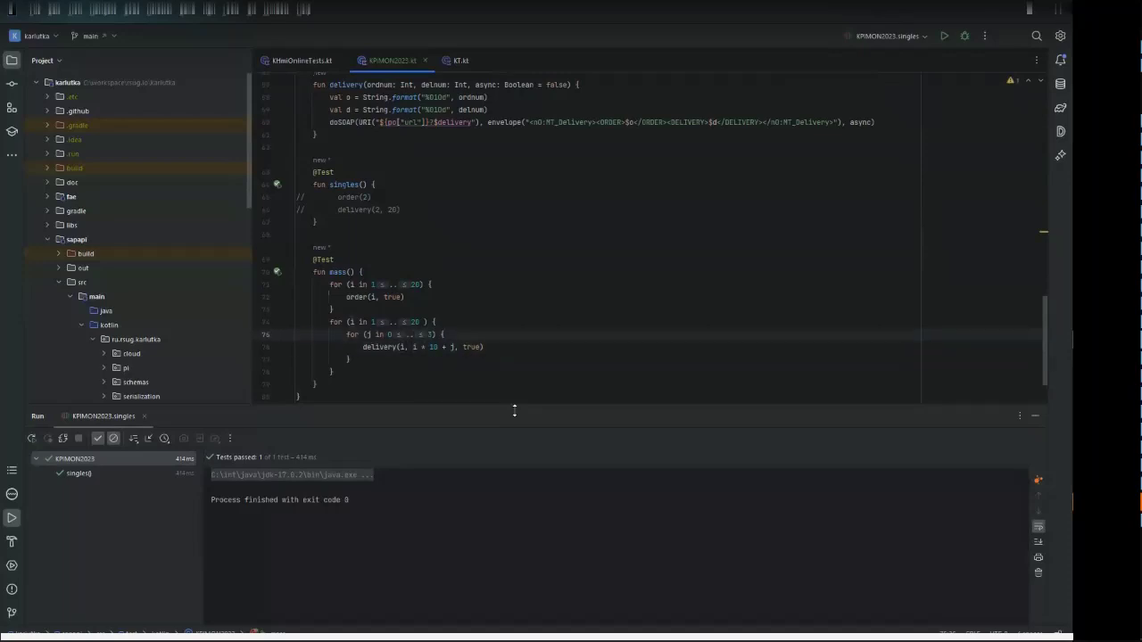
{"action": "key", "text": "Down"}
{"action": "key", "text": "Up"}
{"action": "left_click", "coordinate": [277, 272]}
{"action": "left_click", "coordinate": [291, 280]}
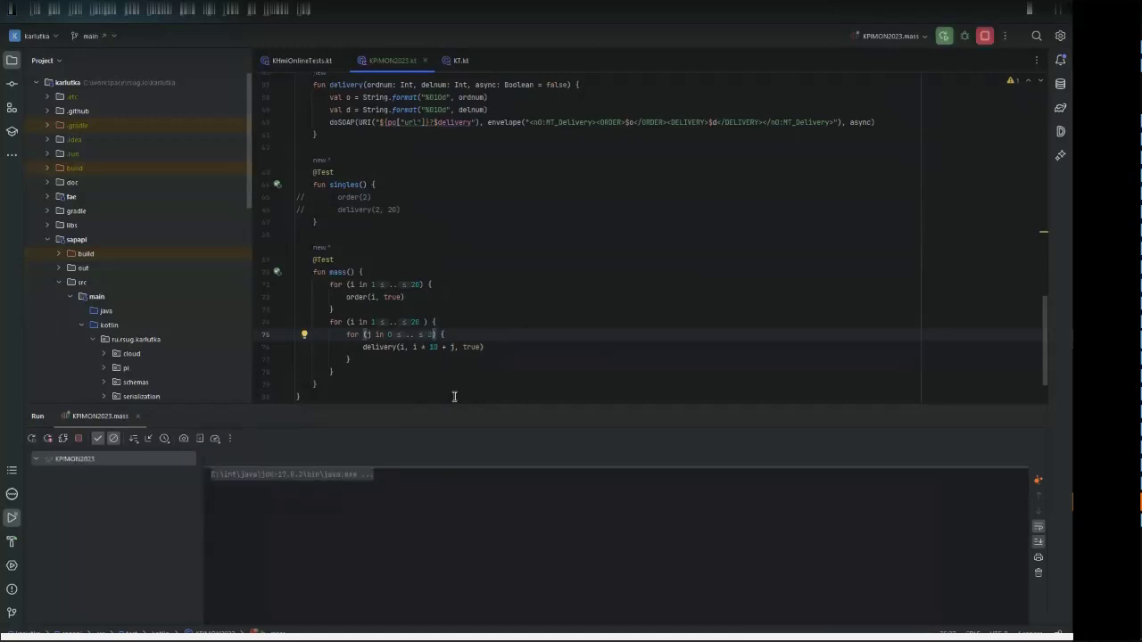
Switch to the SAP bgRFC monitor and refresh it repeatedly to check for inbound units.
{"action": "key", "text": "alt+Tab"}
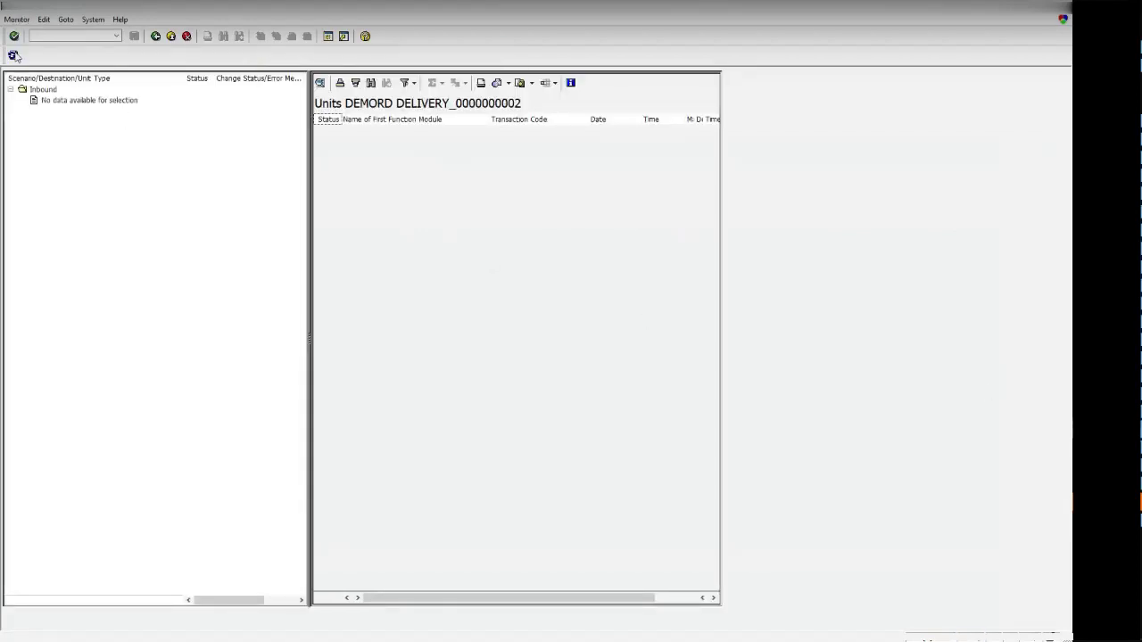
{"action": "left_click", "coordinate": [14, 56]}
{"action": "left_click", "coordinate": [14, 56]}
{"action": "left_click", "coordinate": [15, 56]}
{"action": "left_click", "coordinate": [14, 57]}
{"action": "left_click", "coordinate": [14, 56]}
Bring up the XML message list in SAP and refresh it to check for new messages.
{"action": "key", "text": "alt+Tab"}
{"action": "key", "text": "alt+Tab"}
{"action": "key", "text": "alt+Tab"}
{"action": "left_click", "coordinate": [256, 55]}
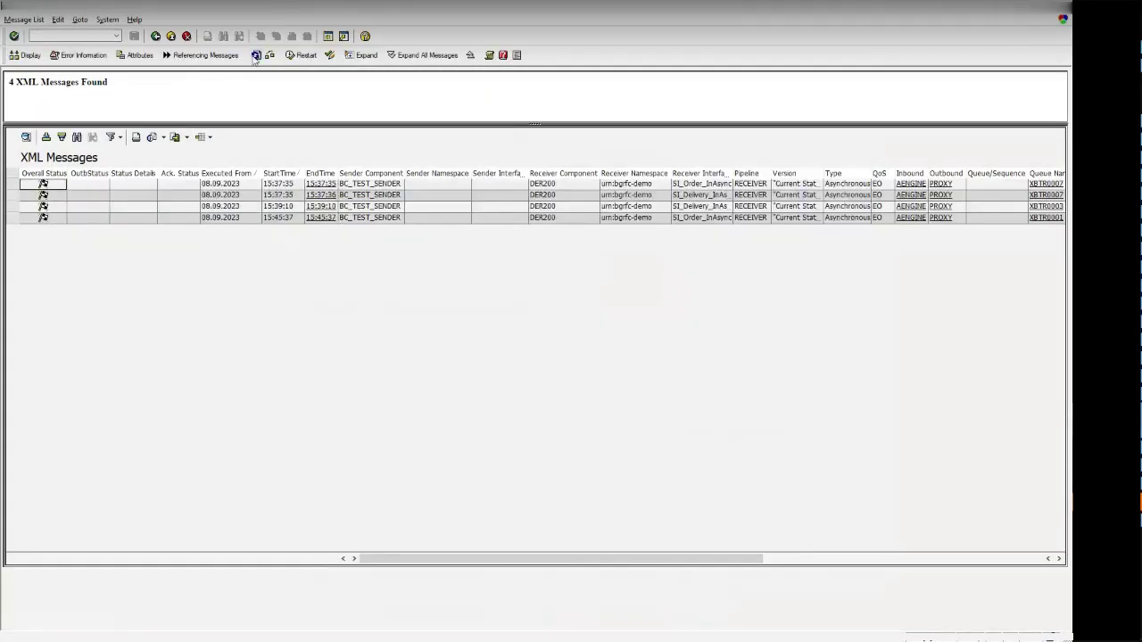
Switch back to IntelliJ and change the last argument of the delivery call in mass() to false.
{"action": "key", "text": "alt+Tab"}
{"action": "key", "text": "alt+Tab"}
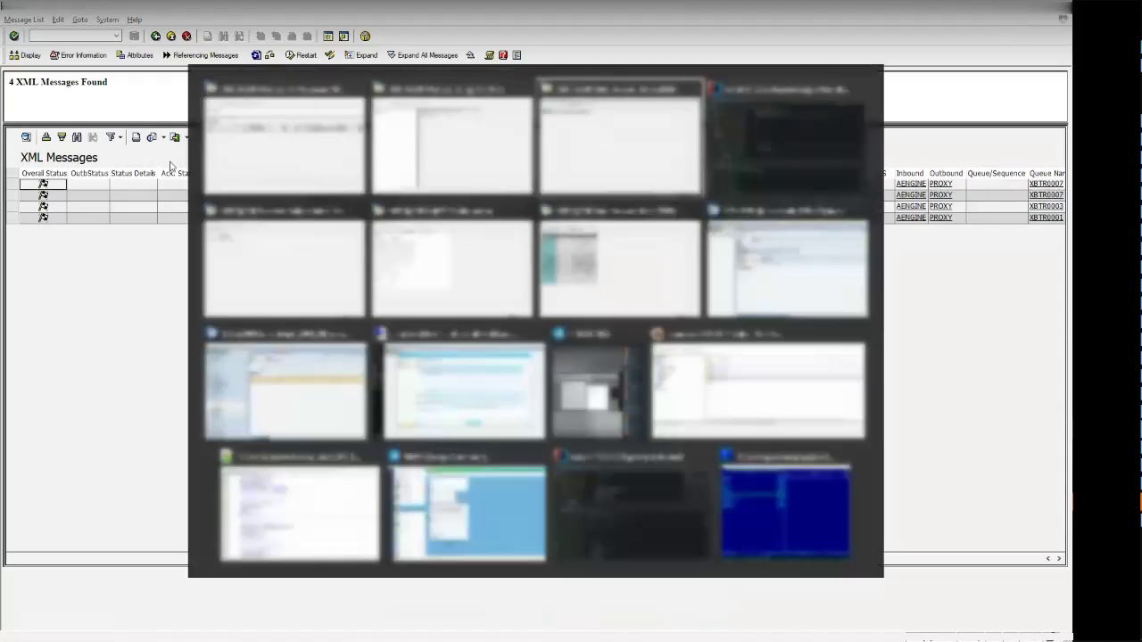
{"action": "type", "text": "2) {"}
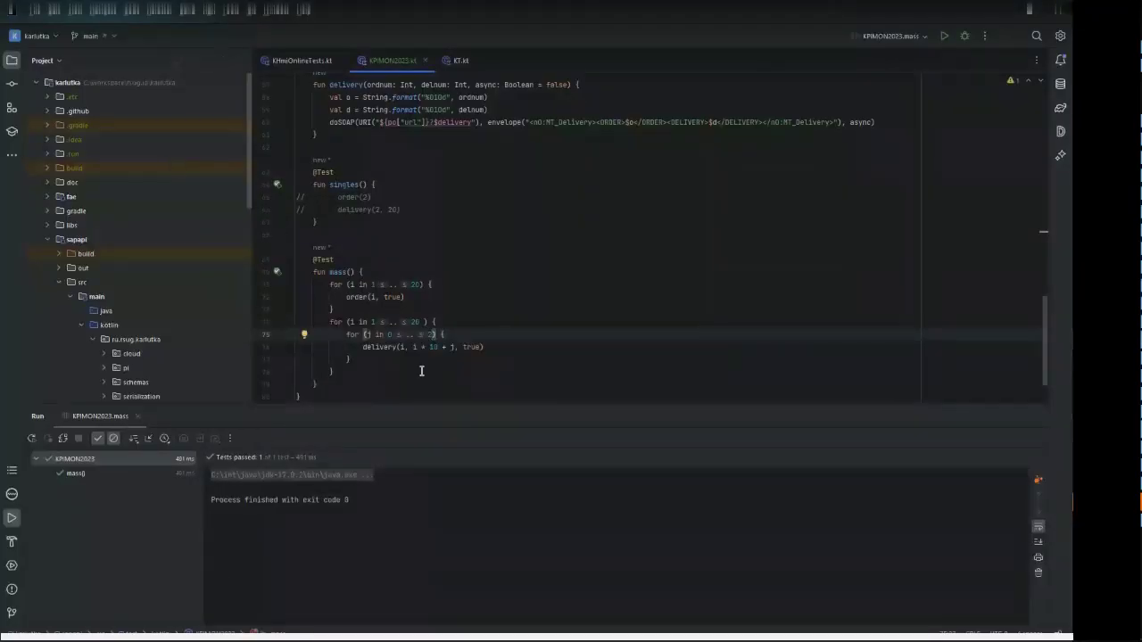
{"action": "left_click", "coordinate": [470, 347]}
{"action": "double_click", "coordinate": [470, 346]}
{"action": "type", "text": "false"}
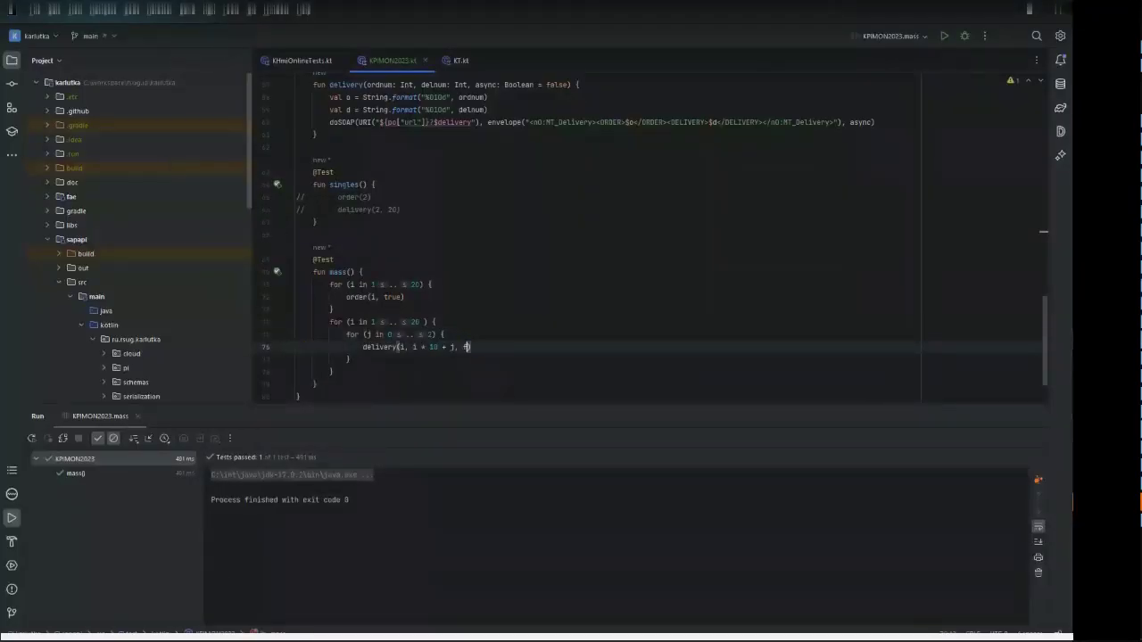
Change the last argument of the order call in mass() to false and run the mass() test again.
{"action": "left_click", "coordinate": [434, 321]}
{"action": "left_click", "coordinate": [401, 296]}
{"action": "double_click", "coordinate": [393, 296]}
{"action": "type", "text": "false"}
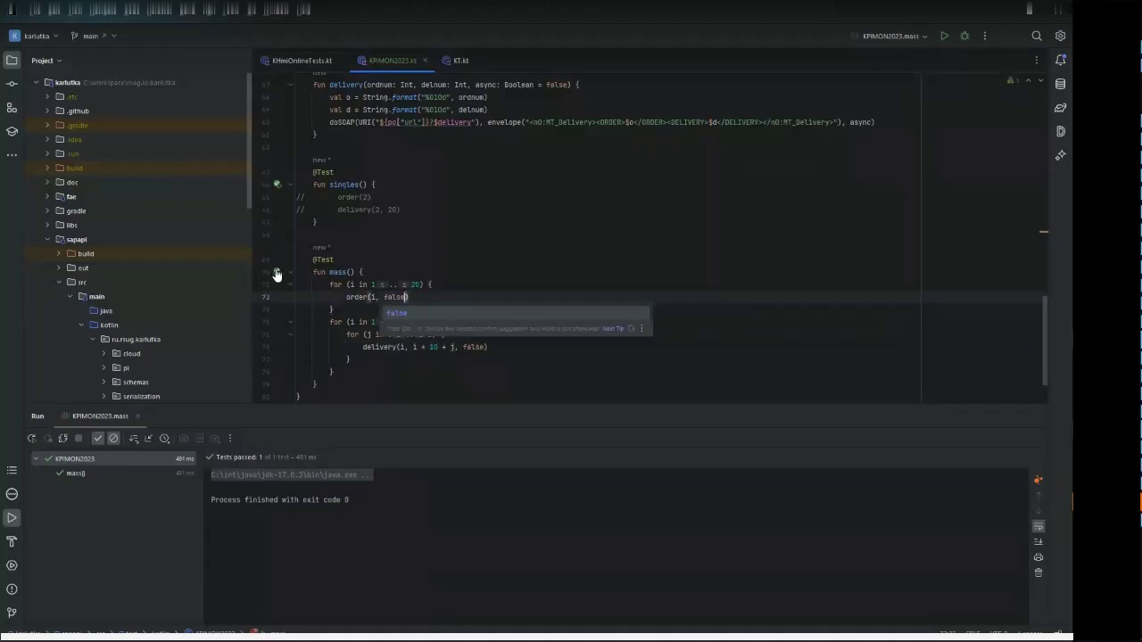
{"action": "left_click", "coordinate": [277, 273]}
{"action": "left_click", "coordinate": [294, 277]}
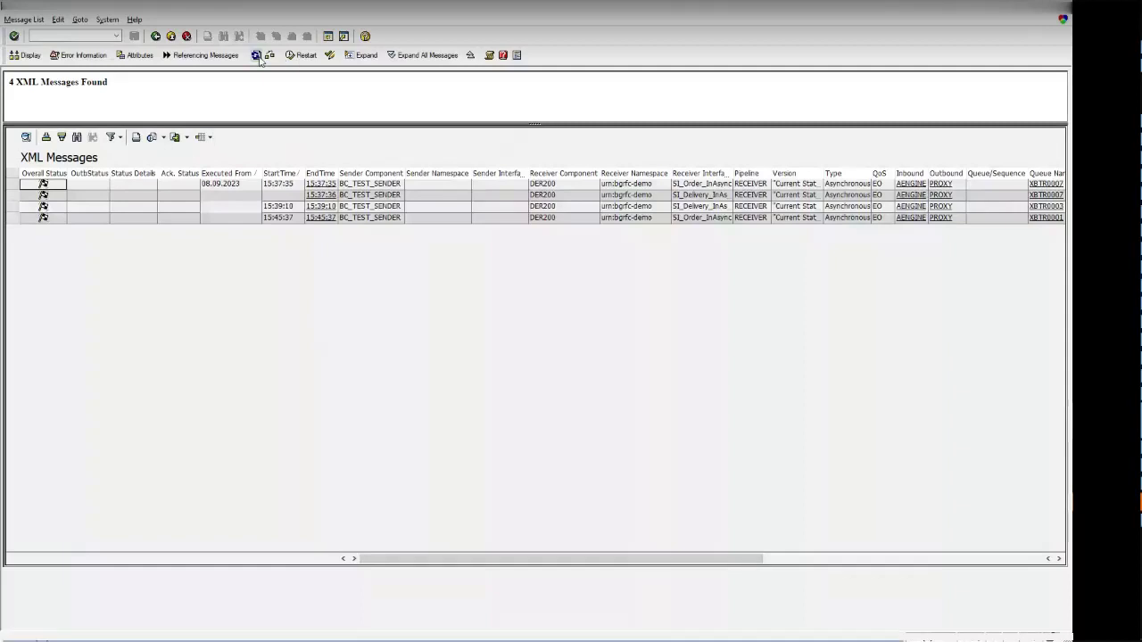
Switch to the SAP XML message list and refresh it repeatedly to follow the incoming messages.
{"action": "left_click", "coordinate": [257, 56]}
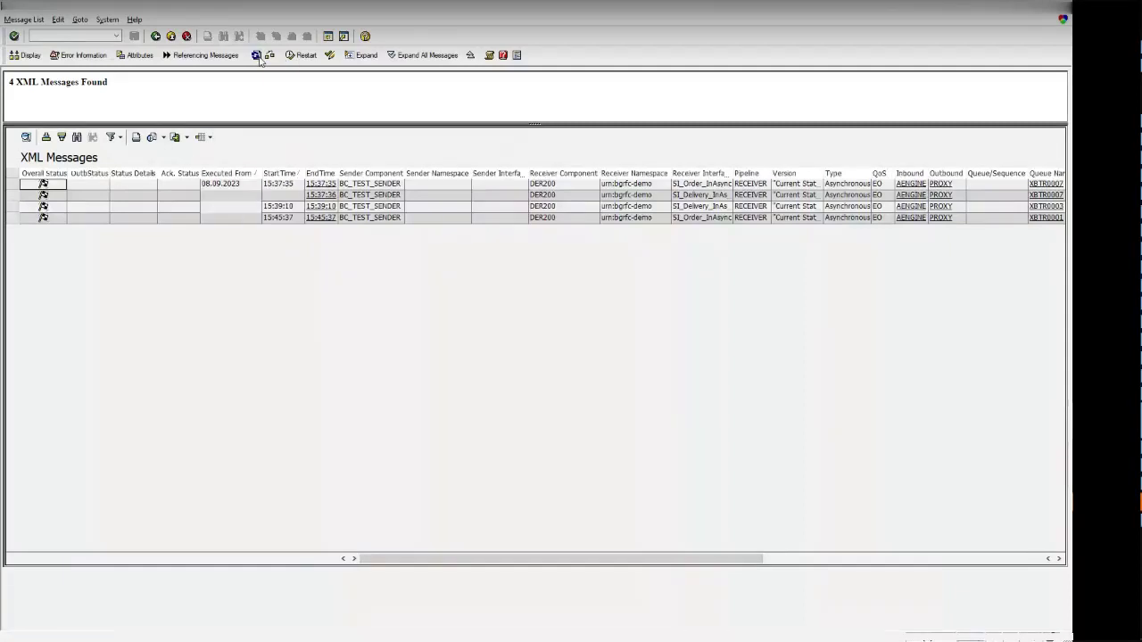
{"action": "left_click", "coordinate": [257, 56]}
{"action": "left_click", "coordinate": [257, 56]}
{"action": "left_click", "coordinate": [257, 56]}
{"action": "left_click", "coordinate": [257, 57]}
{"action": "left_click", "coordinate": [257, 56]}
{"action": "left_click", "coordinate": [257, 56]}
{"action": "left_click", "coordinate": [257, 56]}
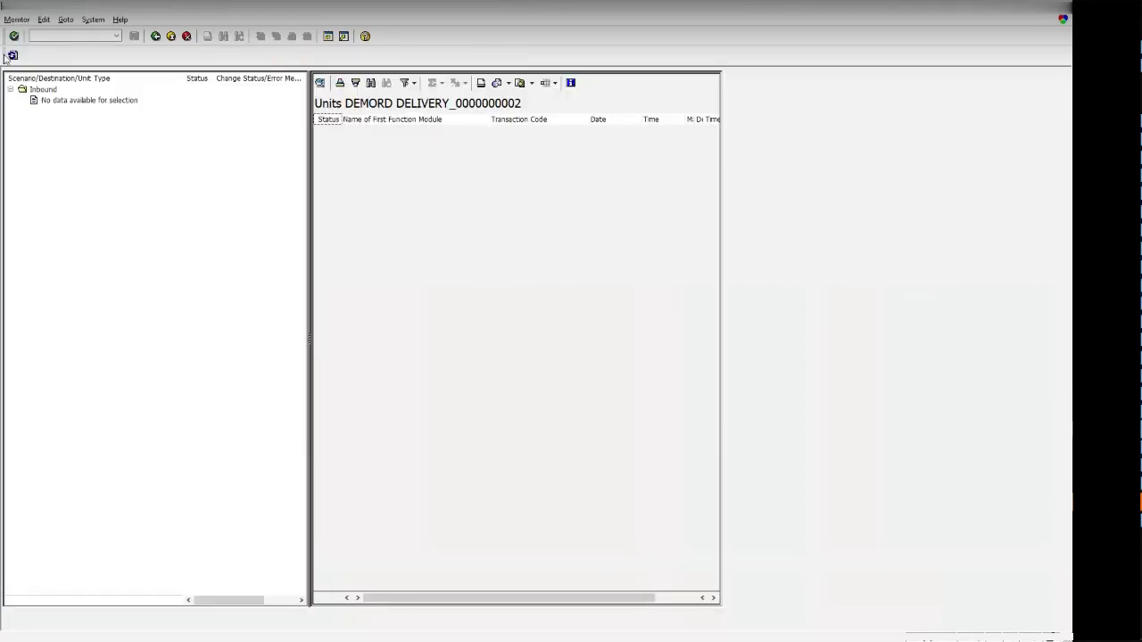
Expand DEMORD and its queued units in the bgRFC monitor and refresh to follow their processing.
{"action": "left_click", "coordinate": [22, 101]}
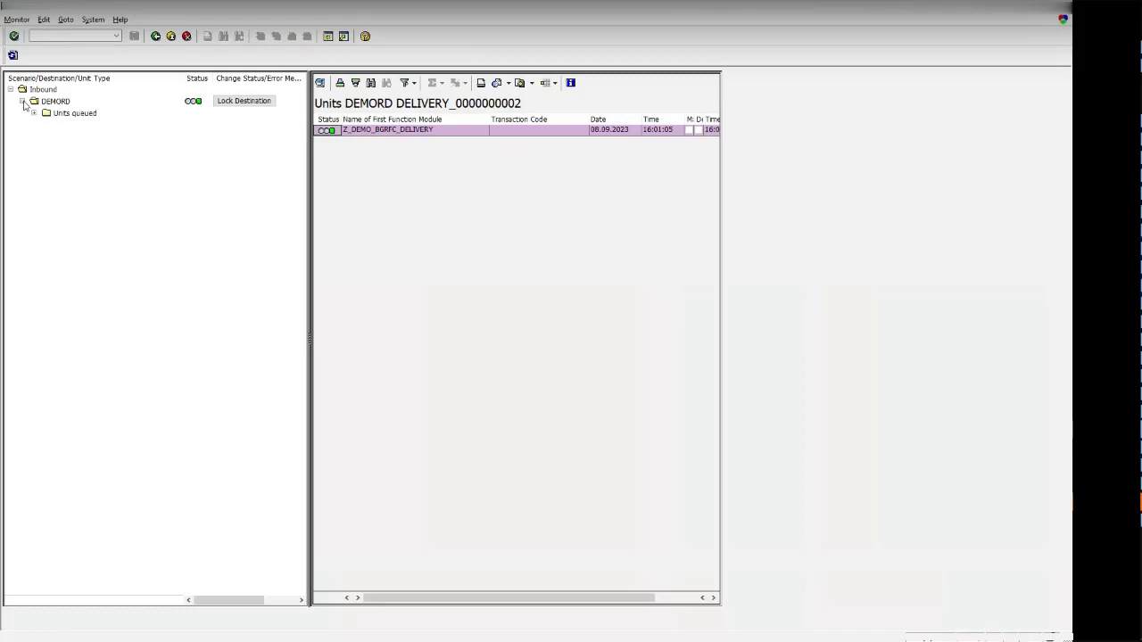
{"action": "left_click", "coordinate": [34, 113]}
{"action": "left_click", "coordinate": [13, 56]}
{"action": "left_click", "coordinate": [12, 56]}
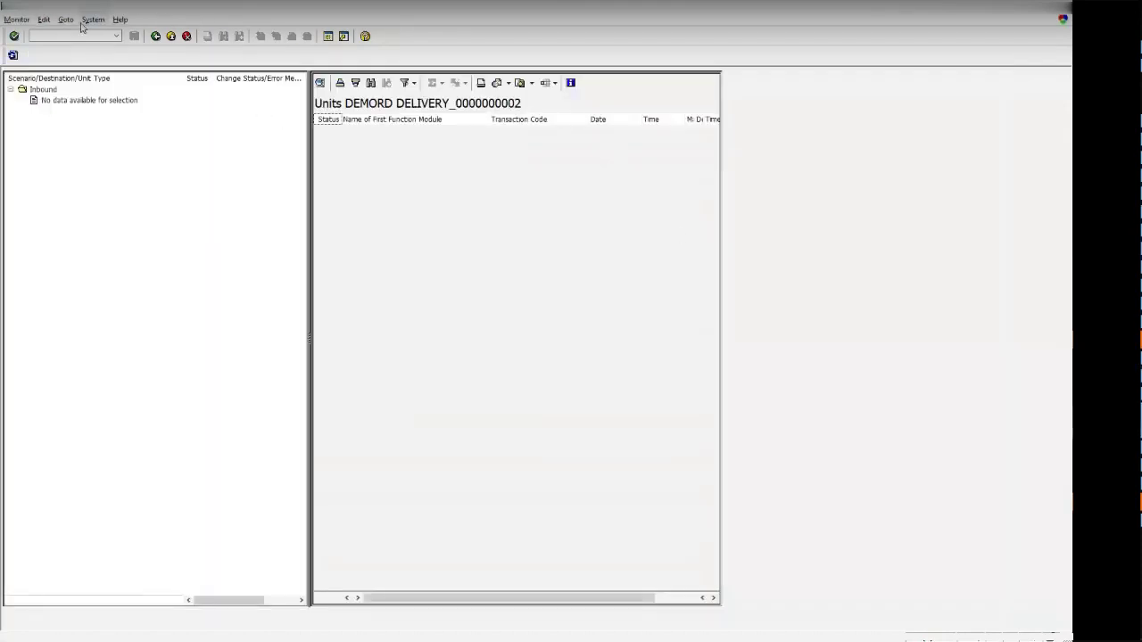
Open the bgRFC configuration (SBGRFCCONF) and examine the application server scheduler's inbound scheduler count and dialog work process setting.
{"action": "key", "text": "F3"}
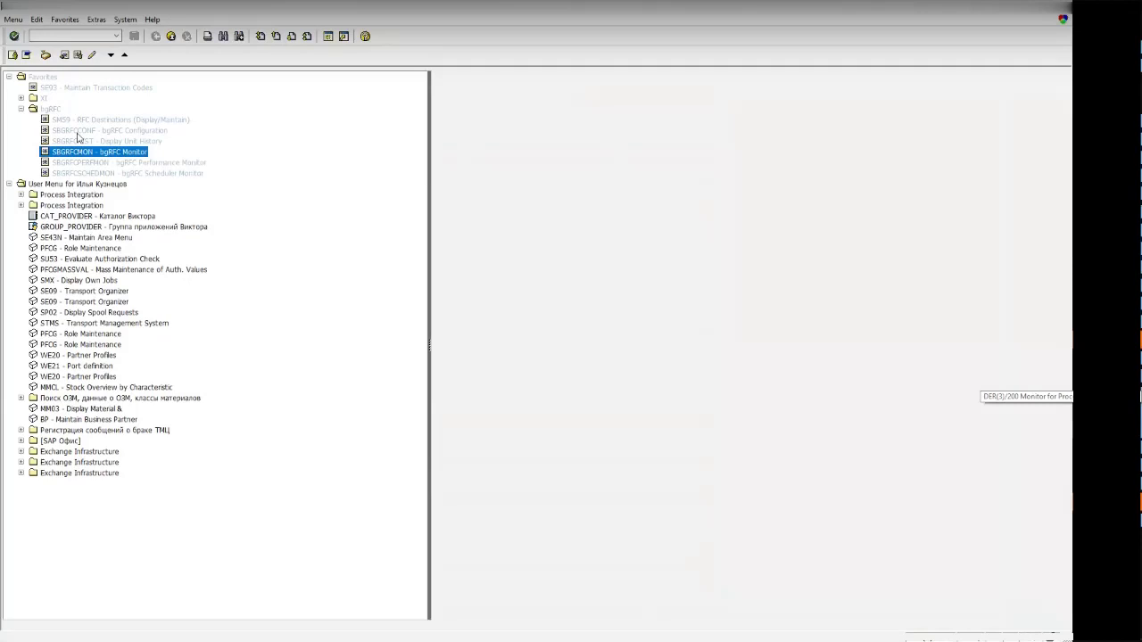
{"action": "left_click", "coordinate": [77, 132]}
{"action": "double_click", "coordinate": [77, 132]}
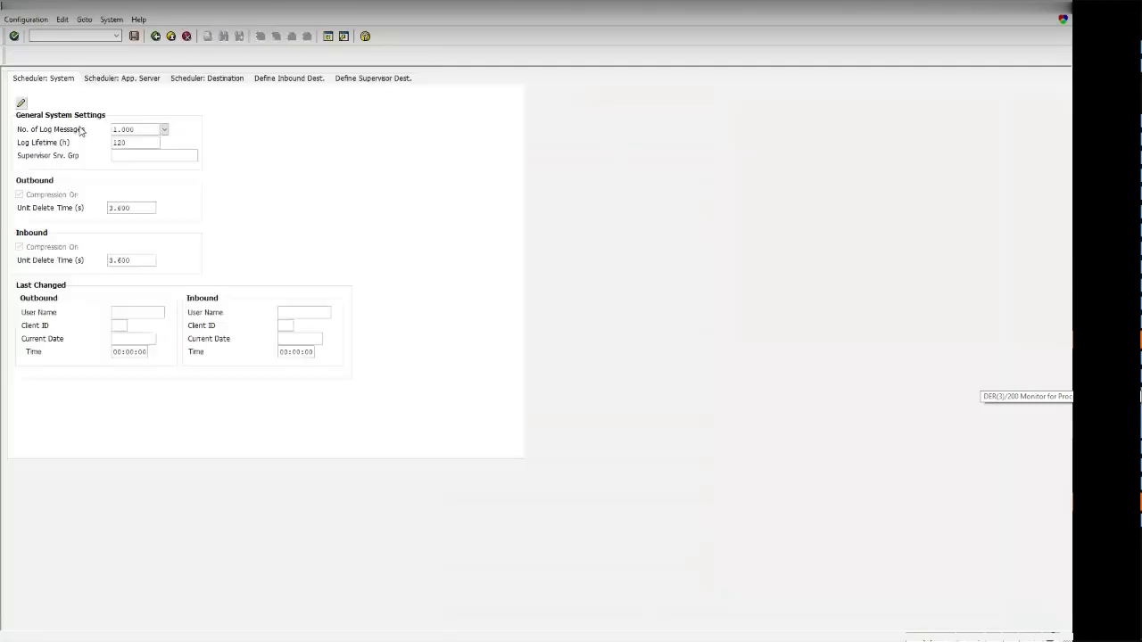
{"action": "left_click", "coordinate": [117, 80]}
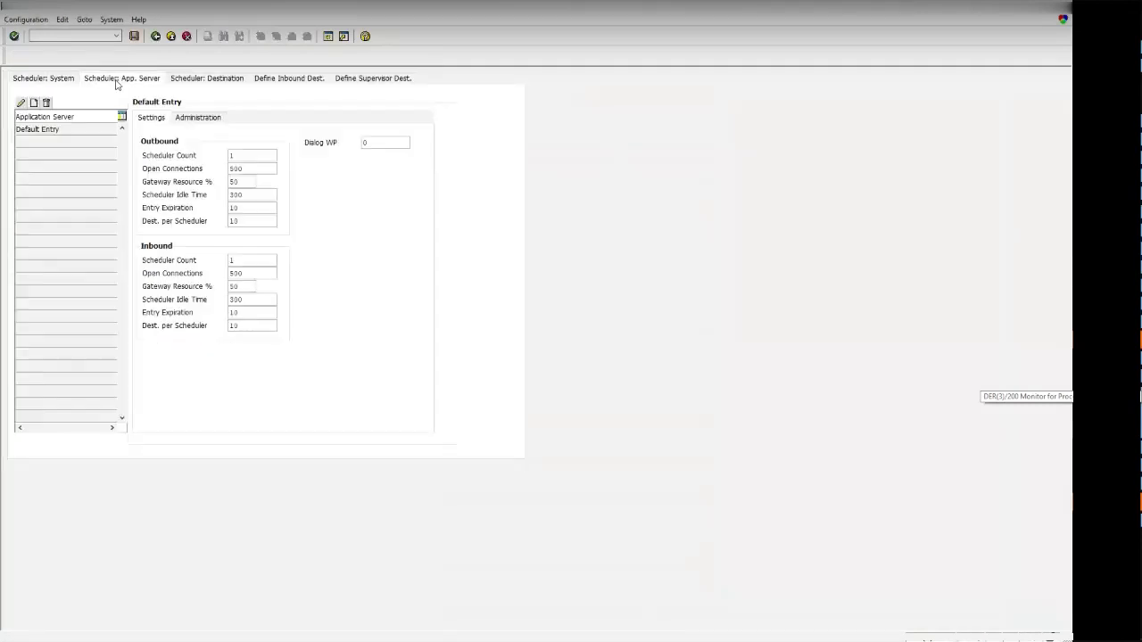
{"action": "left_click", "coordinate": [236, 260]}
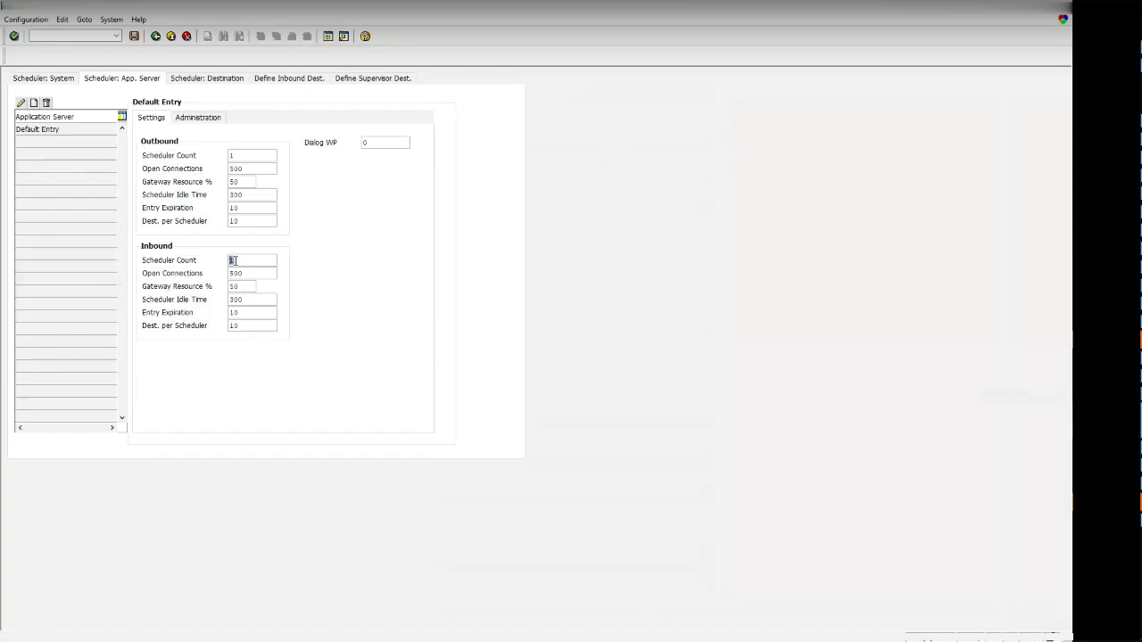
{"action": "left_click", "coordinate": [366, 143]}
{"action": "left_click", "coordinate": [248, 261]}
Examine the scheduler settings and inbound definition of destination DEMORD, including its scheduler count and queue prefixes, and leave the configuration.
{"action": "left_click", "coordinate": [207, 79]}
{"action": "left_click", "coordinate": [63, 131]}
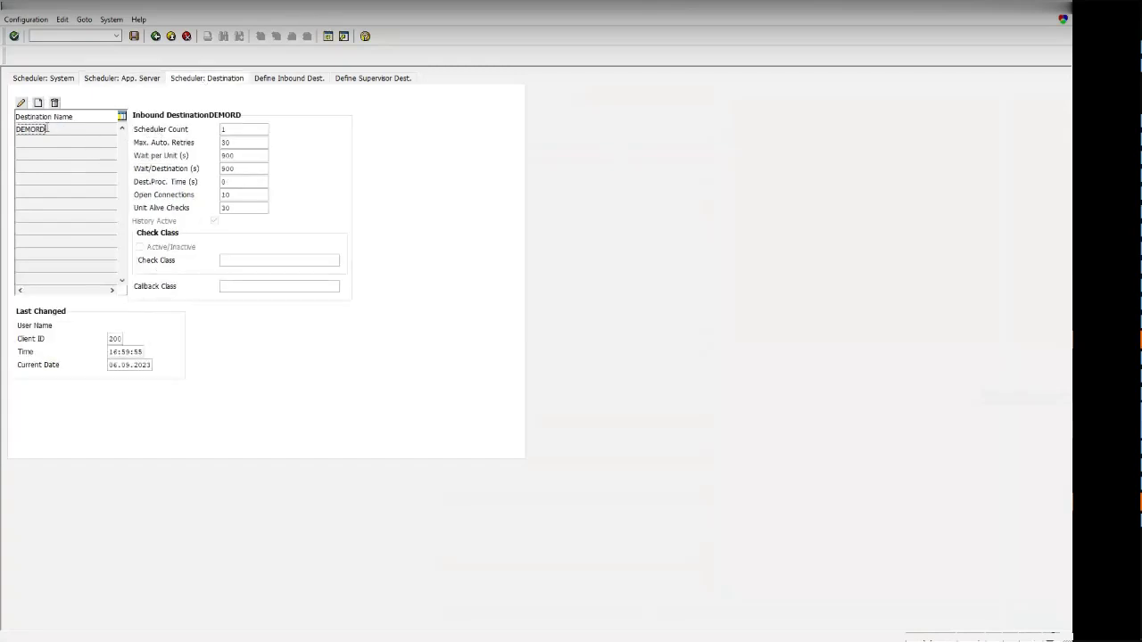
{"action": "left_click", "coordinate": [230, 130]}
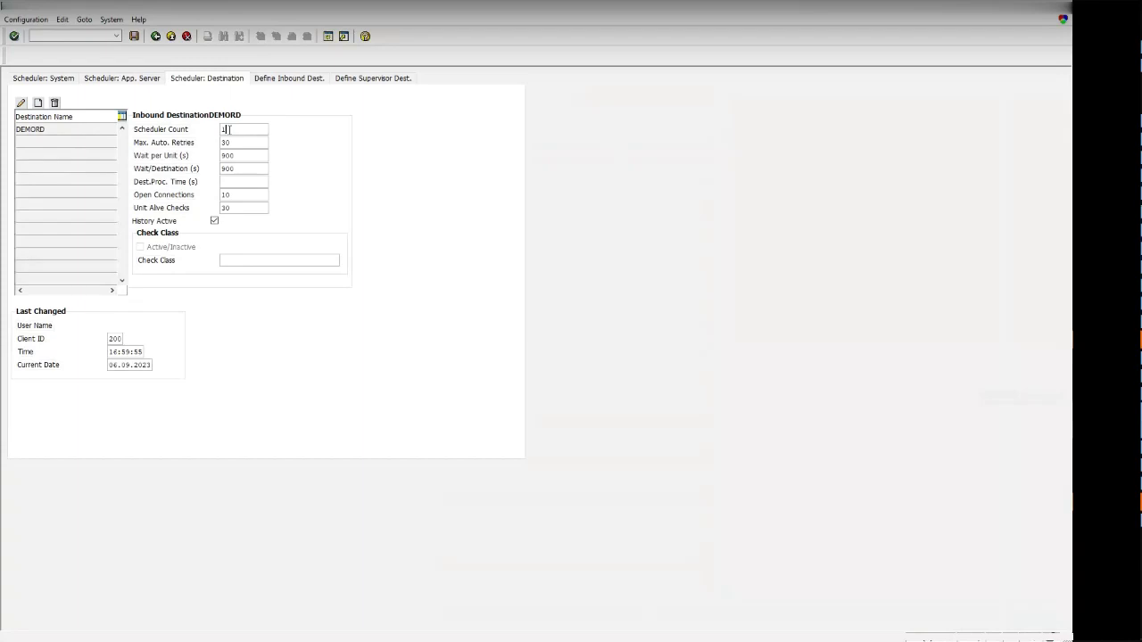
{"action": "left_click", "coordinate": [294, 80]}
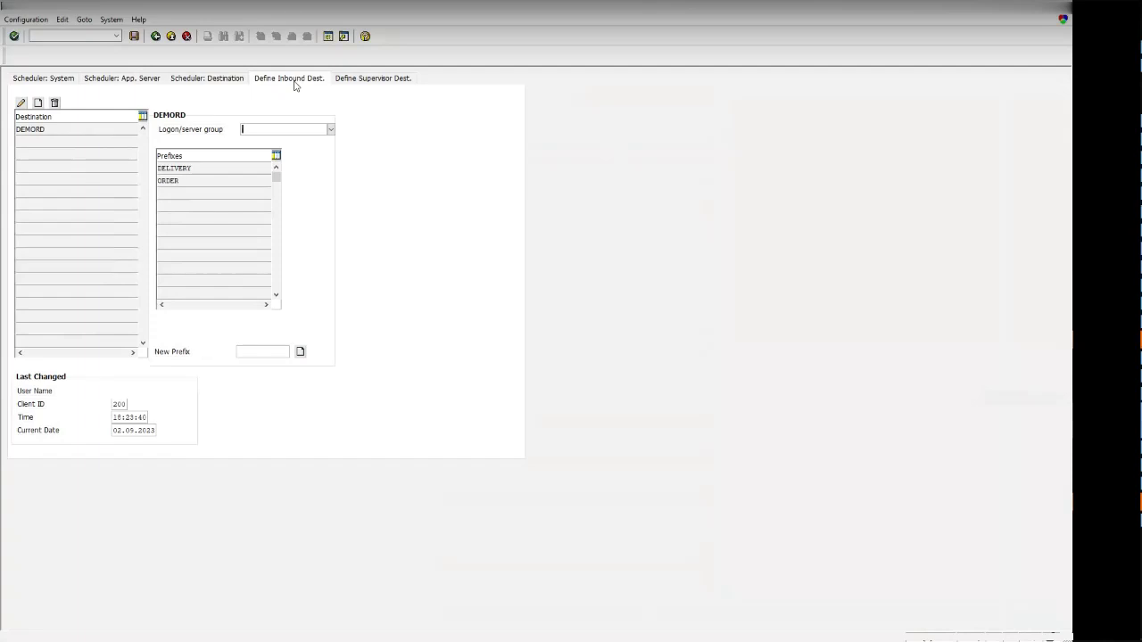
{"action": "key", "text": "F3"}
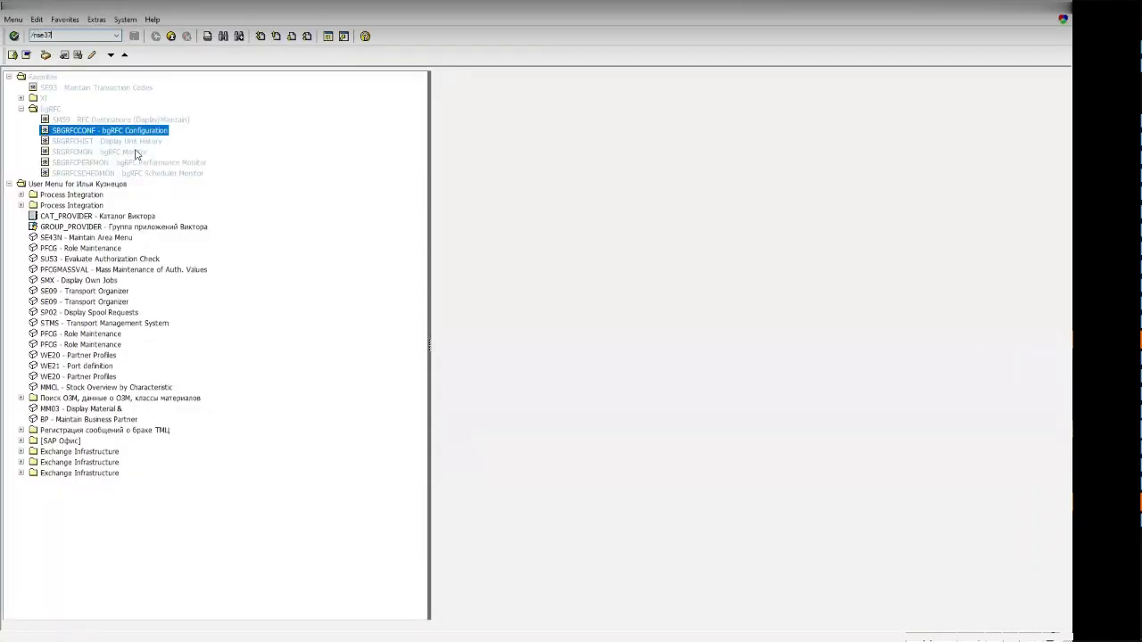
Open Z_DEMO_BGRFC_ORDER for changing in transaction SE37 and go to the wait statement below endloop, finally switching back to IntelliJ.
{"action": "key", "text": "Return"}
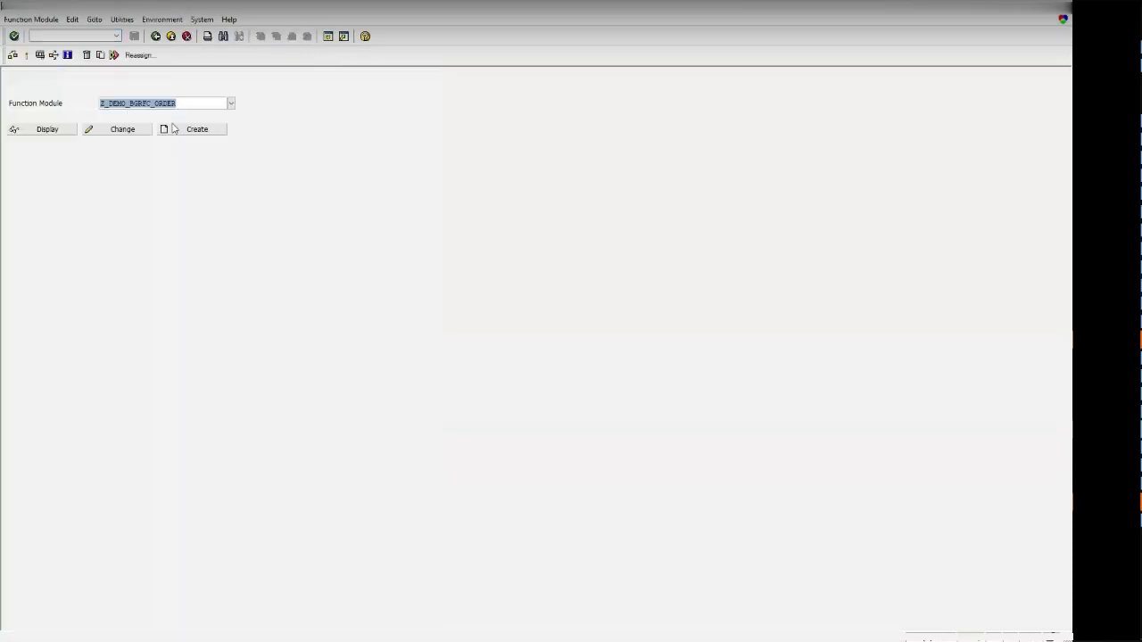
{"action": "left_click", "coordinate": [134, 130]}
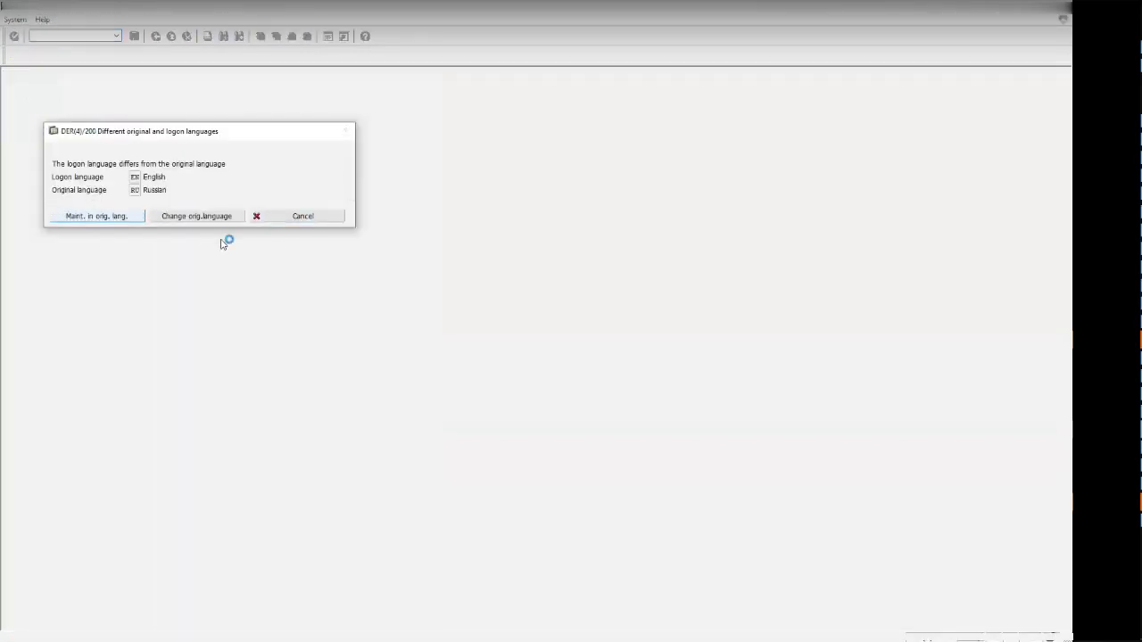
{"action": "left_click", "coordinate": [222, 221]}
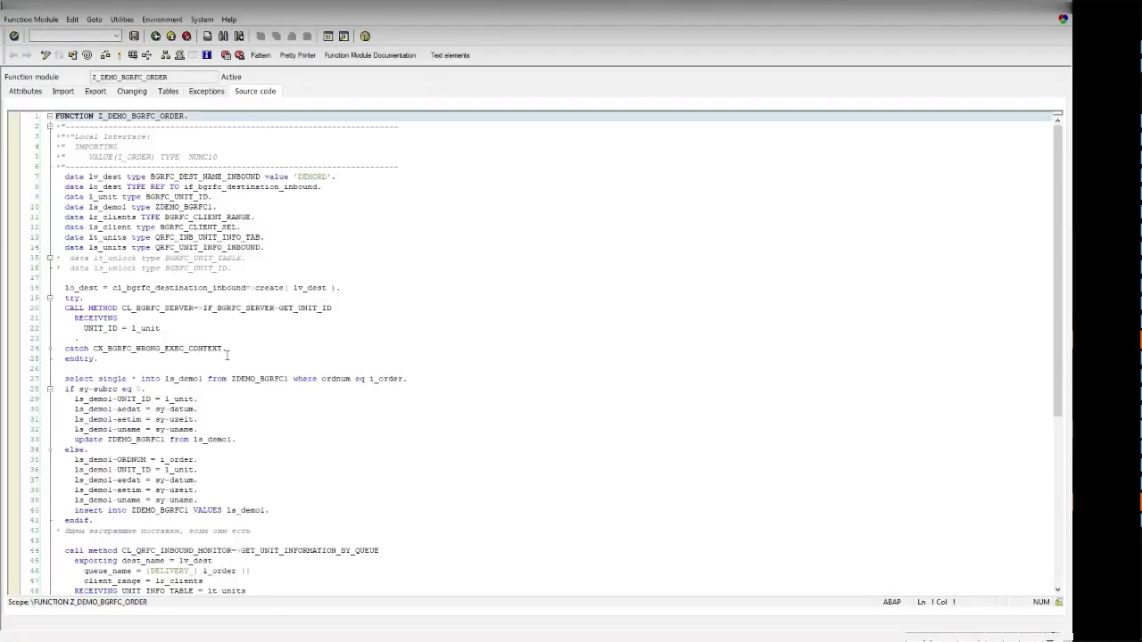
{"action": "scroll", "coordinate": [230, 351], "scroll_direction": "down", "scroll_amount": 9}
{"action": "scroll", "coordinate": [218, 389], "scroll_direction": "down", "scroll_amount": 3}
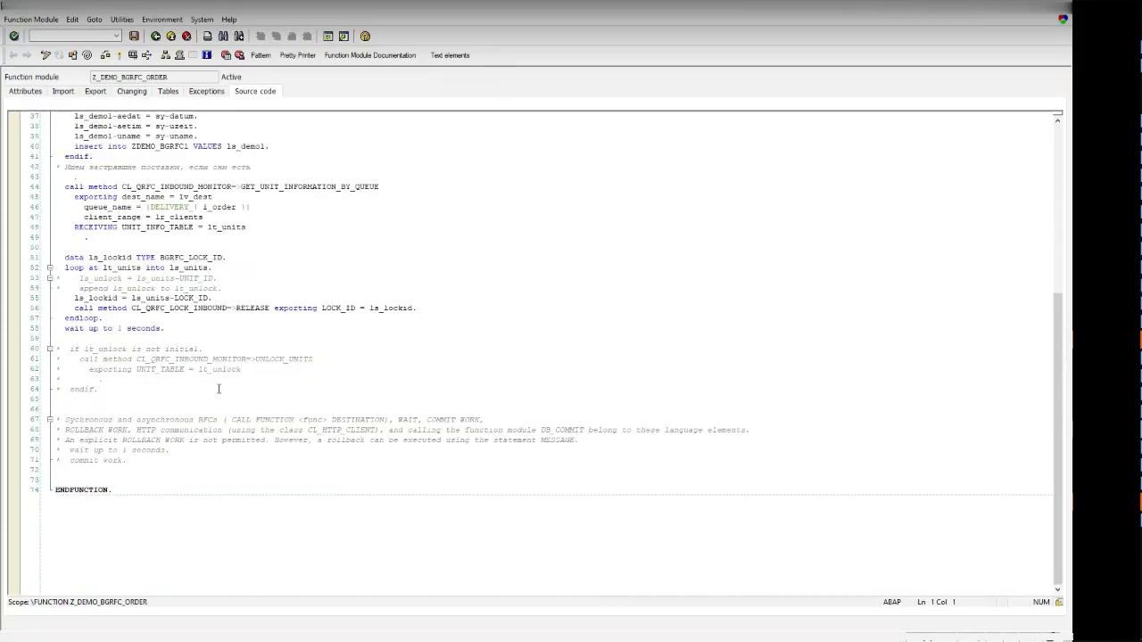
{"action": "left_click", "coordinate": [121, 328]}
{"action": "type", "text": "0) {"}
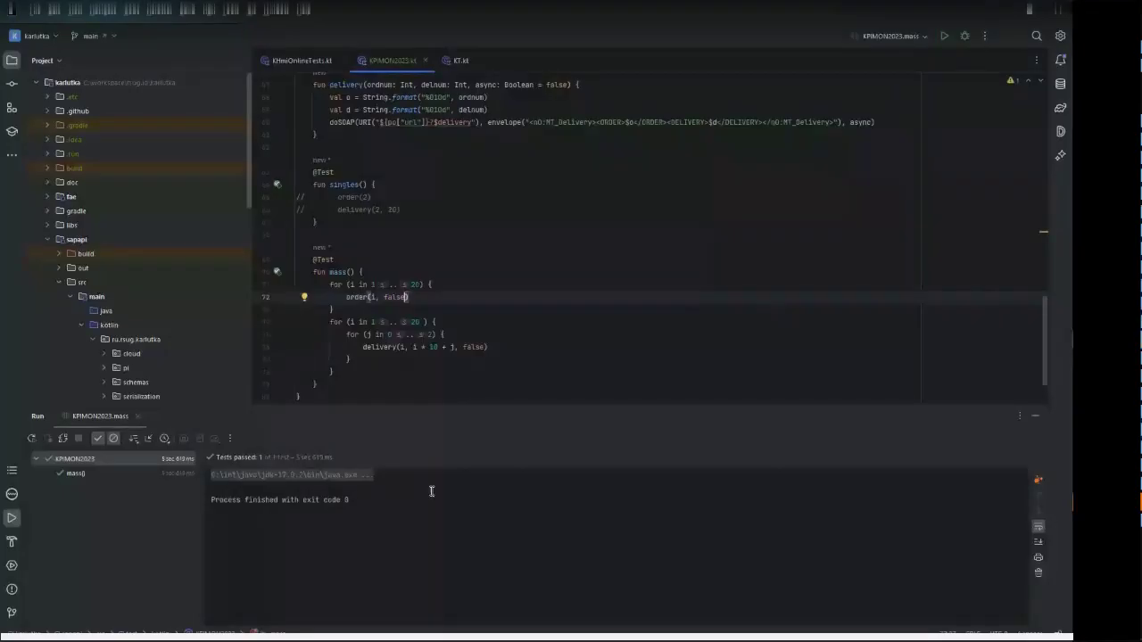
Set the upper limit of both outer loops in mass() to 50 and run the mass test.
{"action": "left_click", "coordinate": [413, 283]}
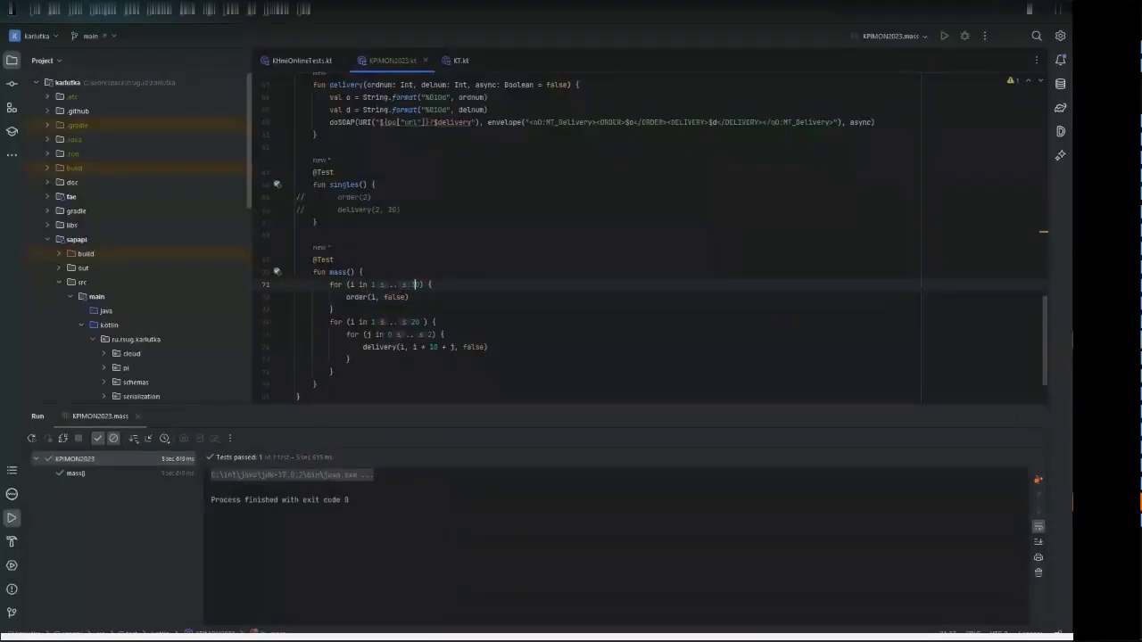
{"action": "key", "text": "BackSpace"}
{"action": "type", "text": "5"}
{"action": "key", "text": "Down"}
{"action": "key", "text": "Down"}
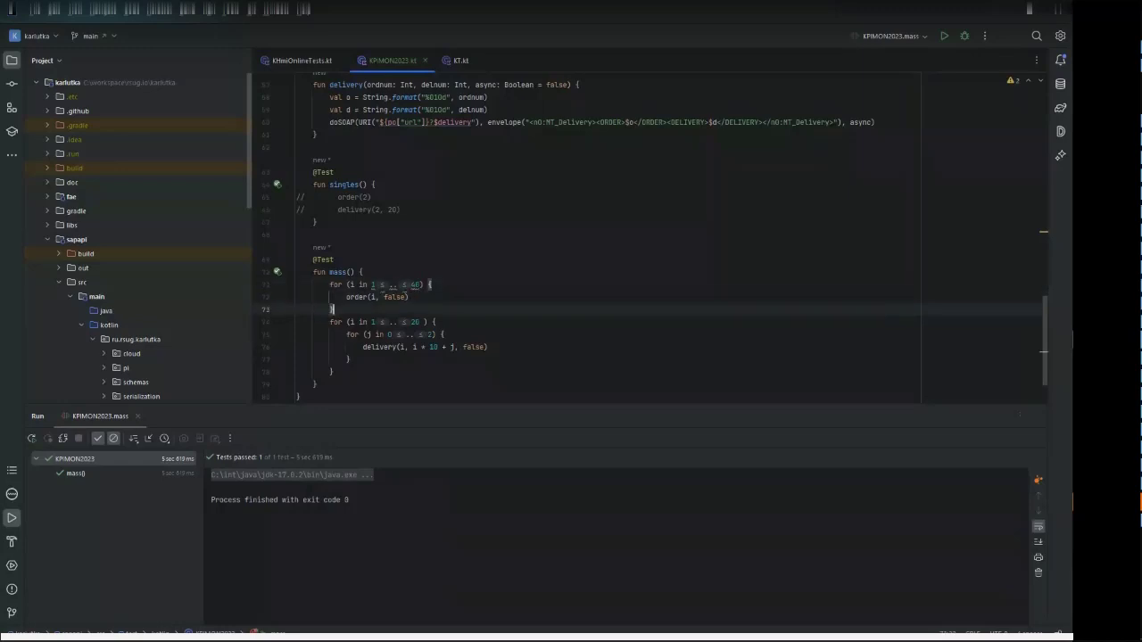
{"action": "left_click", "coordinate": [413, 321]}
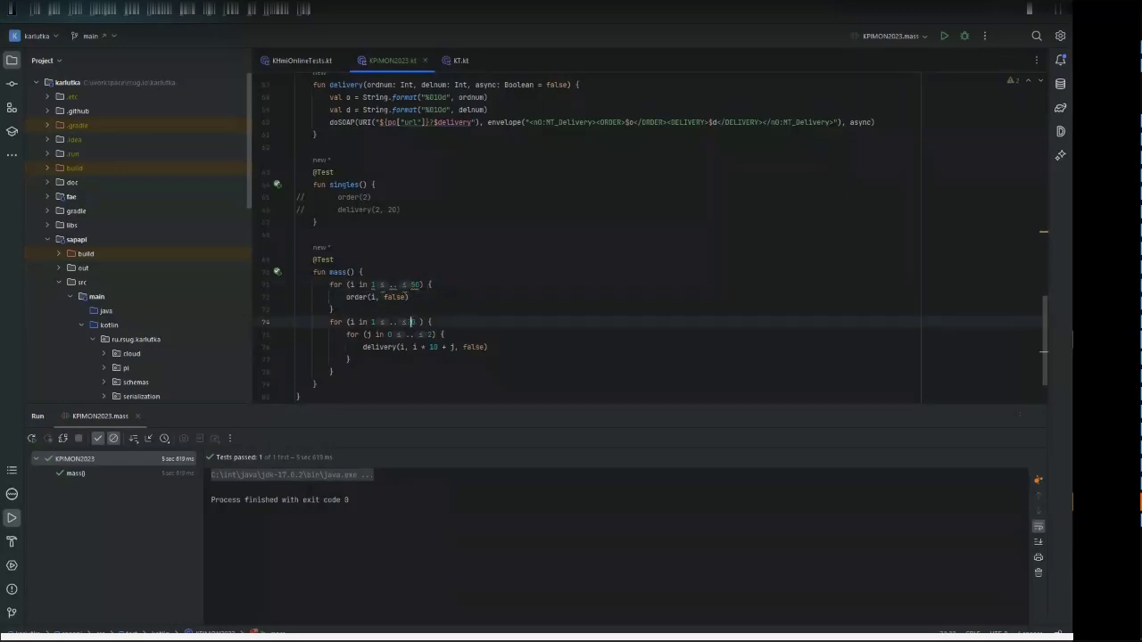
{"action": "left_click", "coordinate": [278, 271]}
{"action": "left_click", "coordinate": [289, 279]}
{"action": "key", "text": "alt+Tab"}
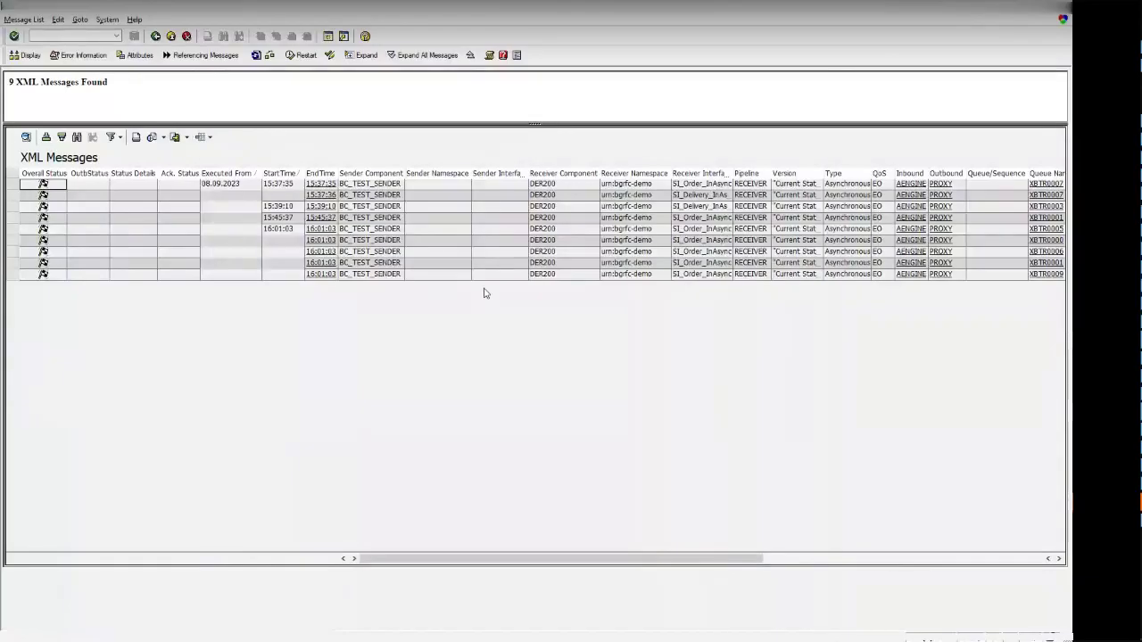
{"action": "mouse_move", "coordinate": [1008, 441]}
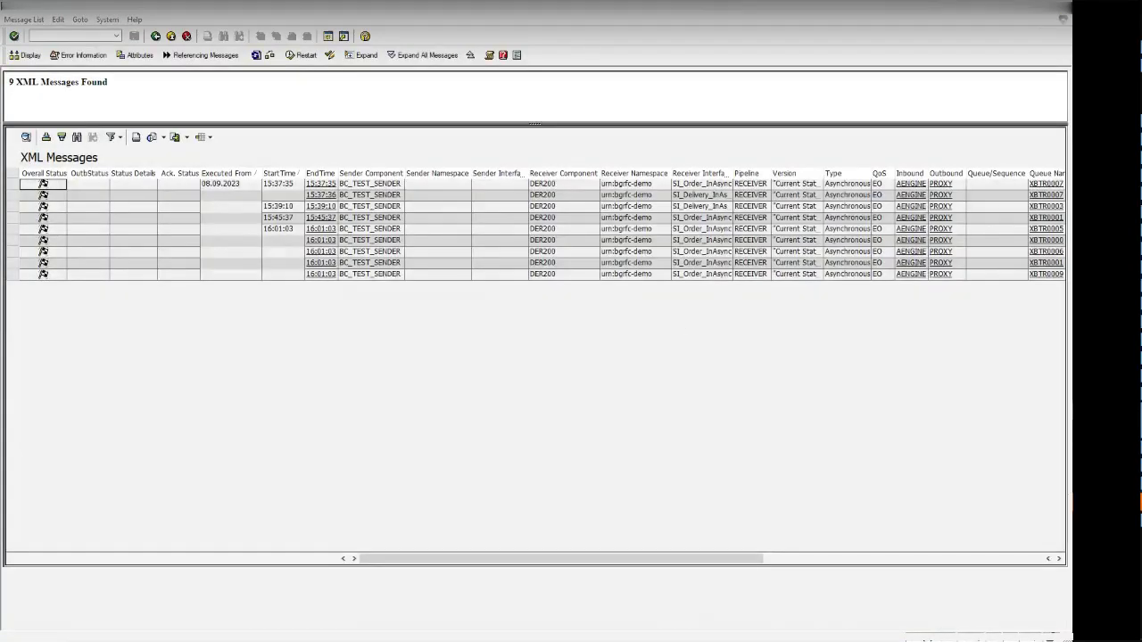
{"action": "key", "text": "alt+Tab"}
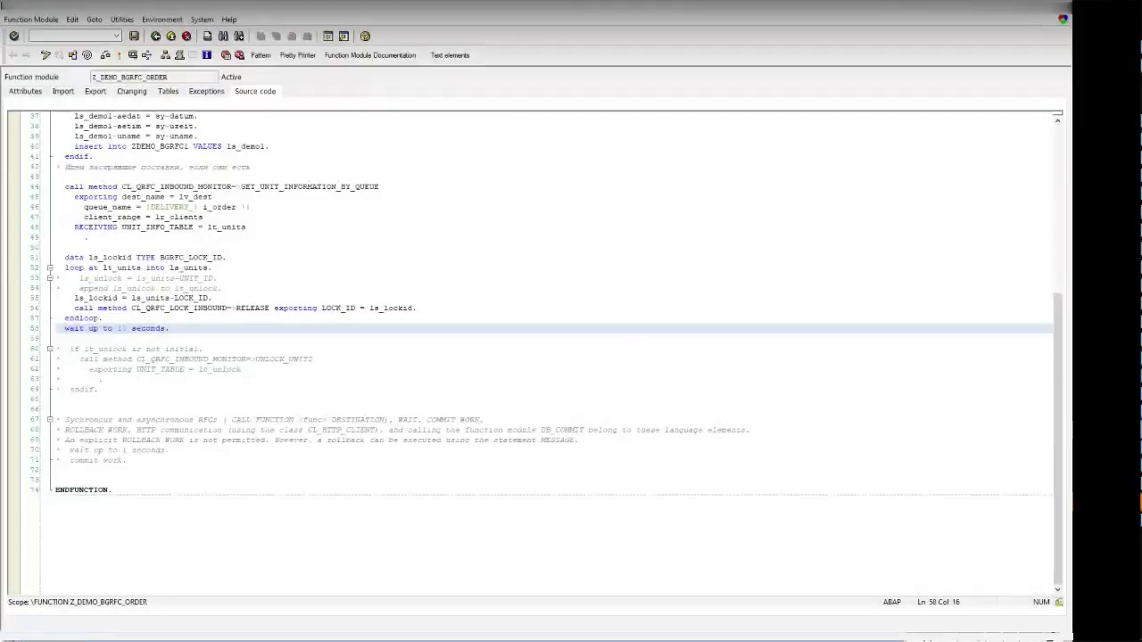
{"action": "key", "text": "alt+Tab"}
{"action": "double_click", "coordinate": [88, 154]}
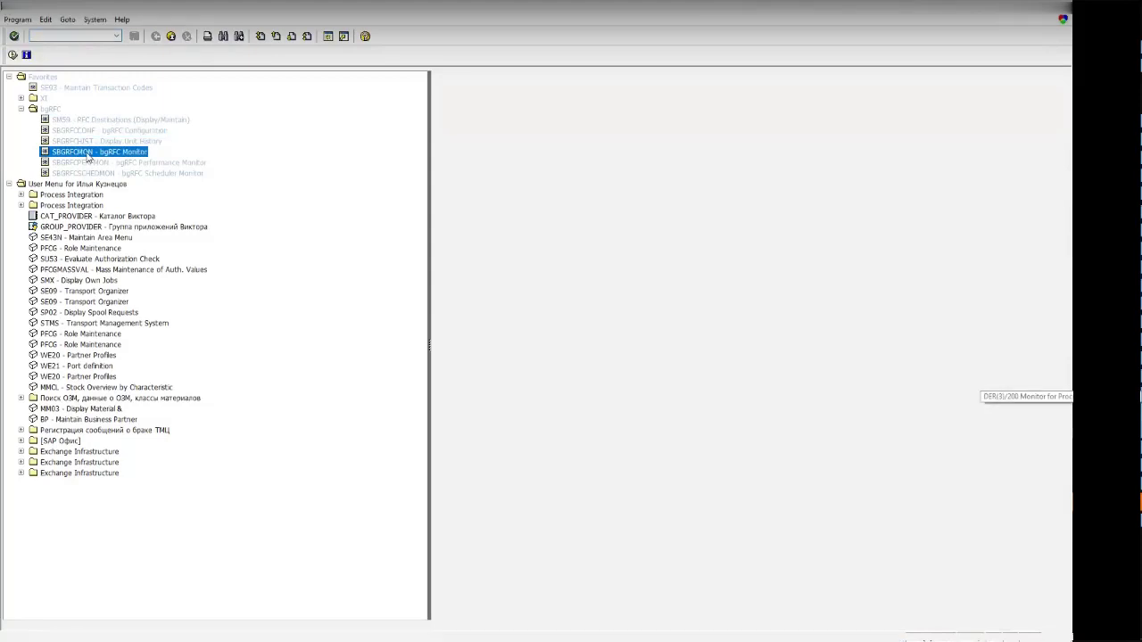
{"action": "left_click", "coordinate": [143, 89]}
{"action": "left_click", "coordinate": [196, 233]}
{"action": "type", "text": "00"}
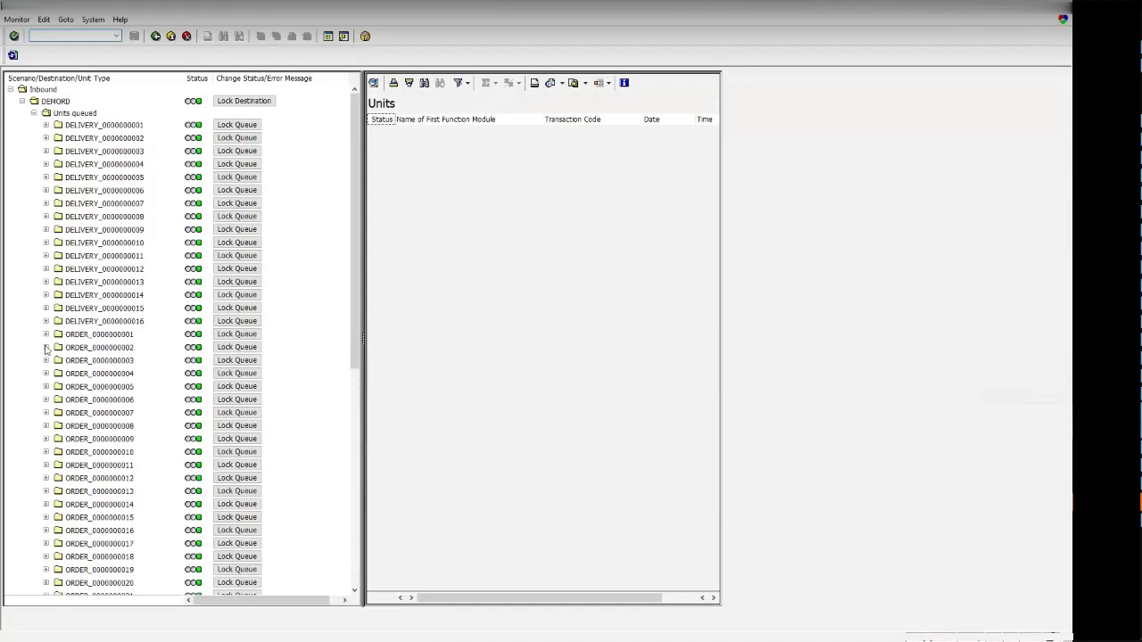
{"action": "left_click", "coordinate": [46, 334]}
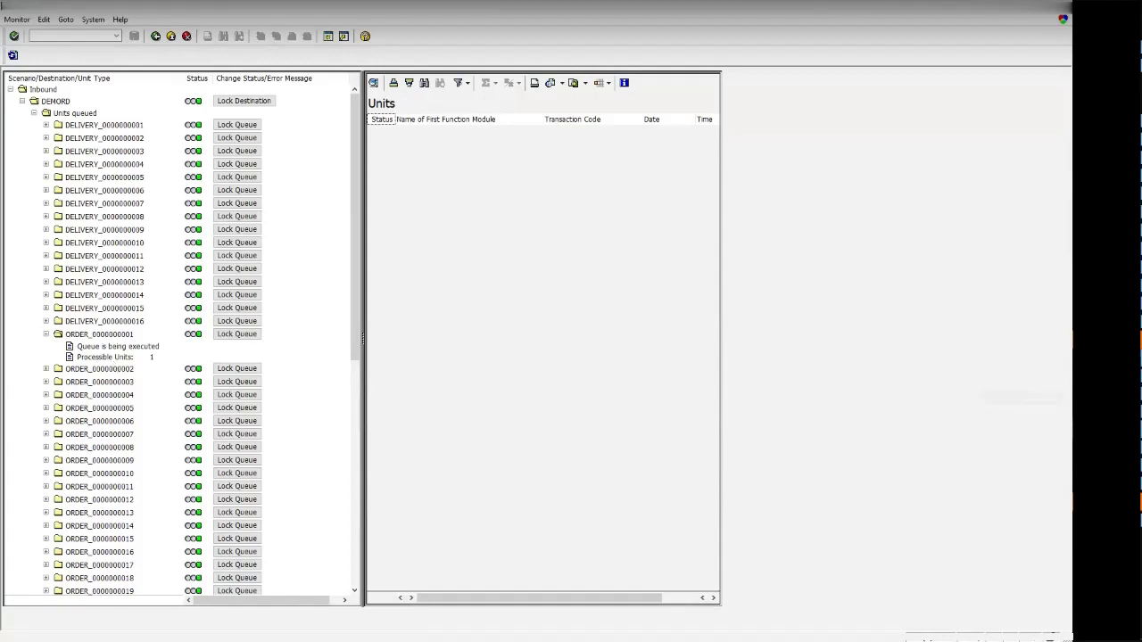
Check the mass test run and select the order(i, false) call in IntelliJ, returning to the bgRFC monitor.
{"action": "left_click", "coordinate": [1020, 357]}
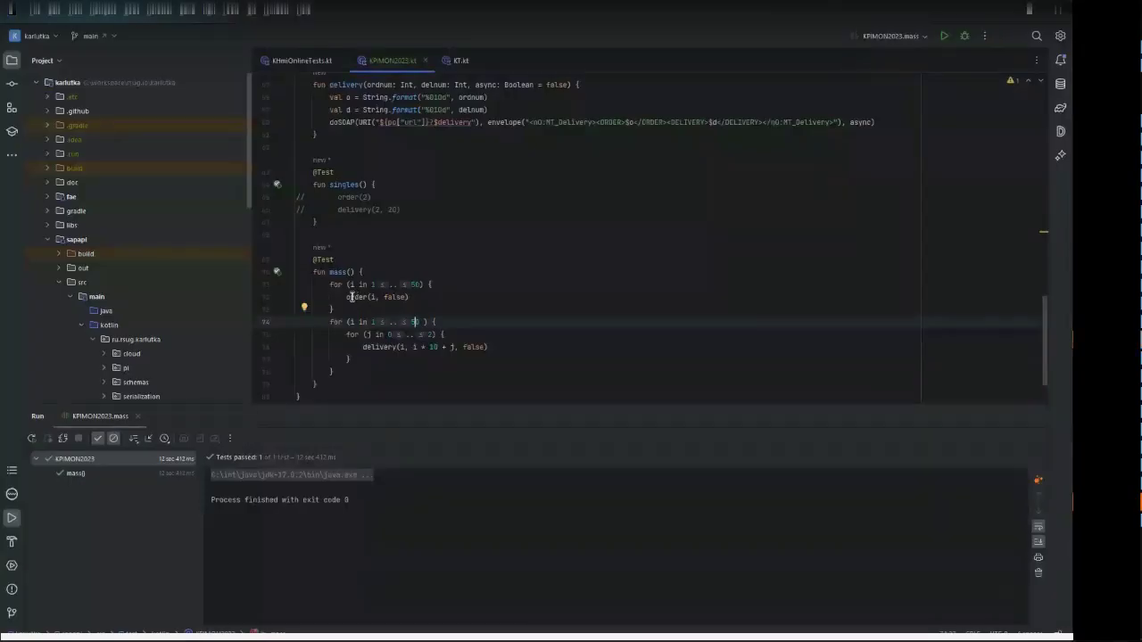
{"action": "left_click_drag", "start_coordinate": [348, 296], "coordinate": [429, 297]}
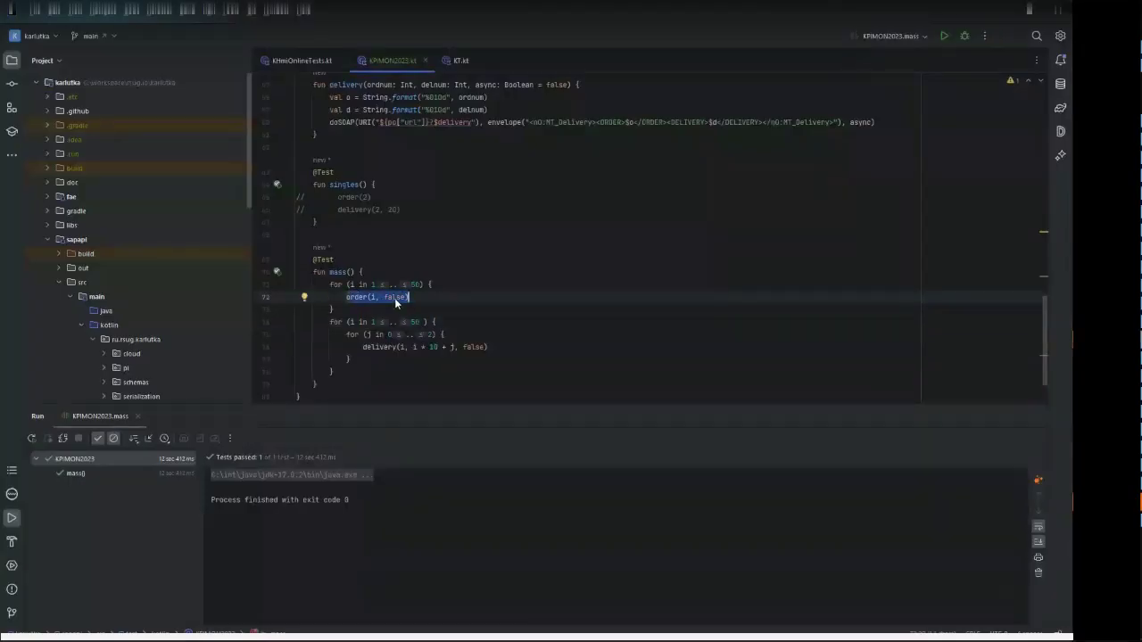
{"action": "key", "text": "alt+Tab"}
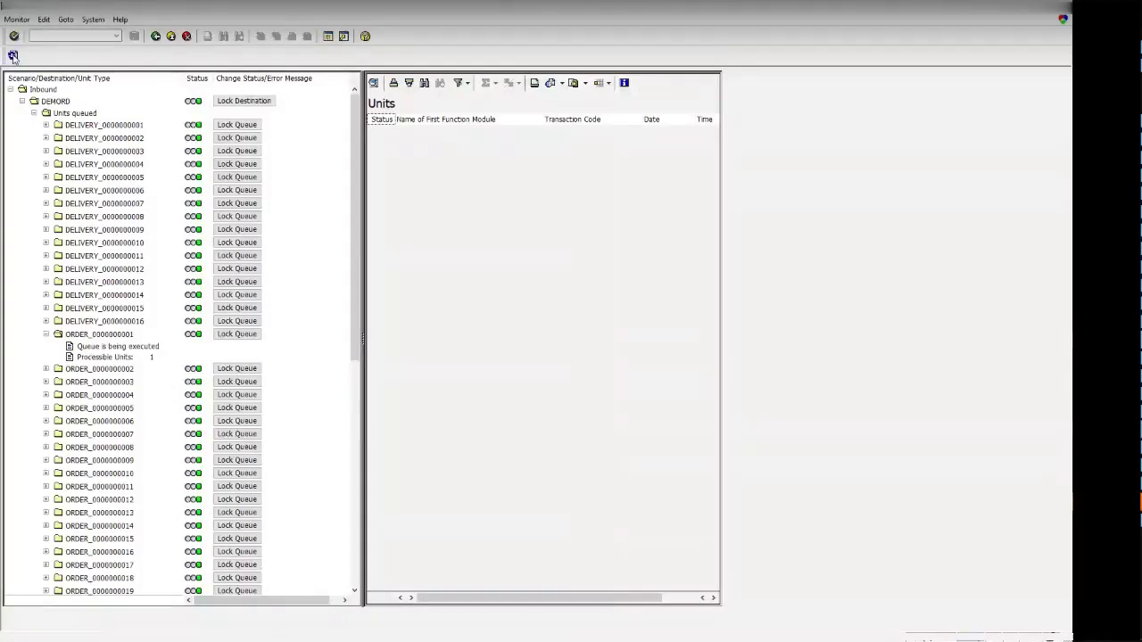
{"action": "left_click", "coordinate": [12, 55]}
{"action": "left_click", "coordinate": [13, 56]}
{"action": "left_click", "coordinate": [13, 56]}
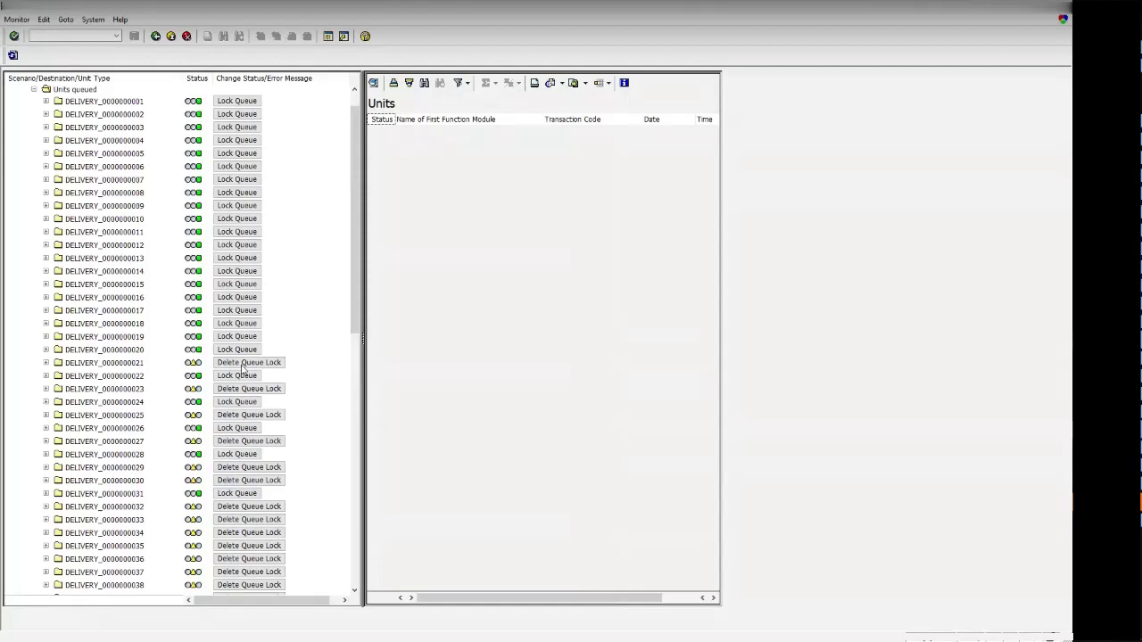
{"action": "left_click", "coordinate": [120, 363]}
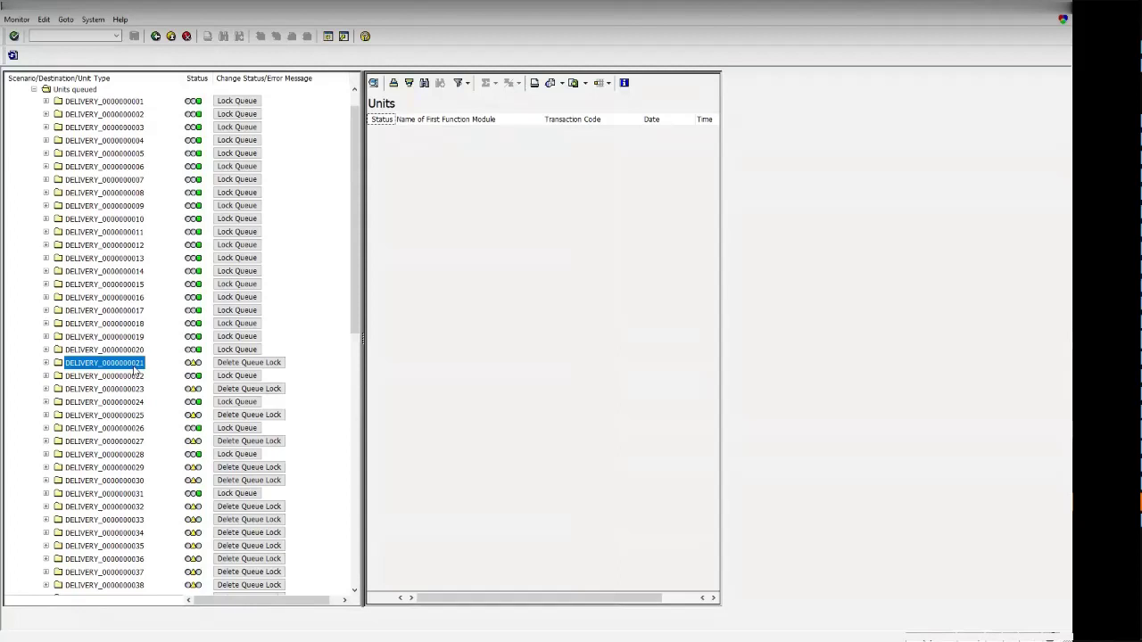
{"action": "scroll", "coordinate": [134, 370], "scroll_direction": "down", "scroll_amount": 4}
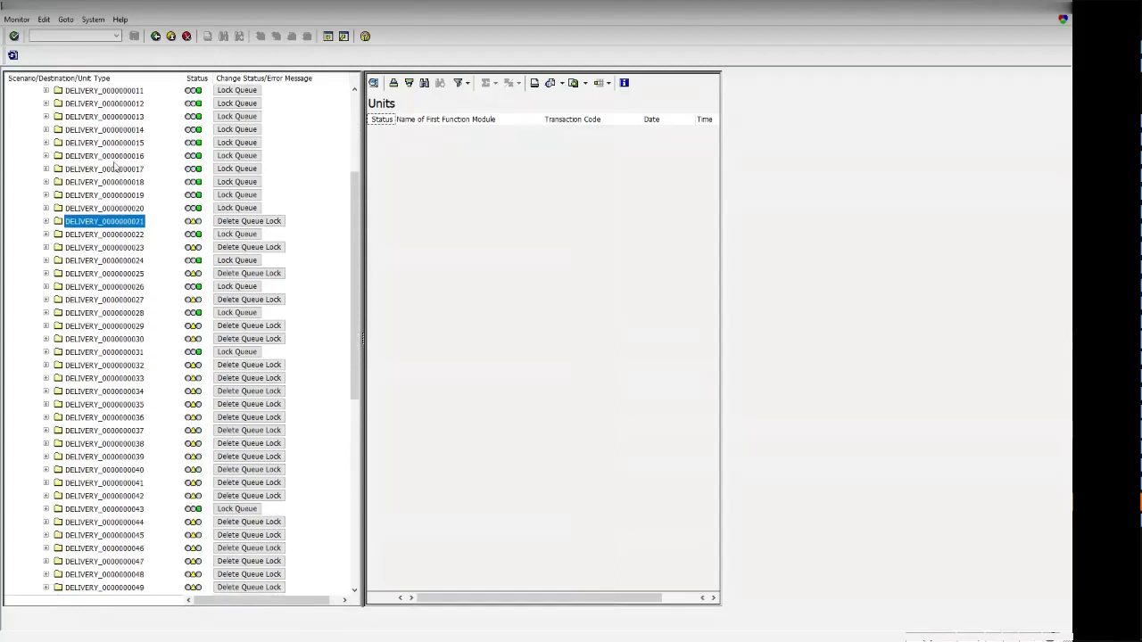
{"action": "left_click", "coordinate": [12, 55]}
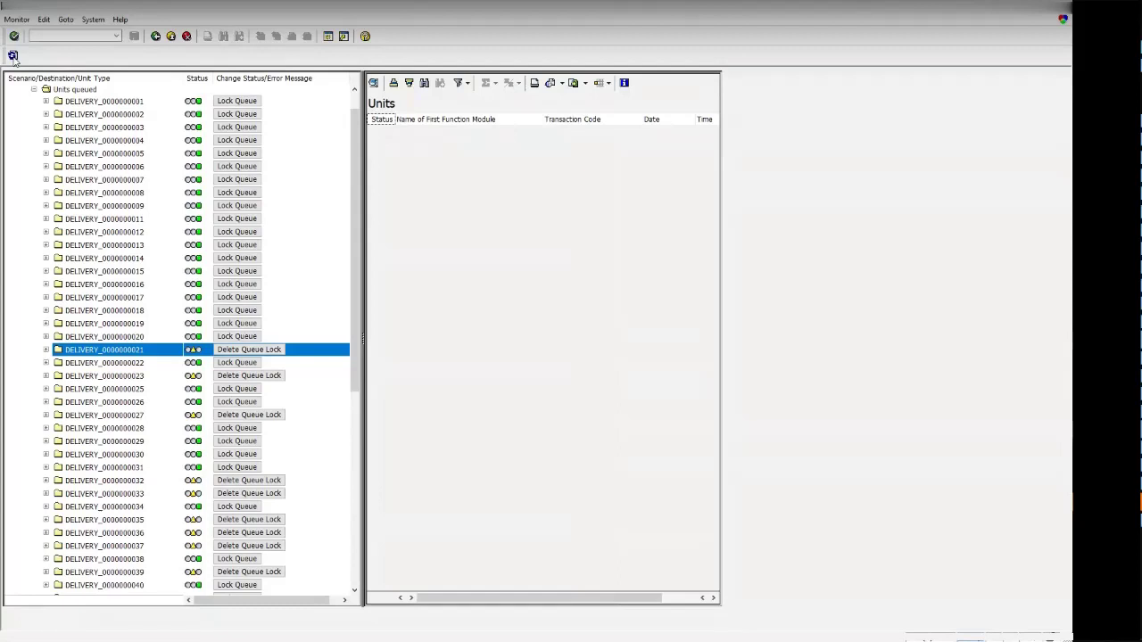
{"action": "left_click", "coordinate": [13, 56]}
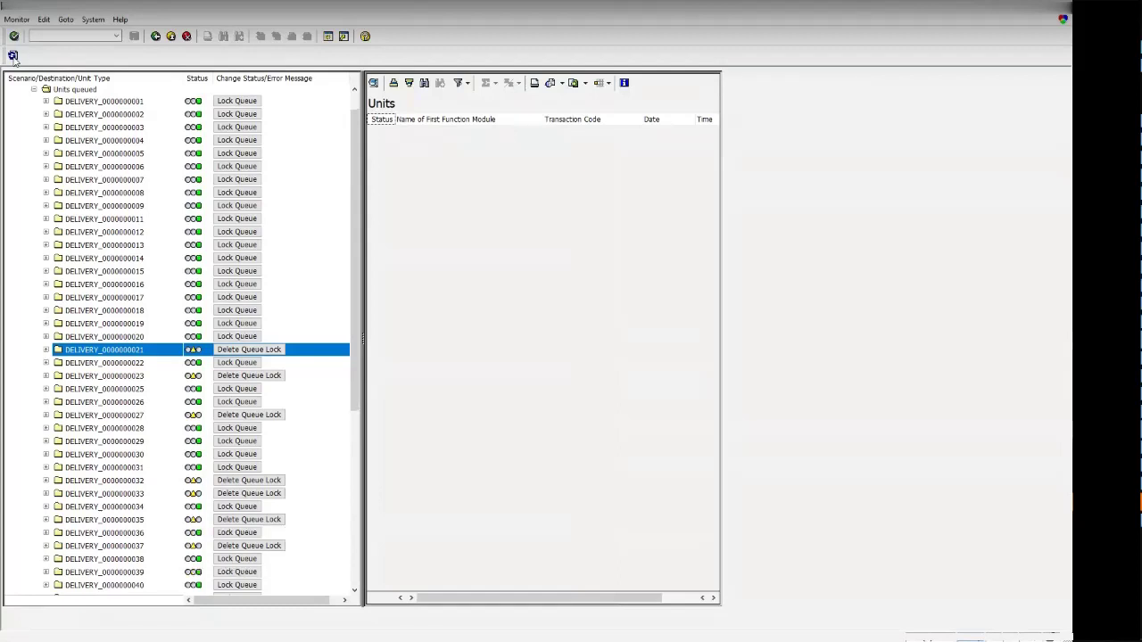
{"action": "left_click", "coordinate": [13, 56]}
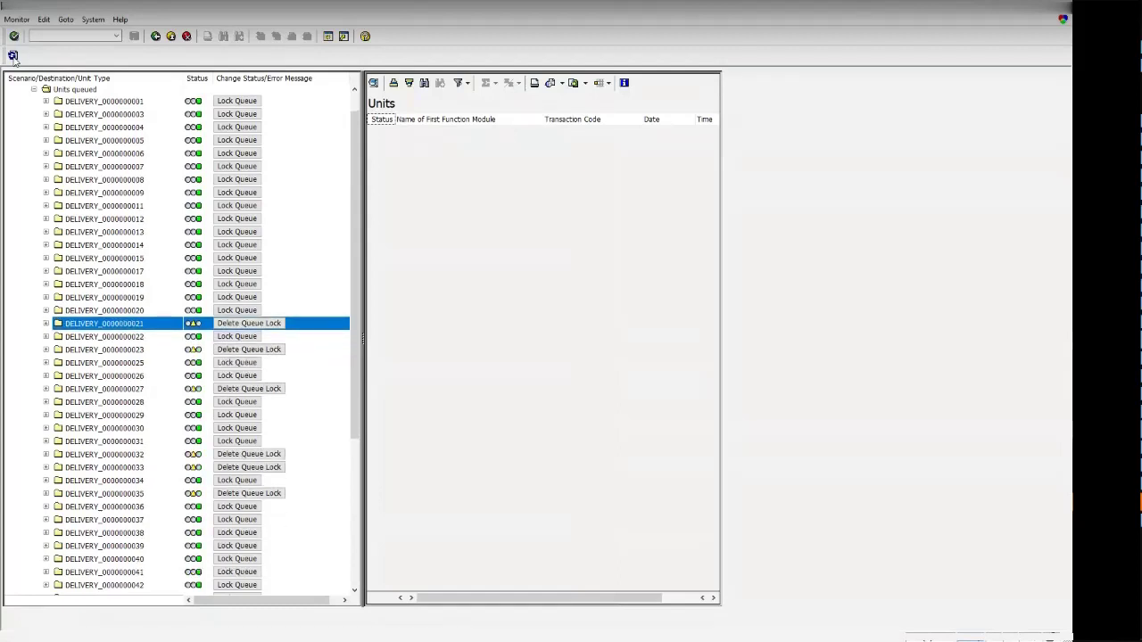
{"action": "left_click", "coordinate": [14, 57]}
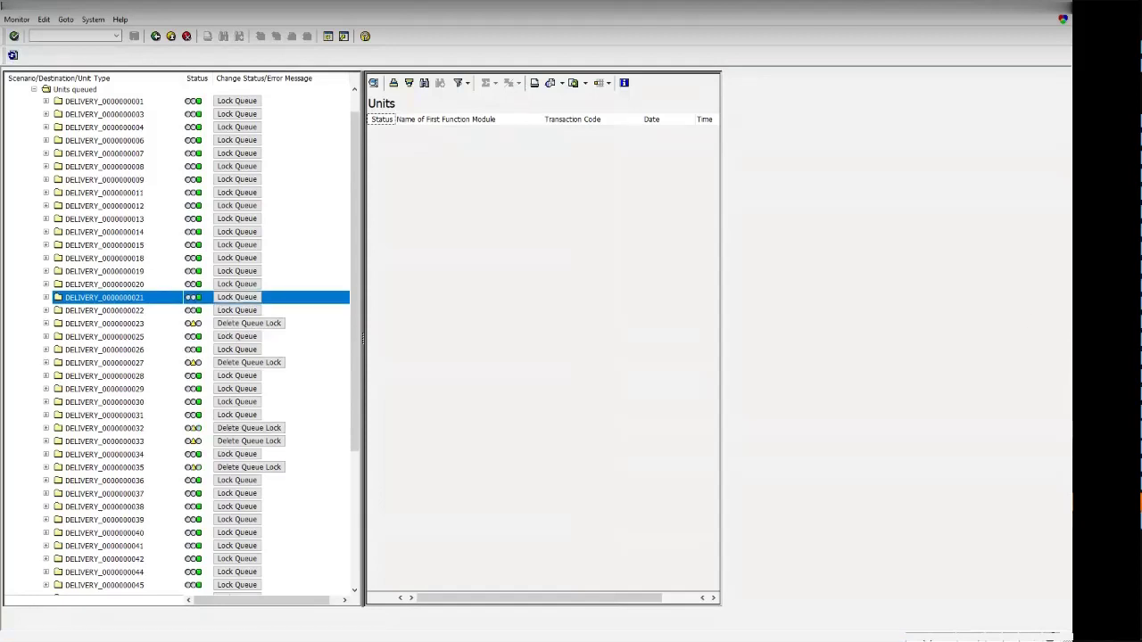
In the bgRFC configuration (SBGRFCCONF), set the application server default entry's inbound scheduler count to -1, save, and leave the configuration.
{"action": "key", "text": "F3"}
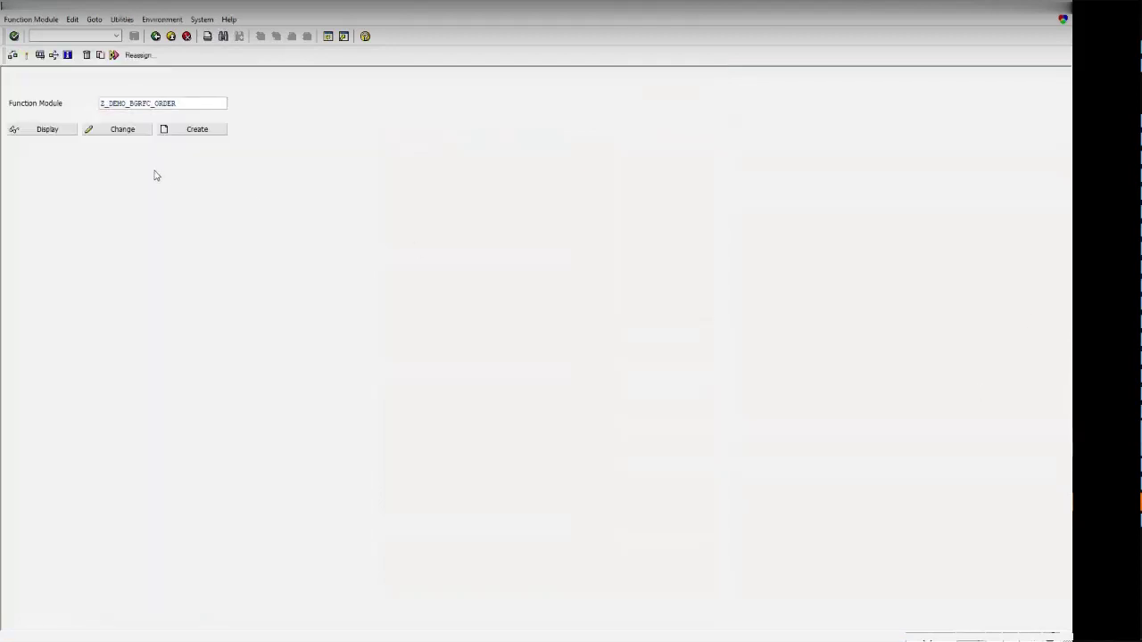
{"action": "key", "text": "F3"}
{"action": "double_click", "coordinate": [39, 102]}
{"action": "double_click", "coordinate": [34, 119]}
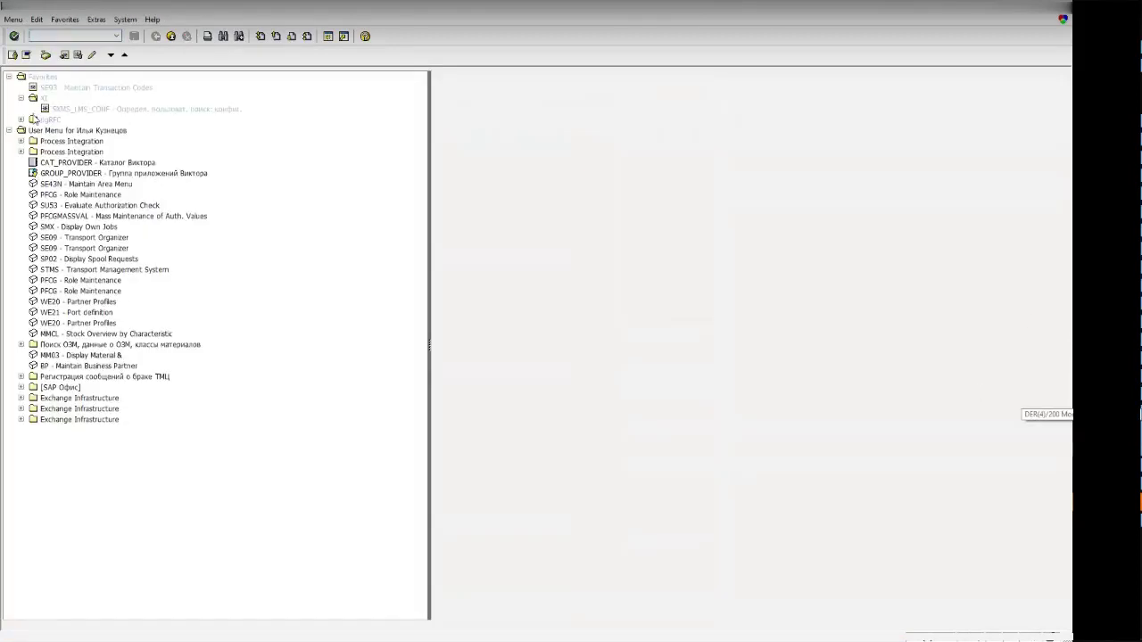
{"action": "double_click", "coordinate": [76, 143]}
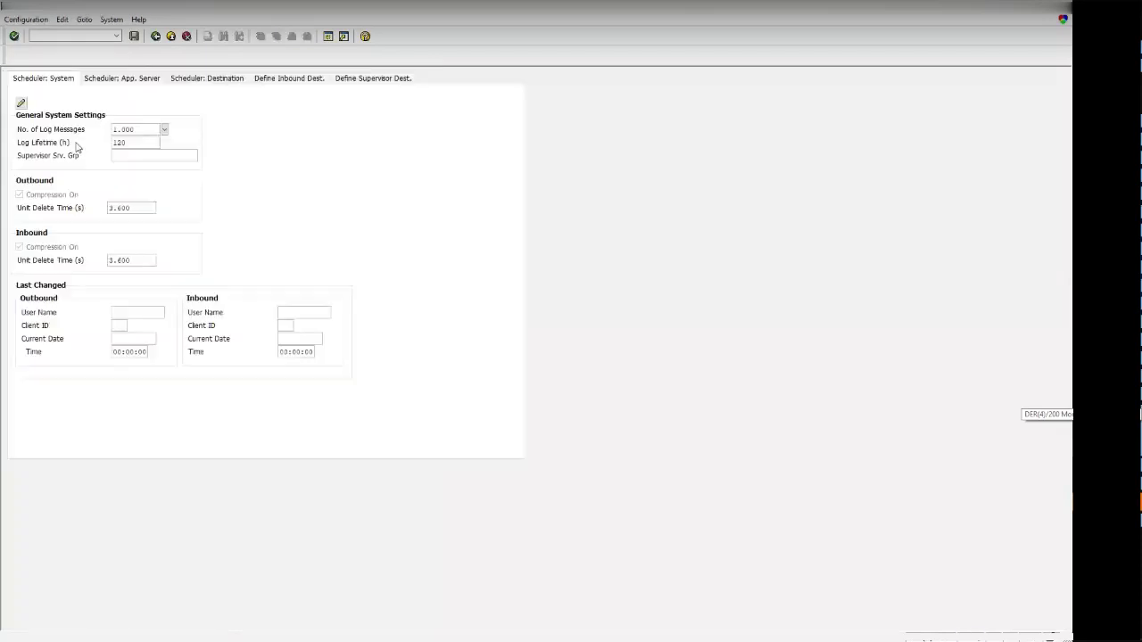
{"action": "left_click", "coordinate": [131, 80]}
{"action": "left_click", "coordinate": [57, 130]}
{"action": "left_click", "coordinate": [241, 260]}
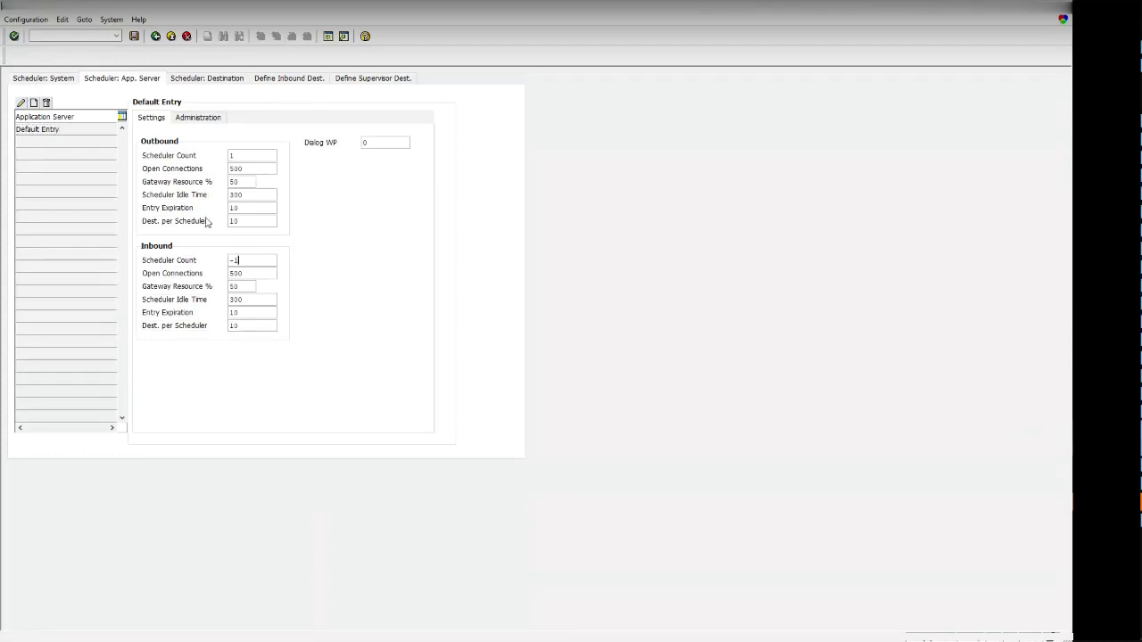
{"action": "left_click", "coordinate": [134, 36]}
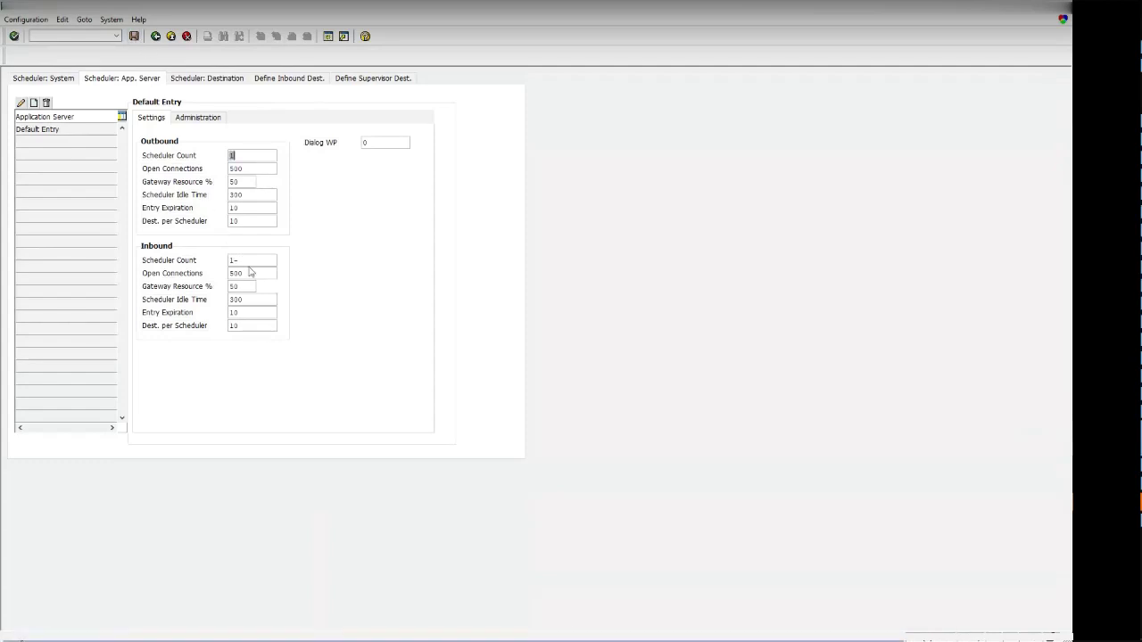
{"action": "key", "text": "F3"}
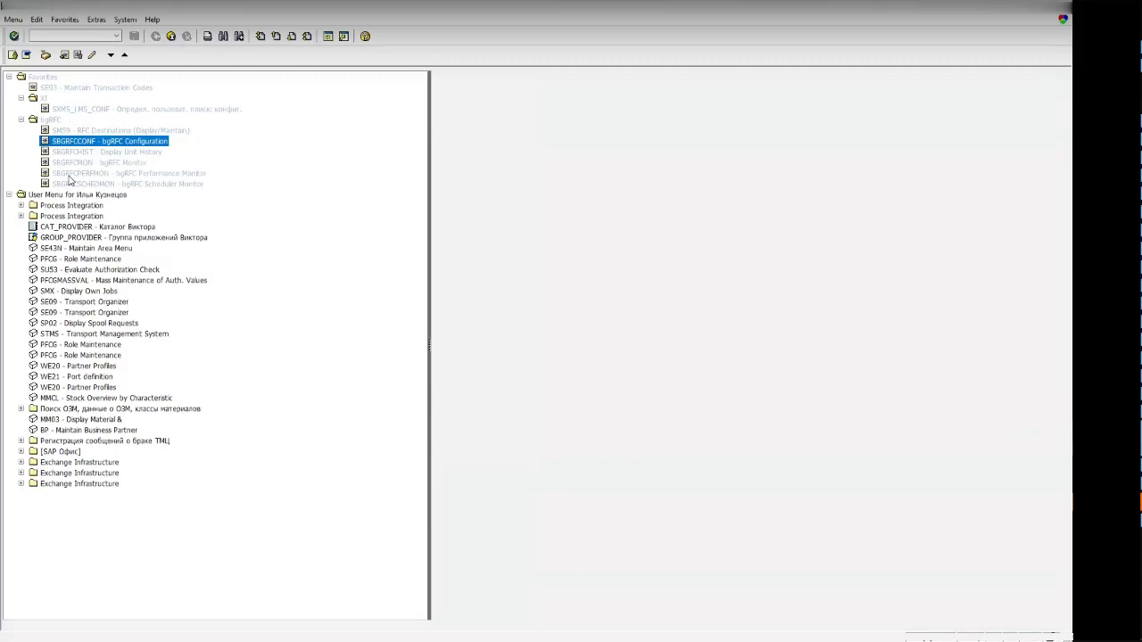
Open the bgRFC scheduler monitor (SBGRFCSCHEDMON), examine the inbound schedulers of the application server, and return to the user menu.
{"action": "double_click", "coordinate": [66, 183]}
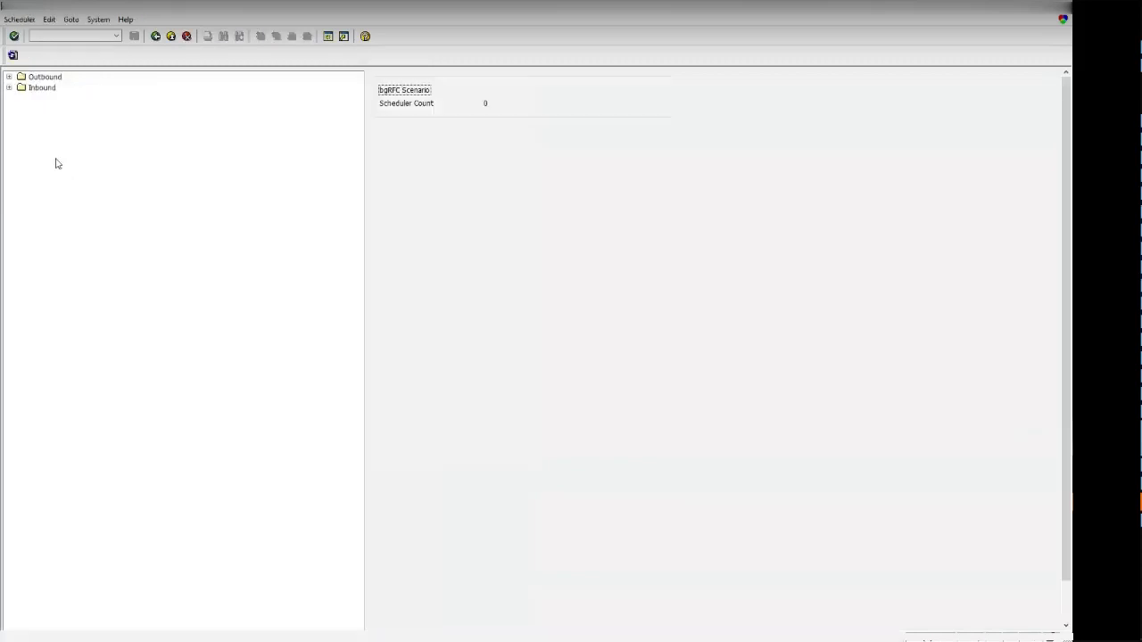
{"action": "left_click", "coordinate": [9, 88]}
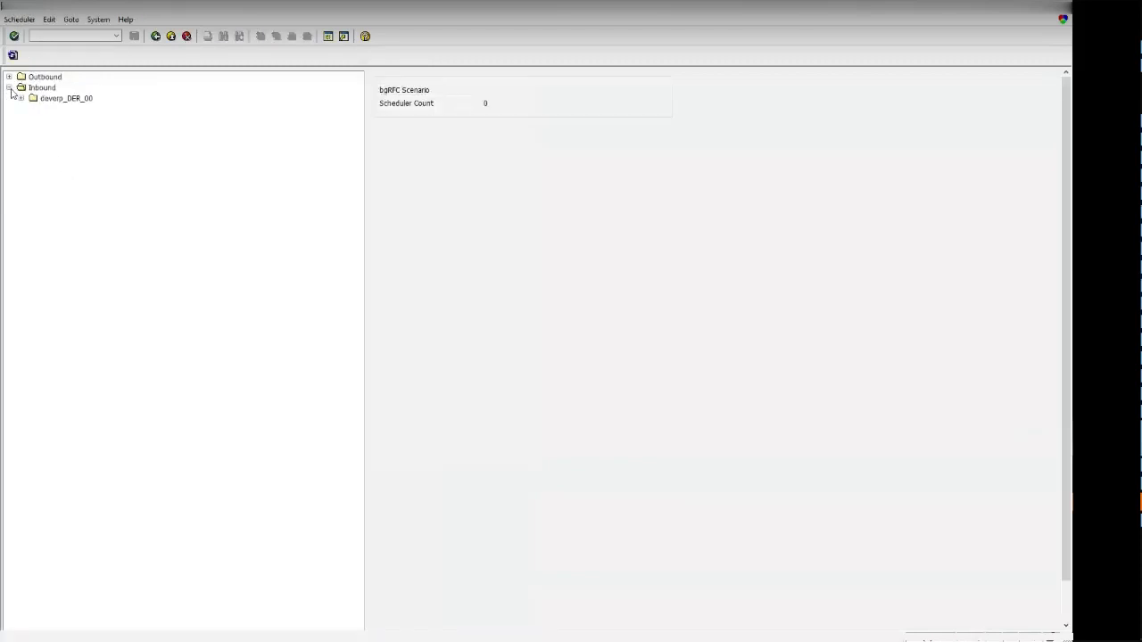
{"action": "left_click", "coordinate": [21, 98]}
{"action": "left_click", "coordinate": [32, 110]}
{"action": "key", "text": "F3"}
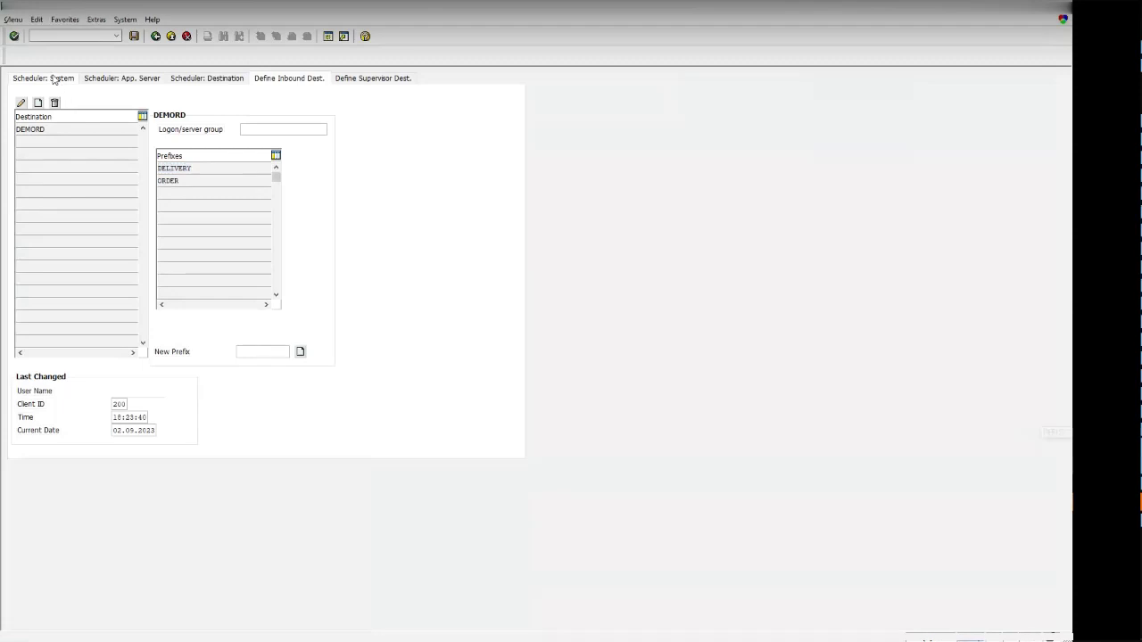
{"action": "key", "text": "F3"}
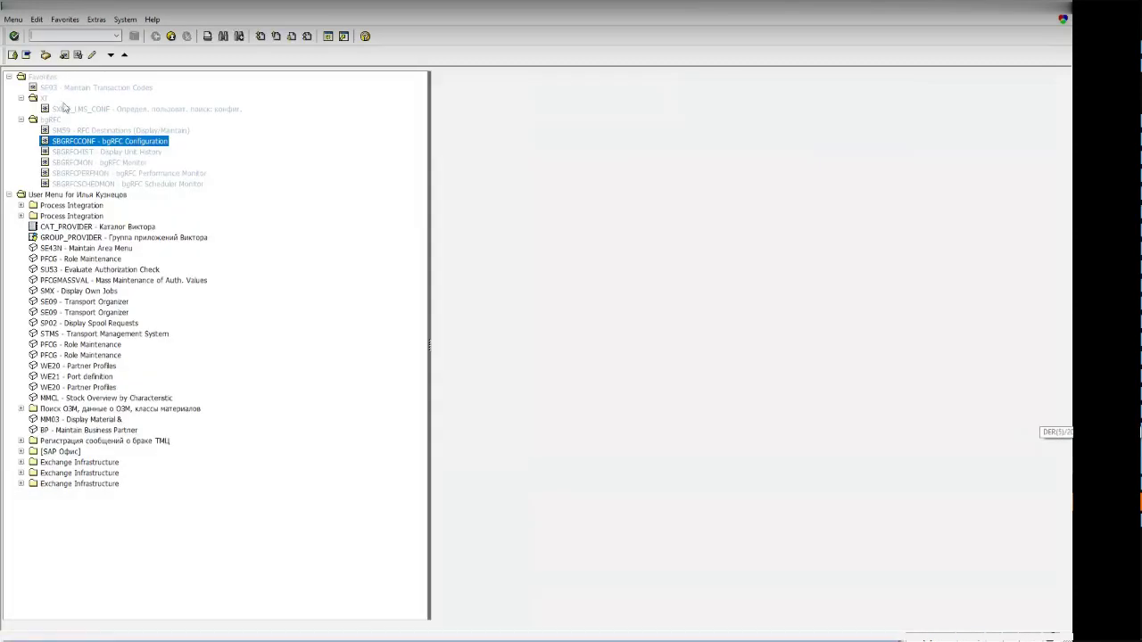
Open the bgRFC monitor (SBGRFCMON) for the inbound scenario and refresh its unit overview.
{"action": "double_click", "coordinate": [56, 162]}
{"action": "left_click", "coordinate": [152, 92]}
{"action": "left_click", "coordinate": [188, 234]}
{"action": "left_click", "coordinate": [14, 56]}
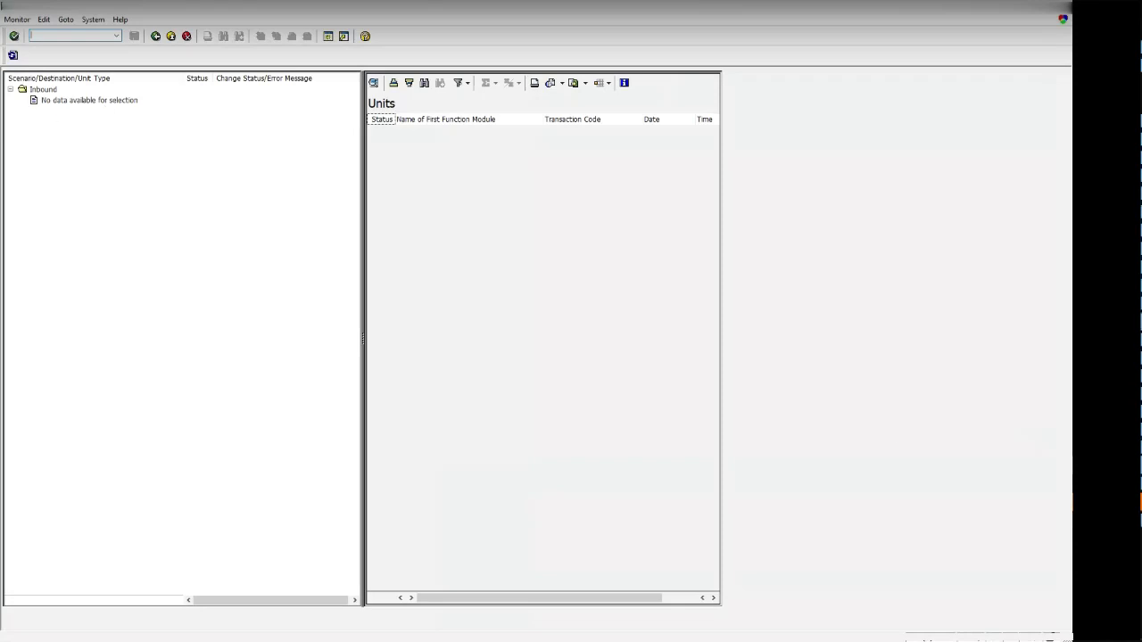
In IntelliJ, add a second order(i, false) call to mass()'s first loop, raise the j loop's upper limit, and run the test.
{"action": "key", "text": "alt+Tab"}
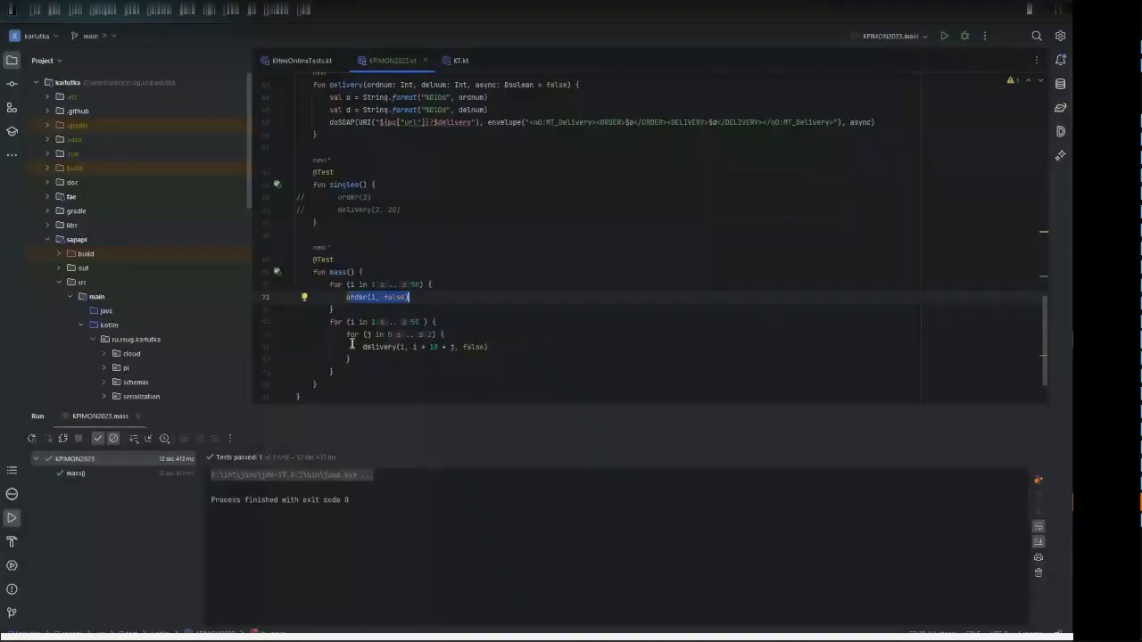
{"action": "left_click", "coordinate": [403, 301]}
{"action": "key", "text": "Return"}
{"action": "type", "text": "order(i, false)"}
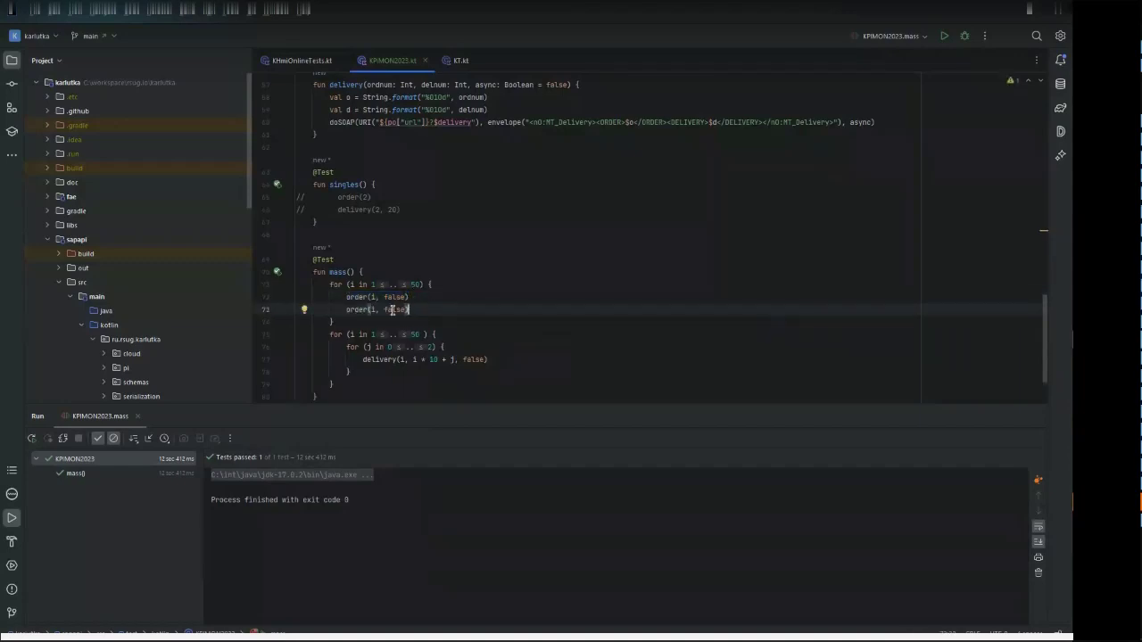
{"action": "left_click", "coordinate": [429, 347]}
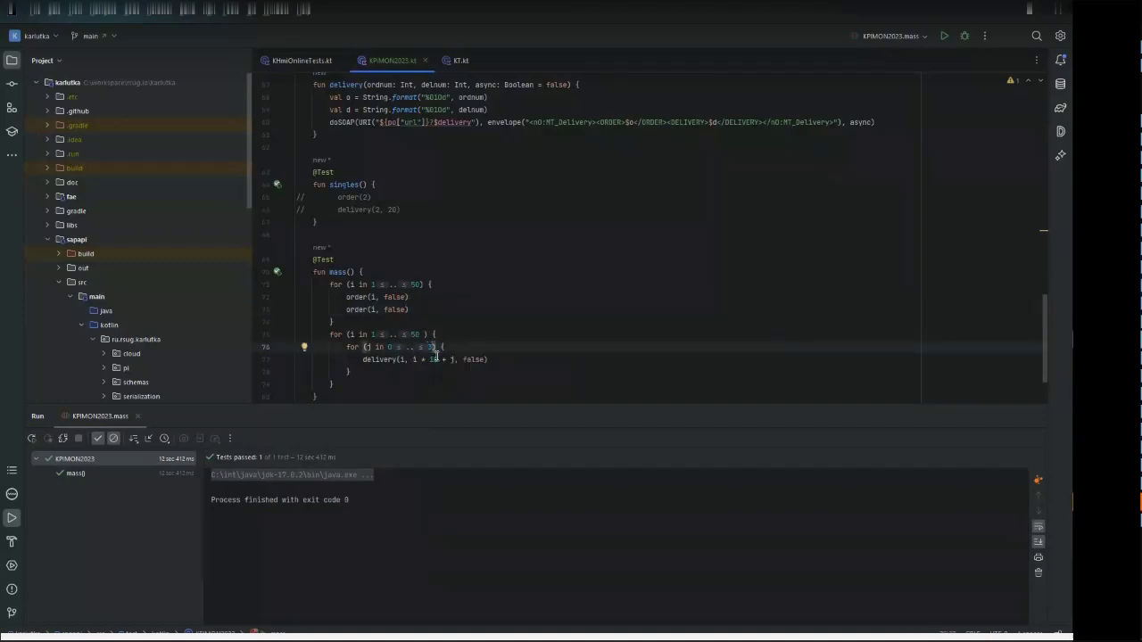
{"action": "left_click", "coordinate": [276, 272]}
{"action": "left_click", "coordinate": [290, 280]}
Switch to the SAP bgRFC monitor, refresh the inbound overview, and expand the queued units of destination DEMORD.
{"action": "key", "text": "alt+Tab"}
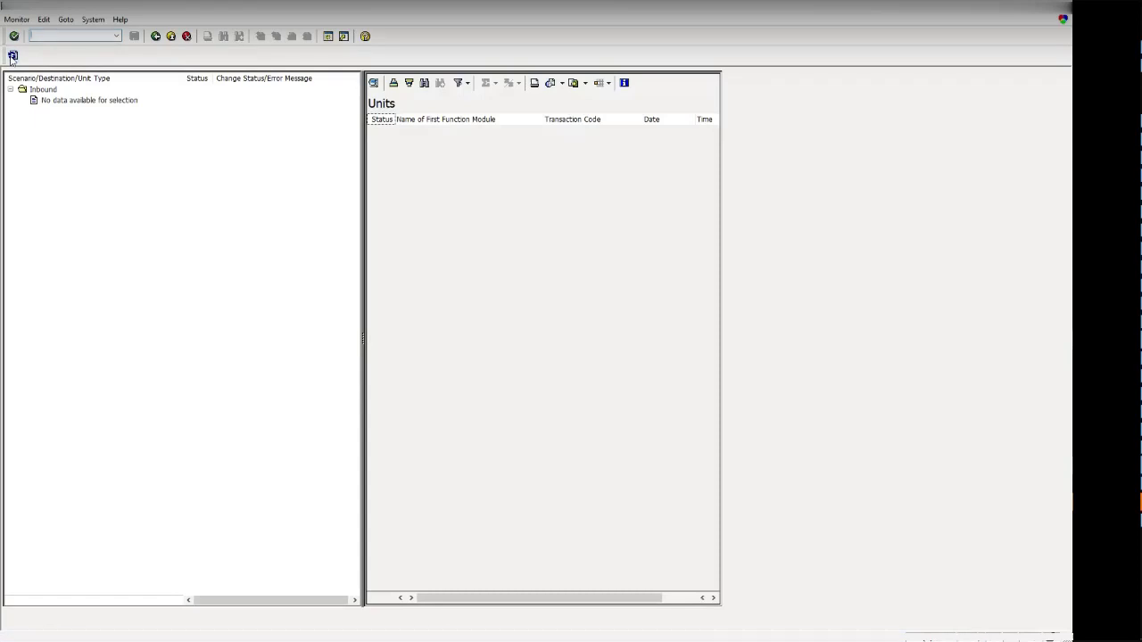
{"action": "left_click", "coordinate": [12, 56]}
{"action": "left_click", "coordinate": [22, 101]}
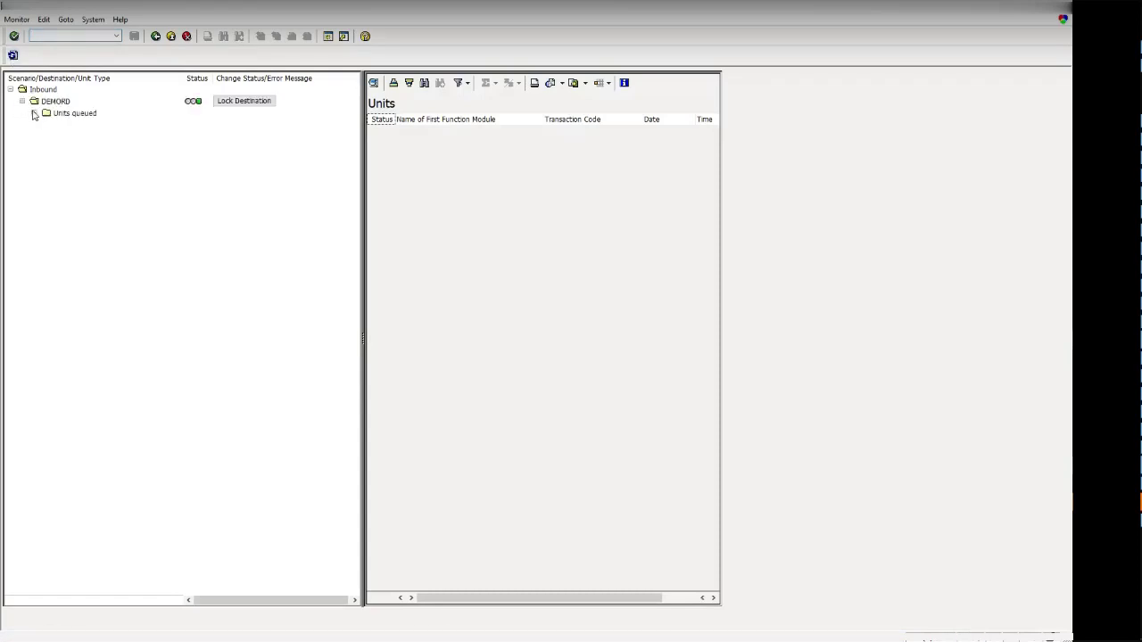
{"action": "left_click", "coordinate": [34, 113]}
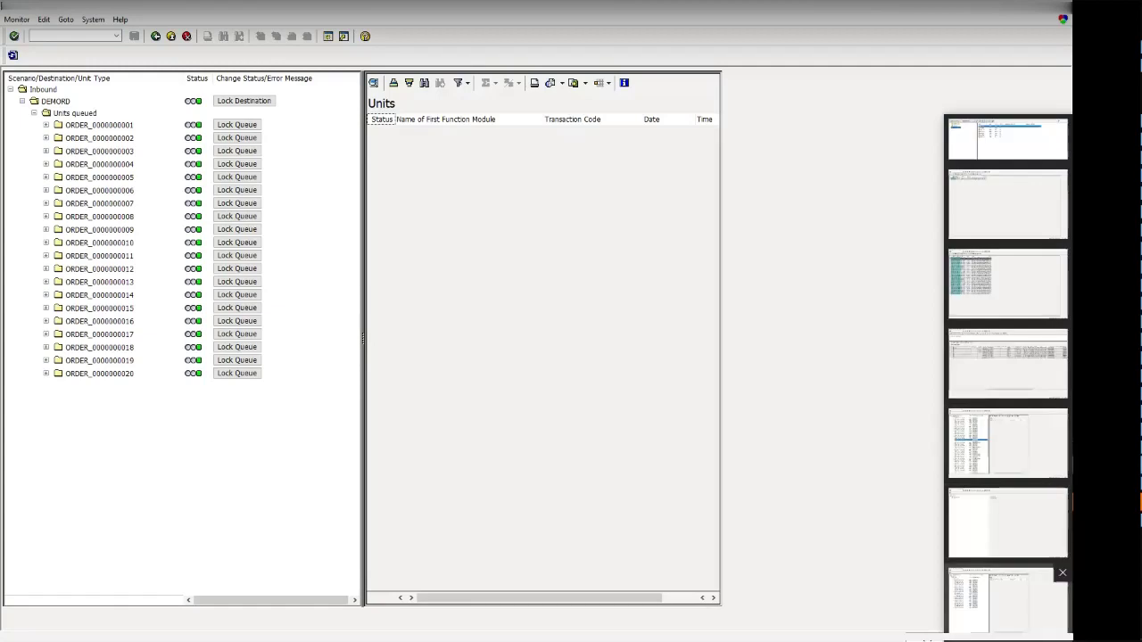
Switch to the bgRFC scheduler monitor and repeatedly refresh the inbound schedulers of deverp_DER_00, examining scheduler 1 and its destination.
{"action": "left_click", "coordinate": [1041, 396]}
{"action": "left_click", "coordinate": [12, 57]}
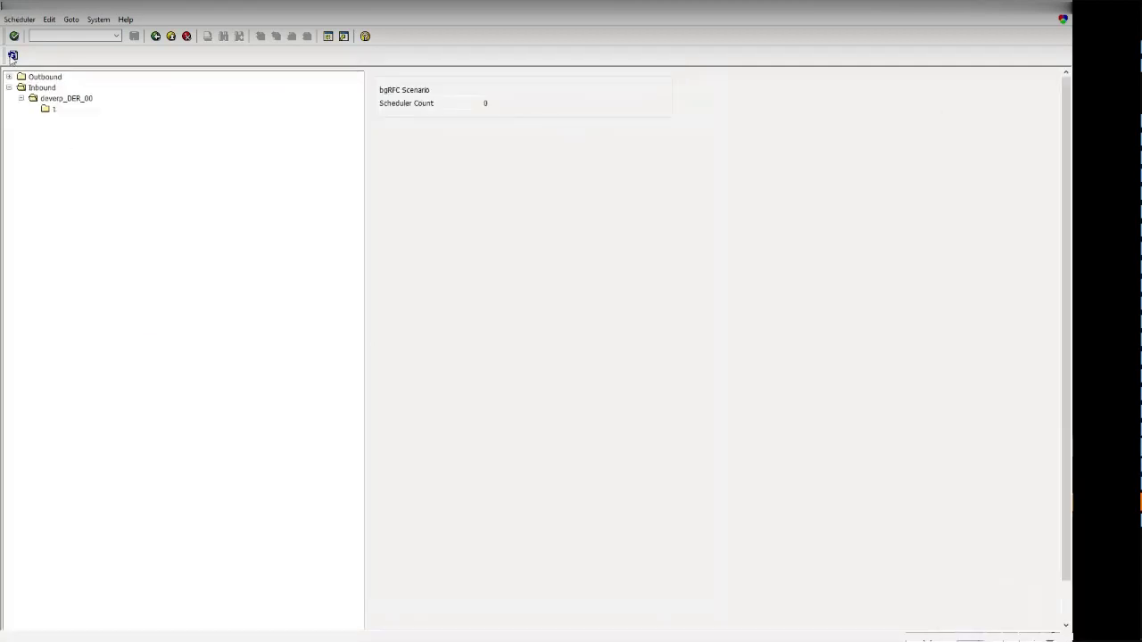
{"action": "left_click", "coordinate": [33, 111]}
{"action": "left_click", "coordinate": [74, 121]}
{"action": "left_click", "coordinate": [54, 111]}
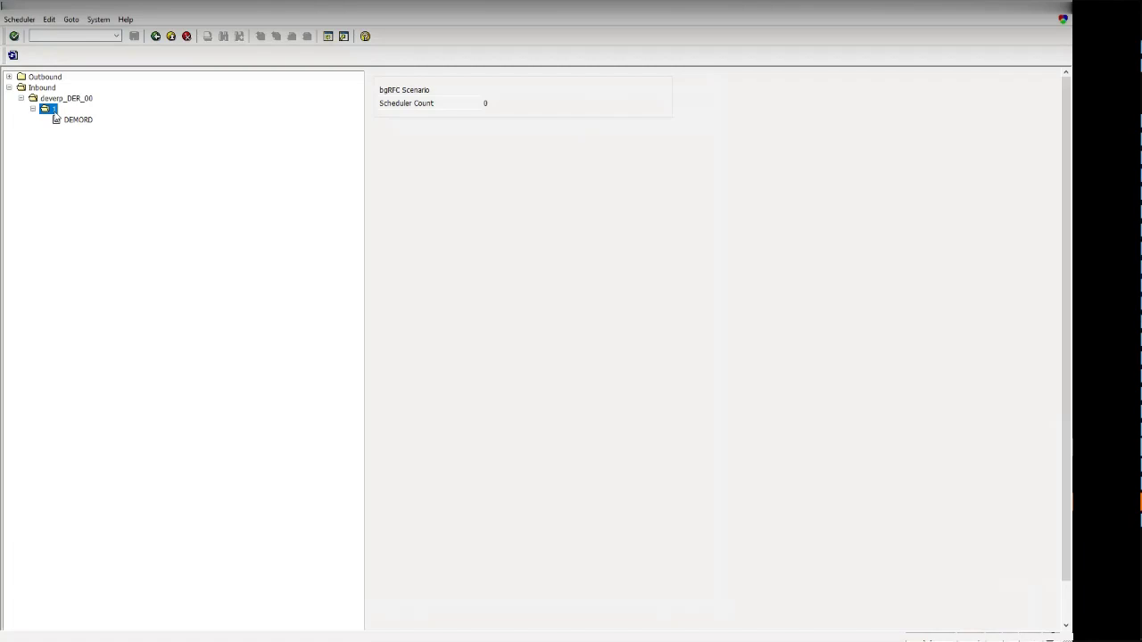
{"action": "left_click", "coordinate": [13, 56]}
{"action": "left_click", "coordinate": [52, 109]}
{"action": "left_click", "coordinate": [54, 102]}
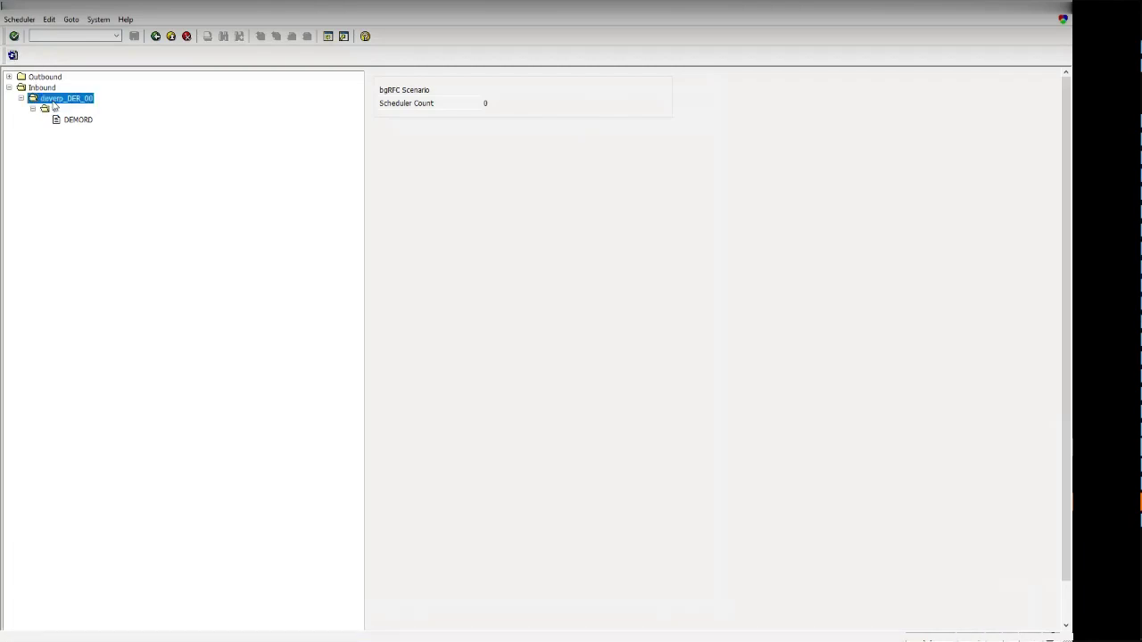
{"action": "left_click", "coordinate": [13, 55]}
{"action": "left_click", "coordinate": [12, 55]}
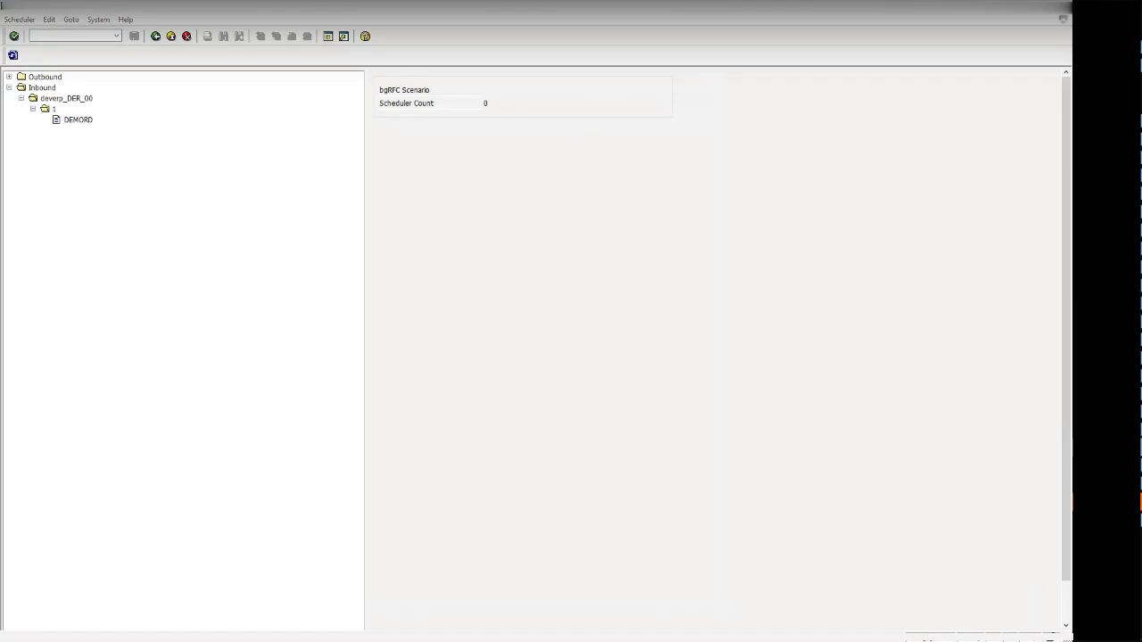
{"action": "left_click", "coordinate": [13, 56]}
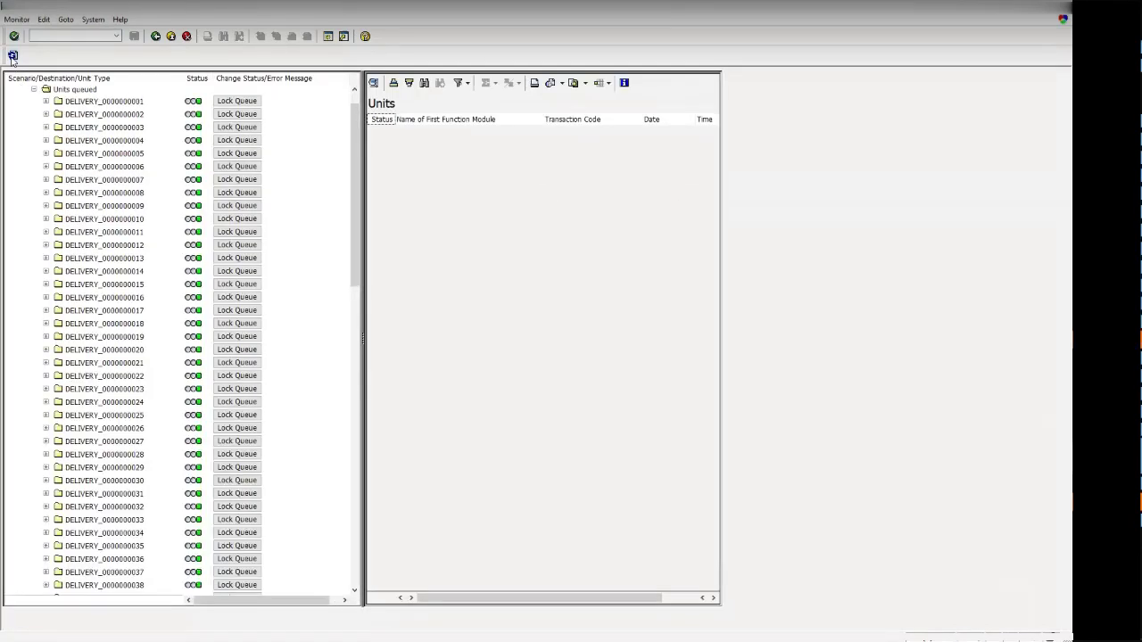
{"action": "scroll", "coordinate": [127, 211], "scroll_direction": "down", "scroll_amount": 6}
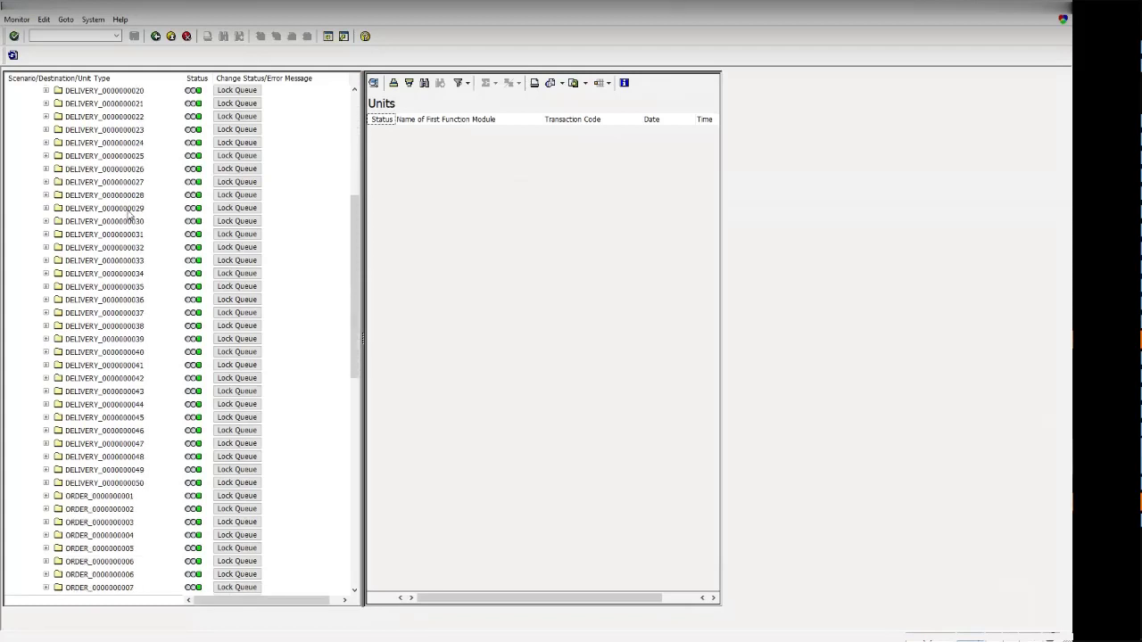
{"action": "scroll", "coordinate": [127, 211], "scroll_direction": "down", "scroll_amount": 7}
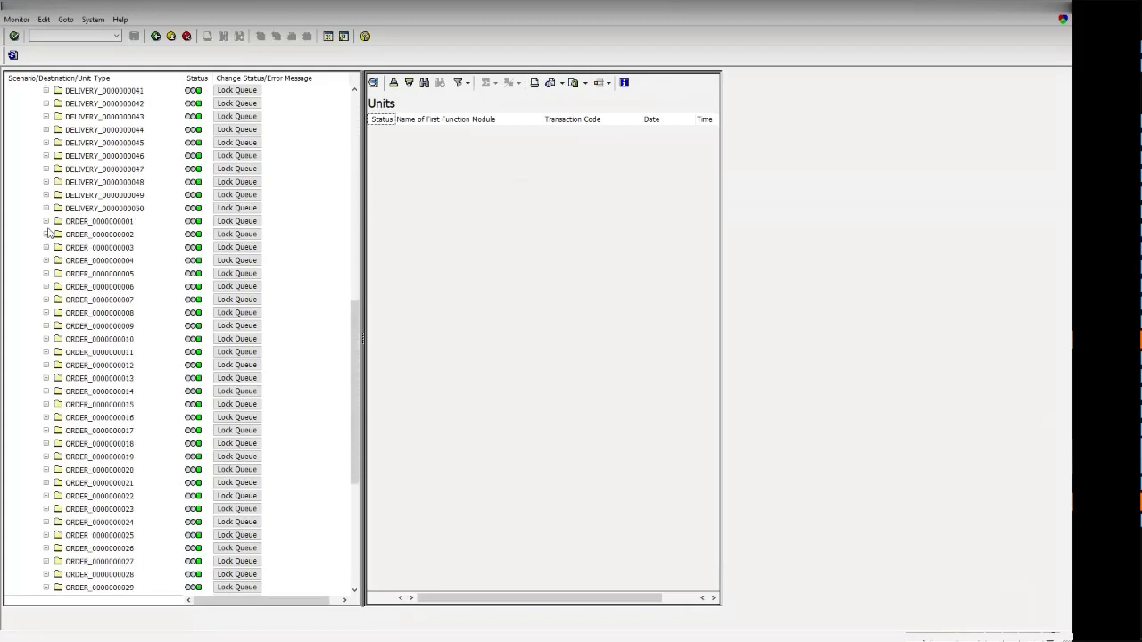
{"action": "left_click", "coordinate": [46, 222]}
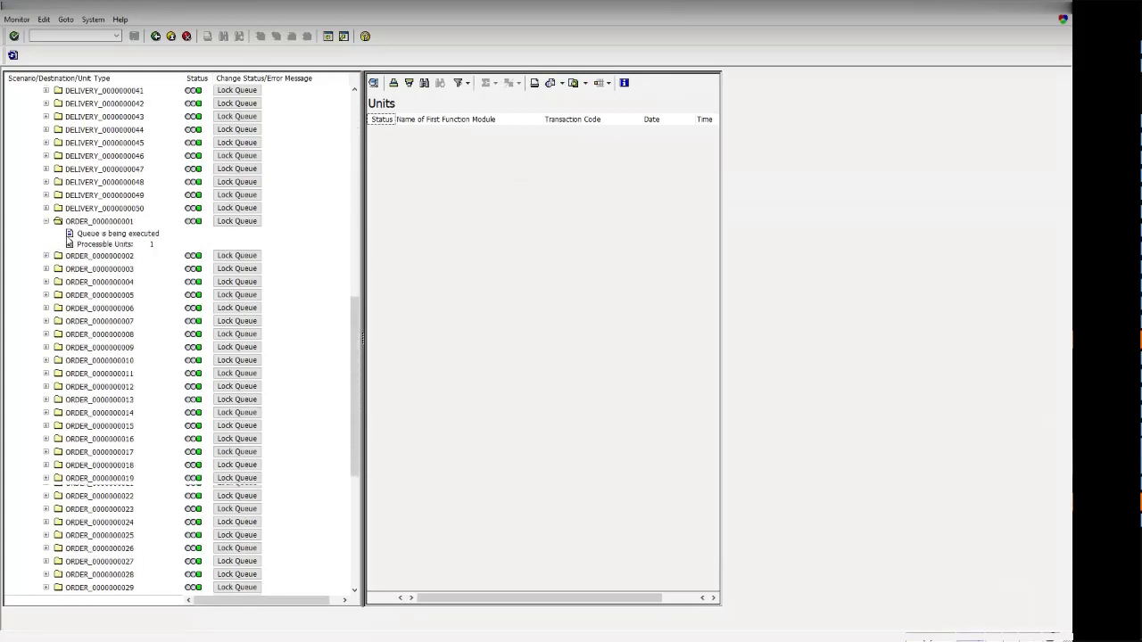
{"action": "left_click", "coordinate": [14, 56]}
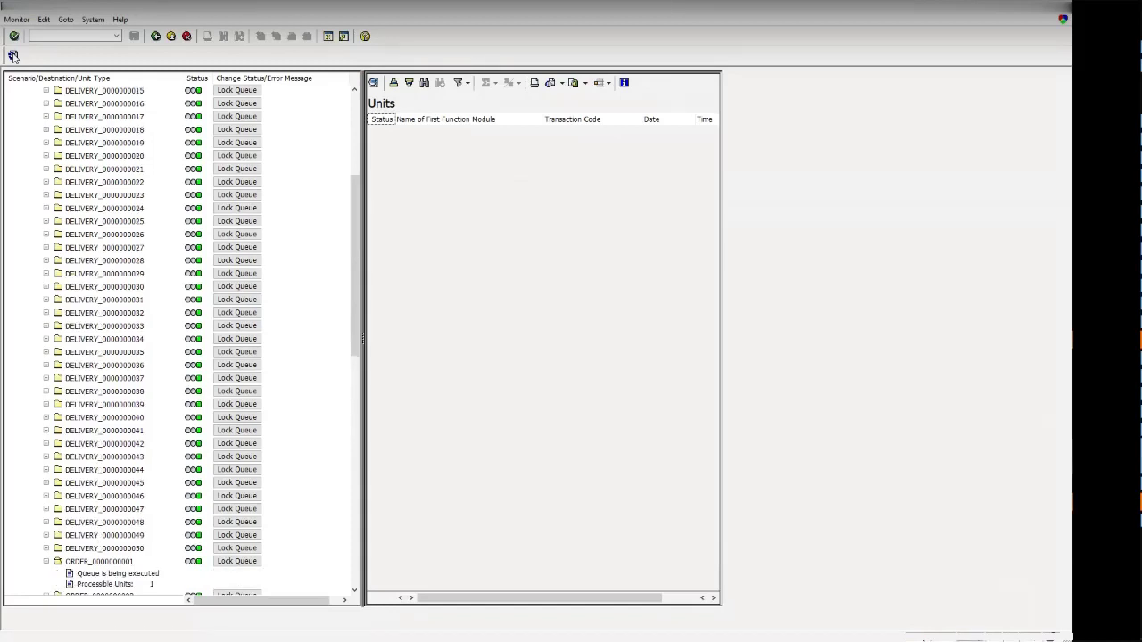
{"action": "left_click_drag", "start_coordinate": [351, 223], "coordinate": [352, 143]}
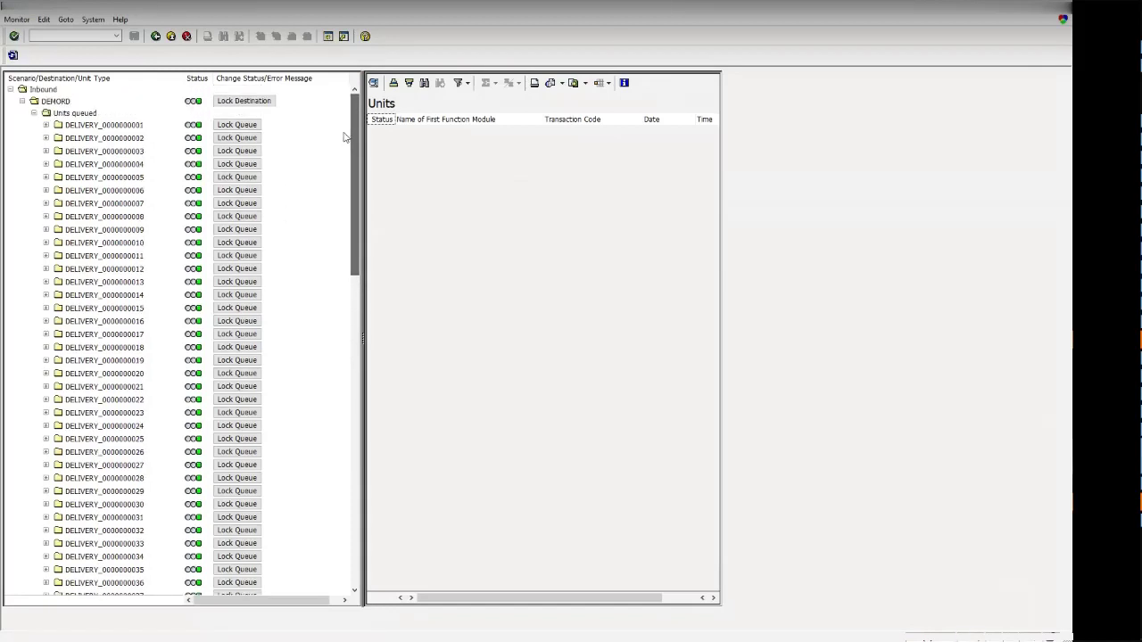
{"action": "left_click", "coordinate": [14, 56]}
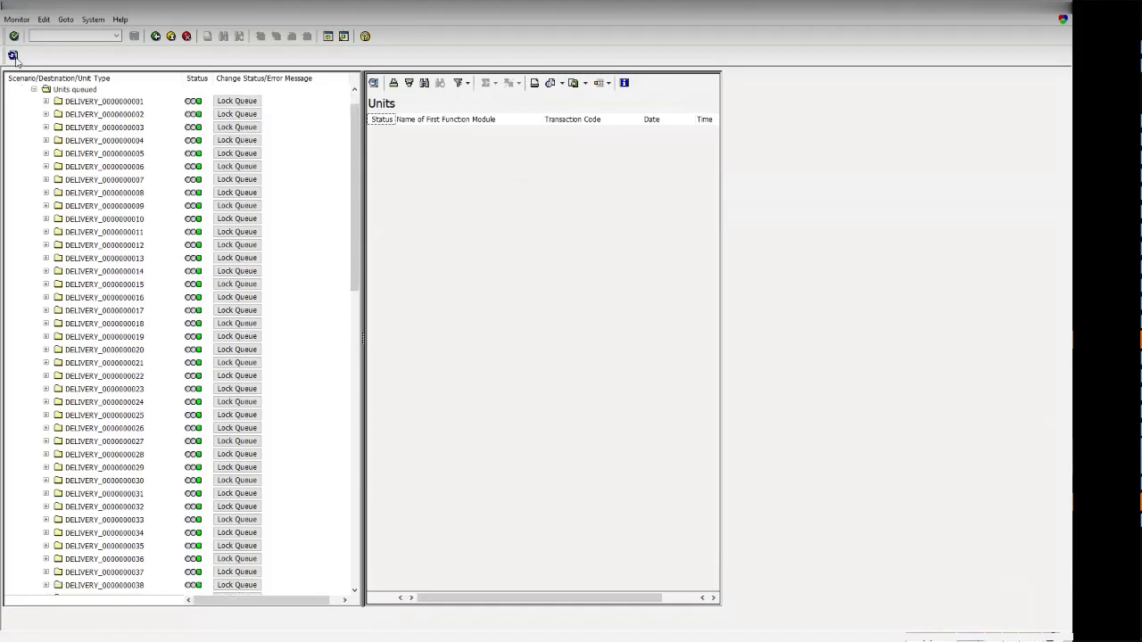
{"action": "left_click", "coordinate": [46, 101]}
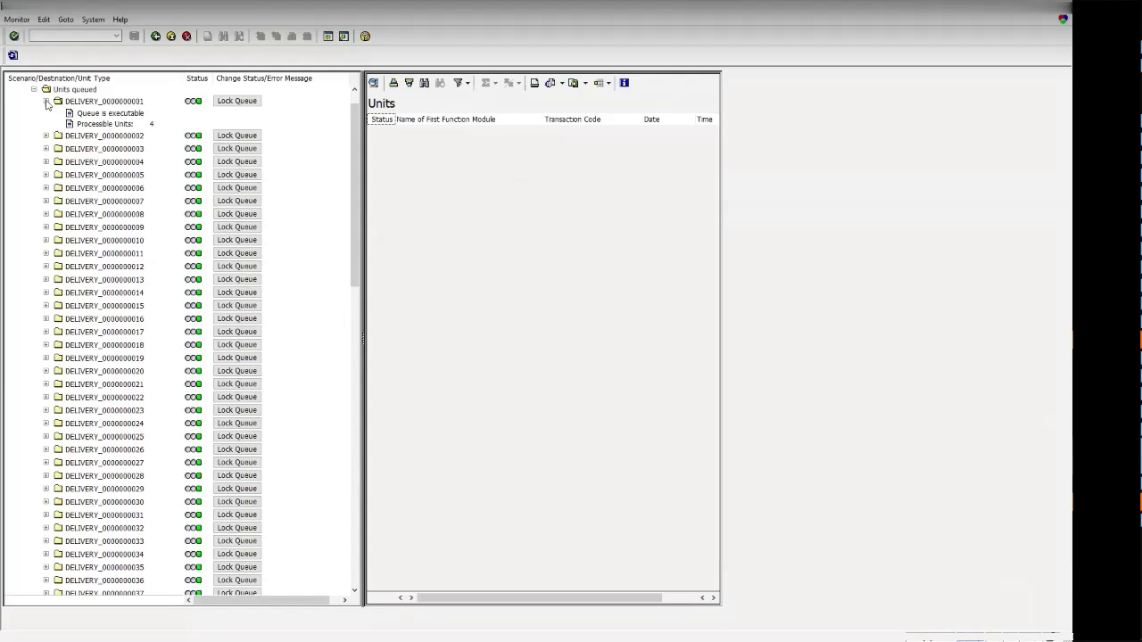
{"action": "left_click", "coordinate": [12, 56]}
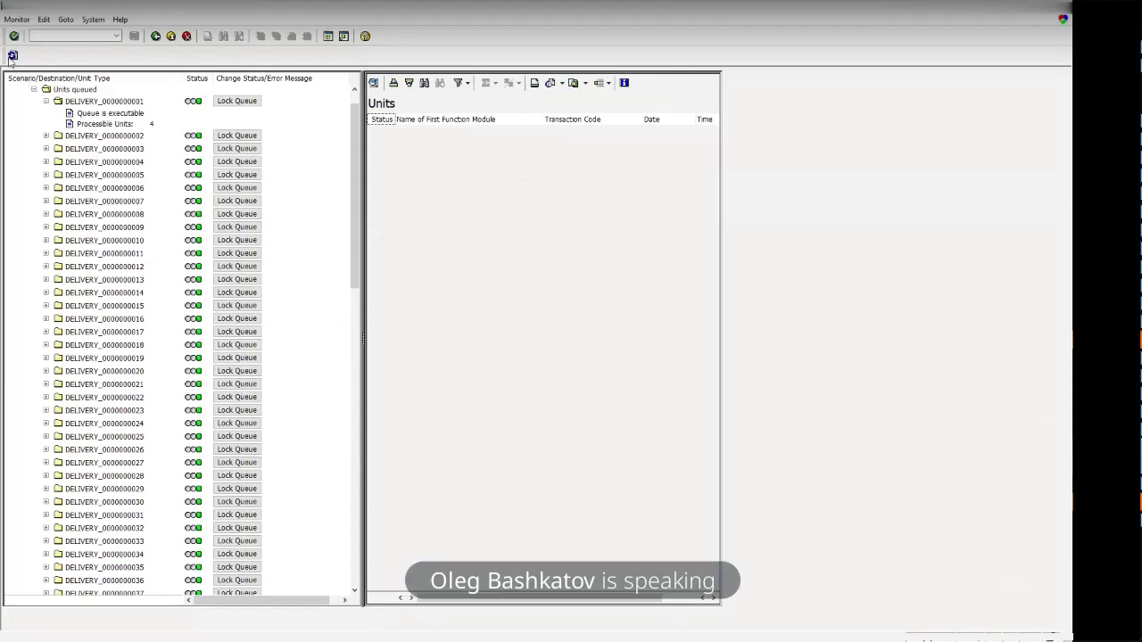
{"action": "left_click", "coordinate": [12, 56]}
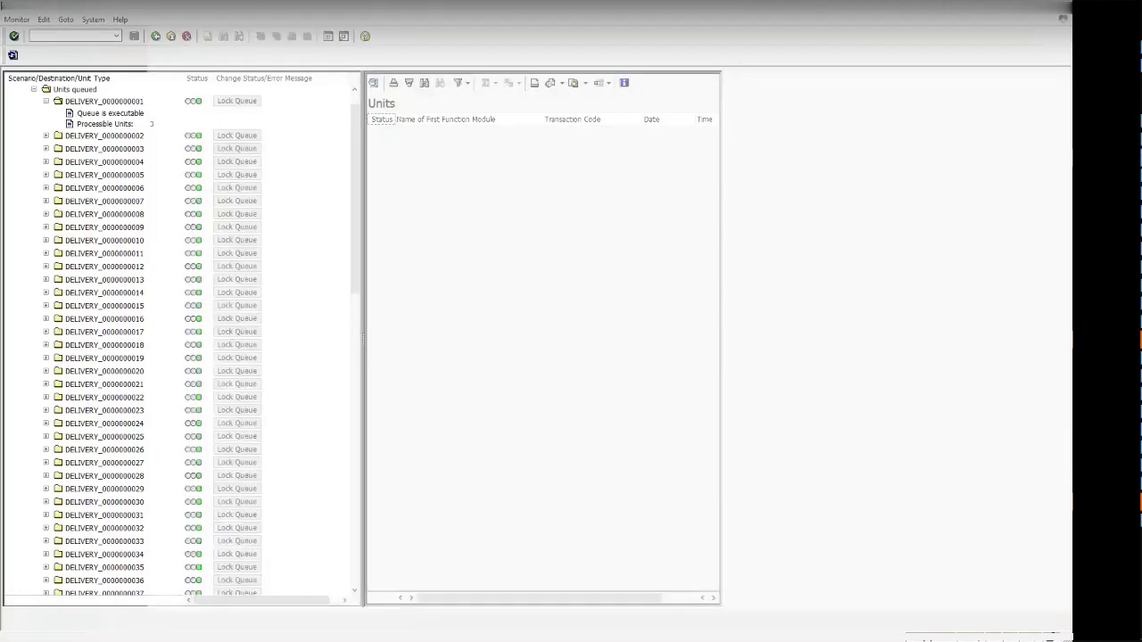
Switch to Chrome, search the browsing history for "bgrfc", and open the SAP Help page on configuring Background Remote Function Calls.
{"action": "key", "text": "alt+Tab"}
{"action": "type", "text": "help"}
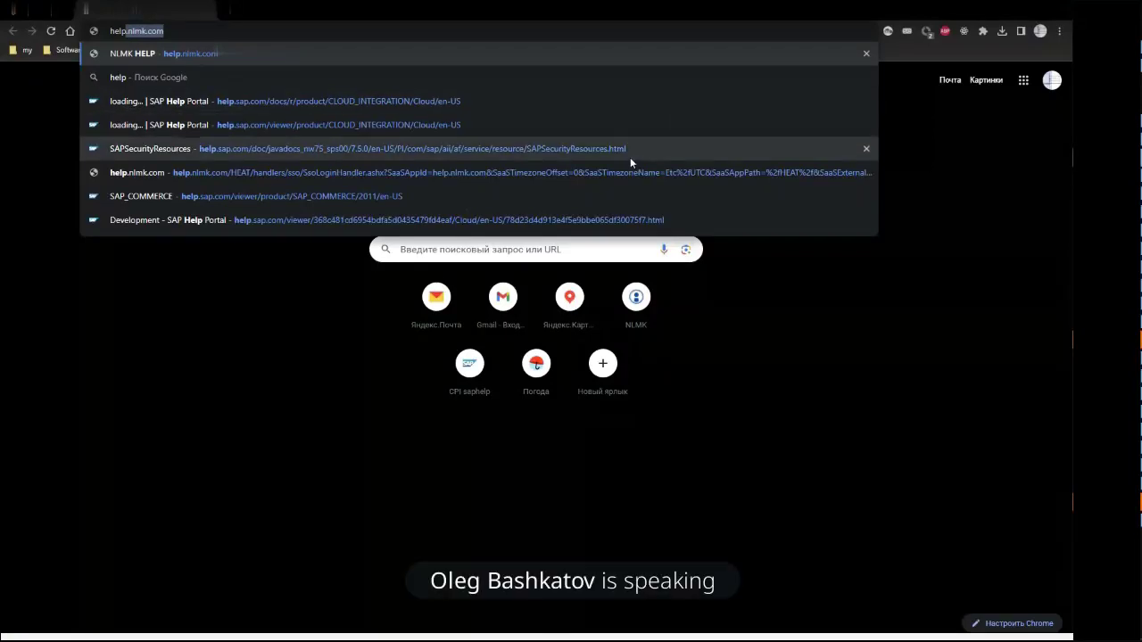
{"action": "key", "text": "Escape"}
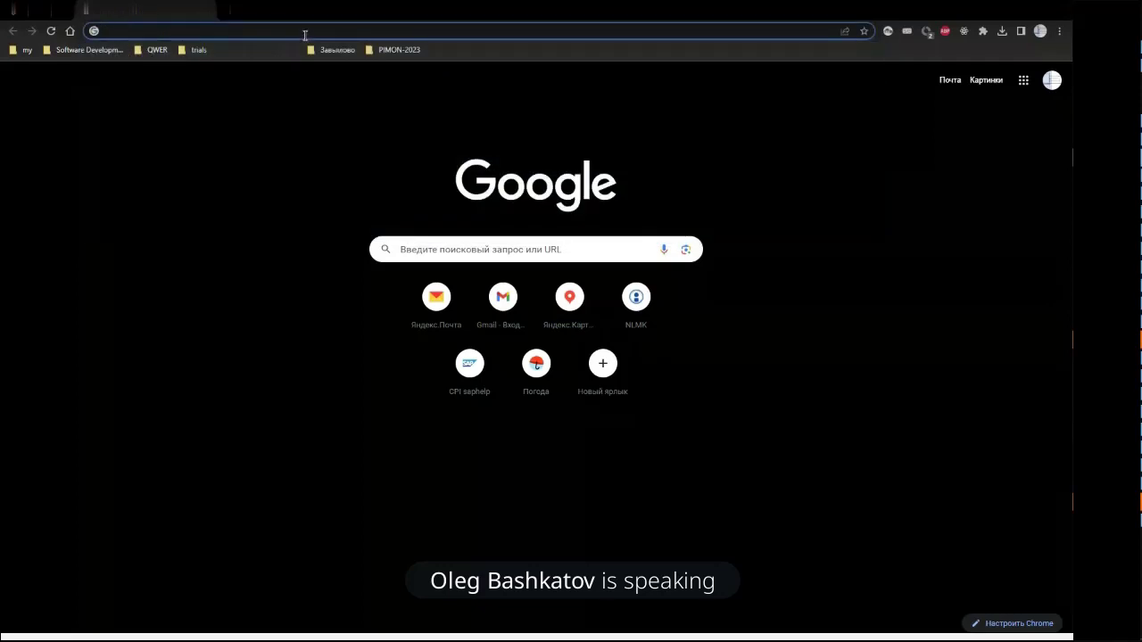
{"action": "key", "text": "ctrl+h"}
{"action": "type", "text": "bgrfc"}
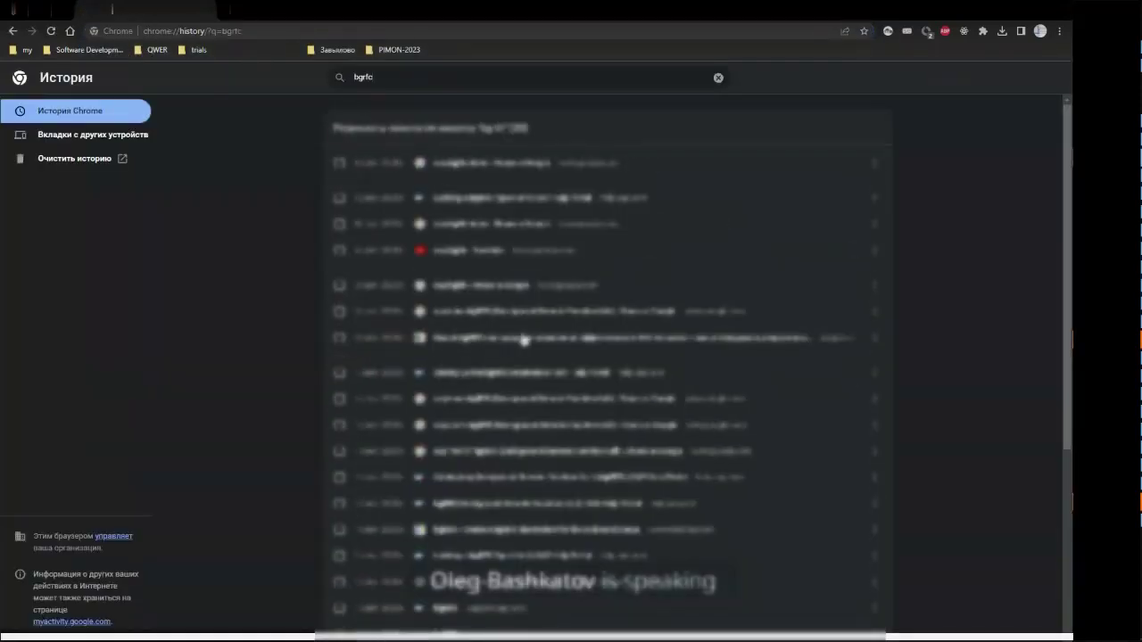
{"action": "scroll", "coordinate": [526, 382], "scroll_direction": "down", "scroll_amount": 3}
{"action": "scroll", "coordinate": [527, 382], "scroll_direction": "down", "scroll_amount": 1}
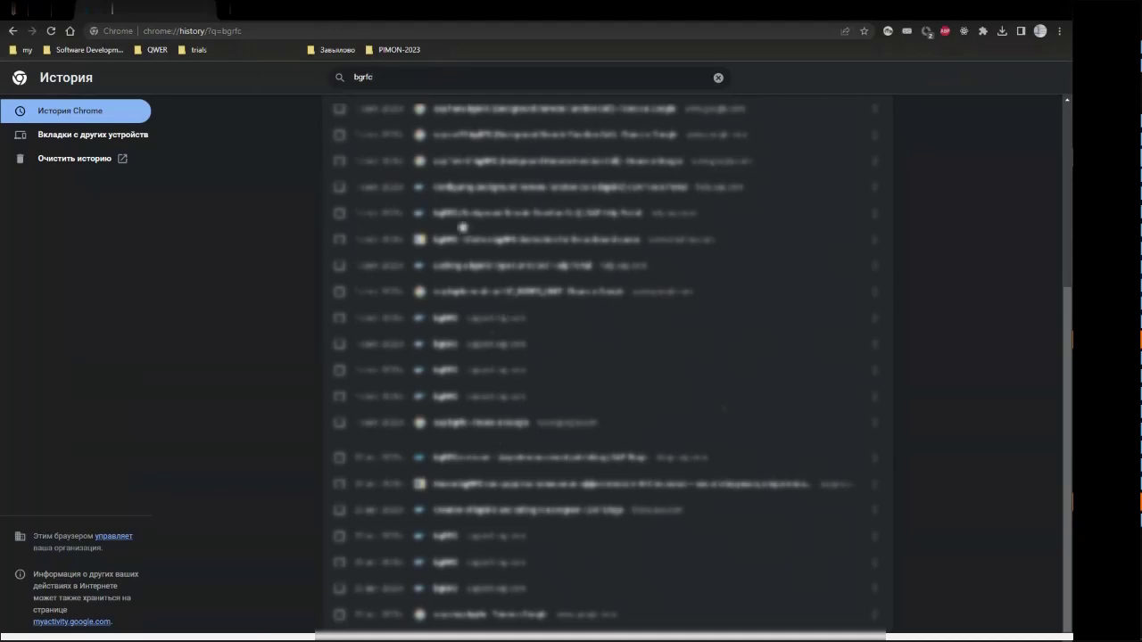
{"action": "left_click", "coordinate": [453, 191]}
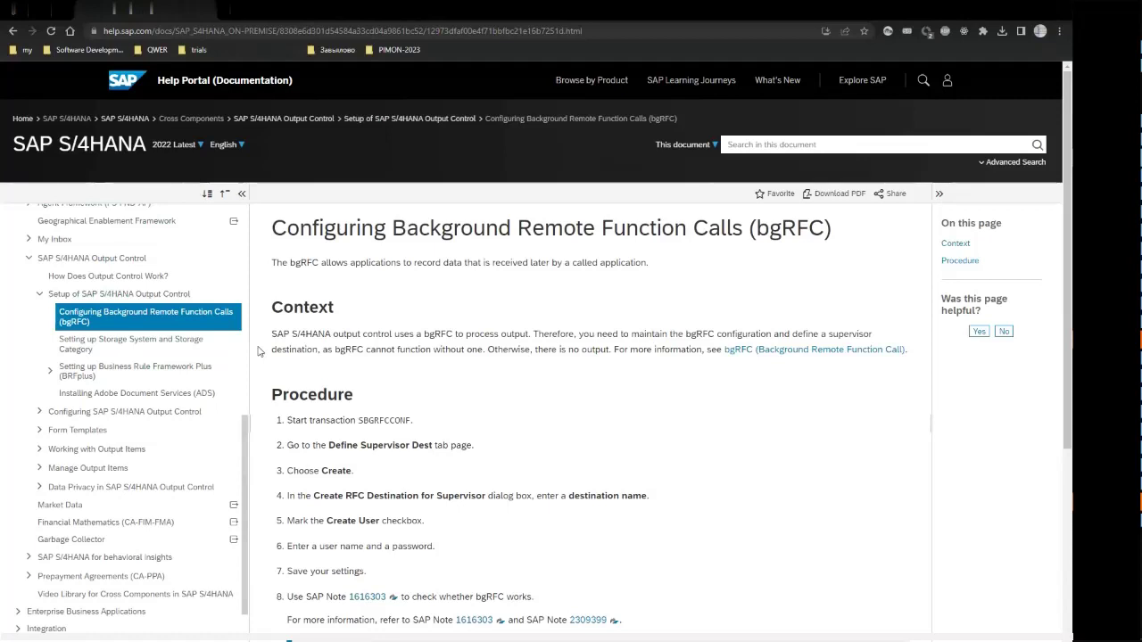
Follow the link to the bgRFC (Background Remote Function Call) documentation, expand bgRFC Configuration, and examine the queue diagrams under bgRFC Architecture.
{"action": "left_click", "coordinate": [799, 350]}
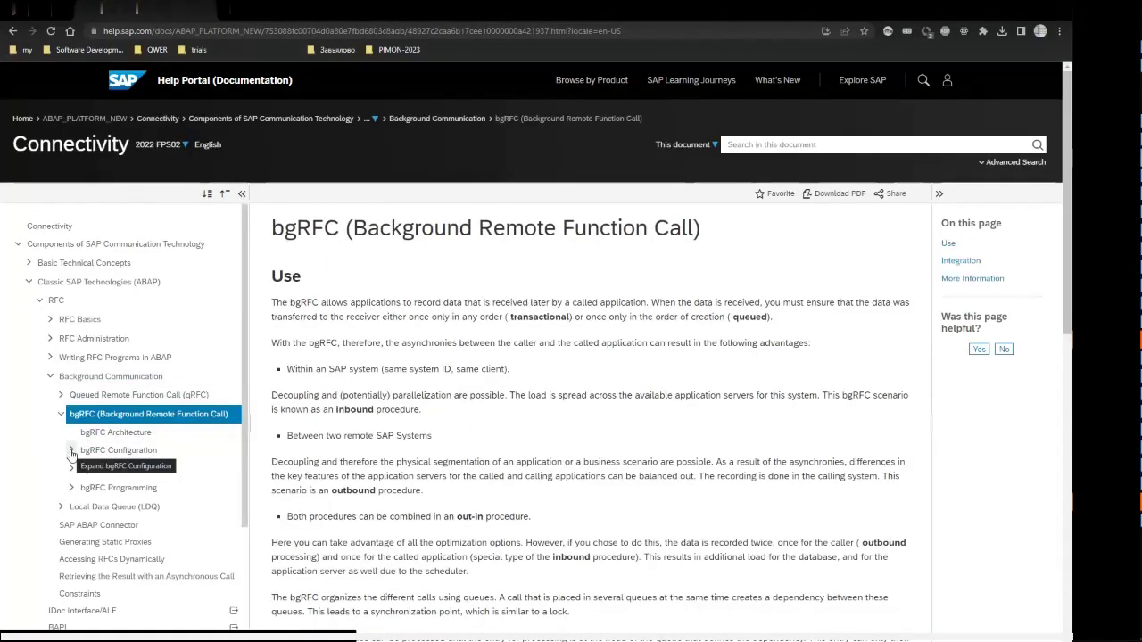
{"action": "left_click", "coordinate": [71, 454]}
{"action": "left_click", "coordinate": [89, 434]}
{"action": "scroll", "coordinate": [468, 365], "scroll_direction": "down", "scroll_amount": 10}
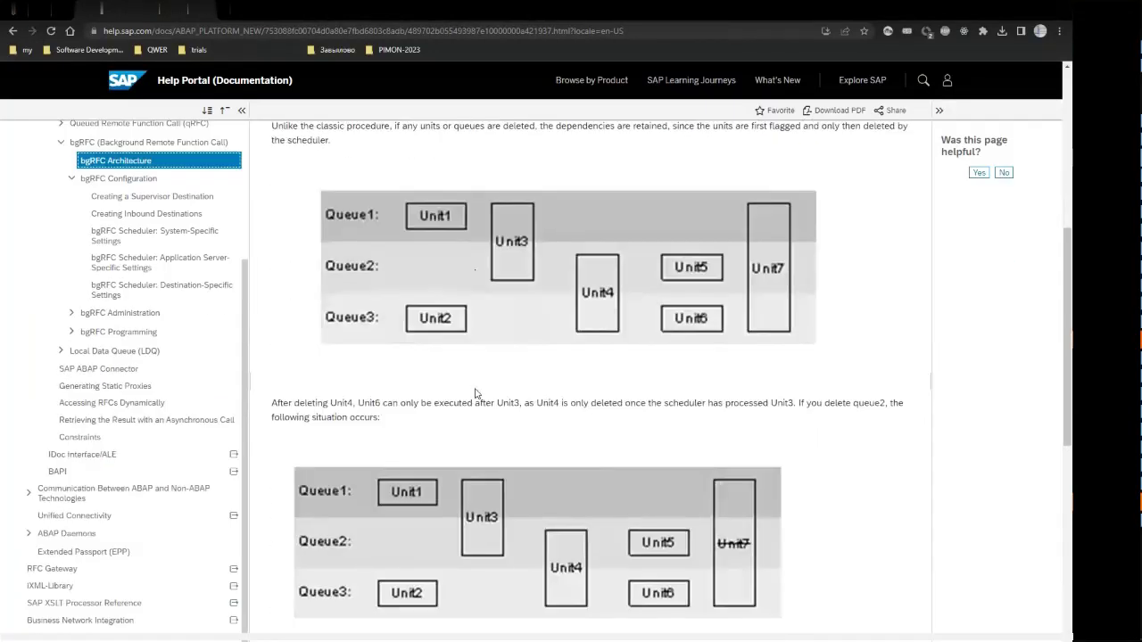